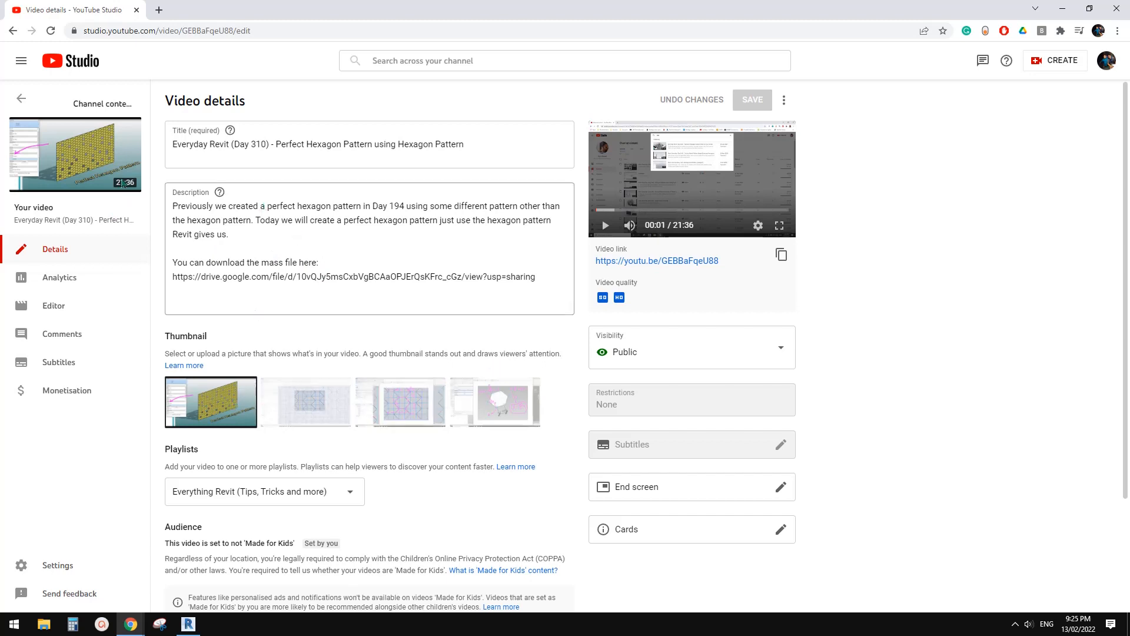
- Switch to the Google Docs document containing the hexagon facade reference image
mouse_move(83, 178)
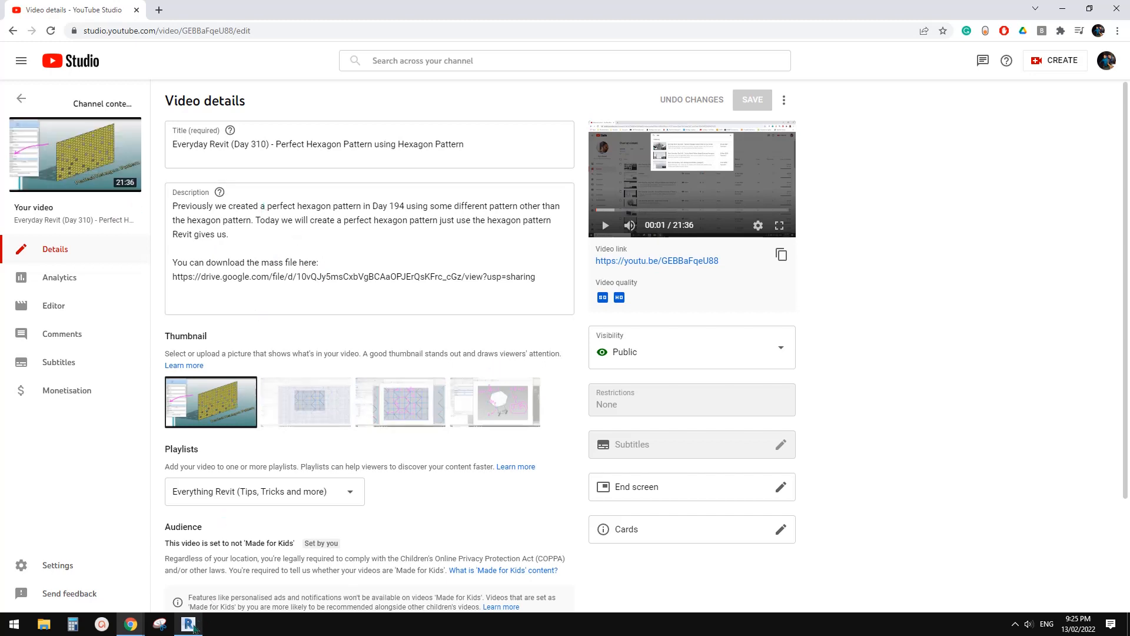
mouse_move(131, 624)
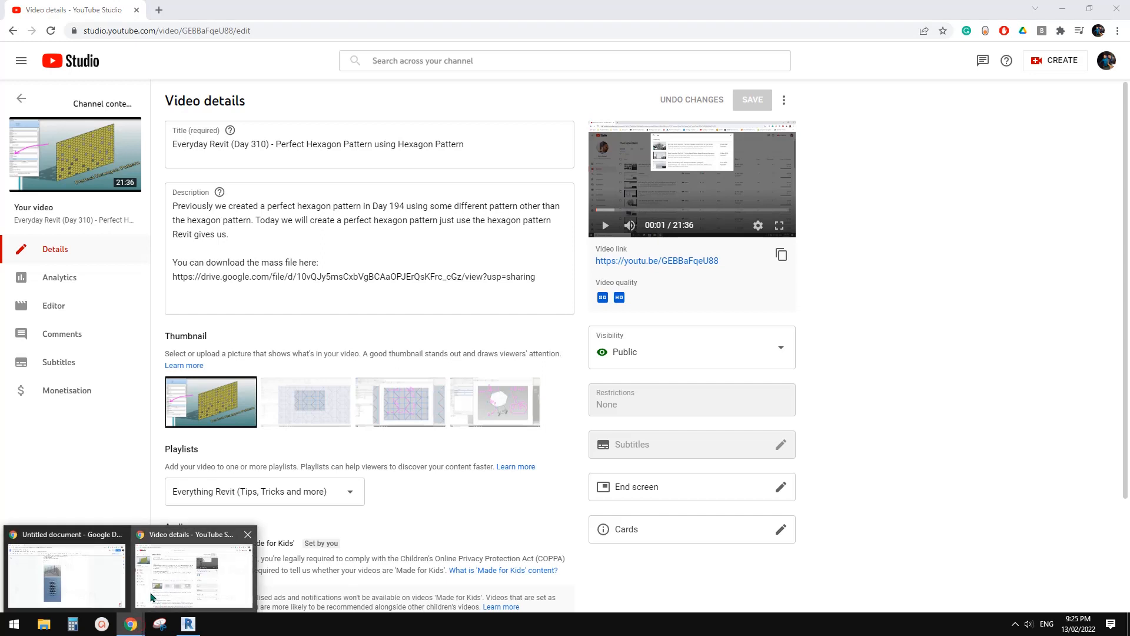
left_click(82, 583)
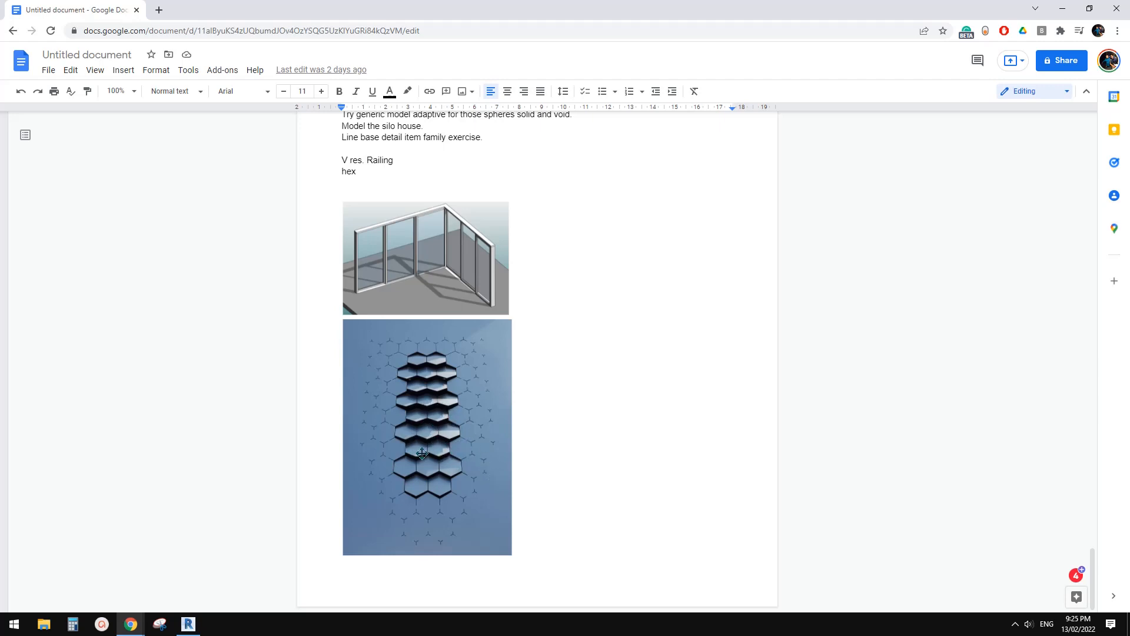
- Switch to Revit and examine the hexagon panel wall in 3D, comparing its tilted and closed panels
left_click(191, 626)
left_click(713, 382)
scroll(624, 405, "up", 4)
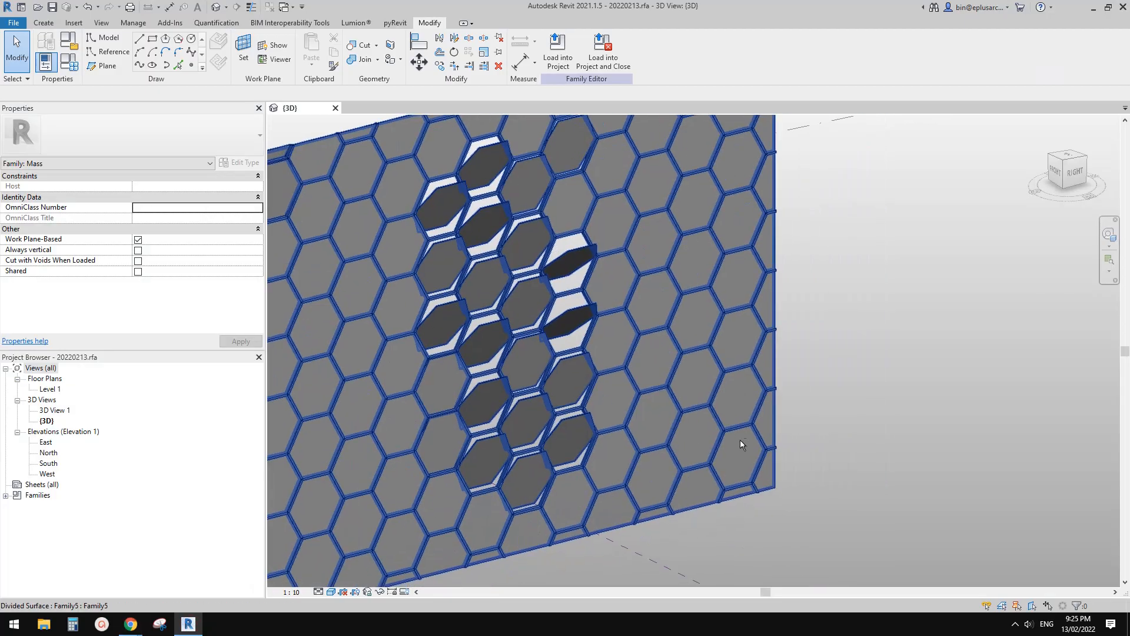
scroll(624, 405, "down", 3)
middle_click_drag(624, 405, 658, 401, "shift")
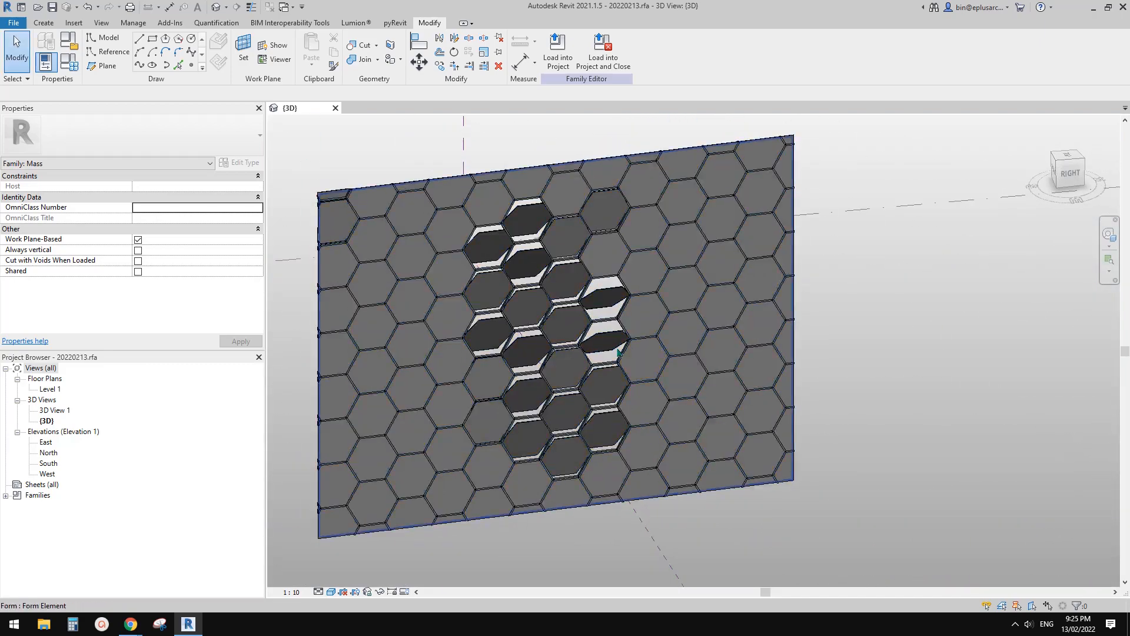
scroll(610, 348, "up", 3)
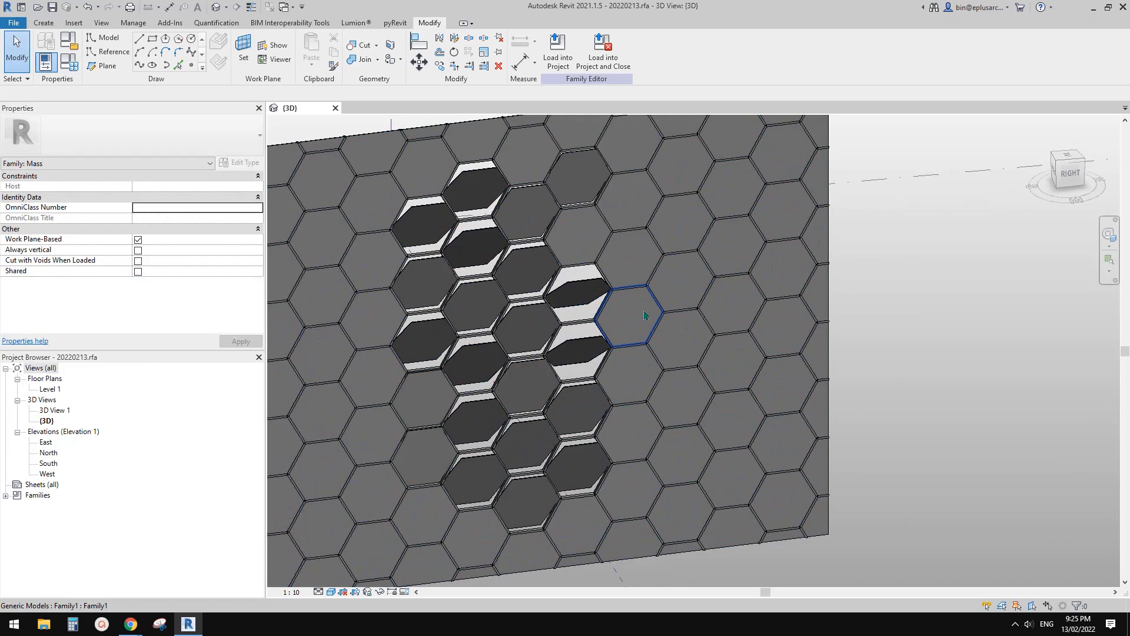
left_click(643, 309)
scroll(595, 313, "up", 3)
key("Escape")
scroll(641, 372, "up", 2)
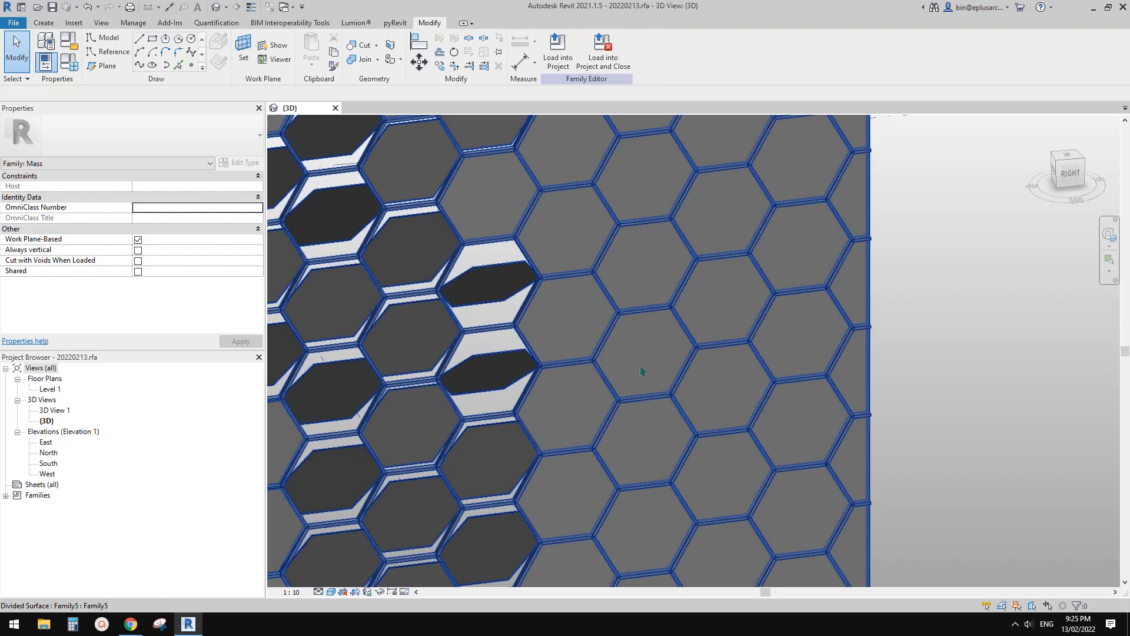
- Set the a2 angle of a closed hexagon panel beside the tilted ones to 39°
left_click(641, 371)
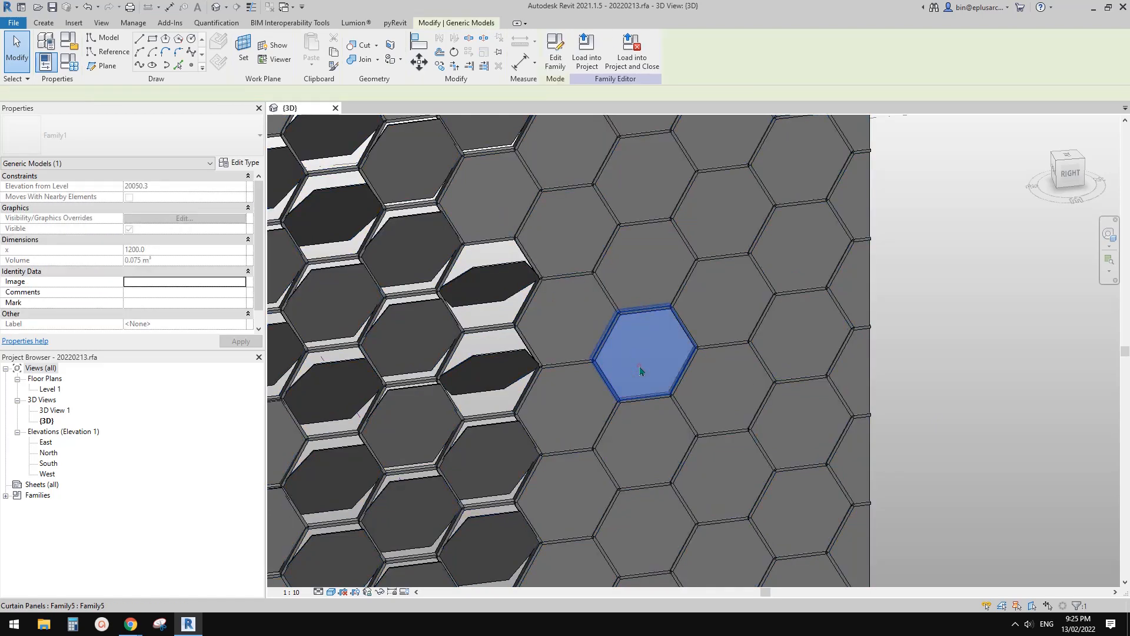
left_click(169, 281)
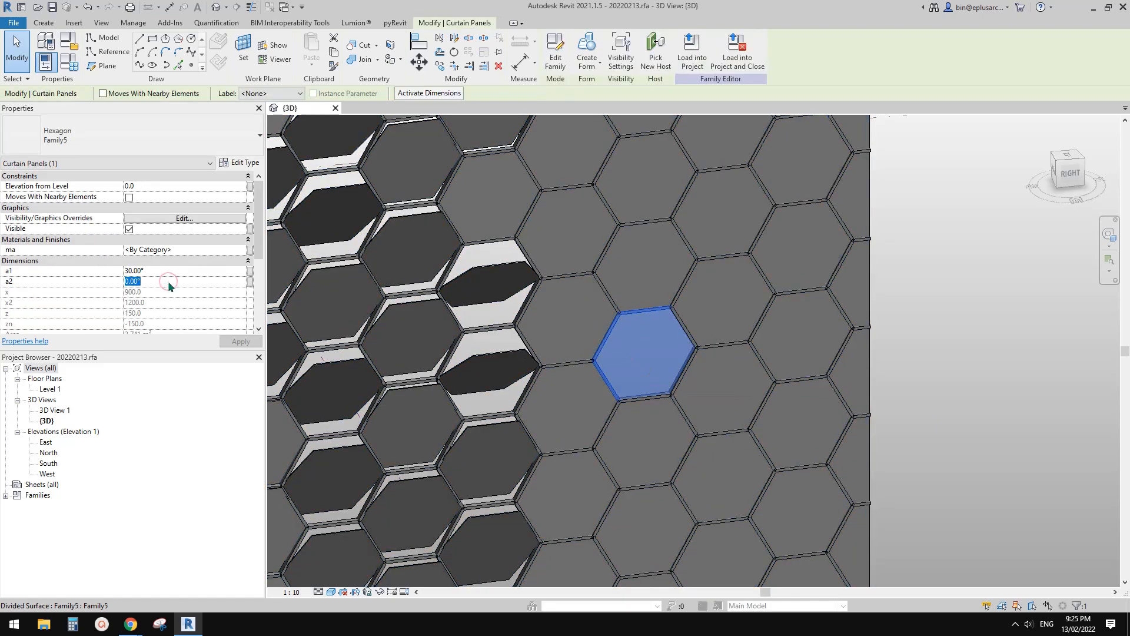
type("39")
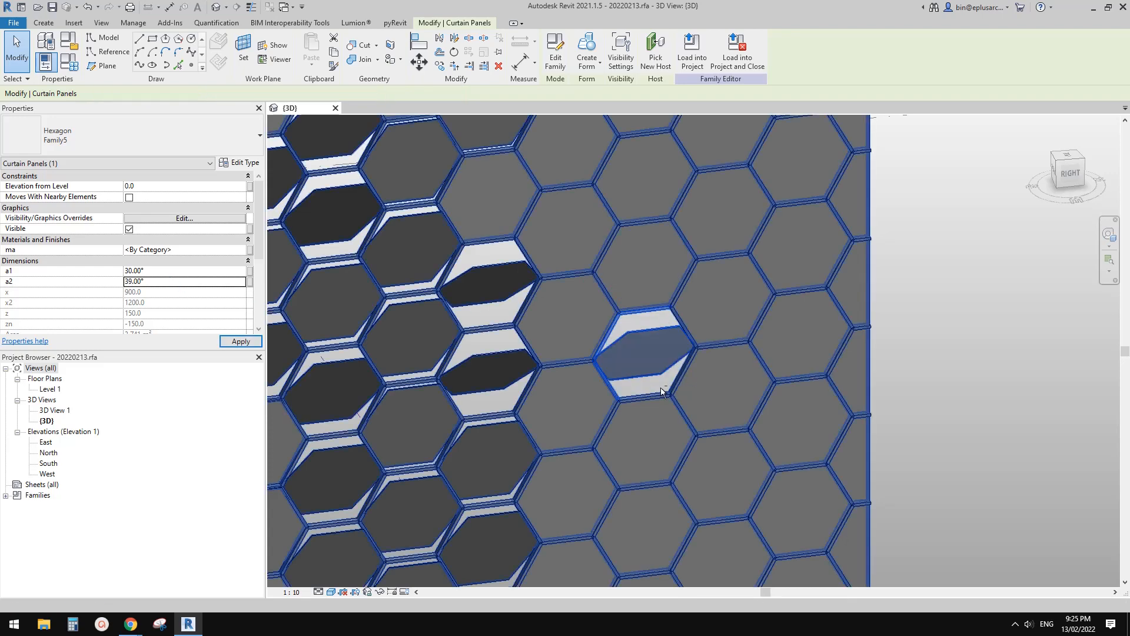
middle_click_drag(661, 389, 741, 391, "shift")
- Set the same hexagon panel's a2 angle to 45° and view the whole wall from several directions
left_click(177, 284)
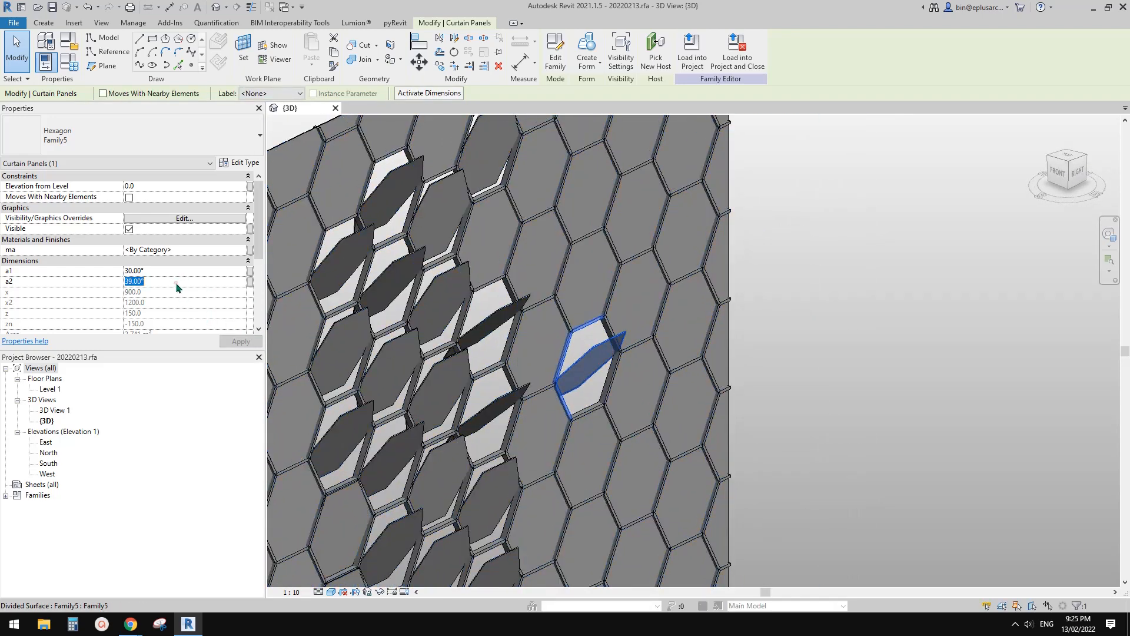
type("45")
key("Escape")
scroll(676, 259, "down", 3)
middle_click_drag(677, 271, 368, 344, "shift")
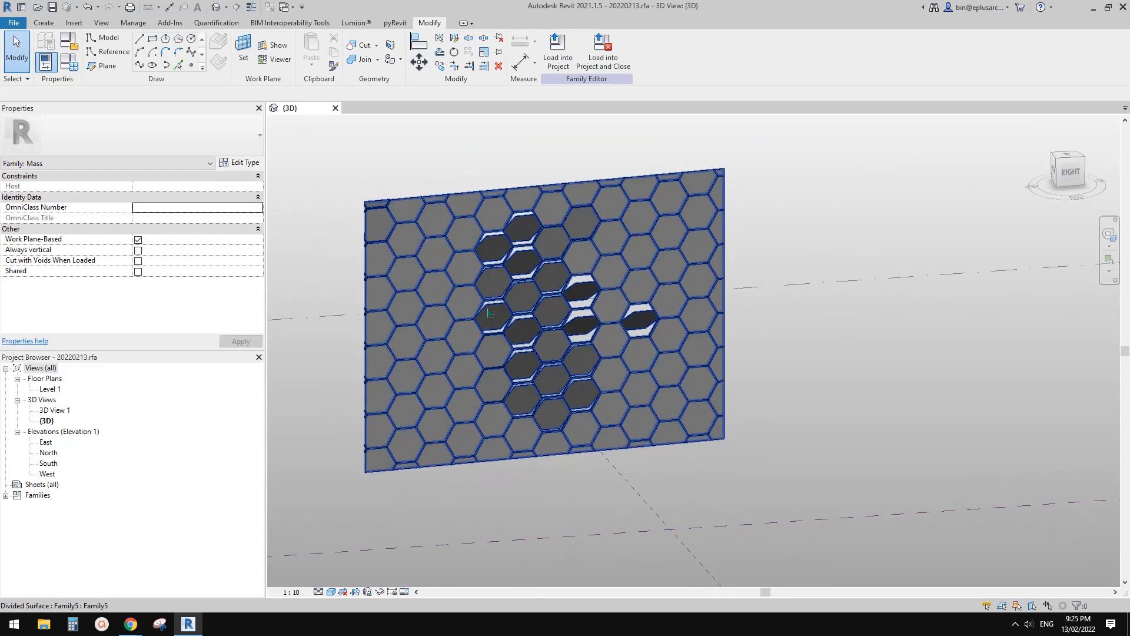
scroll(555, 266, "up", 1)
scroll(811, 264, "down", 1)
middle_click_drag(849, 310, 355, 118, "shift")
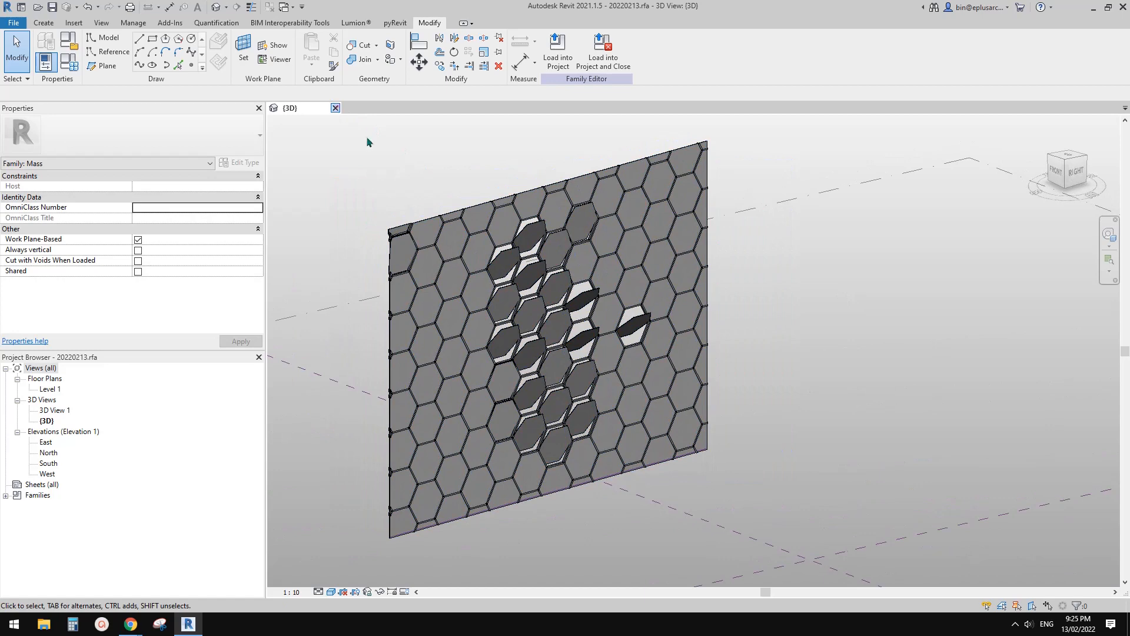
- Close the 20220213 family and open the recent family 20210123 Perfect Hexagon Pattern
left_click(335, 108)
left_click(588, 312)
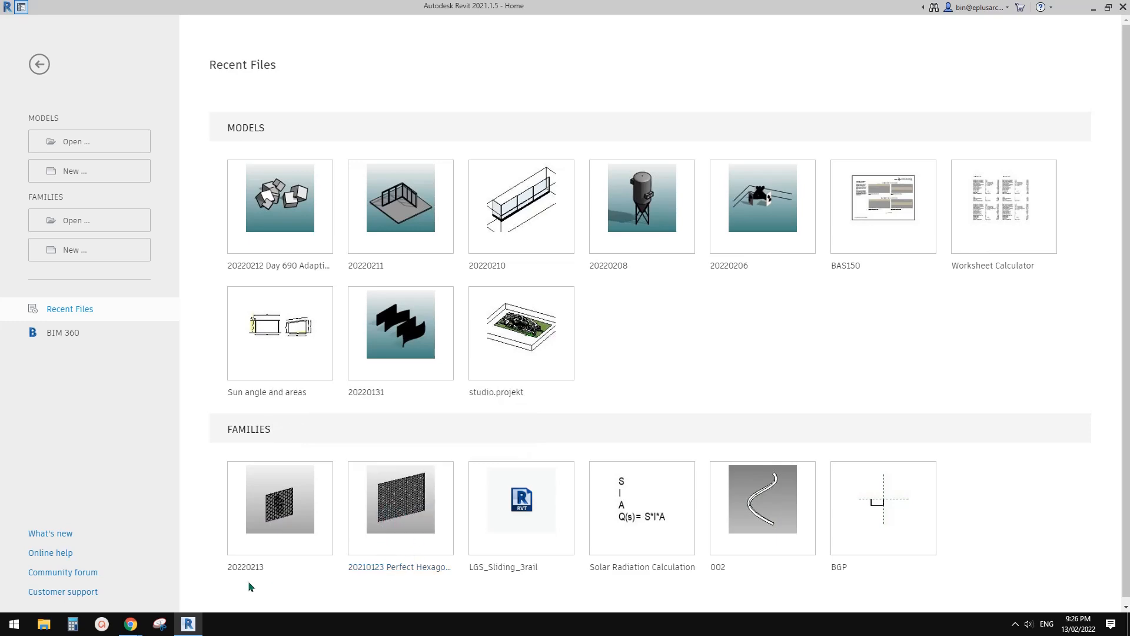
mouse_move(131, 624)
left_click(170, 580)
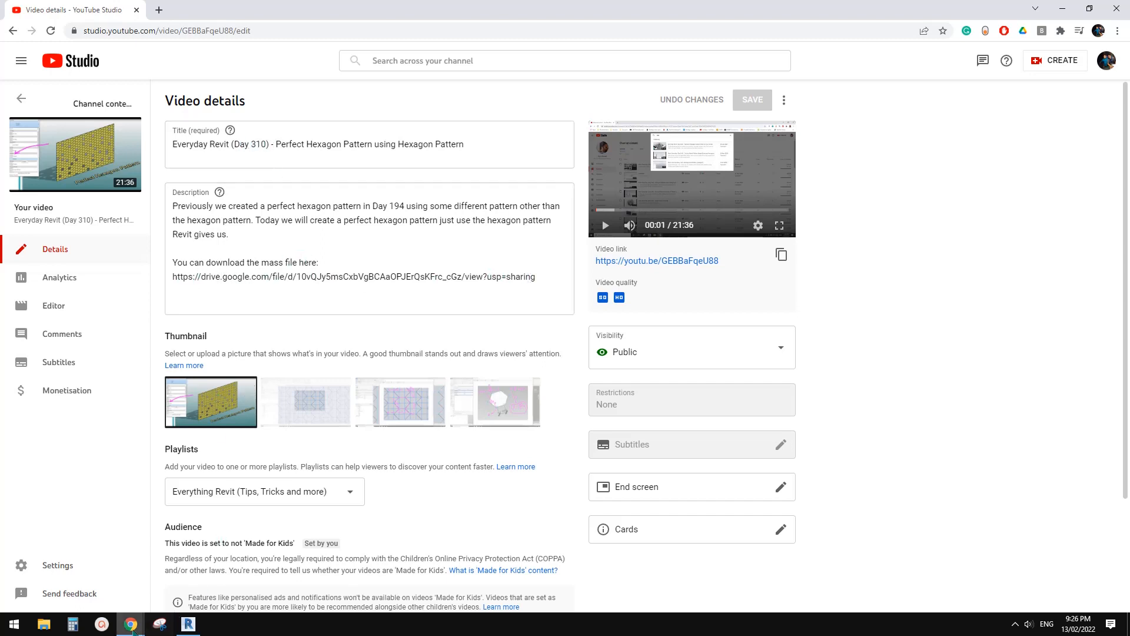
left_click(189, 624)
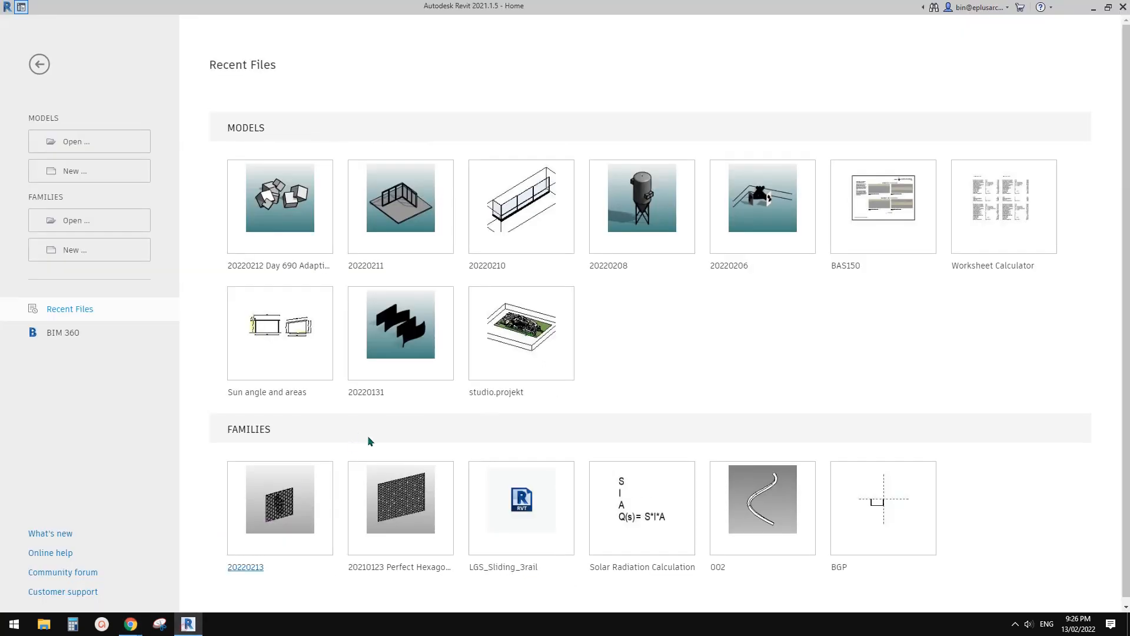
left_click(394, 504)
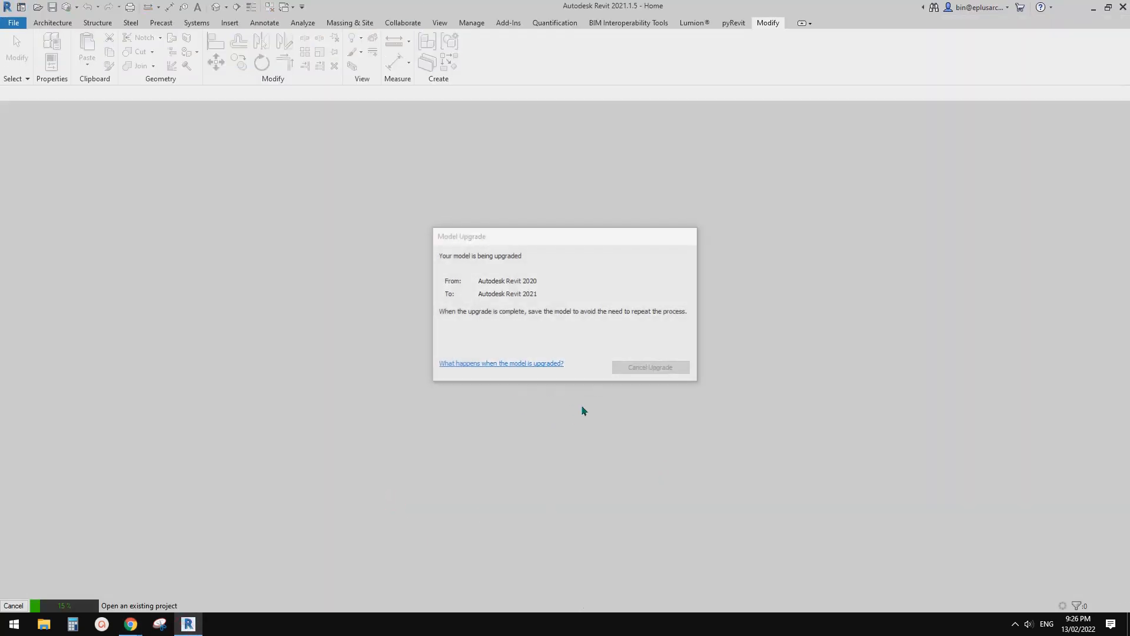
- Examine the hexagon pattern wall and the properties of its individual curtain panels
scroll(599, 396, "up", 5)
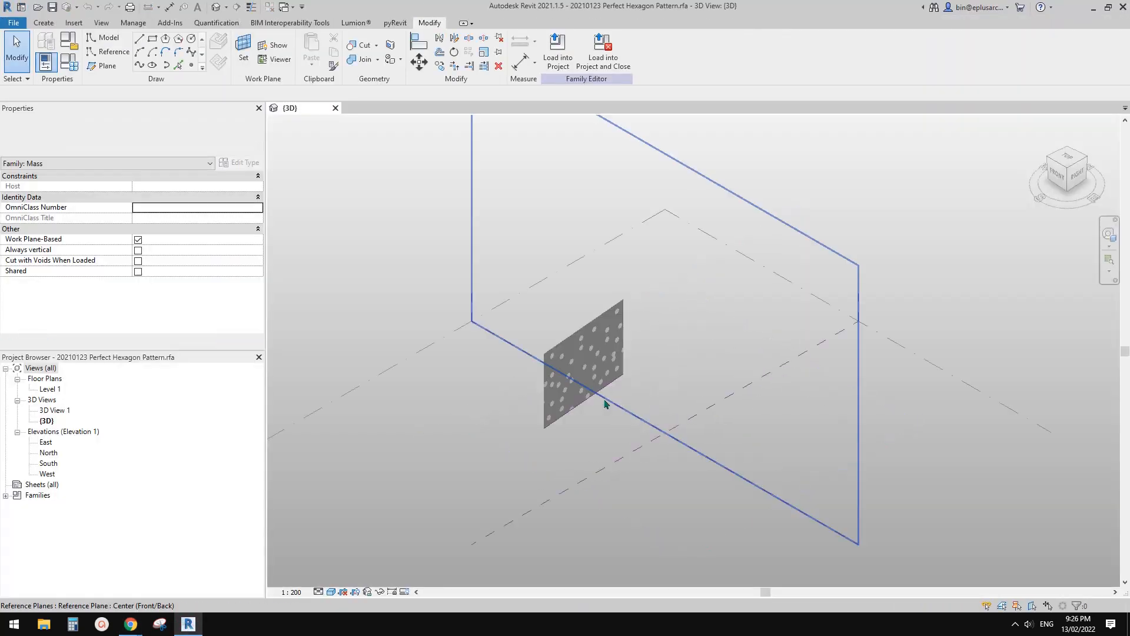
scroll(587, 395, "up", 3)
scroll(547, 383, "down", 2)
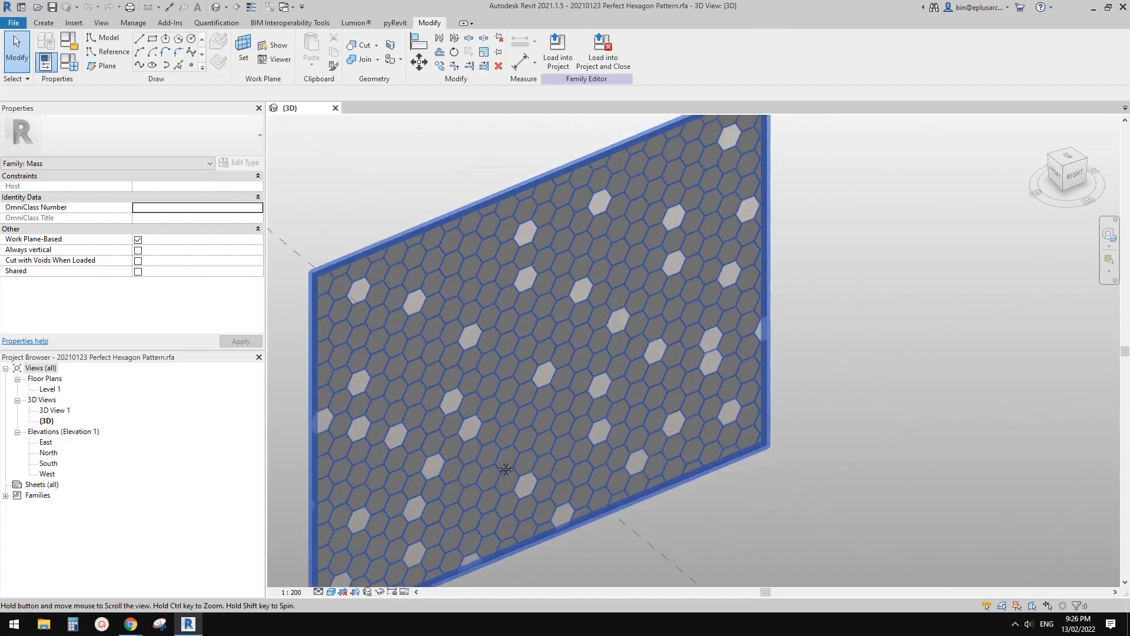
left_click(533, 374)
scroll(518, 374, "up", 3)
key("Escape")
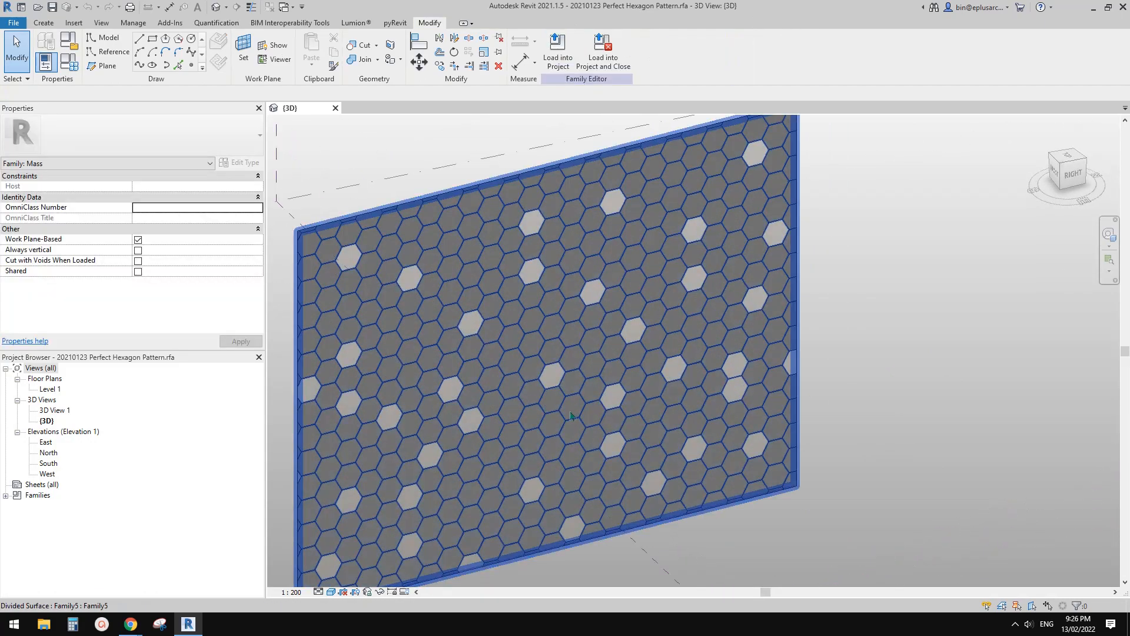
scroll(516, 387, "up", 1)
key("Tab")
left_click(515, 387)
middle_click_drag(516, 387, 504, 350)
key("Escape")
left_click(507, 369)
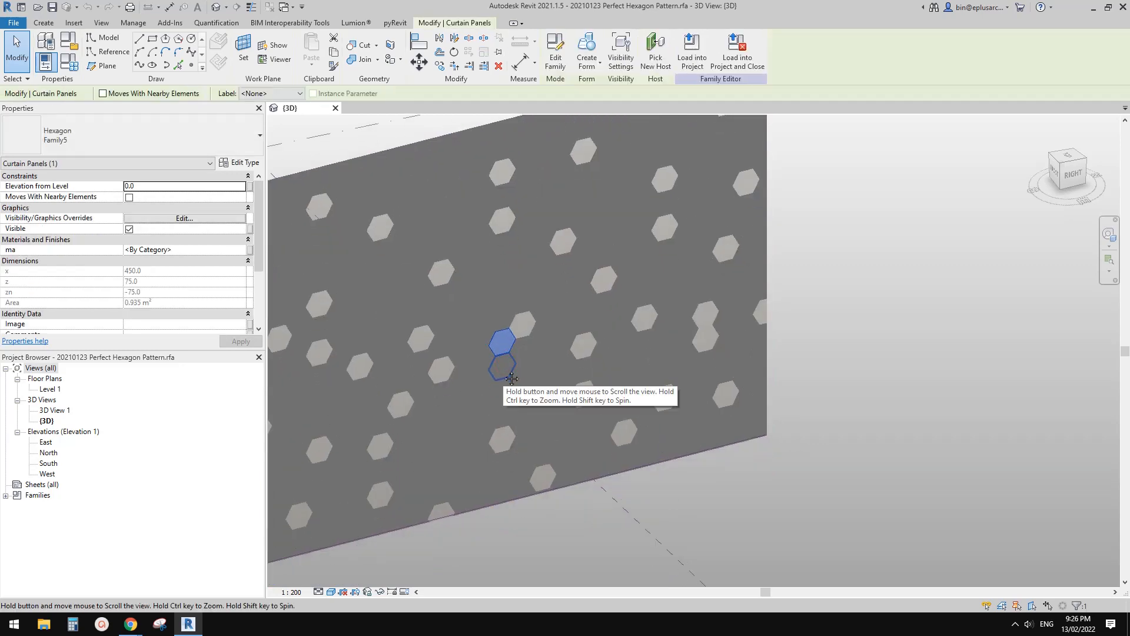
key("Escape")
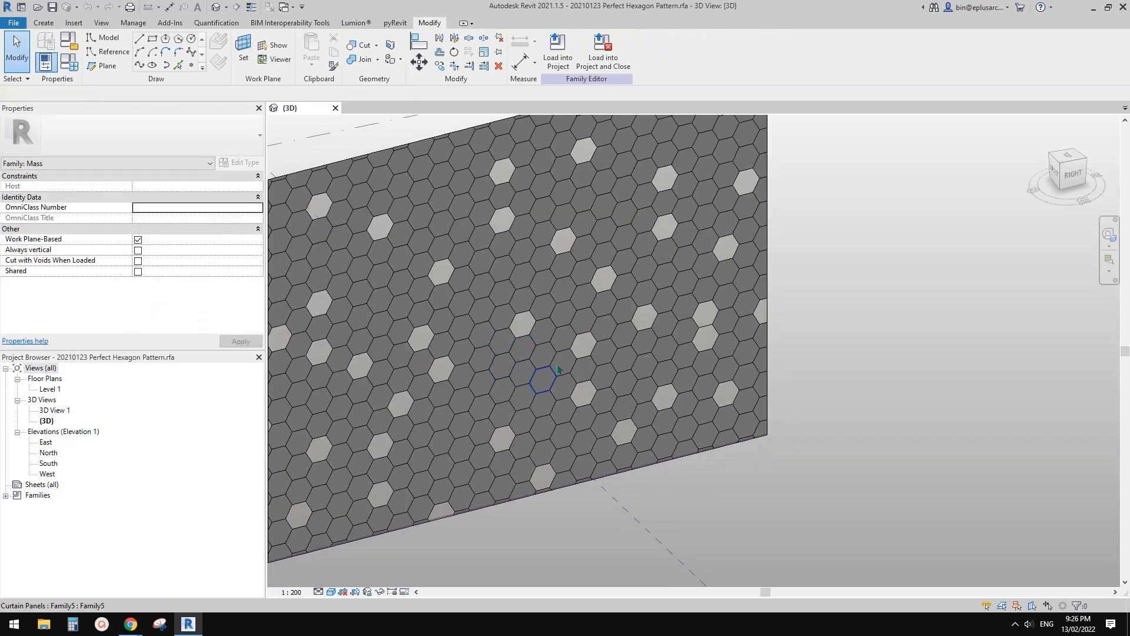
scroll(537, 382, "down", 1)
middle_click_drag(538, 383, 545, 380)
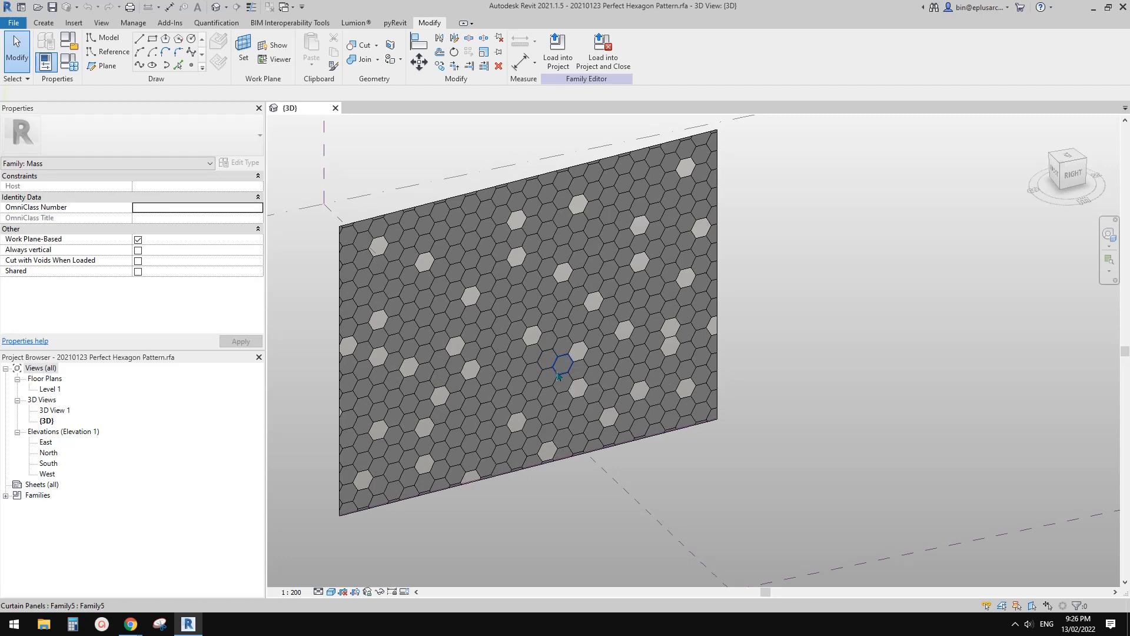
middle_click_drag(558, 375, 526, 370)
middle_click_drag(452, 357, 471, 354)
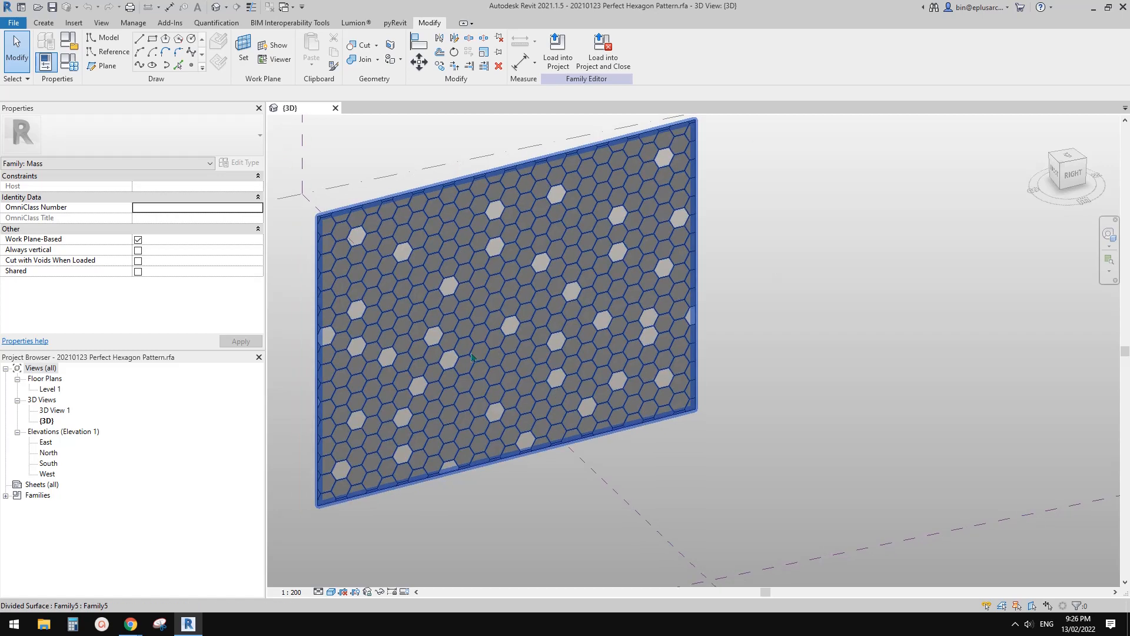
- Check the divided surface's pattern in its type list, keeping Family5 under Hexagon
left_click(458, 328)
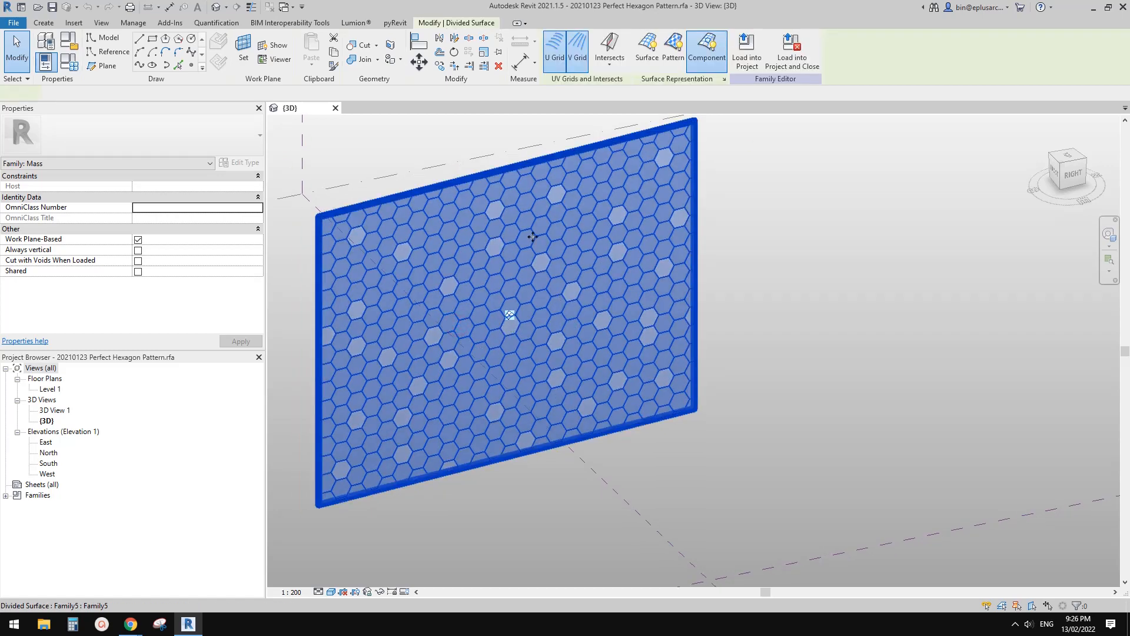
middle_click_drag(476, 300, 499, 294)
middle_click_drag(589, 293, 583, 302)
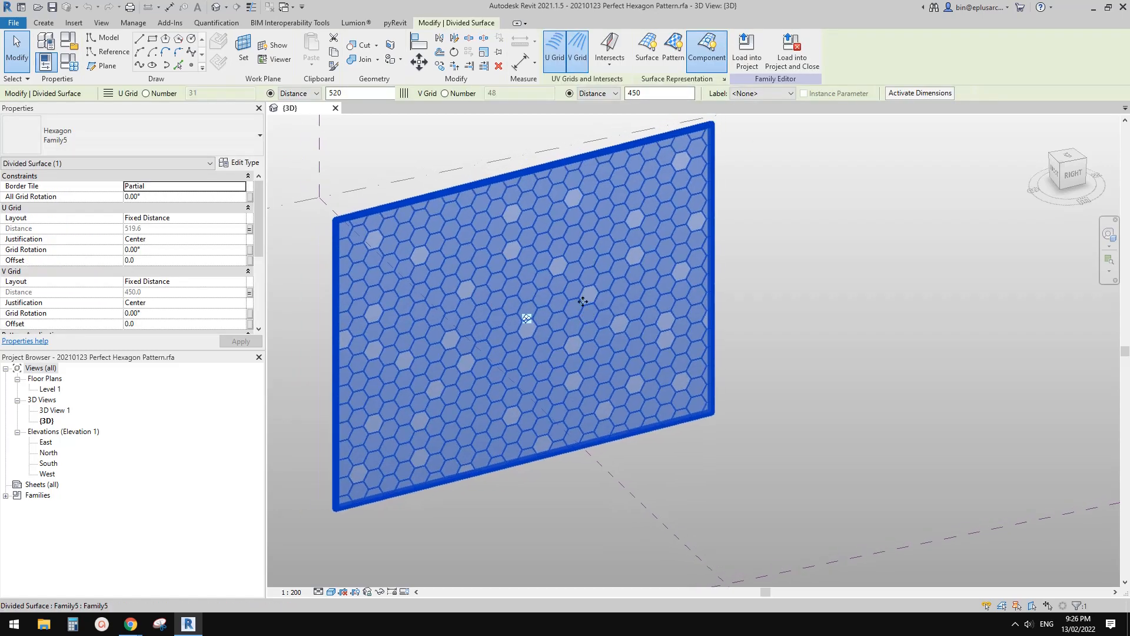
left_click(186, 139)
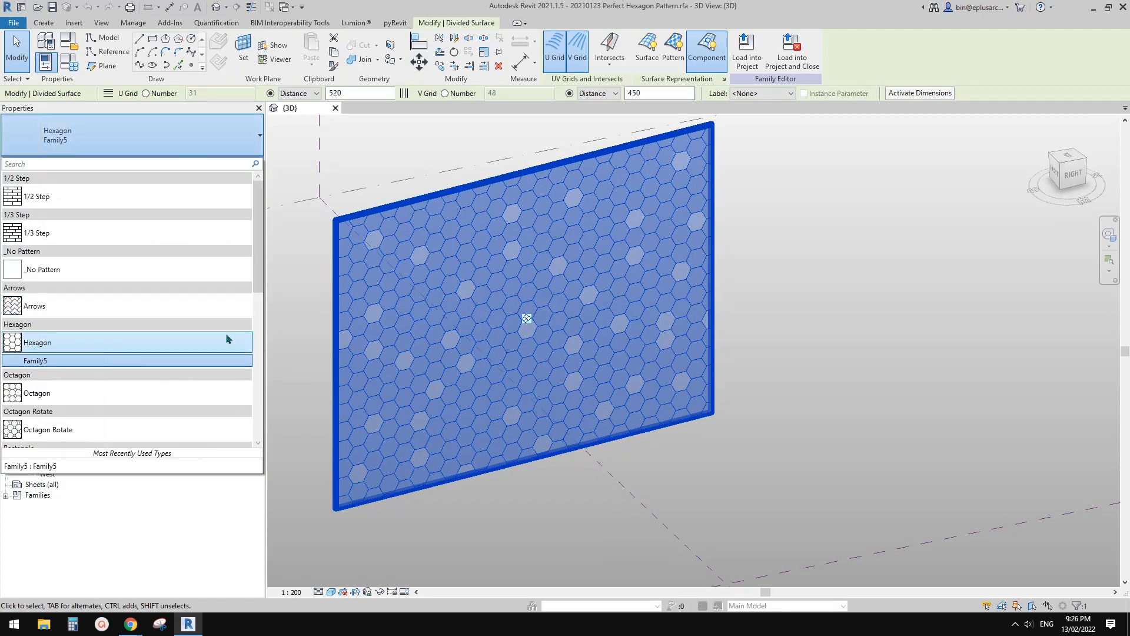
left_click(35, 361)
key("Escape")
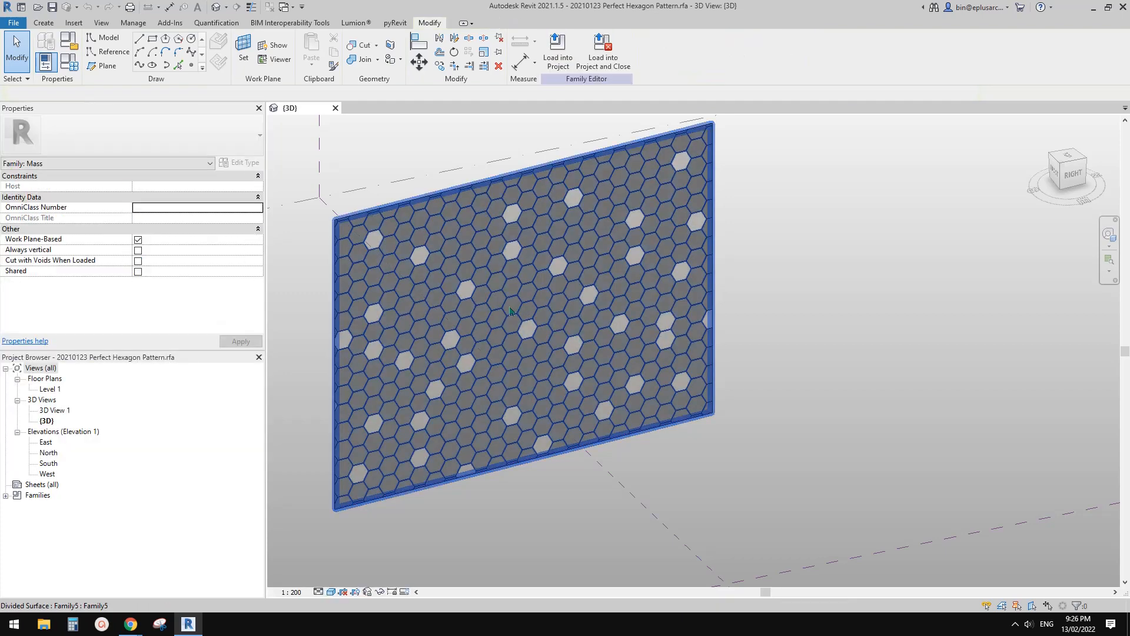
- Open the Family5 curtain panel family for editing from one of the wall's hexagon panels
left_click(509, 307)
key("Escape")
left_click(498, 359)
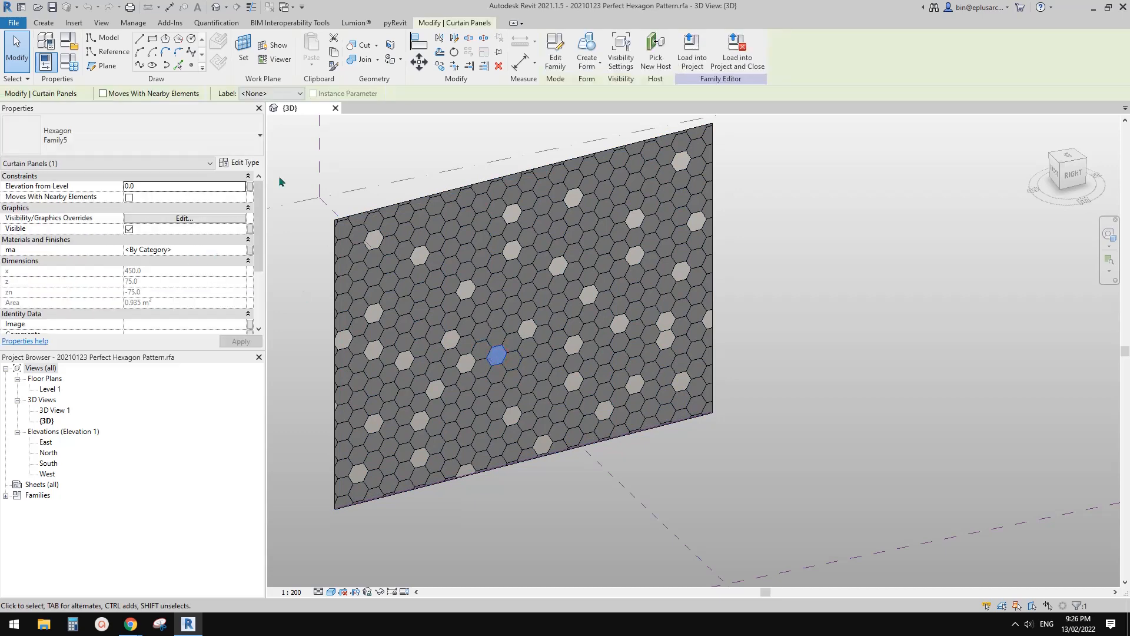
left_click(555, 57)
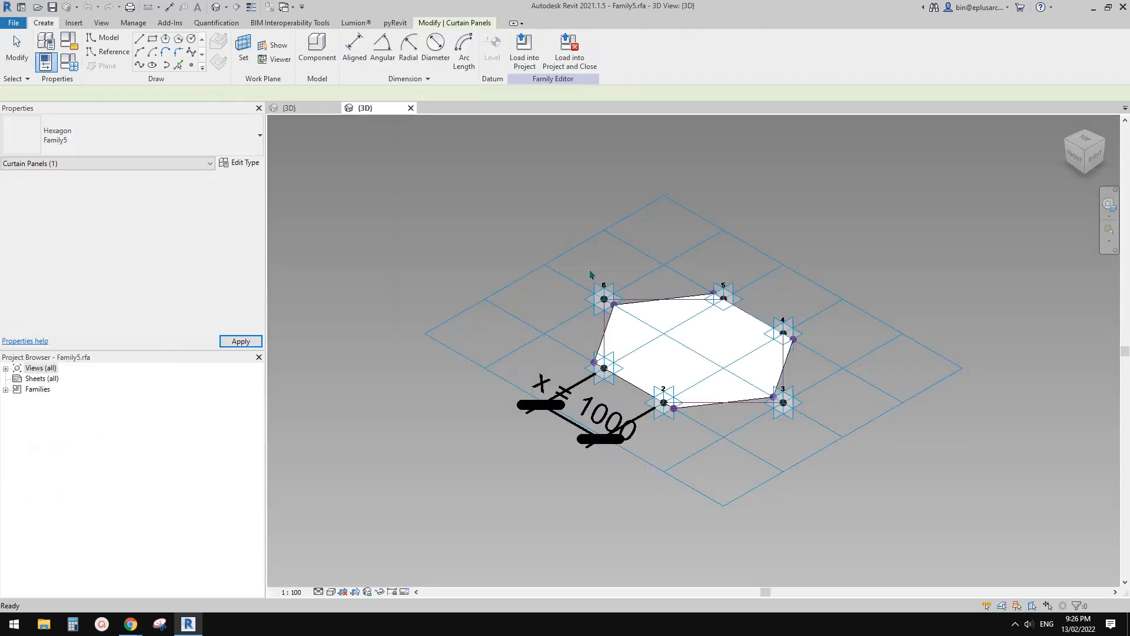
- Examine the hexagon panel family's six adaptive placement points and the offset corner points of its form
middle_click_drag(605, 328, 610, 388)
scroll(601, 324, "up", 3)
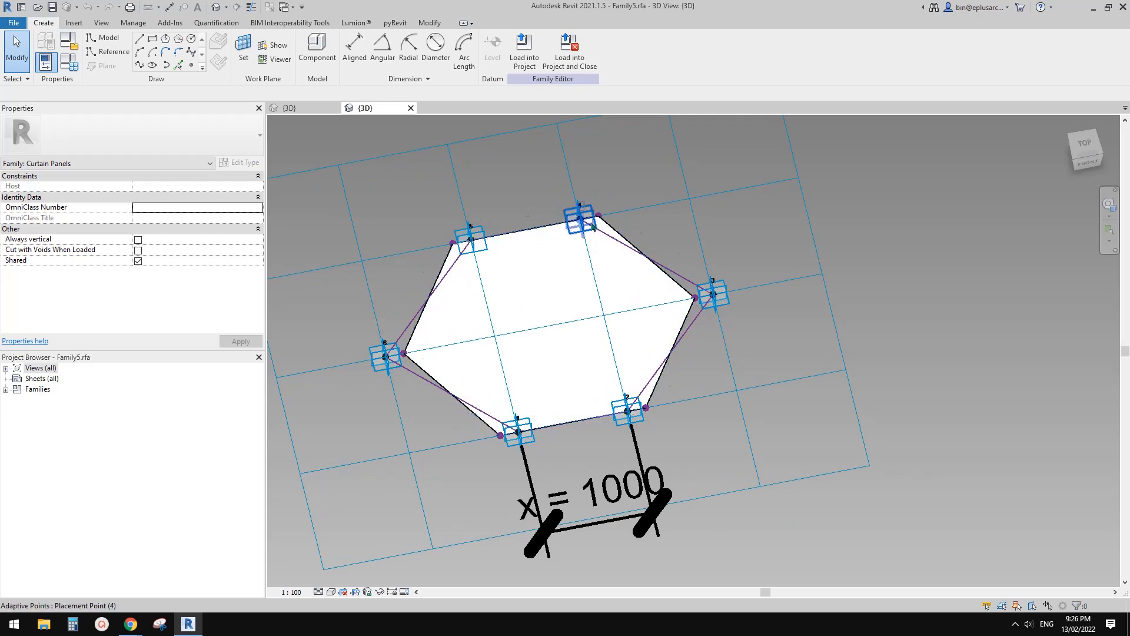
scroll(592, 292, "down", 2)
middle_click_drag(591, 292, 571, 311, "shift")
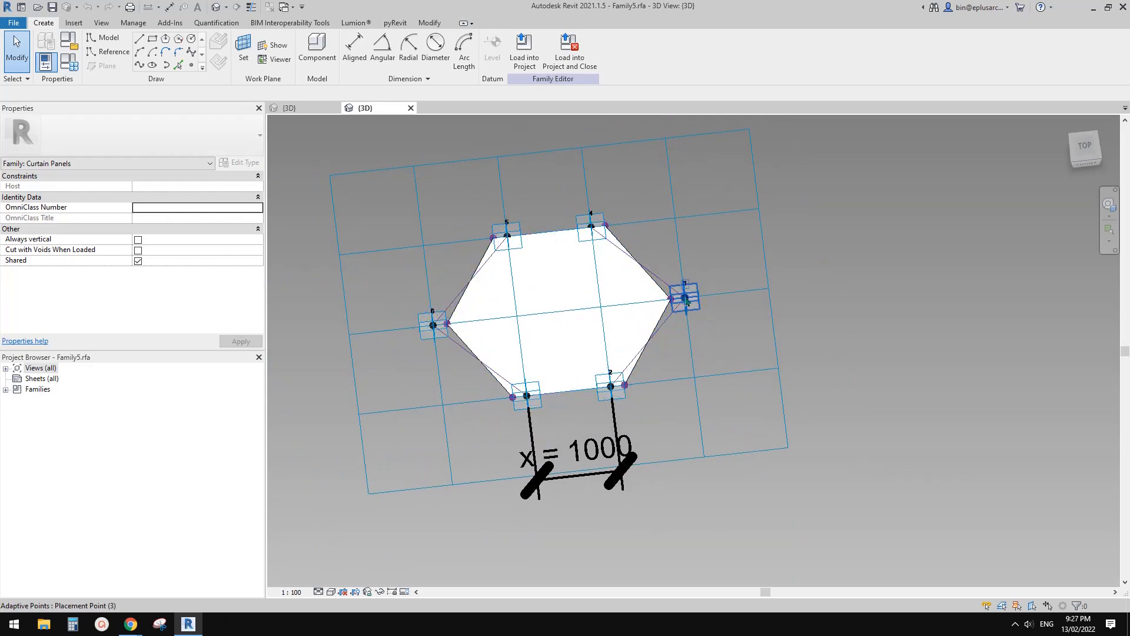
middle_click_drag(617, 385, 617, 394, "shift")
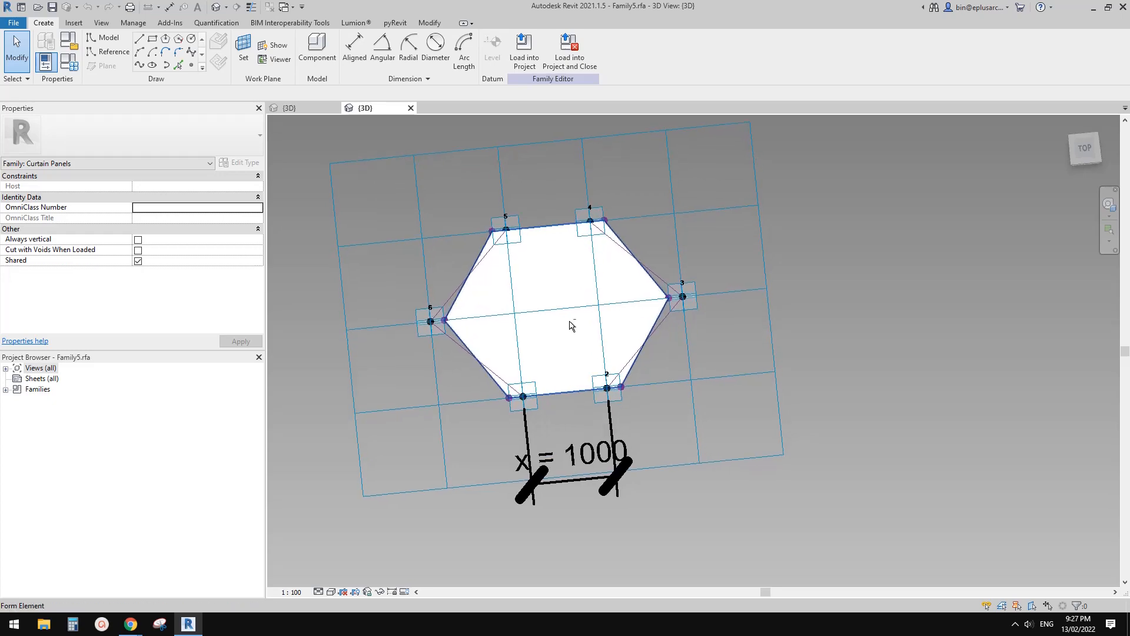
scroll(547, 339, "up", 2)
middle_click_drag(526, 352, 525, 322)
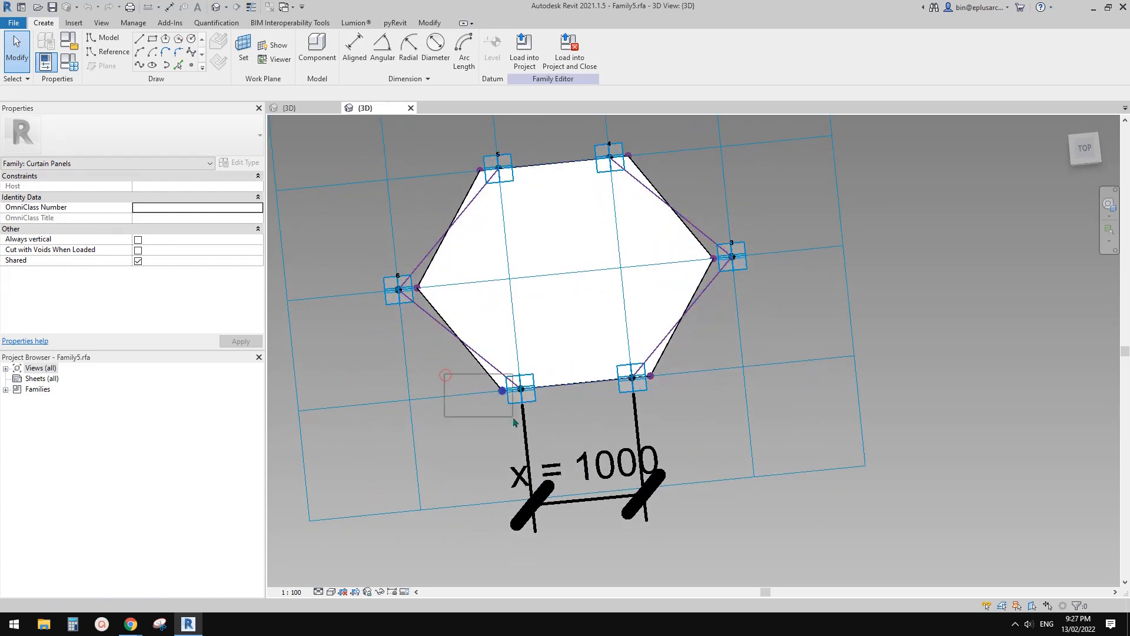
left_click(493, 401)
key("Escape")
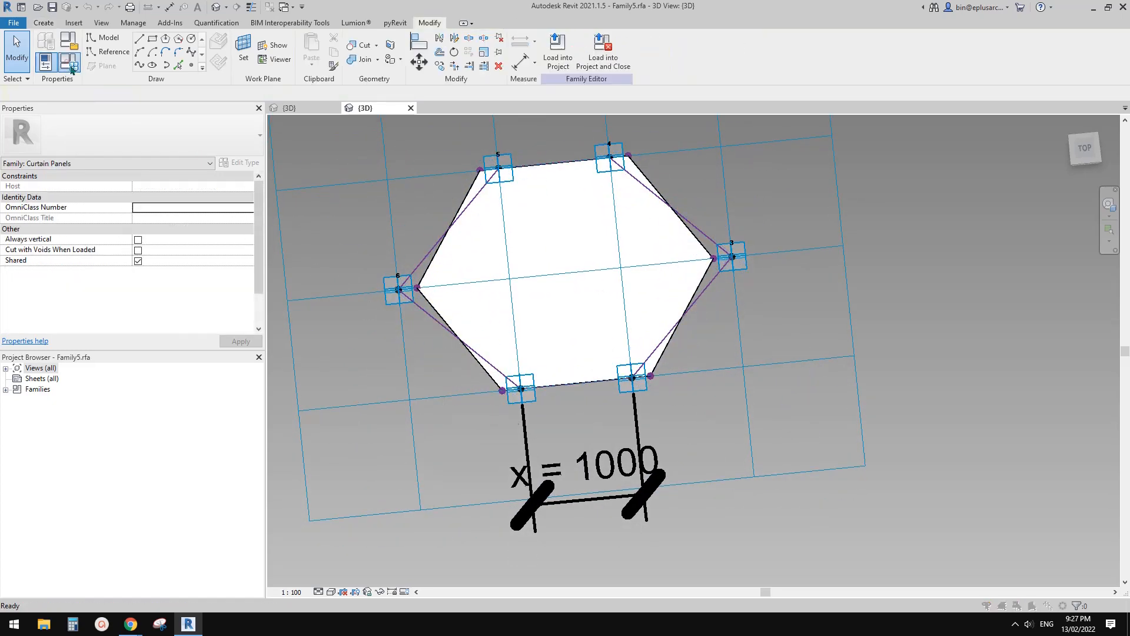
- Review the dimension parameters and formulas in the hexagon panel family's type settings
left_click(68, 62)
left_click_drag(263, 106, 221, 81)
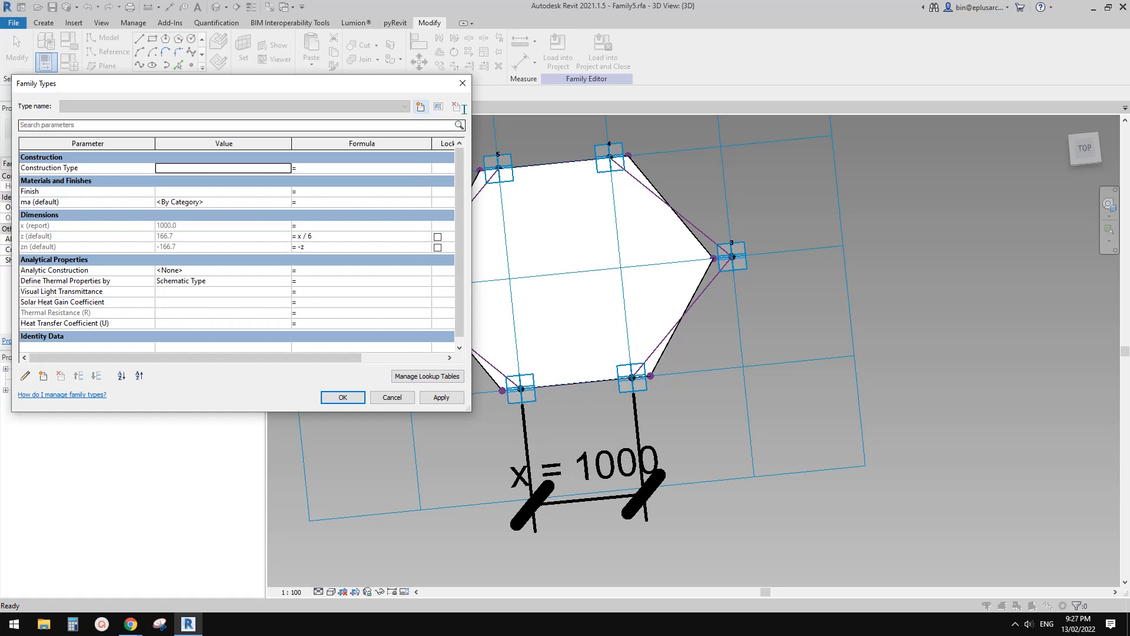
left_click(462, 83)
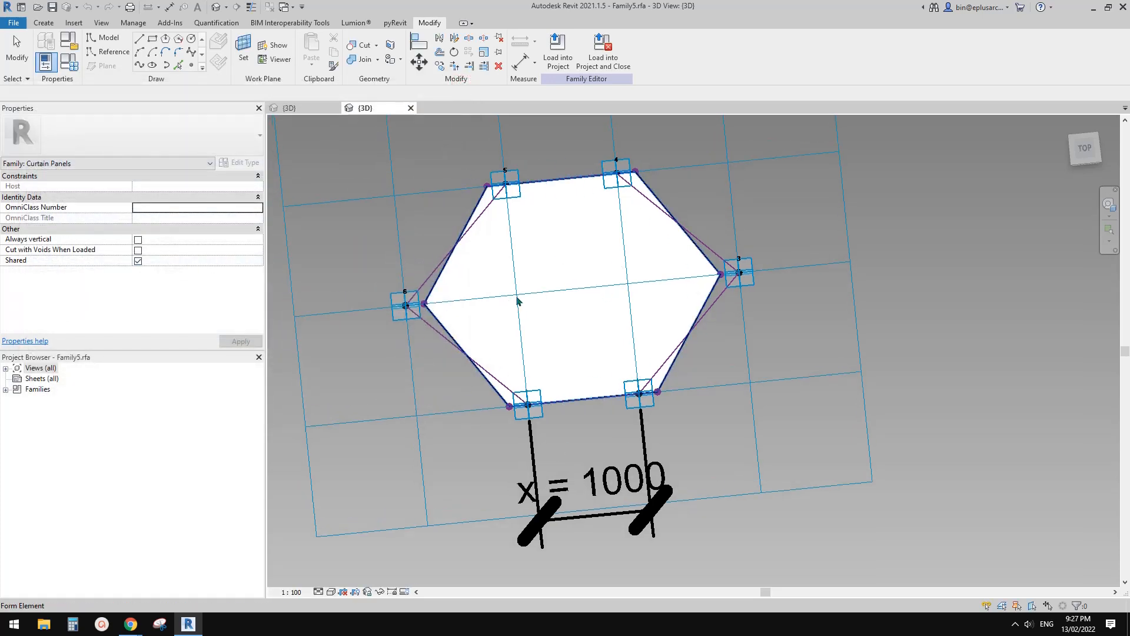
scroll(519, 291, "down", 1)
middle_click_drag(531, 304, 541, 310)
- Review the hexagon pattern mass family's parameters and formulas that drive the divided surface's U and V grid distances
left_click(301, 106)
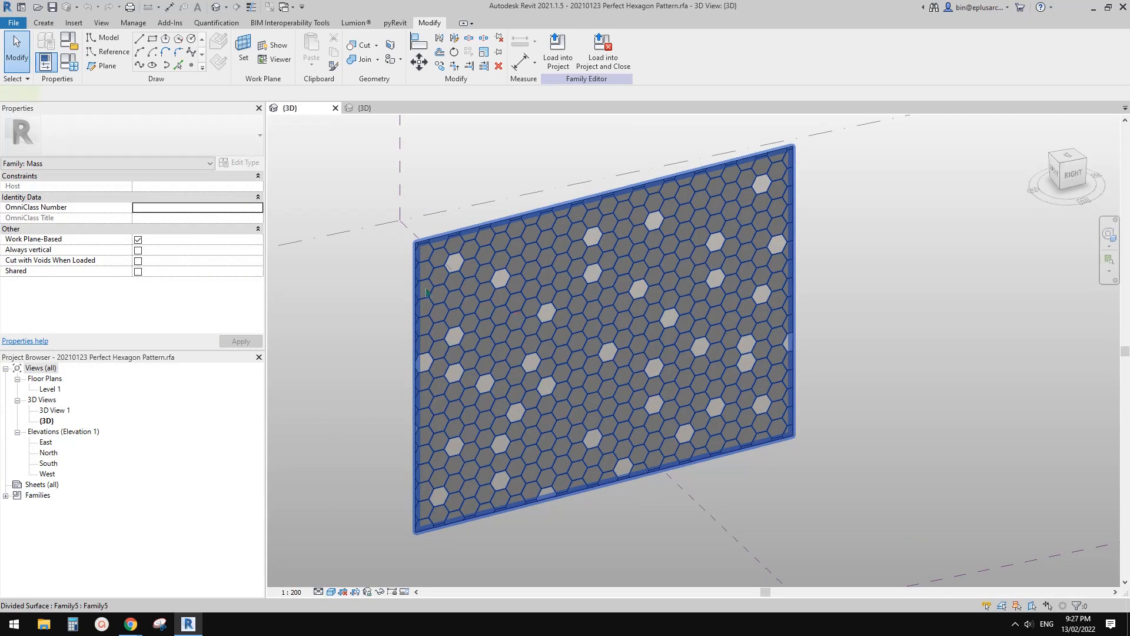
left_click(426, 293)
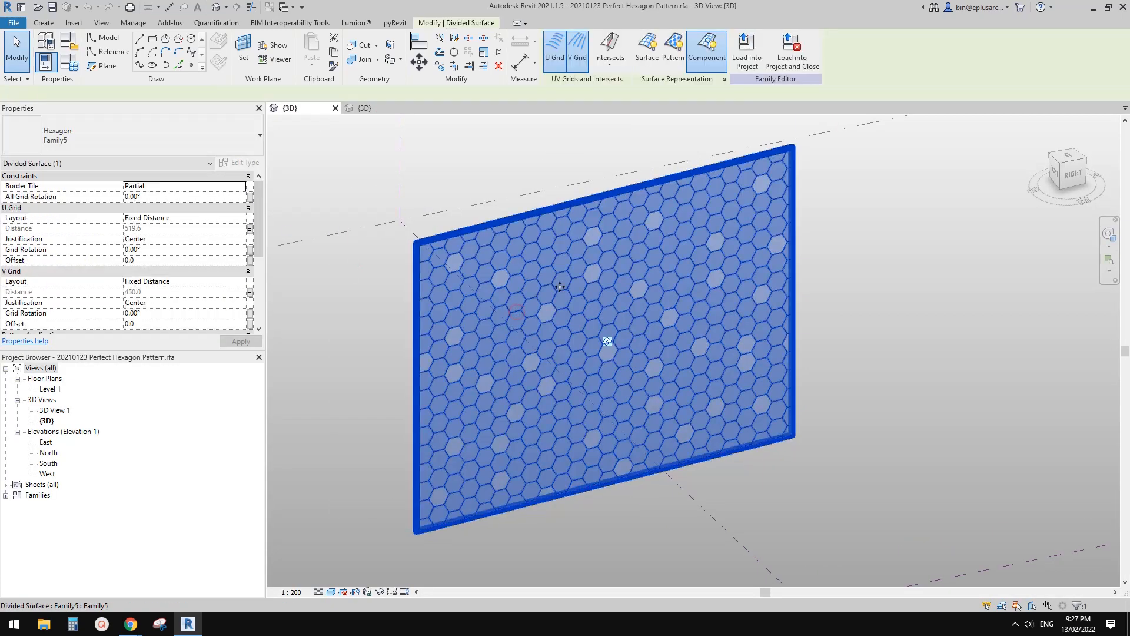
left_click(366, 235)
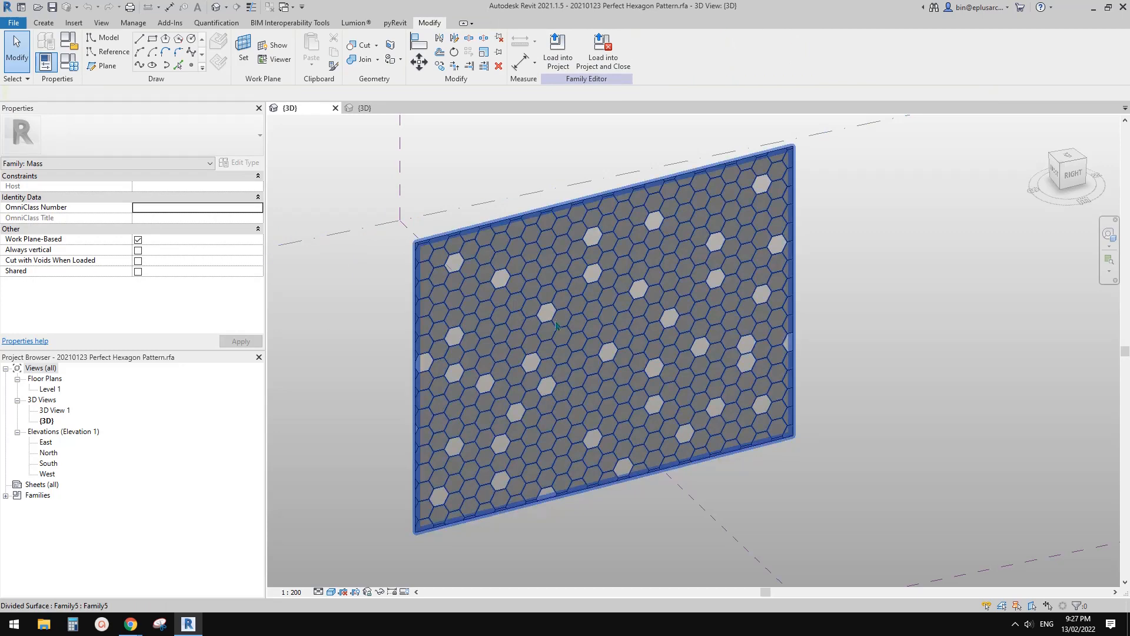
left_click(522, 320)
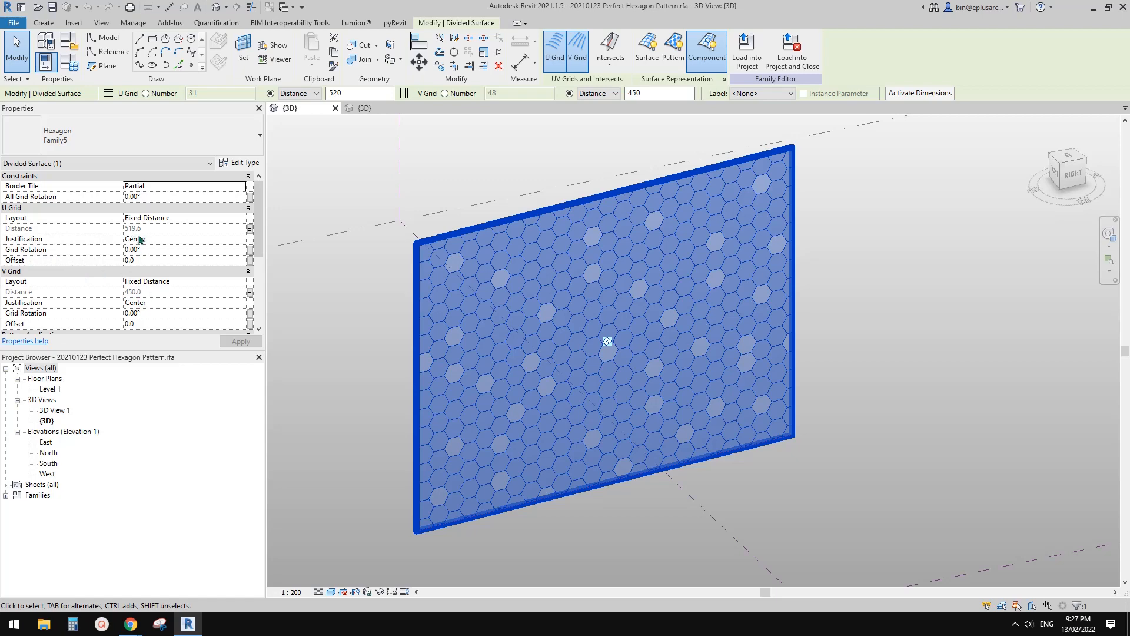
left_click(70, 61)
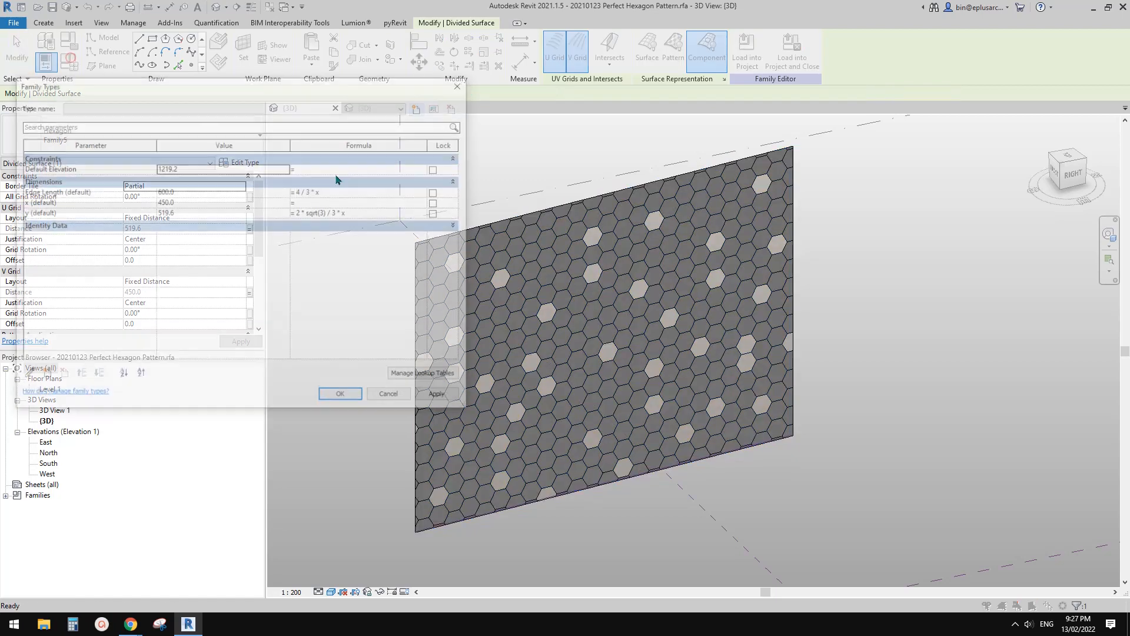
left_click_drag(279, 90, 318, 103)
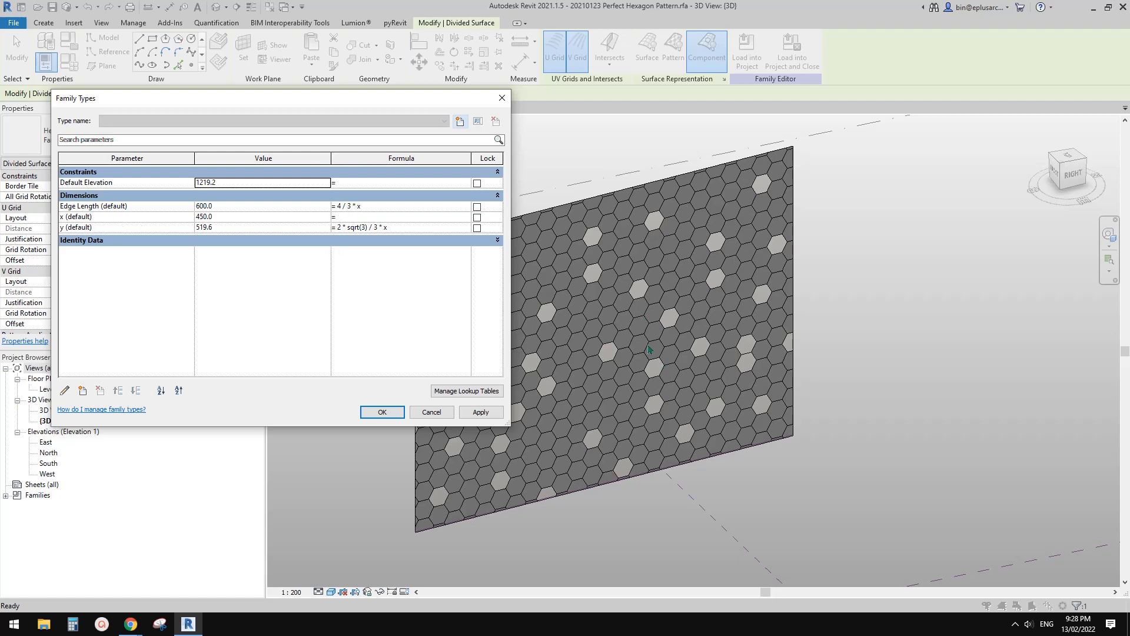
left_click(436, 417)
middle_click_drag(743, 318, 693, 291, "shift")
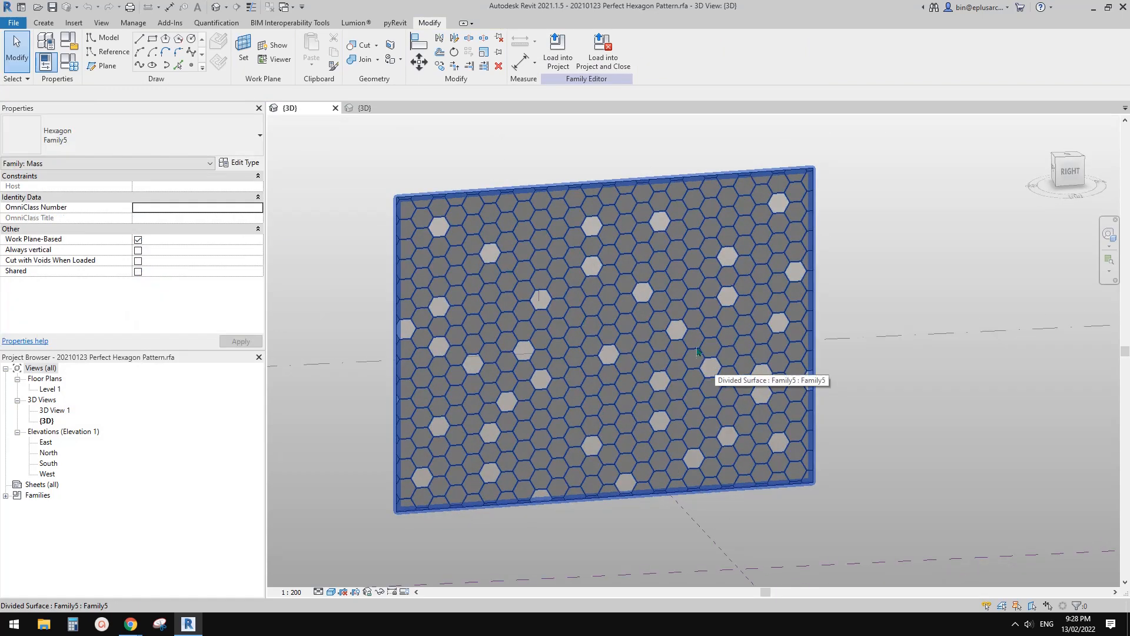
middle_click_drag(682, 377, 701, 383, "shift")
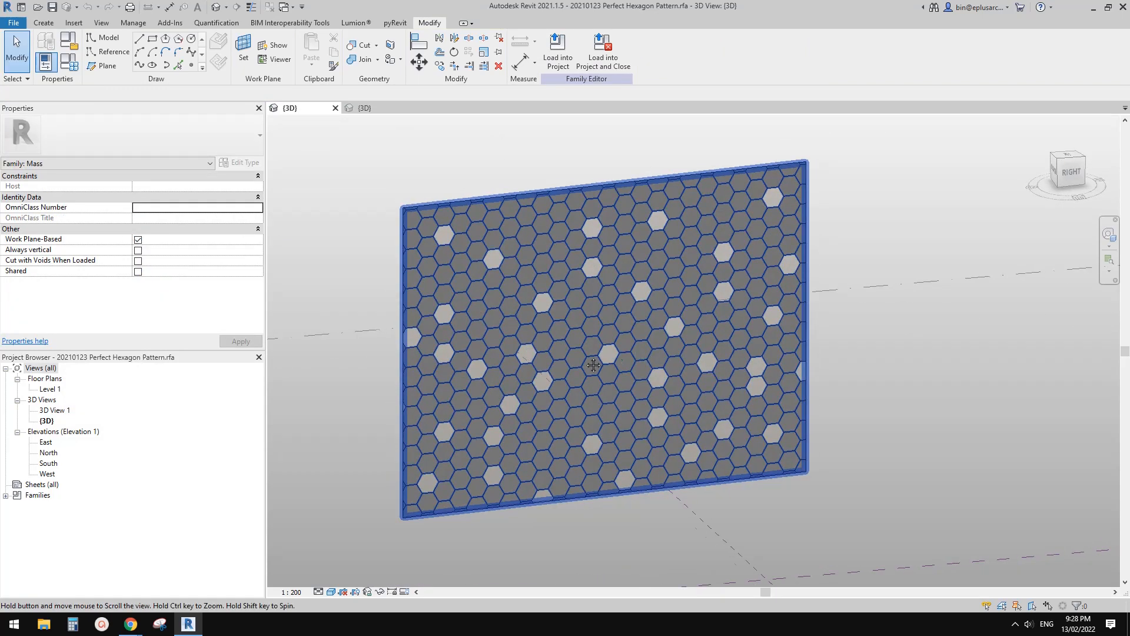
middle_click_drag(621, 355, 610, 384)
scroll(609, 384, "up", 1)
- Return to the Family5 panel family and examine its hexagon form from several angles
left_click(368, 107)
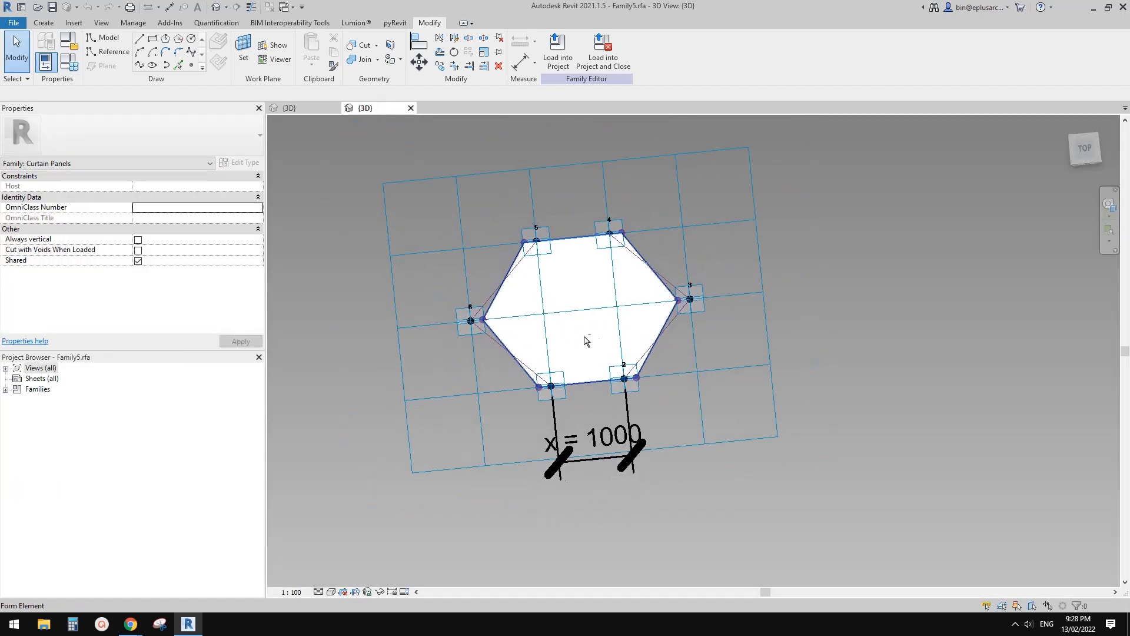
middle_click_drag(515, 336, 659, 347, "shift")
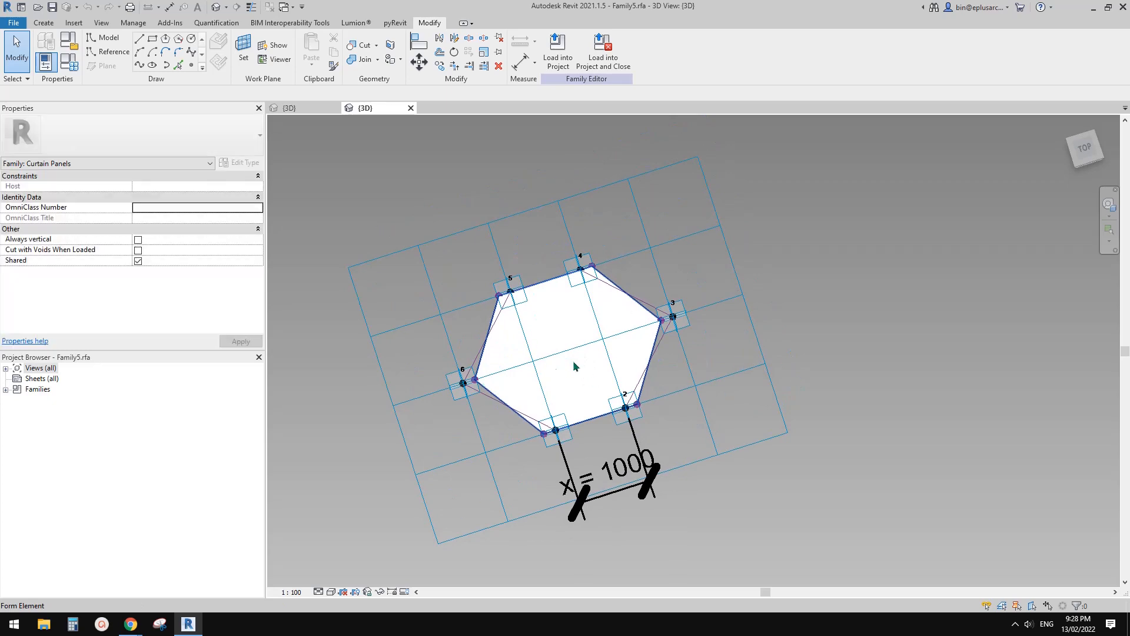
middle_click_drag(544, 388, 504, 328, "shift")
left_click(594, 341)
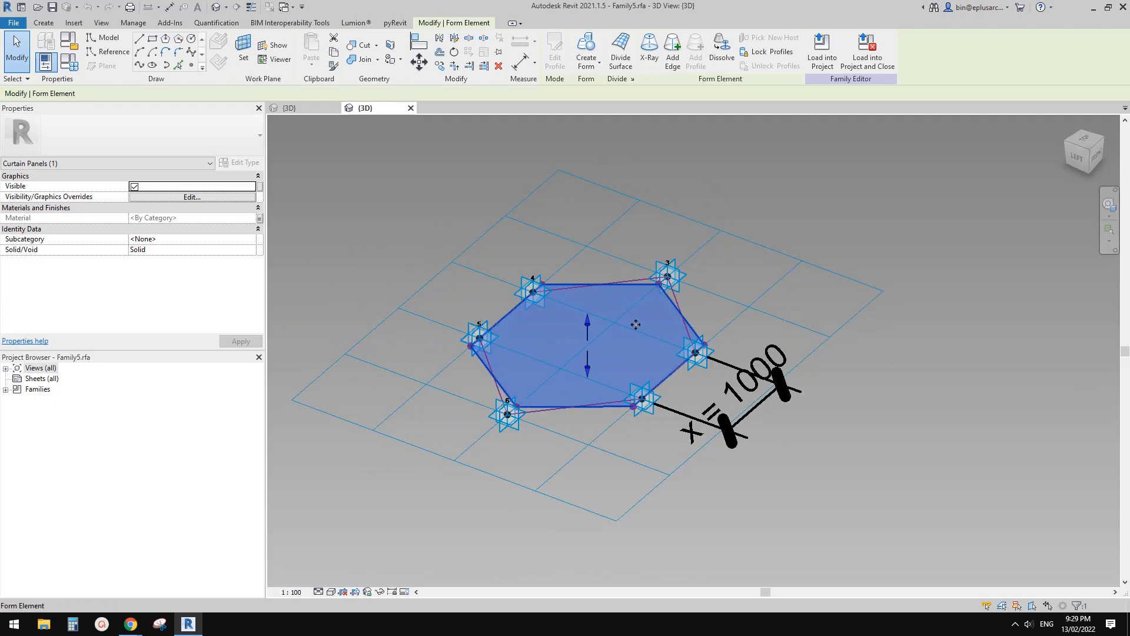
middle_click_drag(636, 324, 590, 406, "shift")
scroll(575, 353, "down", 1)
scroll(566, 394, "down", 1)
key("Escape")
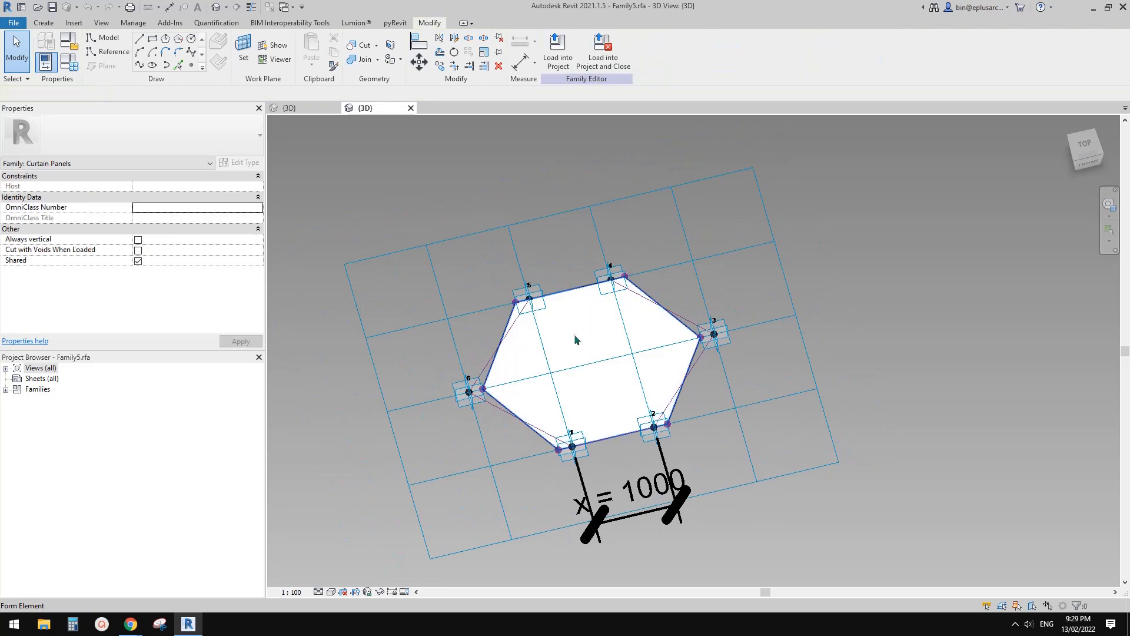
- Delete the solid hexagon form from the panel family, keeping its adaptive points and reference lines
left_click(575, 340)
key("Delete")
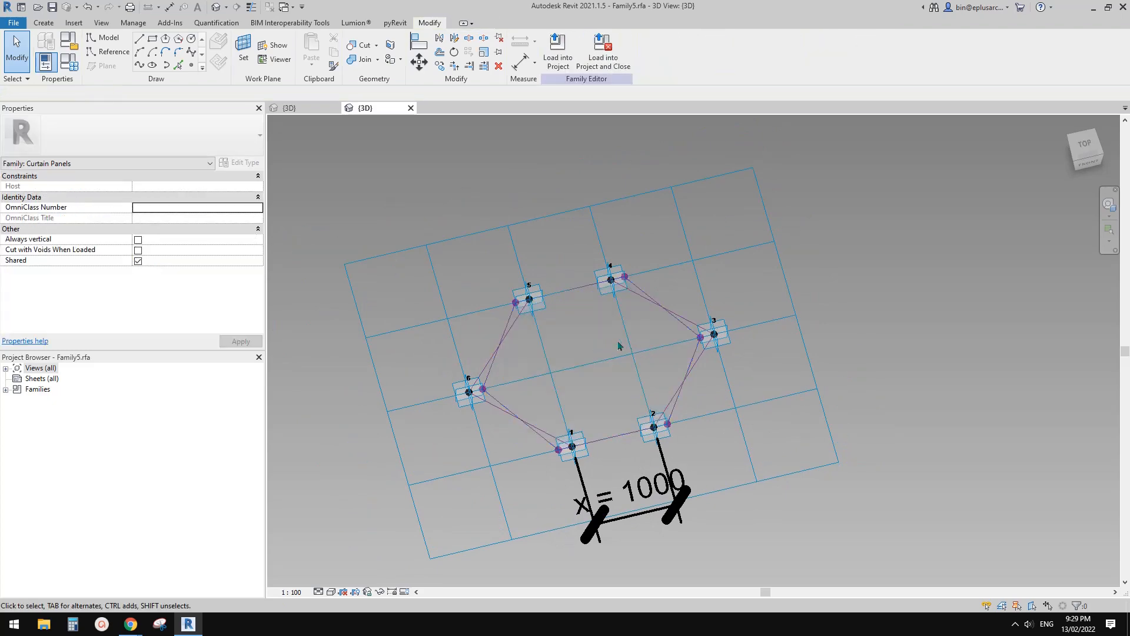
scroll(520, 392, "up", 3)
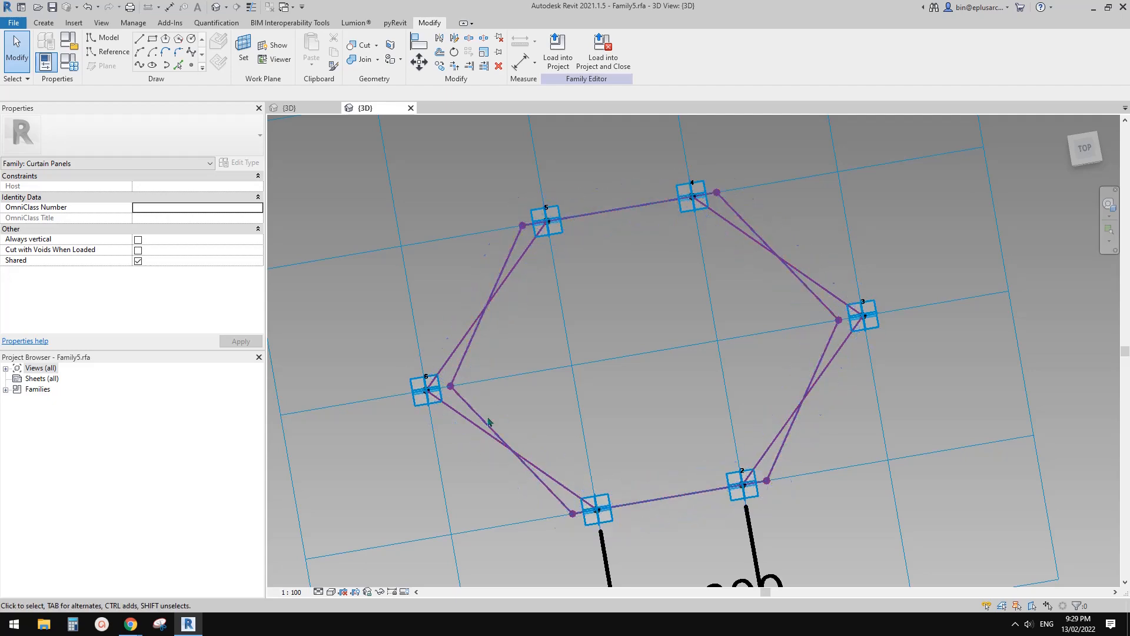
scroll(540, 303, "down", 3)
middle_click_drag(539, 303, 594, 349, "shift")
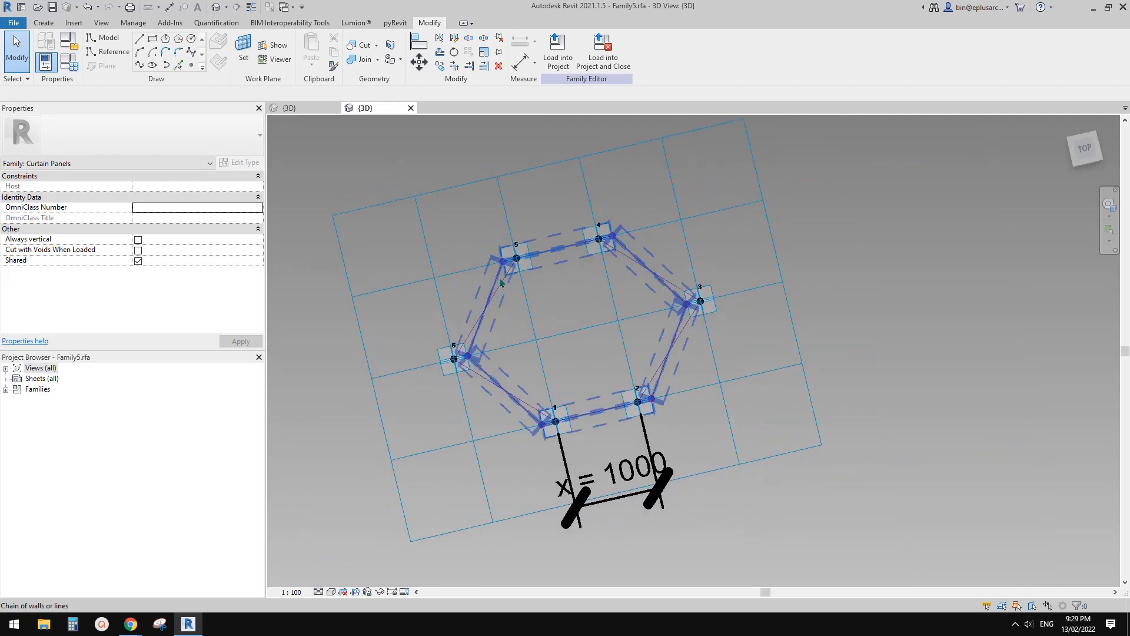
middle_click_drag(535, 306, 574, 312)
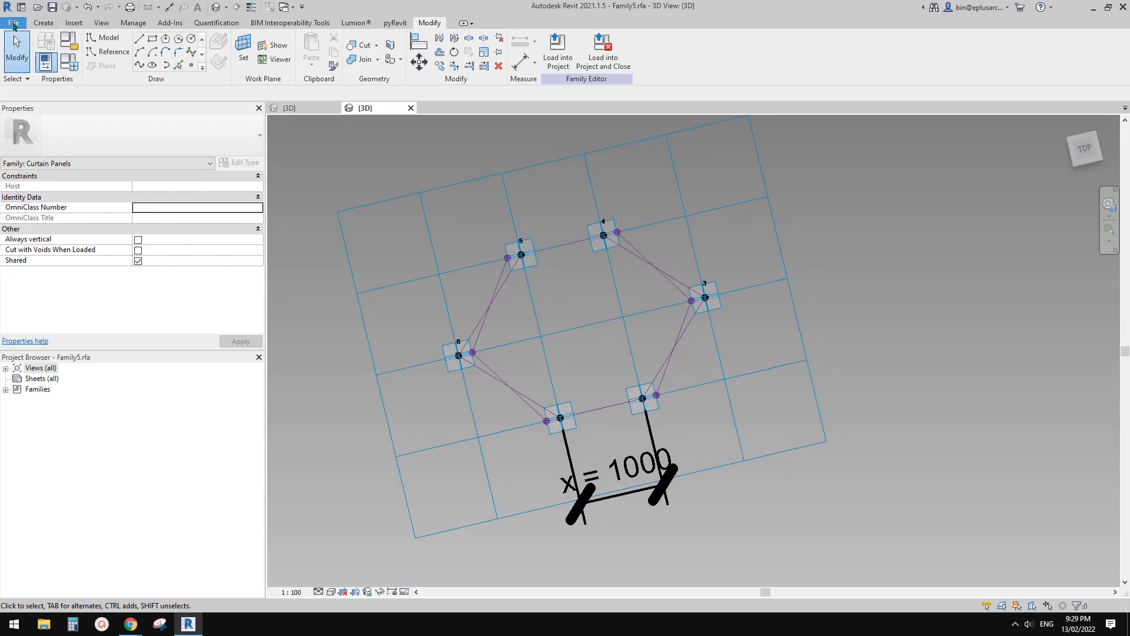
- Create a new family from the Metric Generic Model Adaptive.rft template
left_click(14, 22)
mouse_move(76, 75)
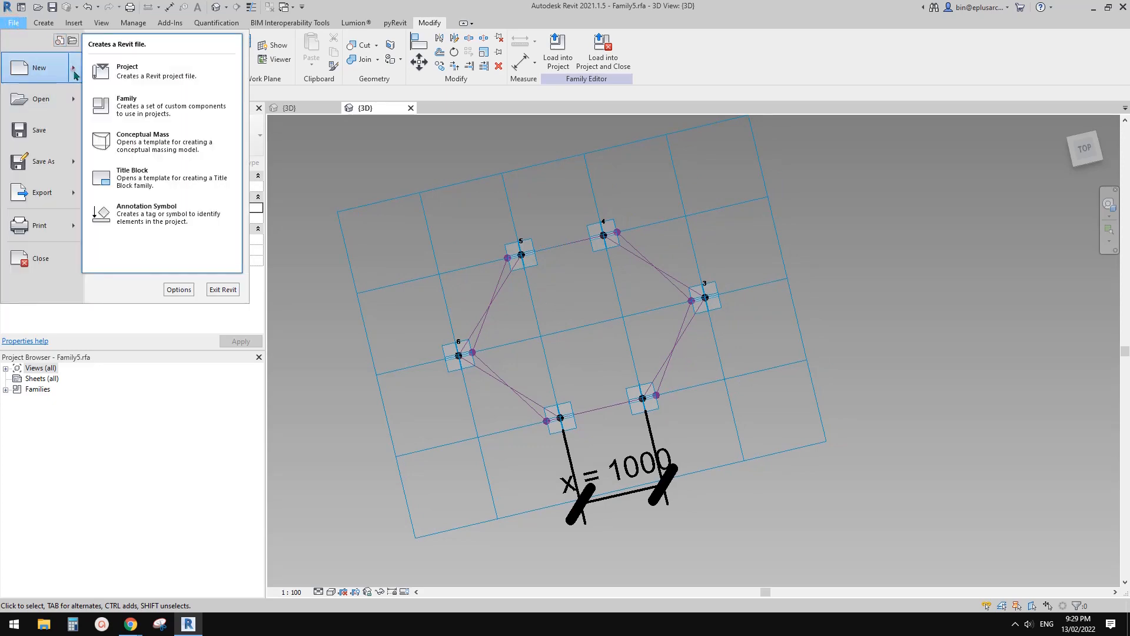
left_click(154, 110)
left_click_drag(646, 236, 648, 293)
left_click(473, 255)
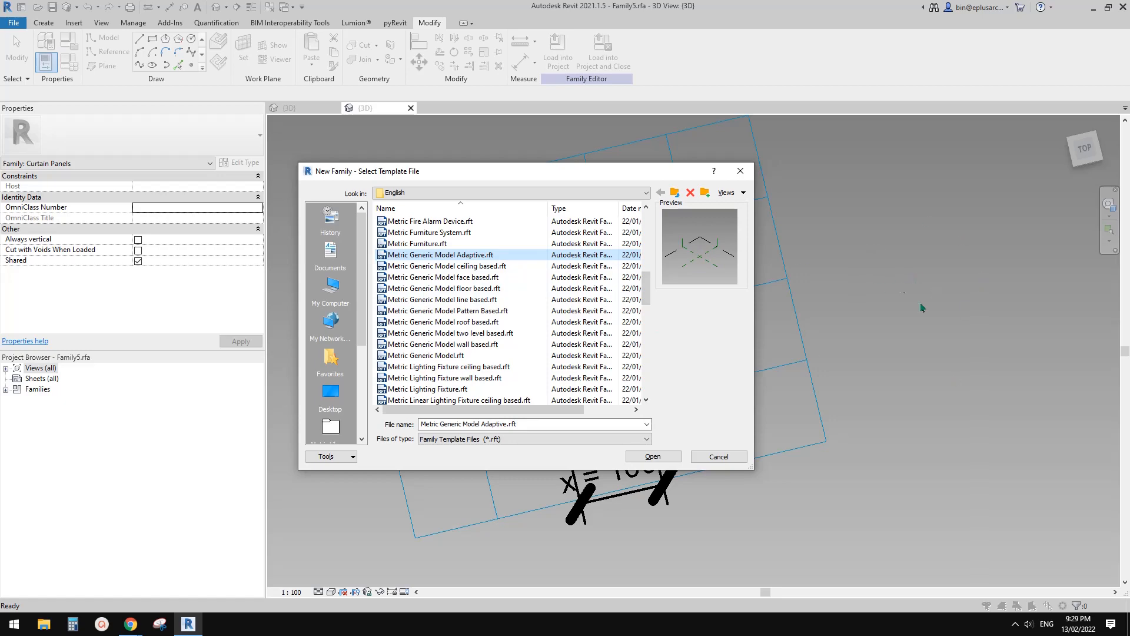
left_click_drag(650, 169, 599, 172)
left_click(658, 464)
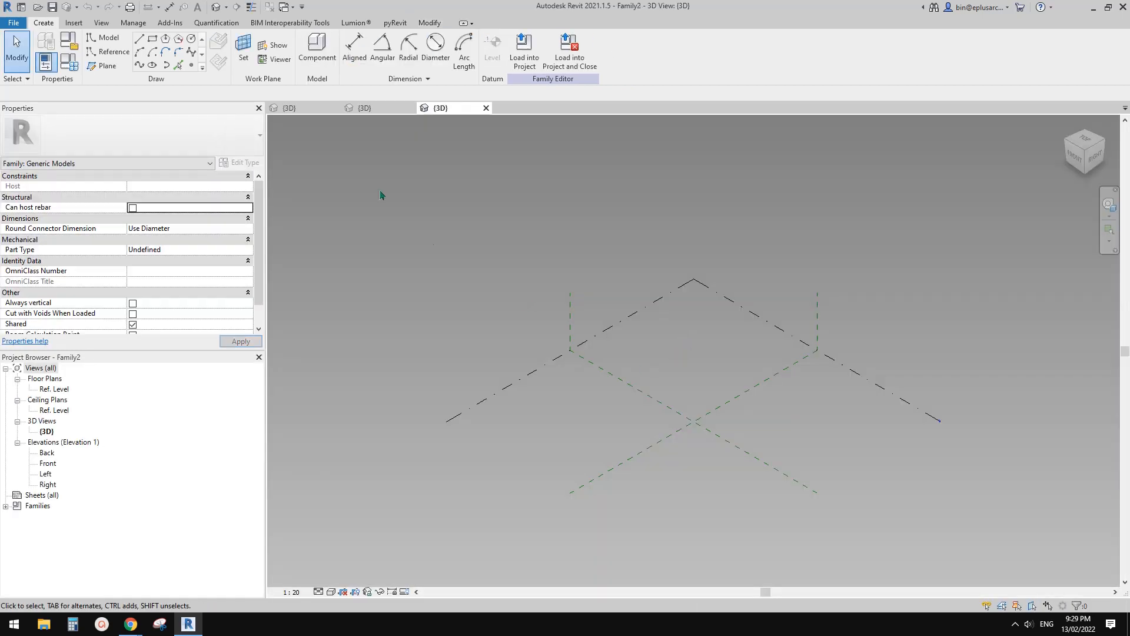
- Place a reference point on the Ref. Level plane and make it adaptive
left_click(191, 66)
scroll(616, 406, "up", 3)
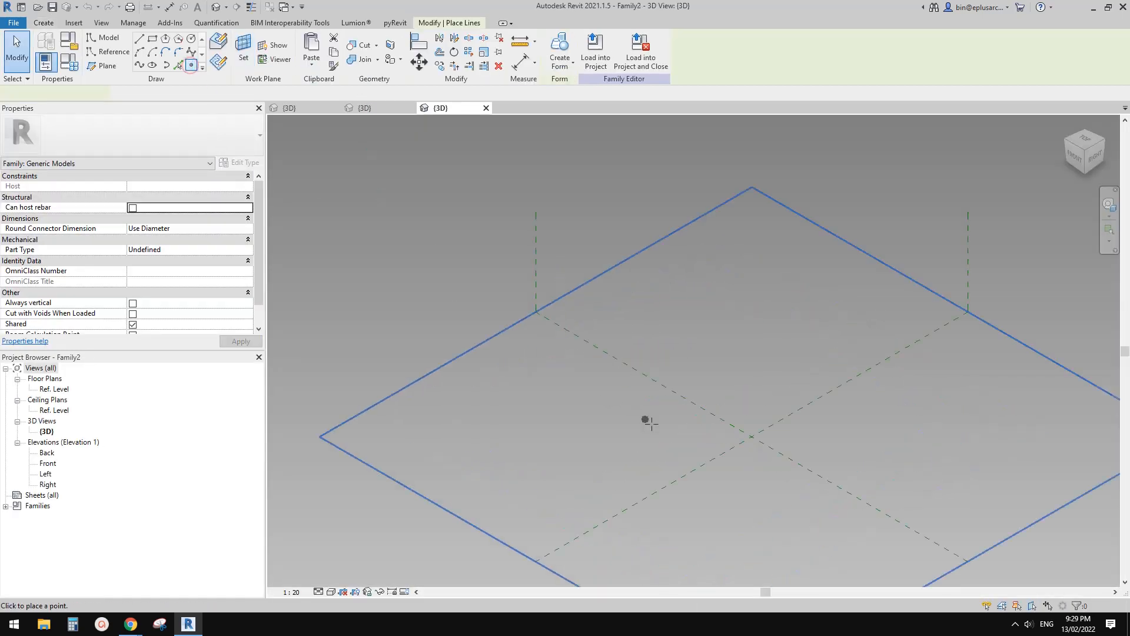
left_click(624, 424)
key("Escape")
key("Escape")
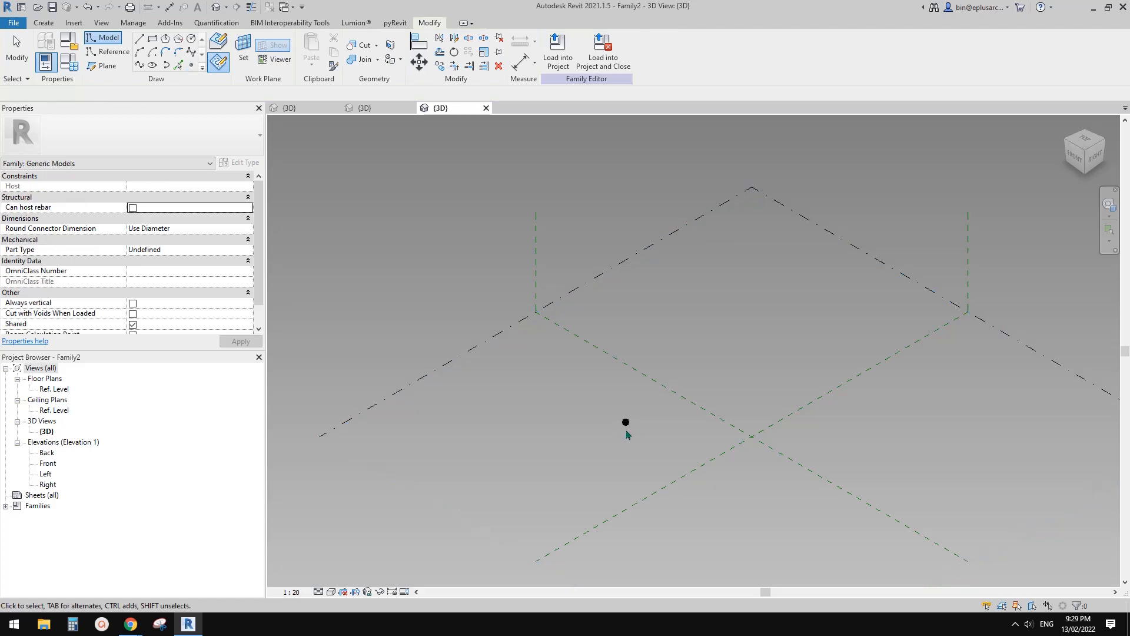
left_click(625, 423)
left_click(615, 47)
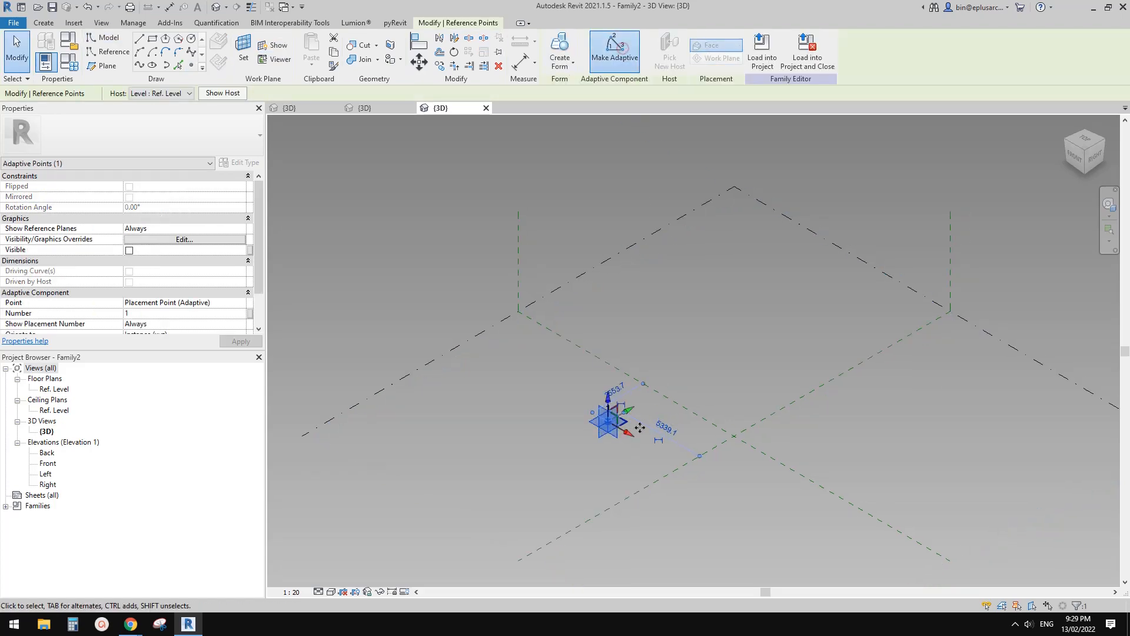
scroll(586, 439, "up", 2)
left_click(585, 438)
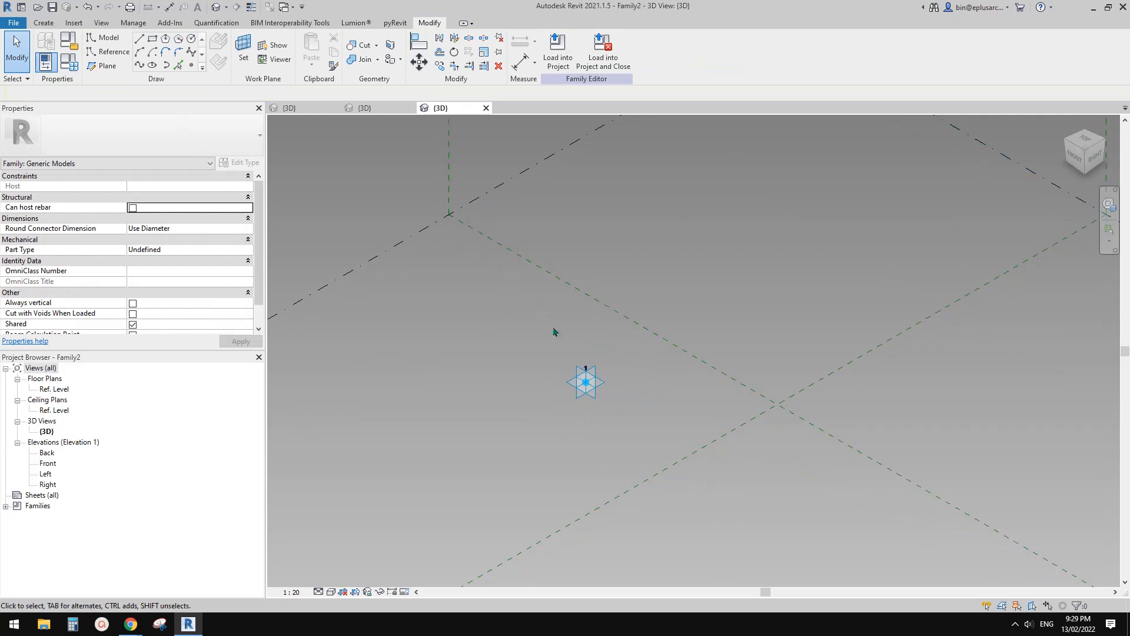
- Draw a reference-line circle with a radius of about 3700, centred on the adaptive point and hosted on its horizontal plane
middle_click_drag(554, 330, 501, 307, "shift")
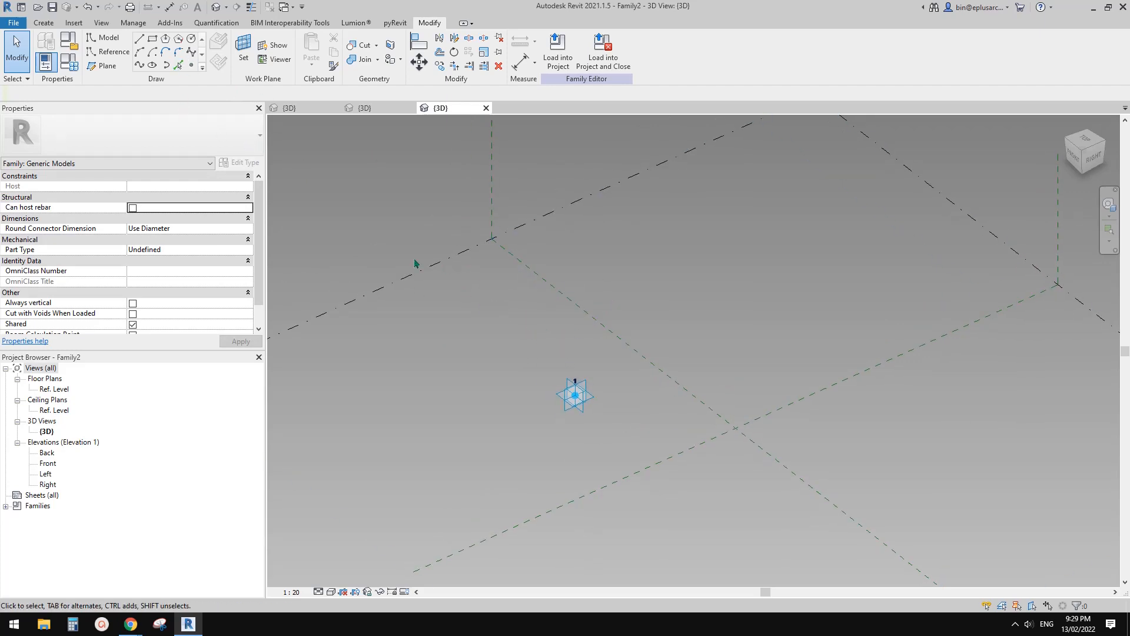
left_click(108, 53)
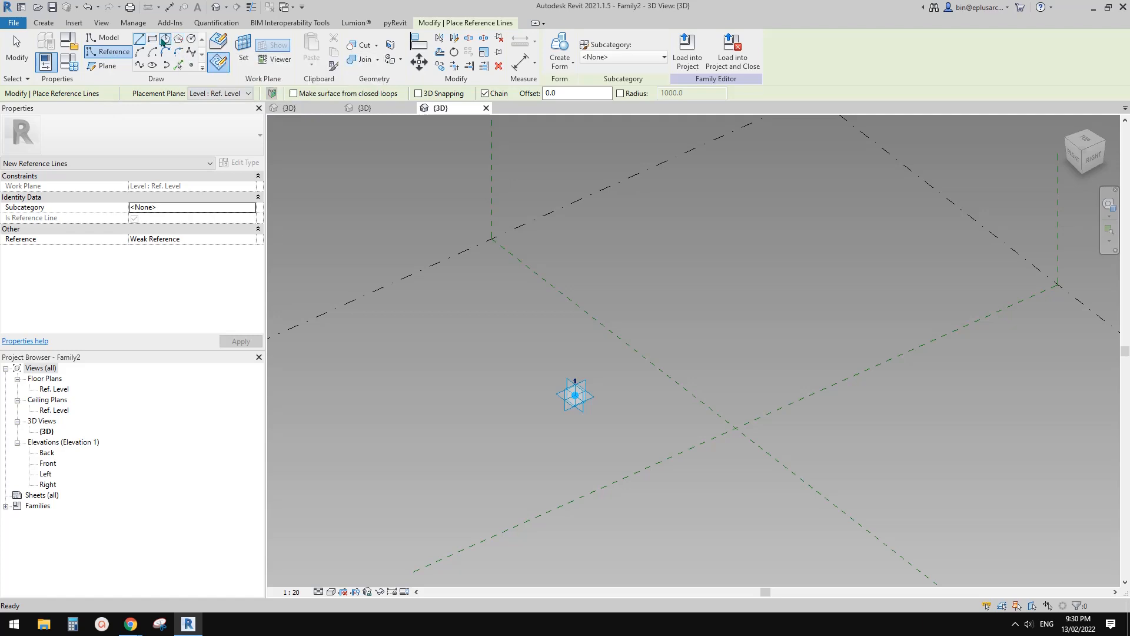
left_click(192, 40)
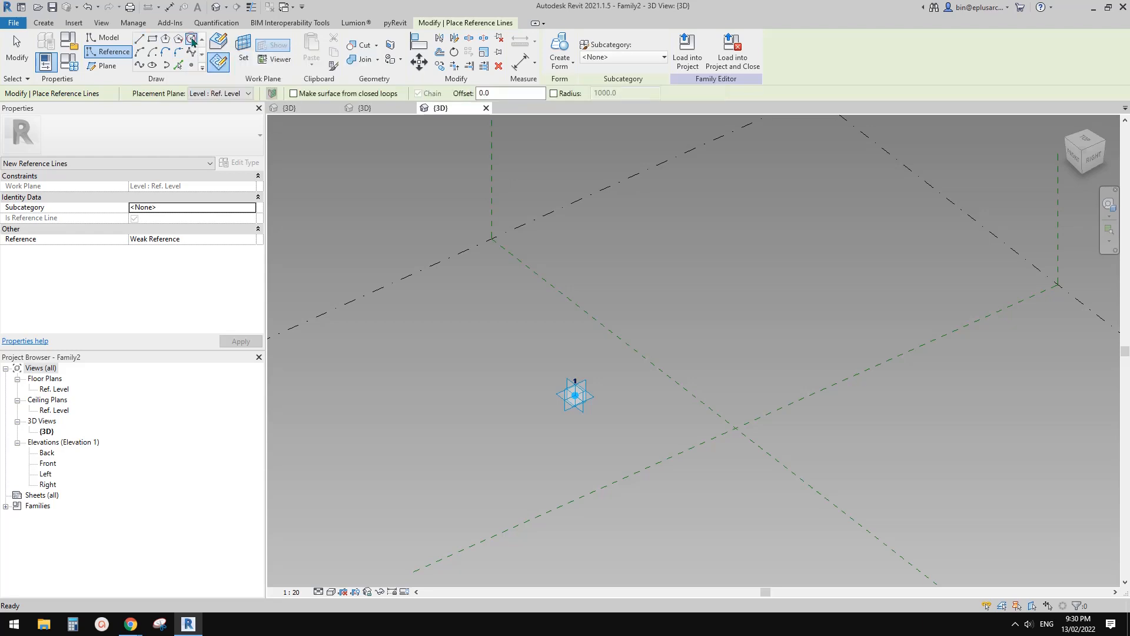
left_click(219, 61)
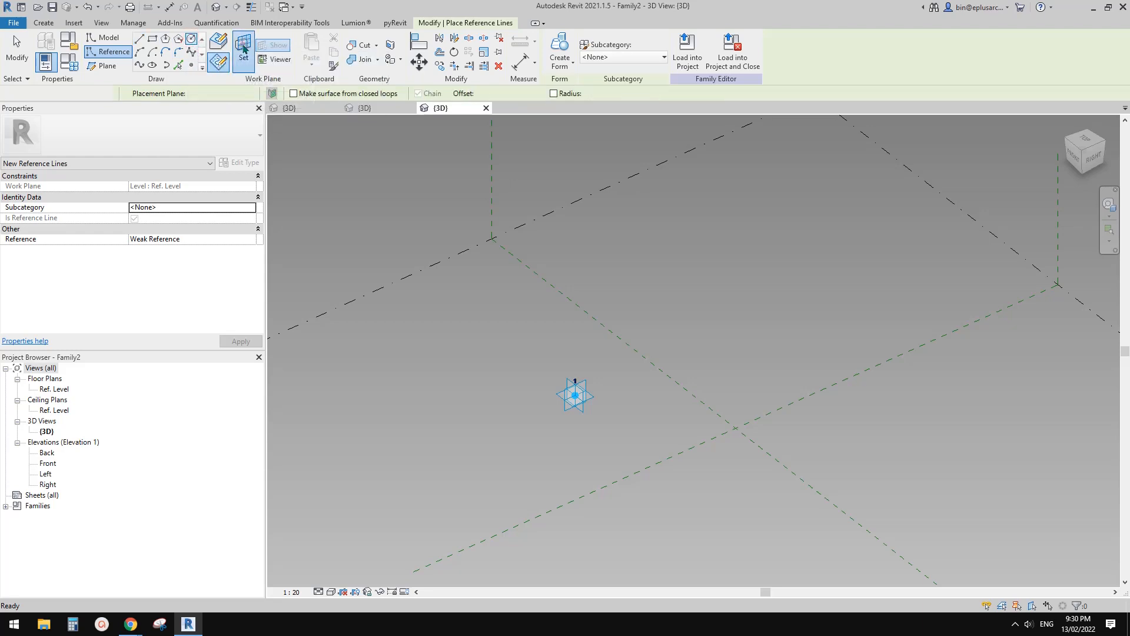
left_click(594, 399)
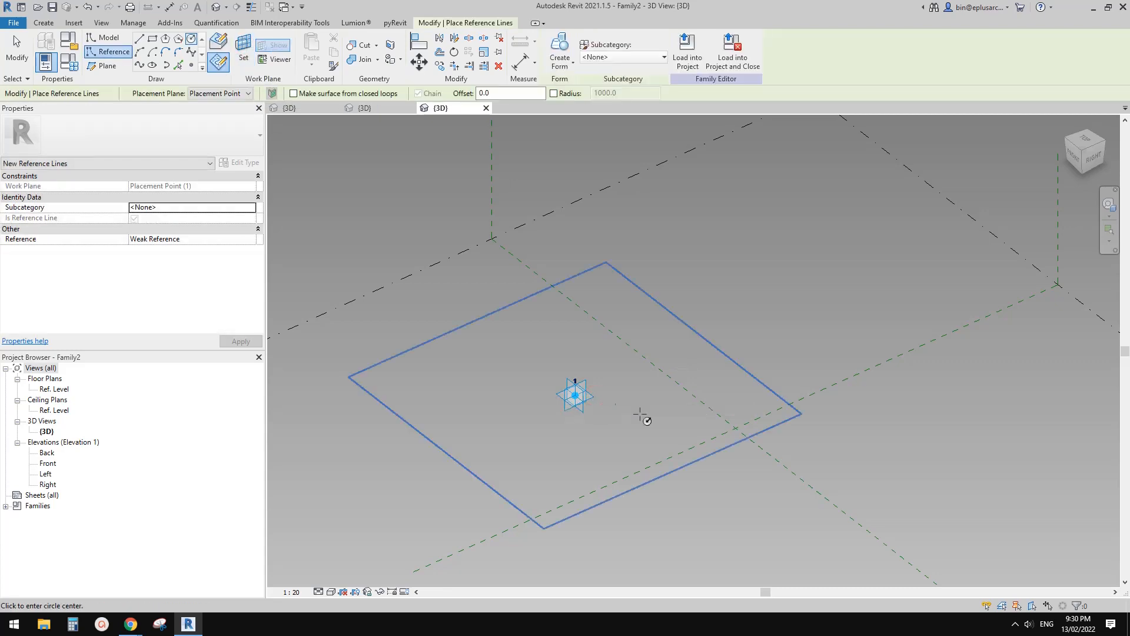
left_click(575, 396)
left_click(661, 422)
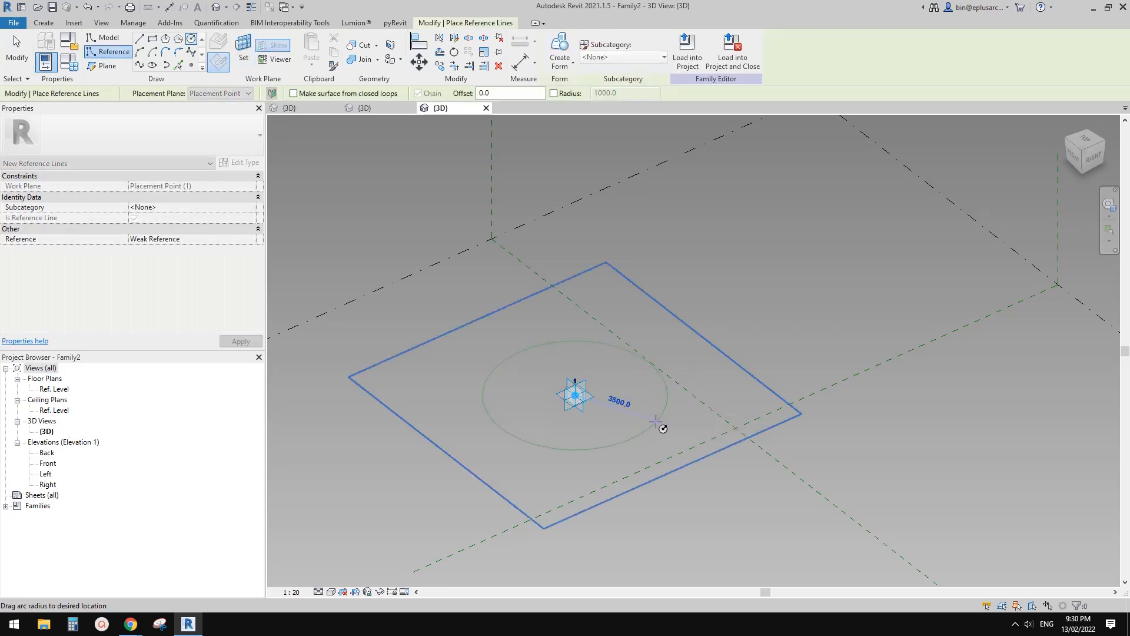
- Make the circle's radius dimension permanent and label it with a new instance family parameter named r
left_click(624, 403)
key("Escape")
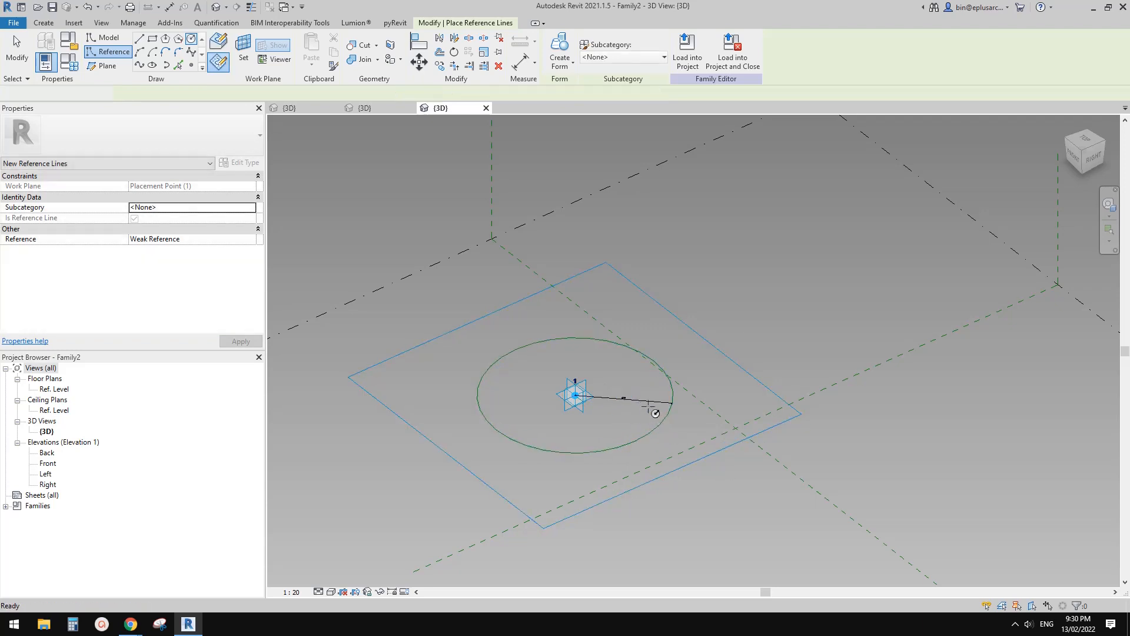
left_click(642, 400)
left_click(669, 49)
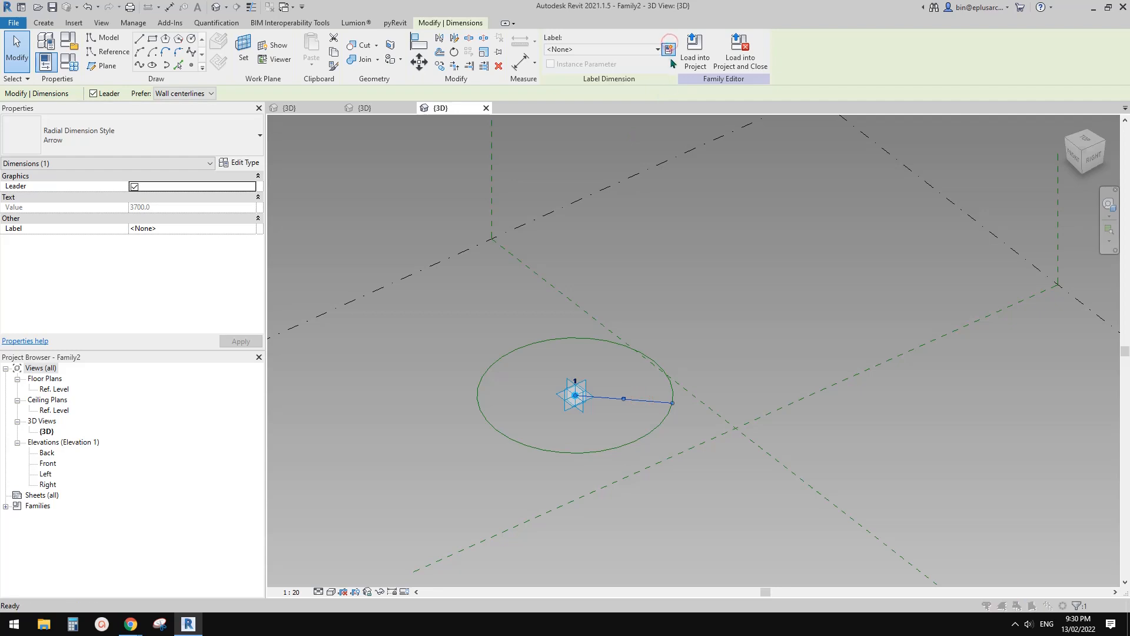
type("r")
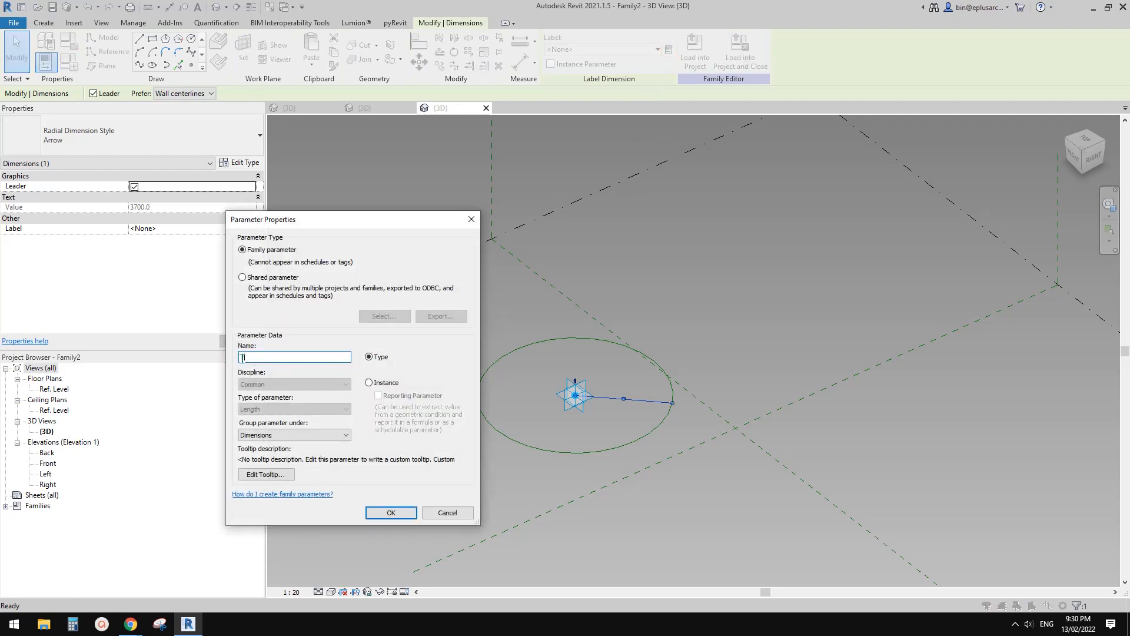
left_click(375, 384)
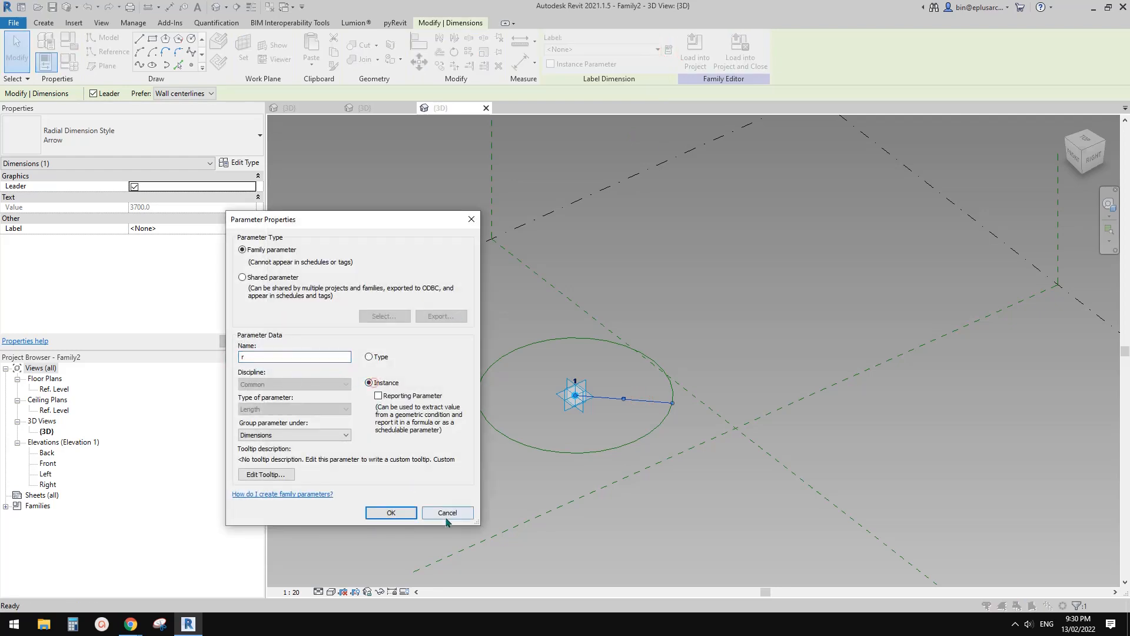
left_click(390, 512)
- Divide the reference-line circle into a divided path with six evenly spaced nodes
middle_click_drag(390, 510, 635, 510, "shift")
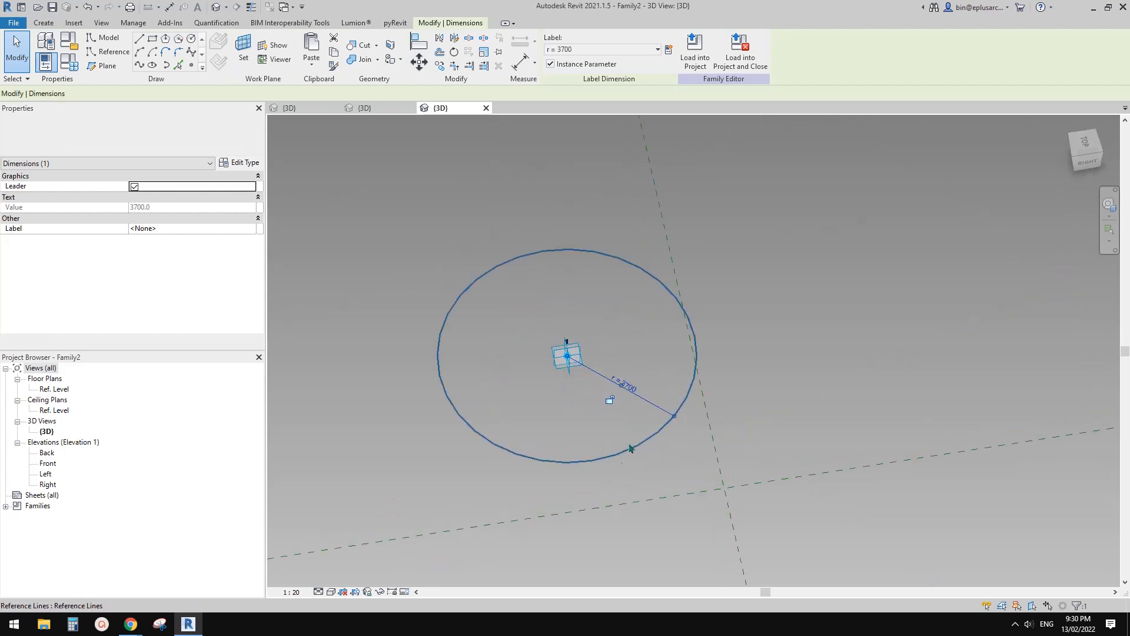
left_click(462, 300)
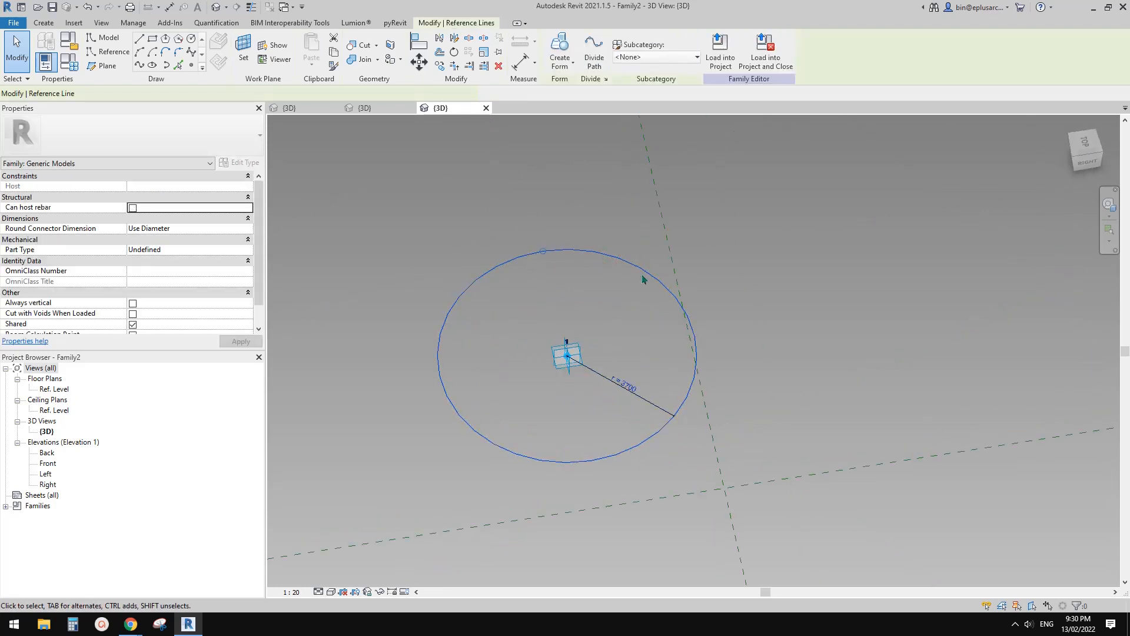
left_click(526, 451)
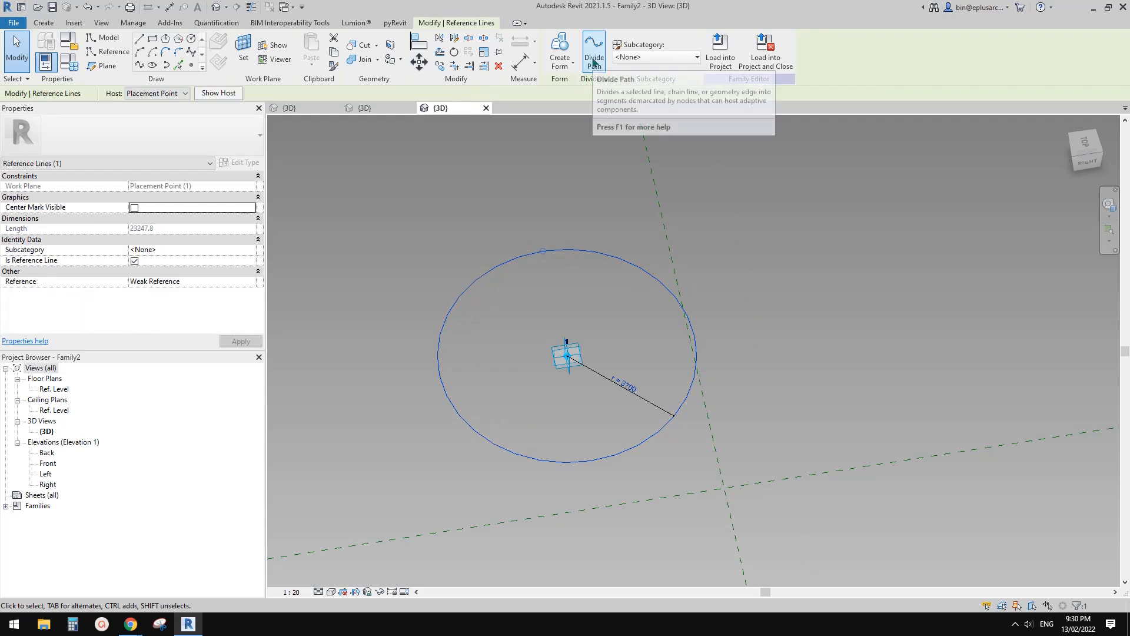
left_click(593, 59)
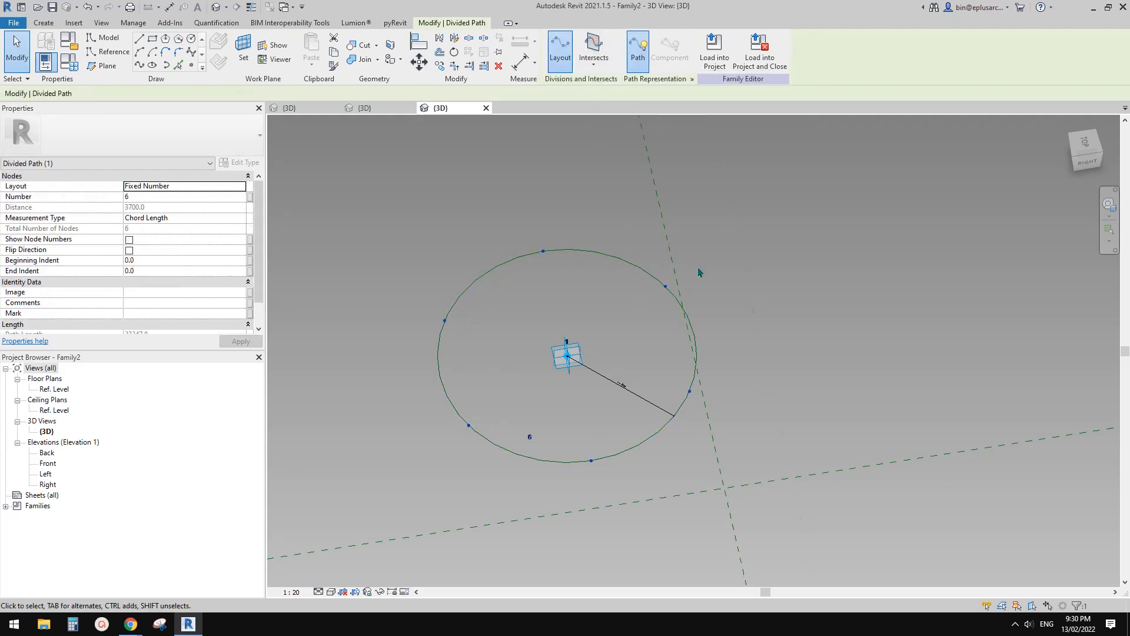
middle_click_drag(660, 315, 664, 289)
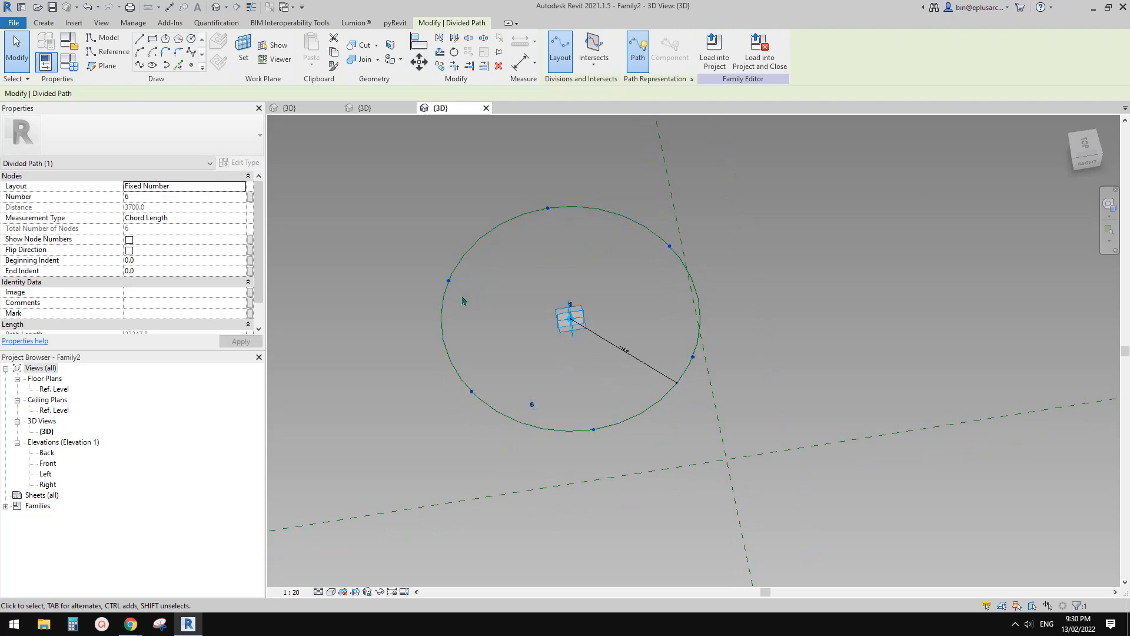
middle_click_drag(608, 414, 609, 420, "shift")
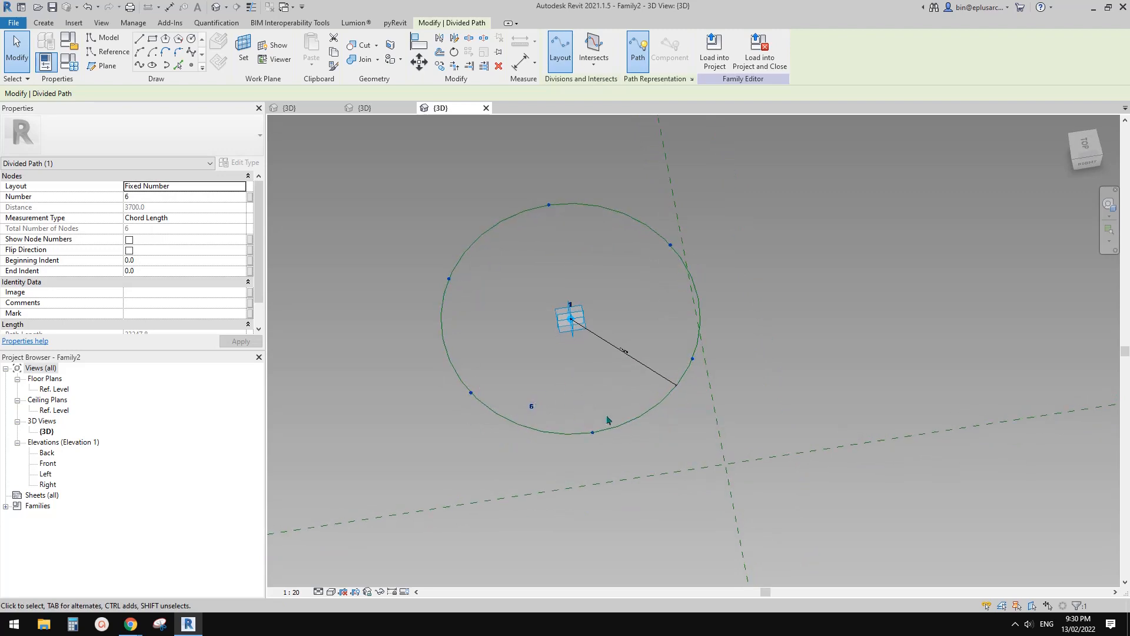
- Draw chained reference lines with 3D Snapping through the circle's six nodes, forming five sides of a hexagon
left_click(114, 53)
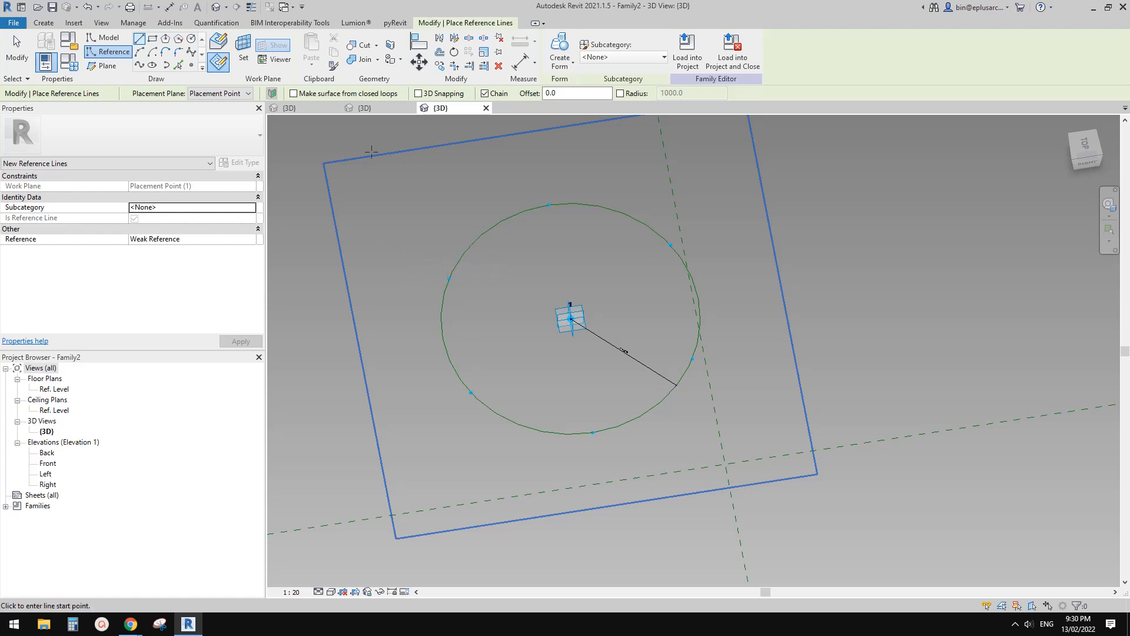
left_click(418, 94)
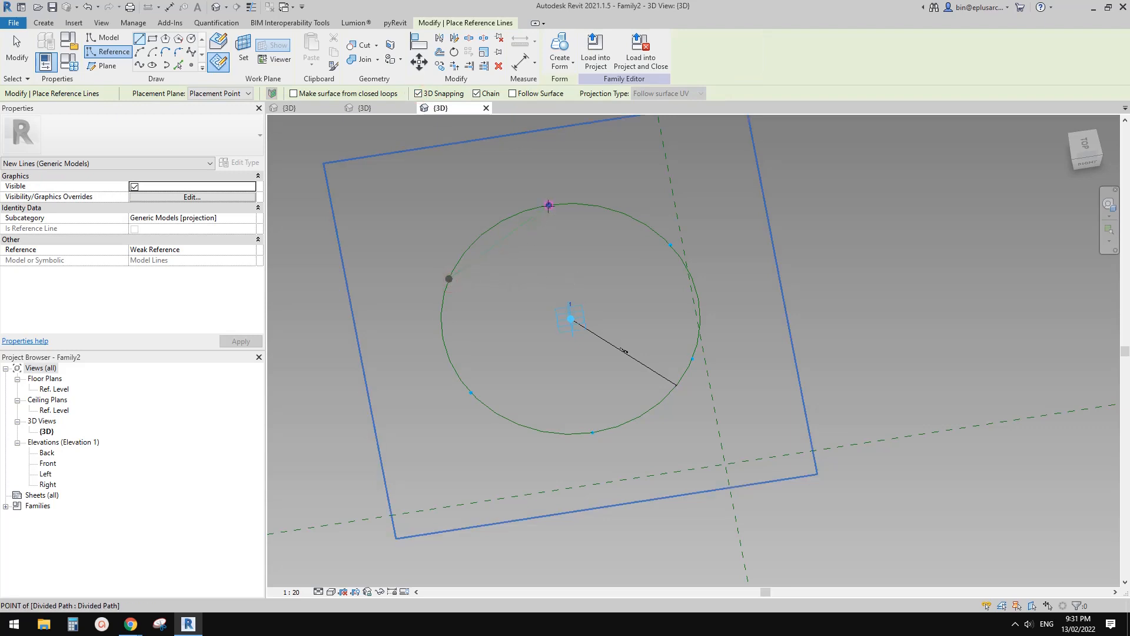
left_click(692, 358)
left_click(593, 432)
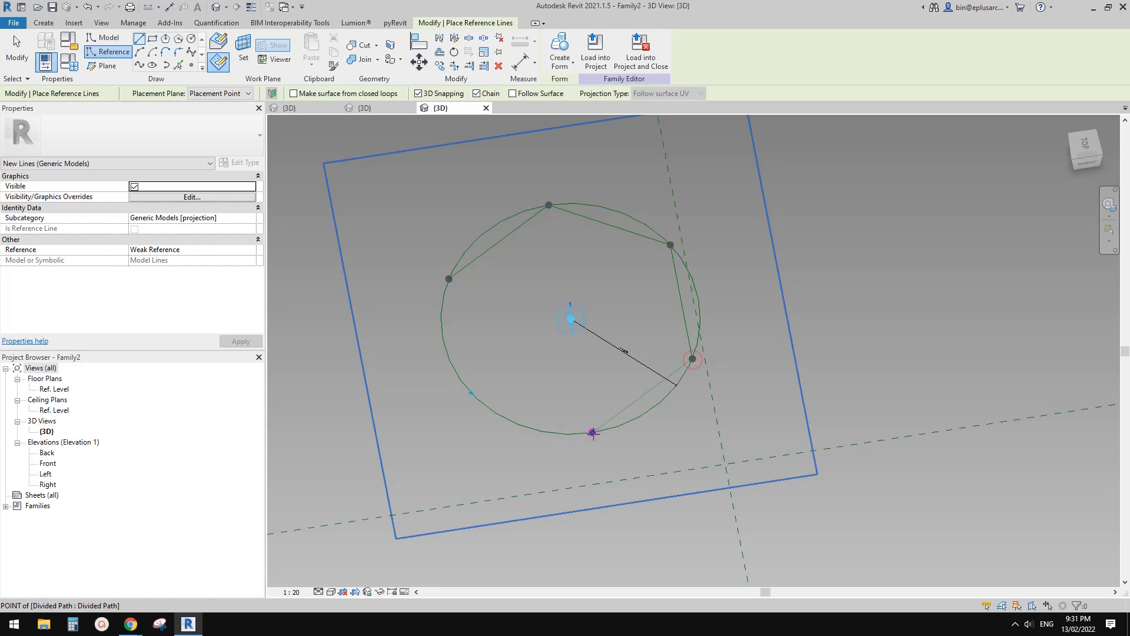
left_click(470, 392)
key("Escape")
key("Escape")
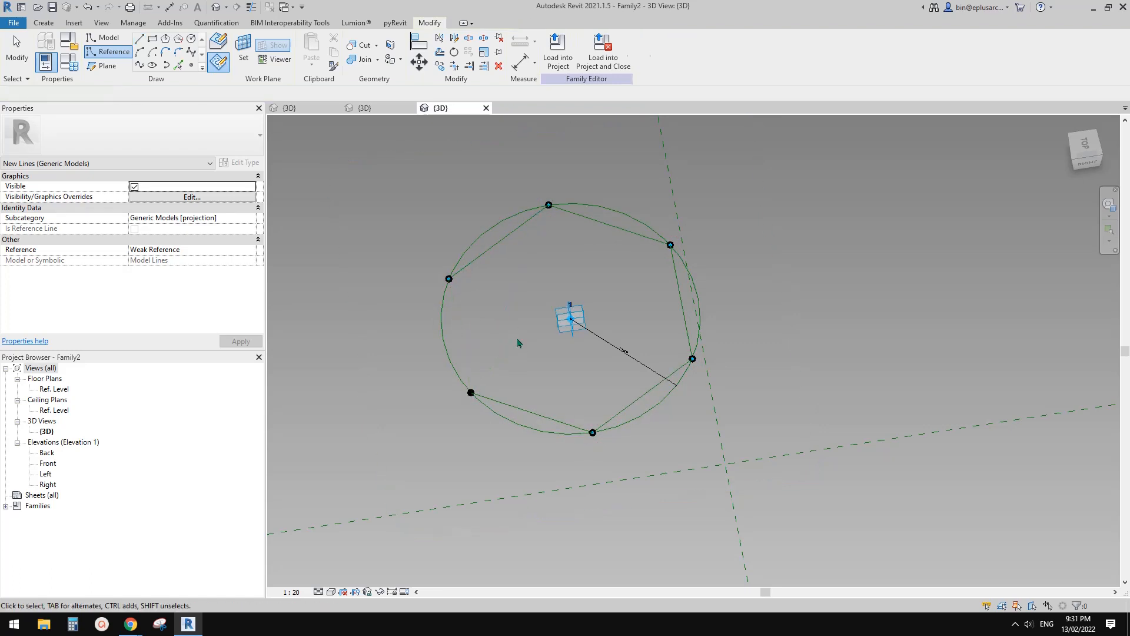
- Close the hexagon with a spline through its two unconnected points and convert that line to a reference line
left_click_drag(387, 241, 502, 441)
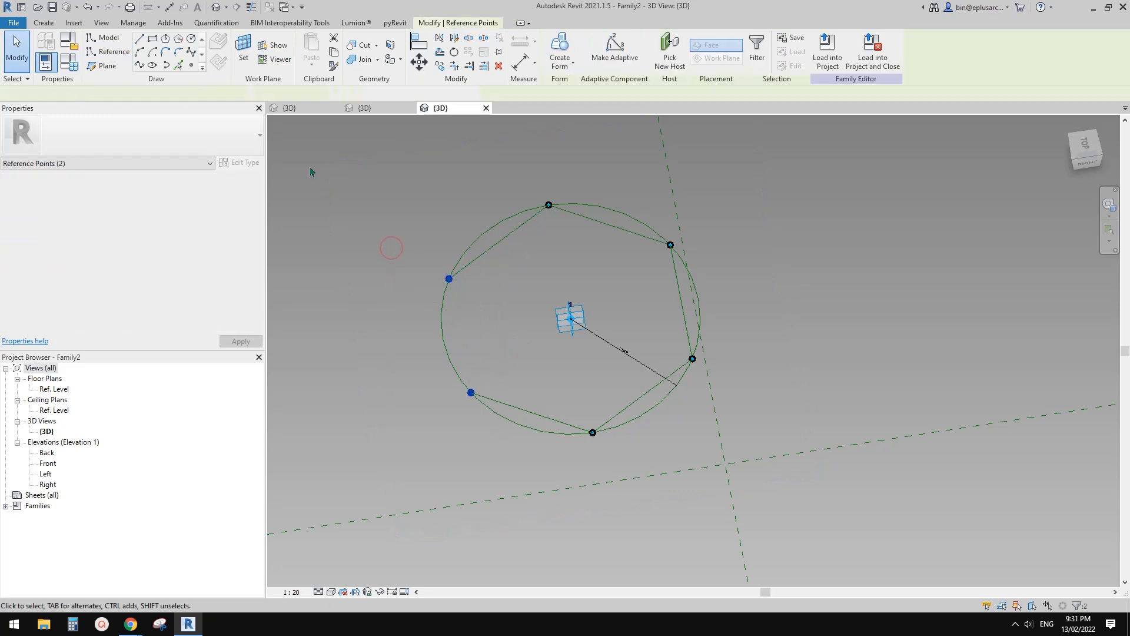
left_click(140, 66)
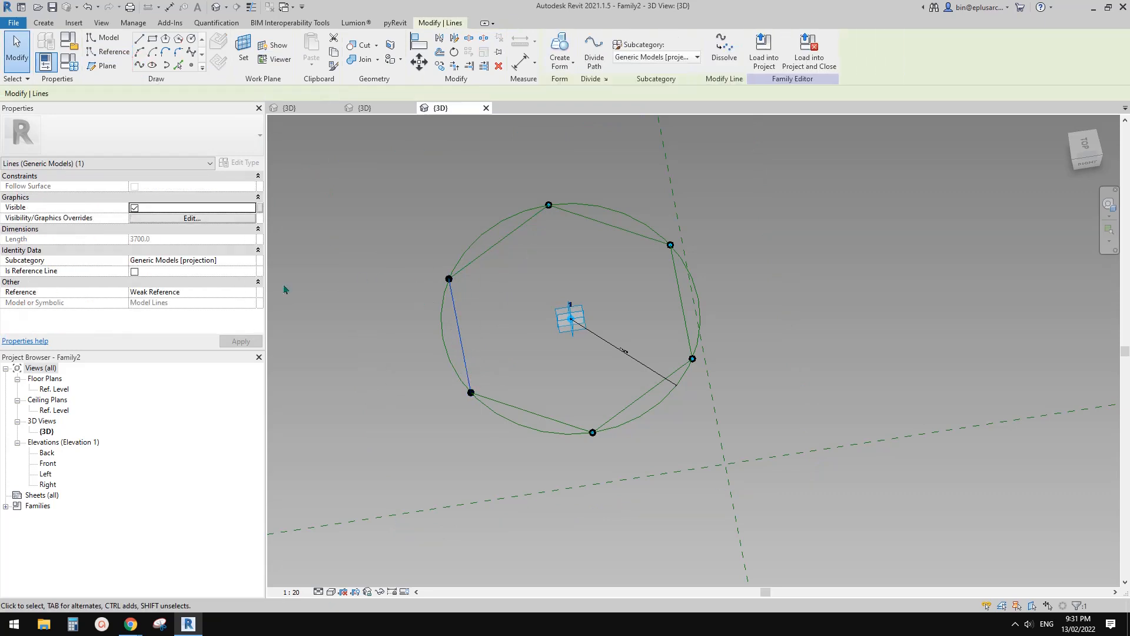
left_click(135, 271)
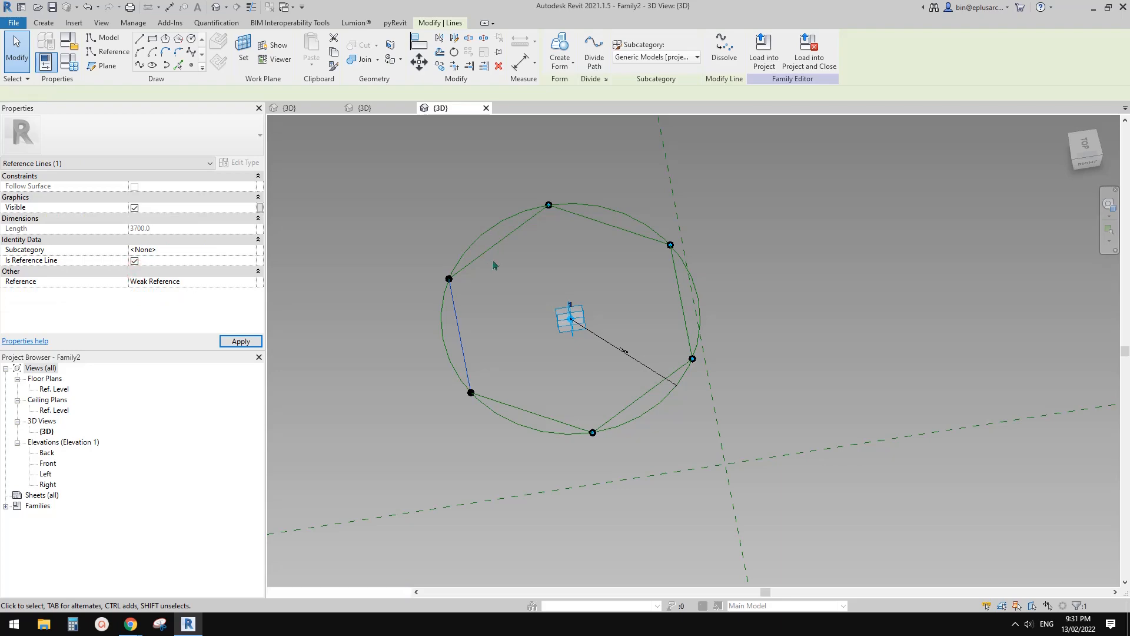
middle_click_drag(499, 269, 506, 283)
left_click(552, 309)
- Select the closed chain of six reference lines that forms the hexagon
middle_click_drag(604, 323, 608, 257)
scroll(628, 335, "up", 3)
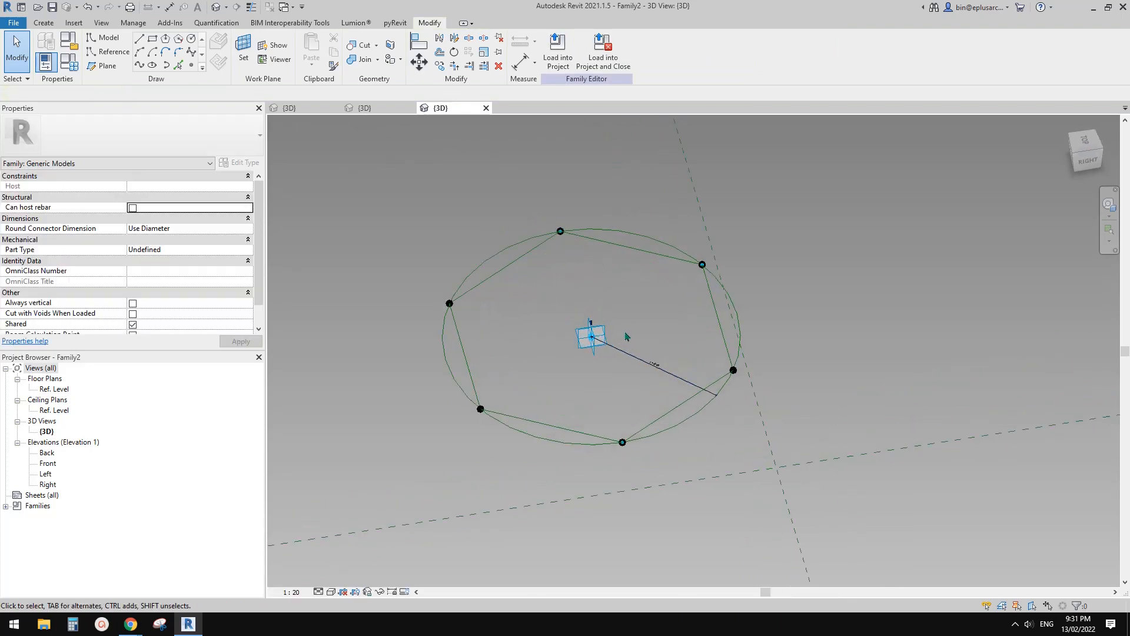
left_click(707, 395)
key("Tab")
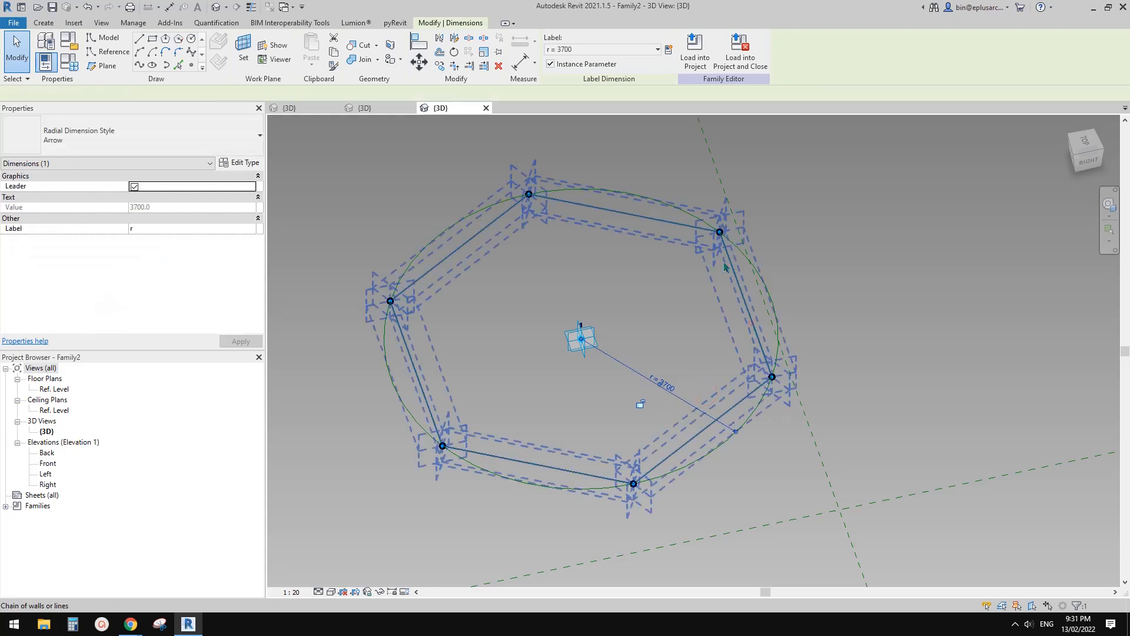
left_click(754, 330)
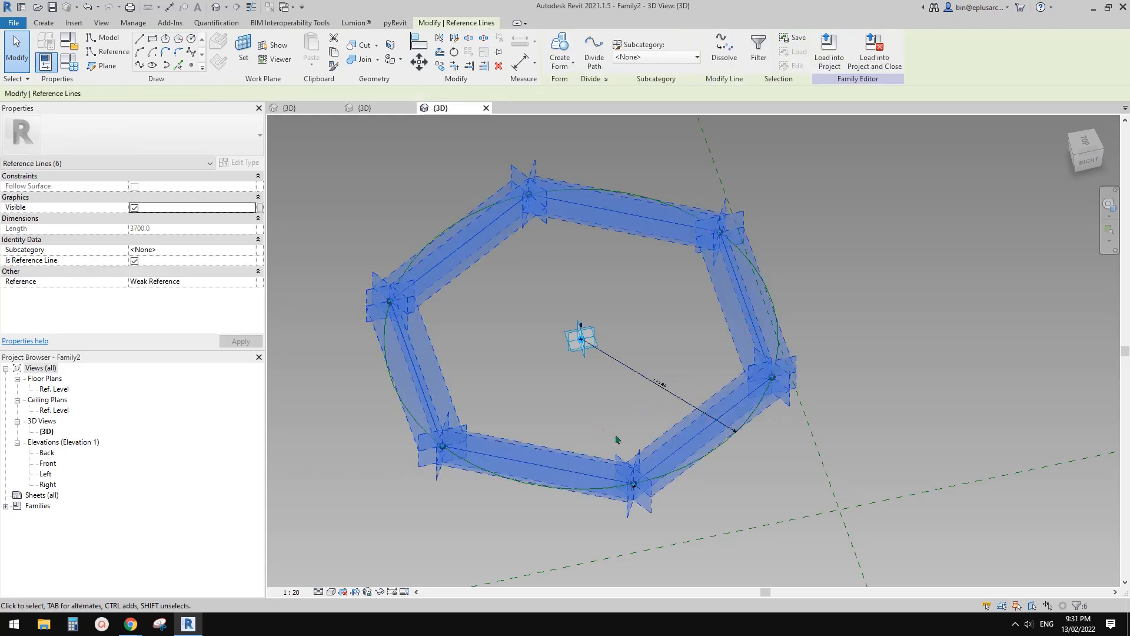
left_click(1016, 624)
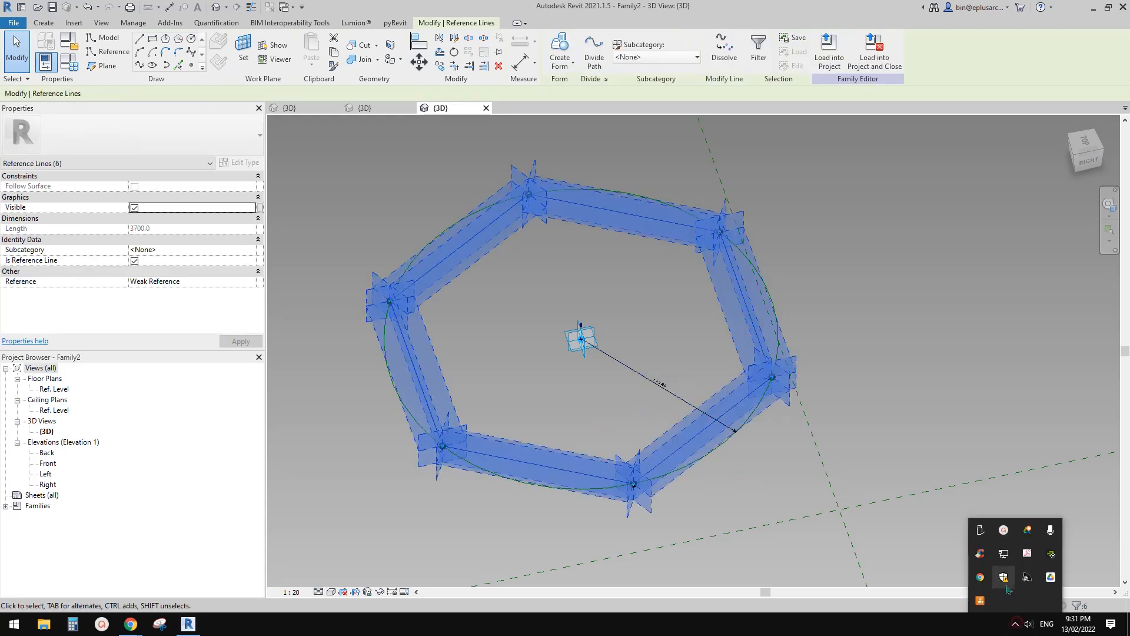
left_click(1015, 624)
left_click(1016, 624)
left_click(1004, 530)
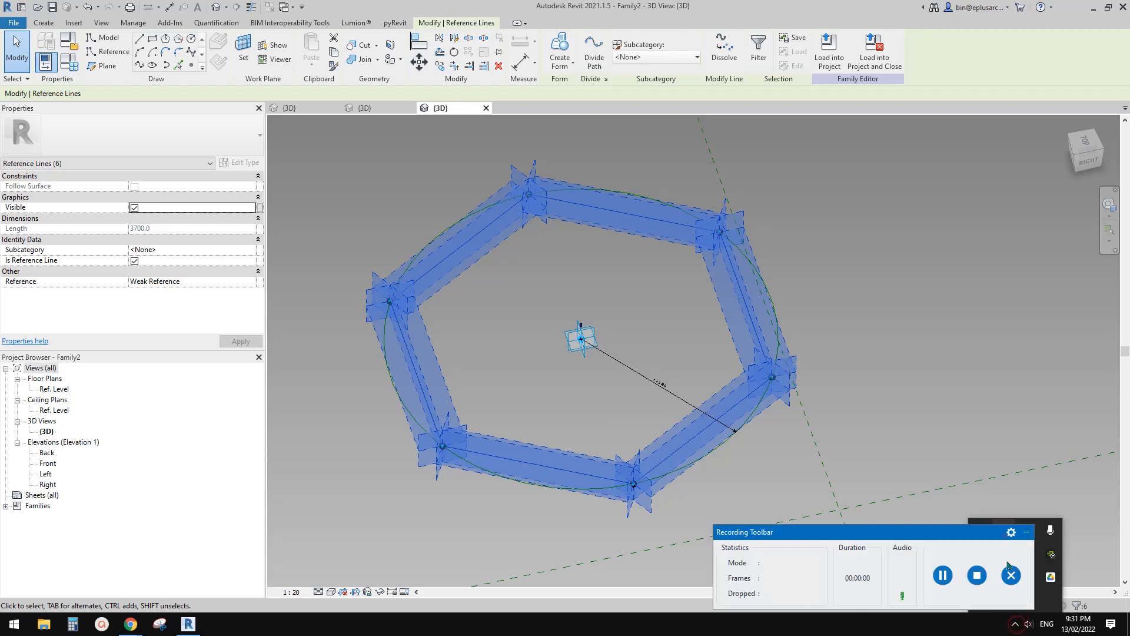
left_click(943, 575)
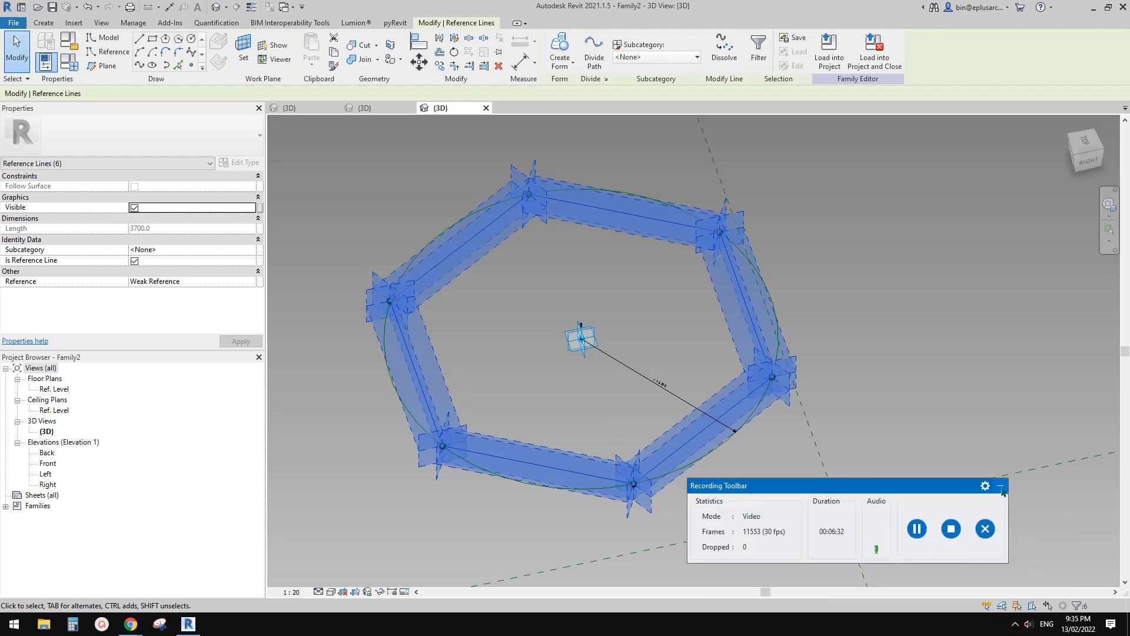
left_click(1001, 486)
left_click(954, 487)
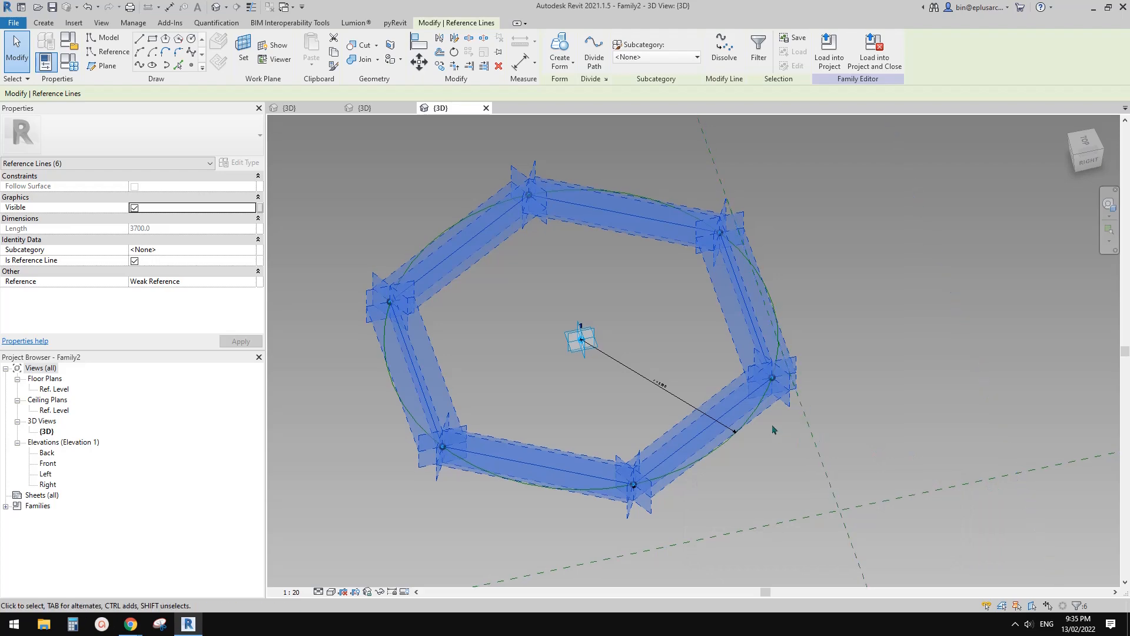
- Create a solid extruded form from the selected hexagon of reference lines
key("Escape")
left_click(745, 404)
middle_click_drag(744, 404, 758, 233, "shift")
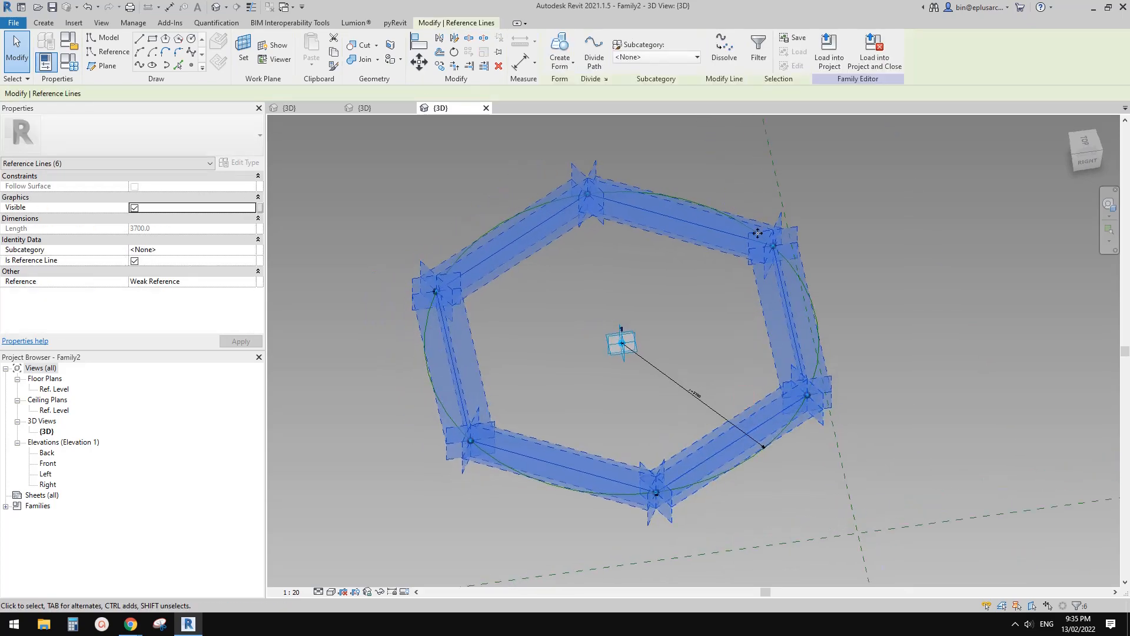
middle_click_drag(626, 193, 625, 199)
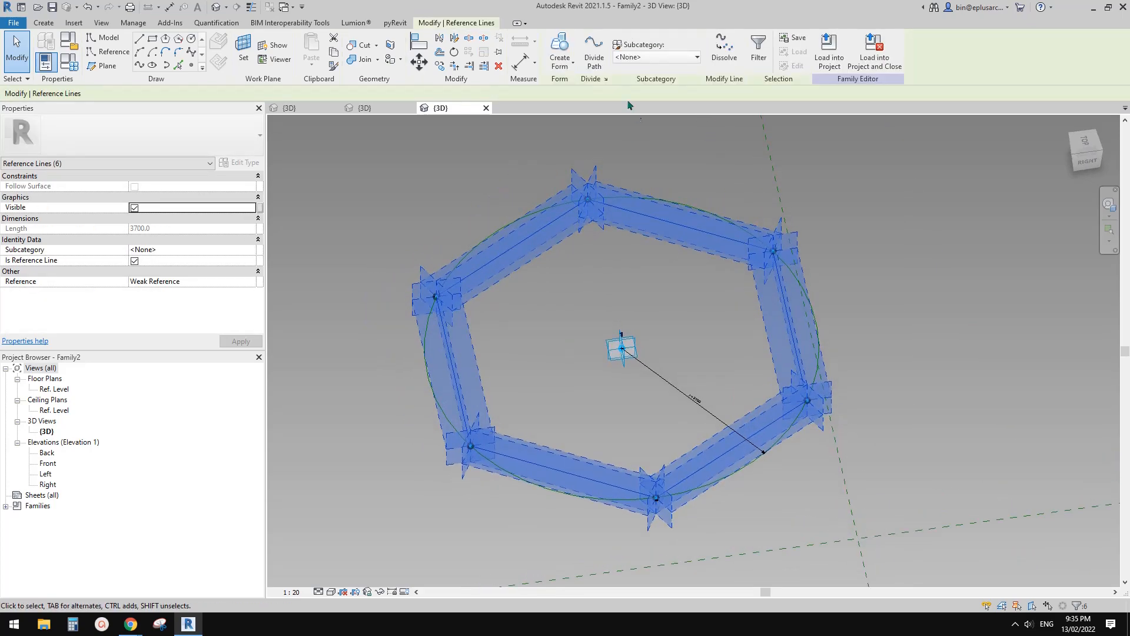
left_click(562, 53)
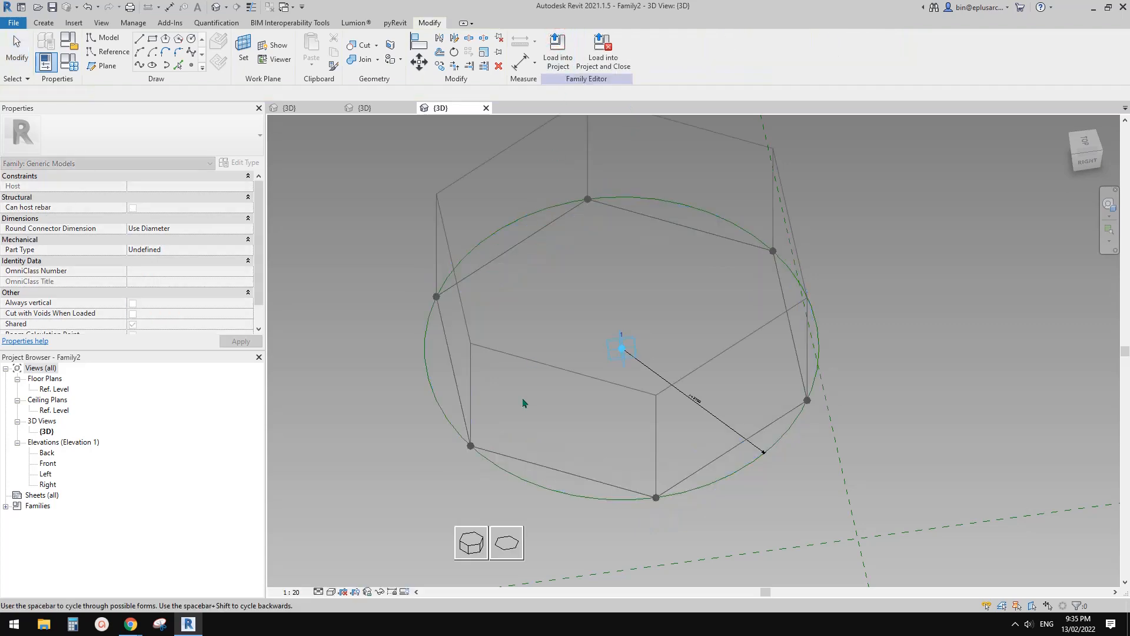
left_click(477, 542)
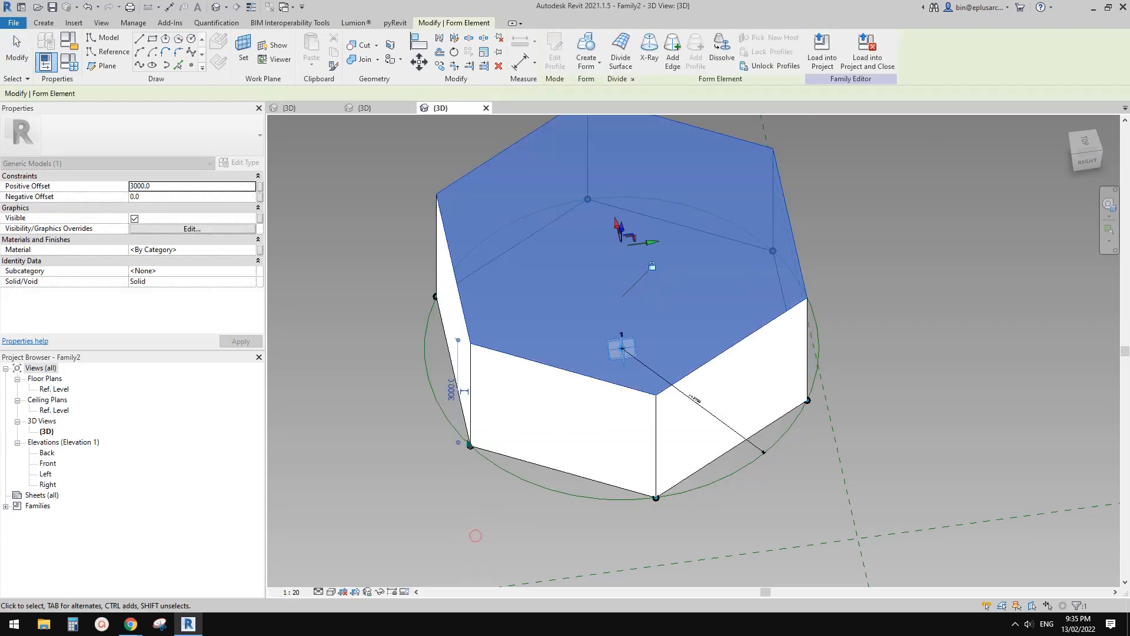
middle_click_drag(476, 536, 585, 386, "shift")
middle_click_drag(626, 452, 631, 431, "shift")
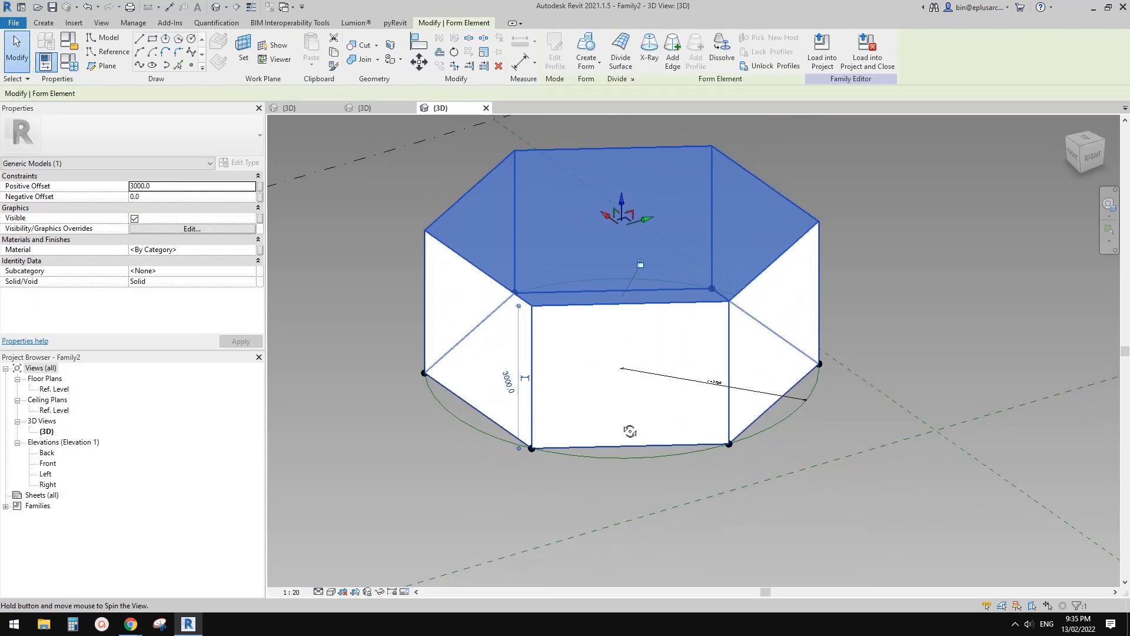
left_click(811, 503)
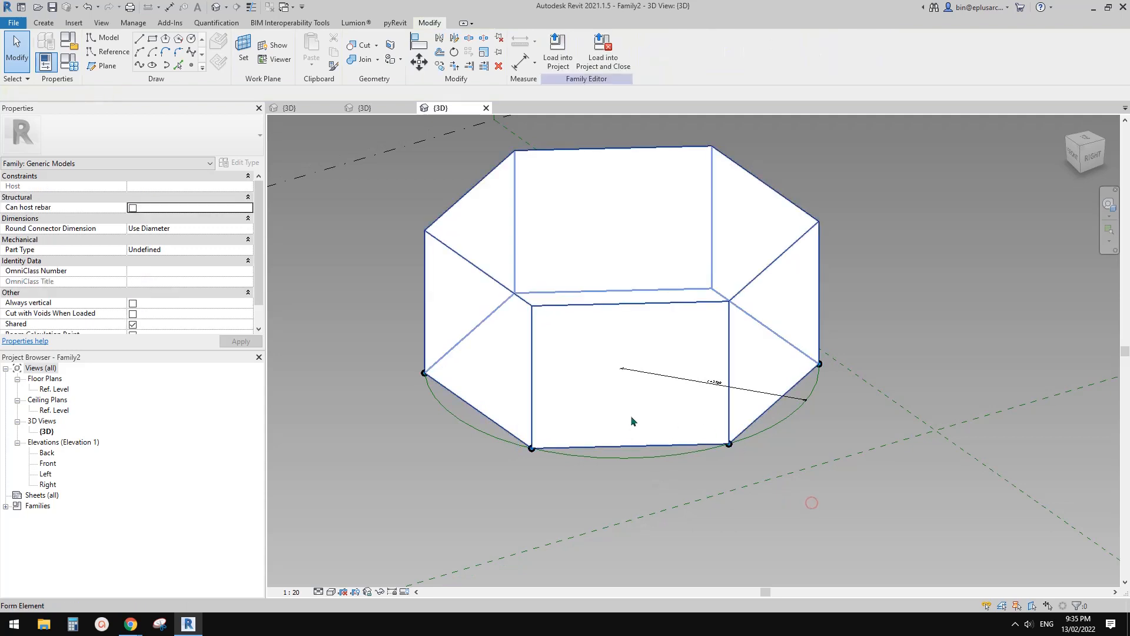
- Set the hexagon form's positive offset to 50 and its negative offset to 50
left_click(795, 314)
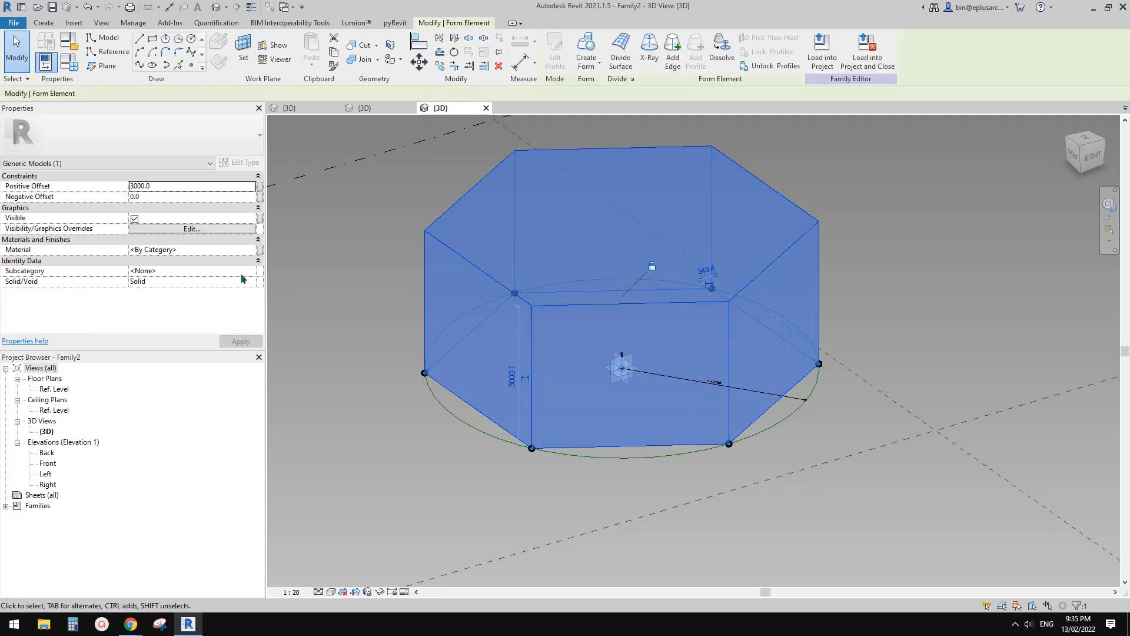
left_click(169, 186)
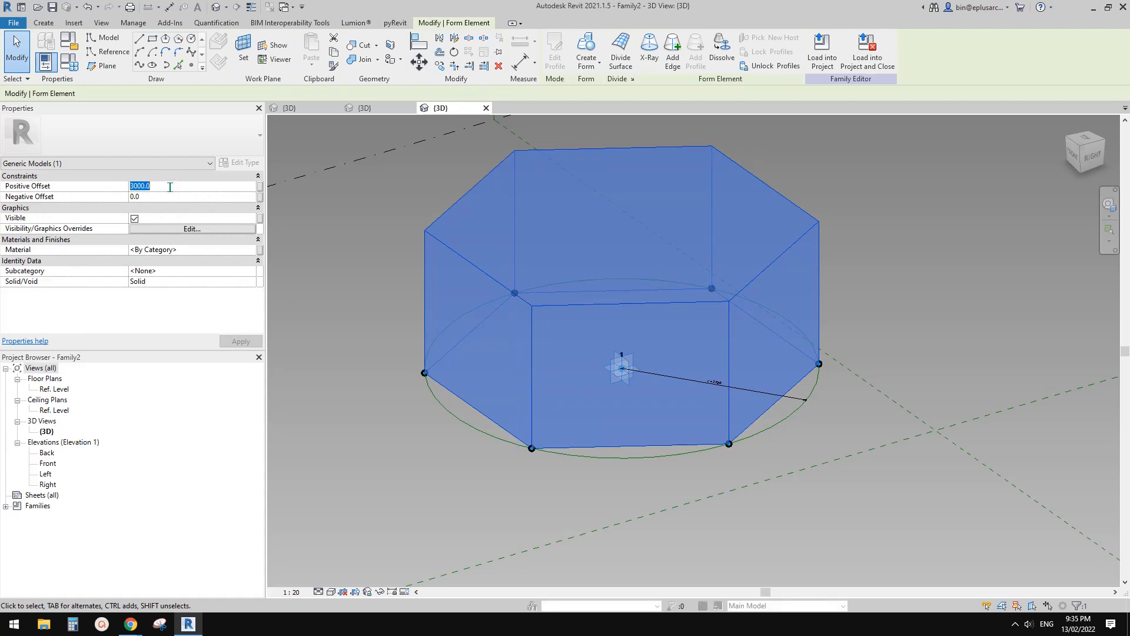
type("20")
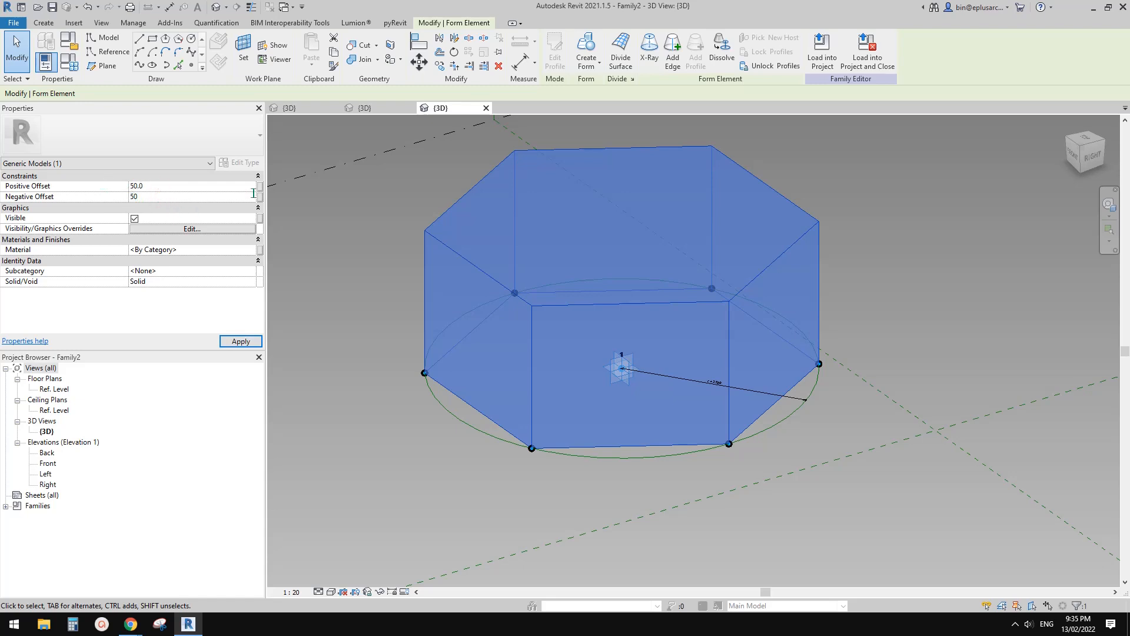
key("Return")
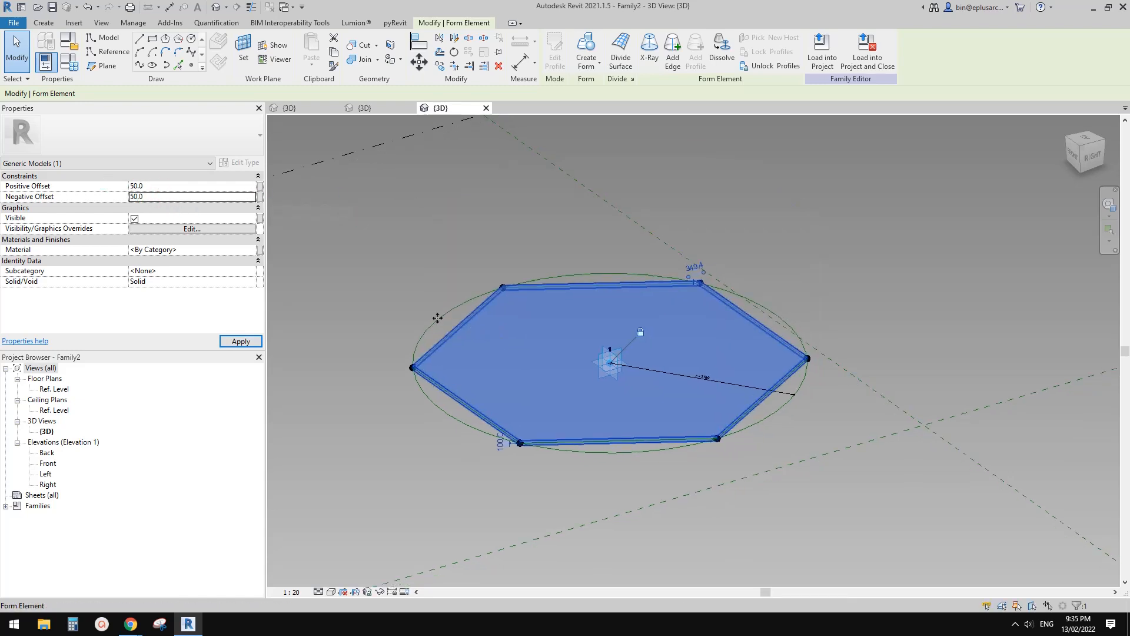
middle_click_drag(404, 298, 516, 266, "shift")
middle_click_drag(545, 443, 353, 328)
scroll(454, 381, "up", 2)
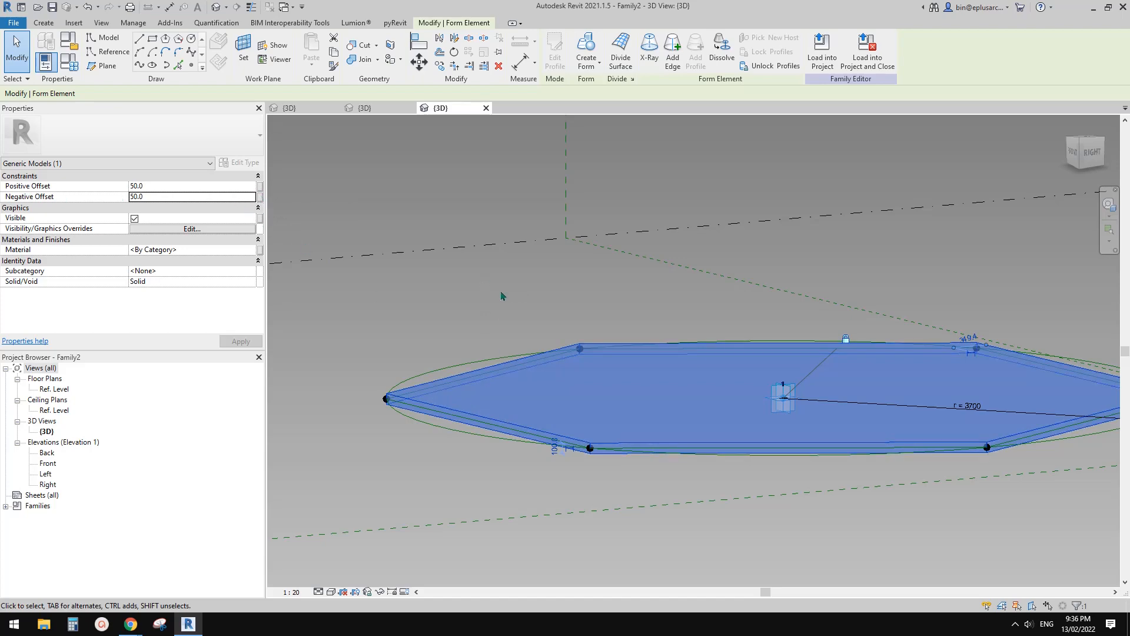
- Reposition the radius dimension so that its leader ends at a corner of the hexagon
scroll(504, 299, "down", 2)
middle_click_drag(593, 341, 536, 340)
middle_click_drag(536, 340, 687, 441, "shift")
scroll(592, 442, "up", 1)
middle_click_drag(420, 307, 522, 308)
key("Escape")
middle_click_drag(635, 354, 668, 414, "shift")
scroll(596, 429, "up", 2)
middle_click_drag(746, 372, 724, 394, "shift")
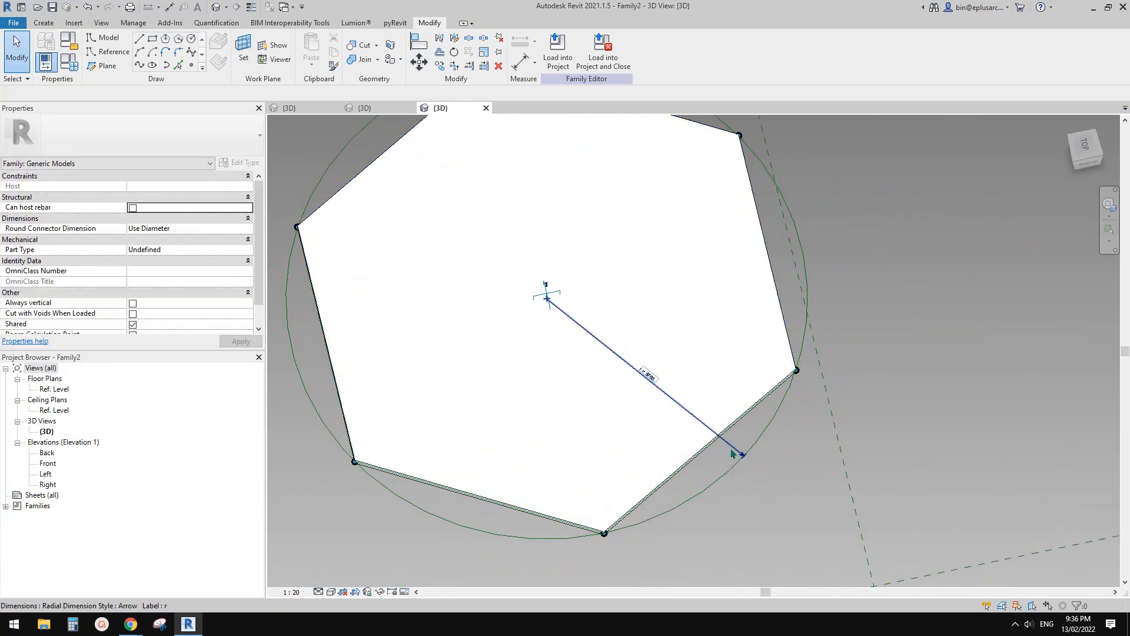
left_click_drag(735, 451, 796, 371)
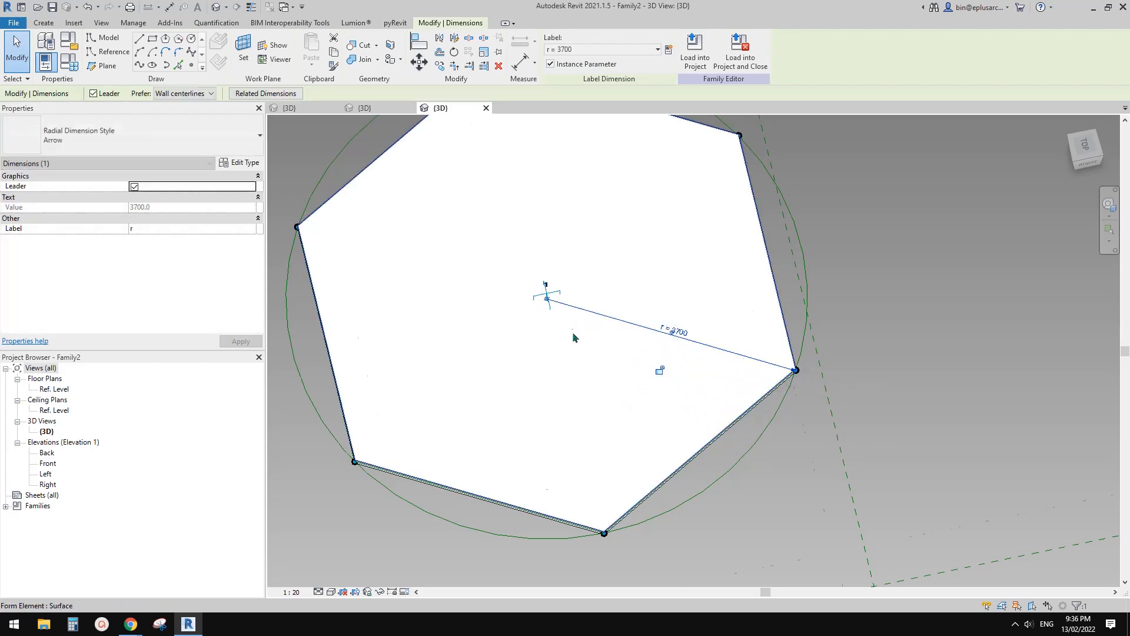
middle_click_drag(572, 331, 613, 444, "shift")
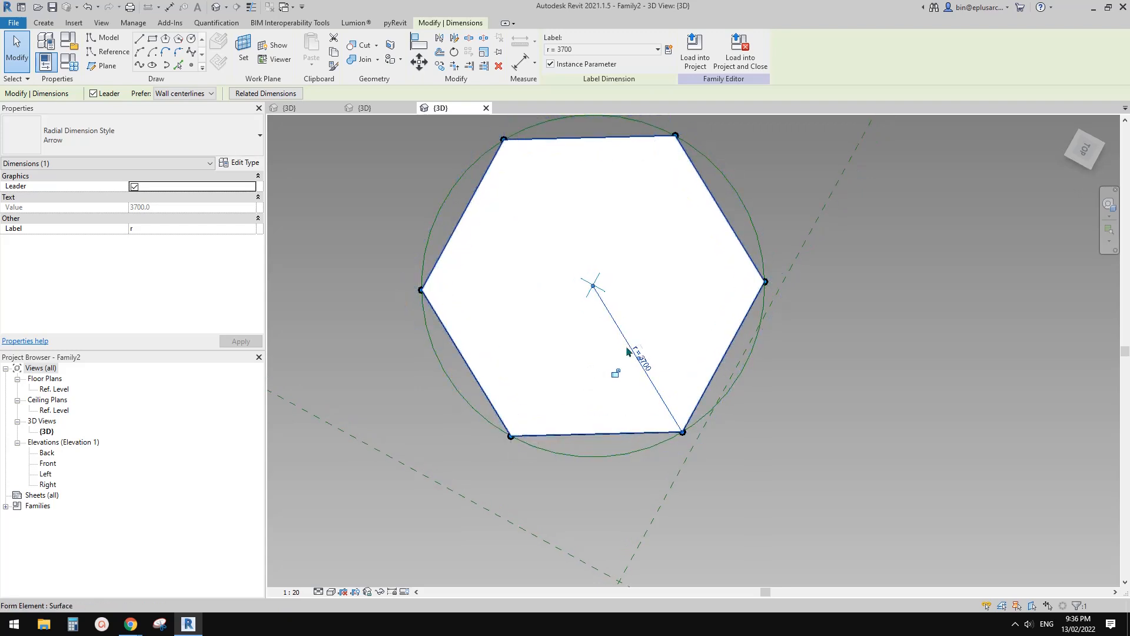
key("Tab")
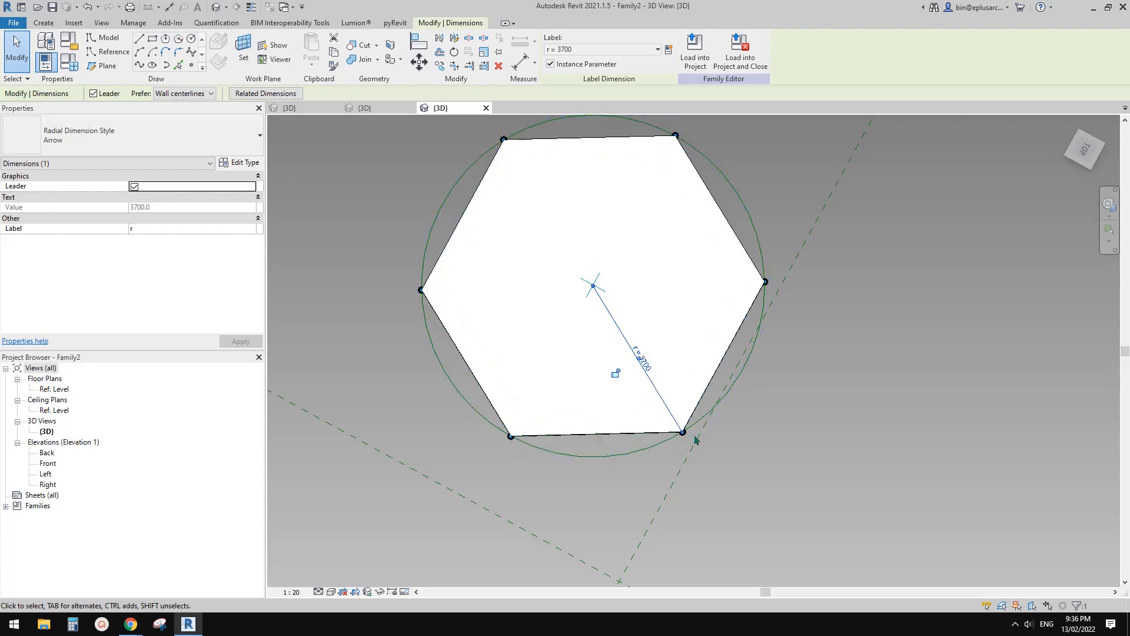
middle_click_drag(661, 386, 750, 204, "shift")
key("Escape")
- Examine the finished hexagon form from several viewing angles
scroll(681, 368, "down", 1)
scroll(700, 332, "up", 1)
mouse_move(703, 340)
middle_mouse_down("shift")
mouse_move(715, 366)
mouse_move(777, 302)
mouse_move(718, 342)
middle_mouse_up("shift")
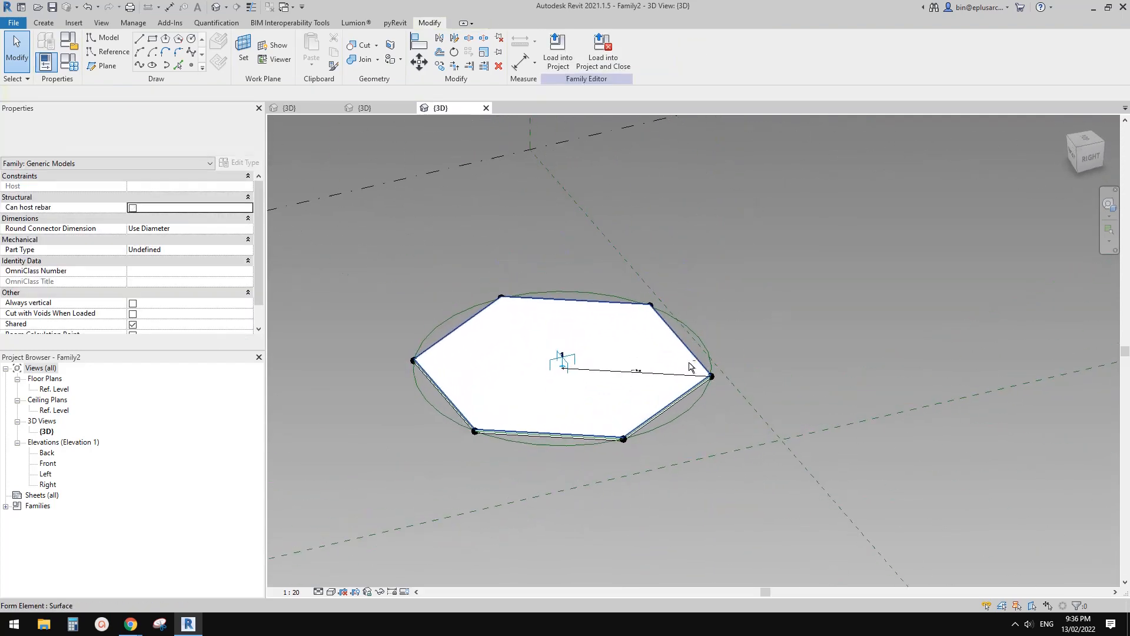
scroll(691, 368, "down", 1)
middle_click_drag(655, 380, 712, 386)
middle_click_drag(711, 385, 661, 422, "shift")
scroll(671, 407, "up", 2)
mouse_move(616, 383)
middle_mouse_down("shift")
mouse_move(626, 384)
mouse_move(606, 388)
mouse_move(631, 369)
mouse_move(606, 383)
middle_mouse_up("shift")
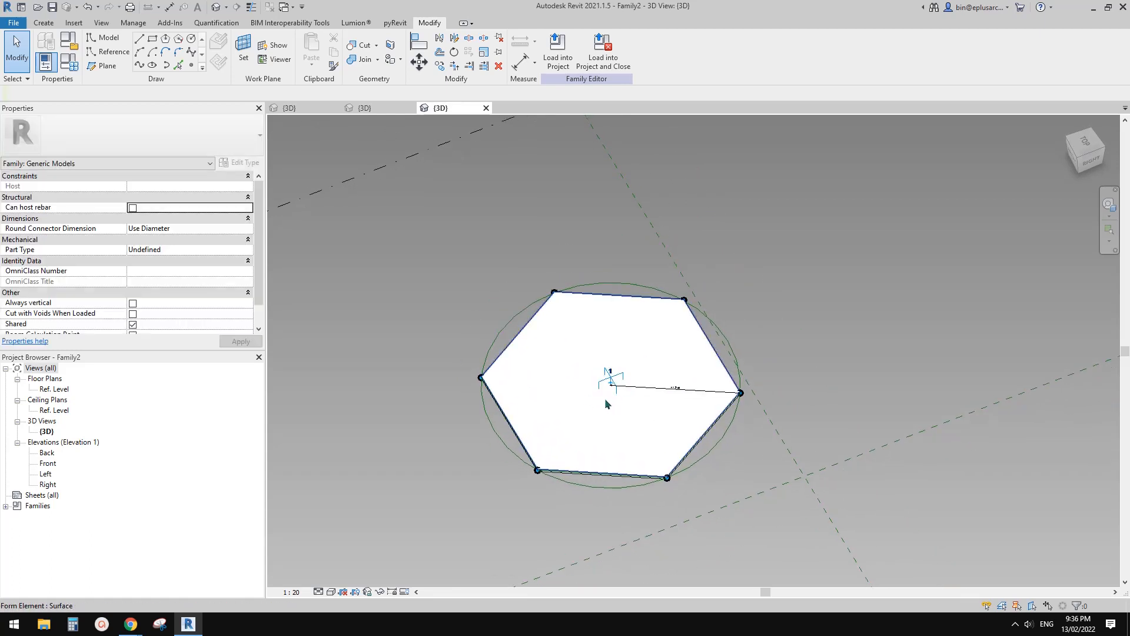
- In the Family5 panel family, connect adaptive points 6 and 3 with a spline through points and make it a reference line
left_click(365, 109)
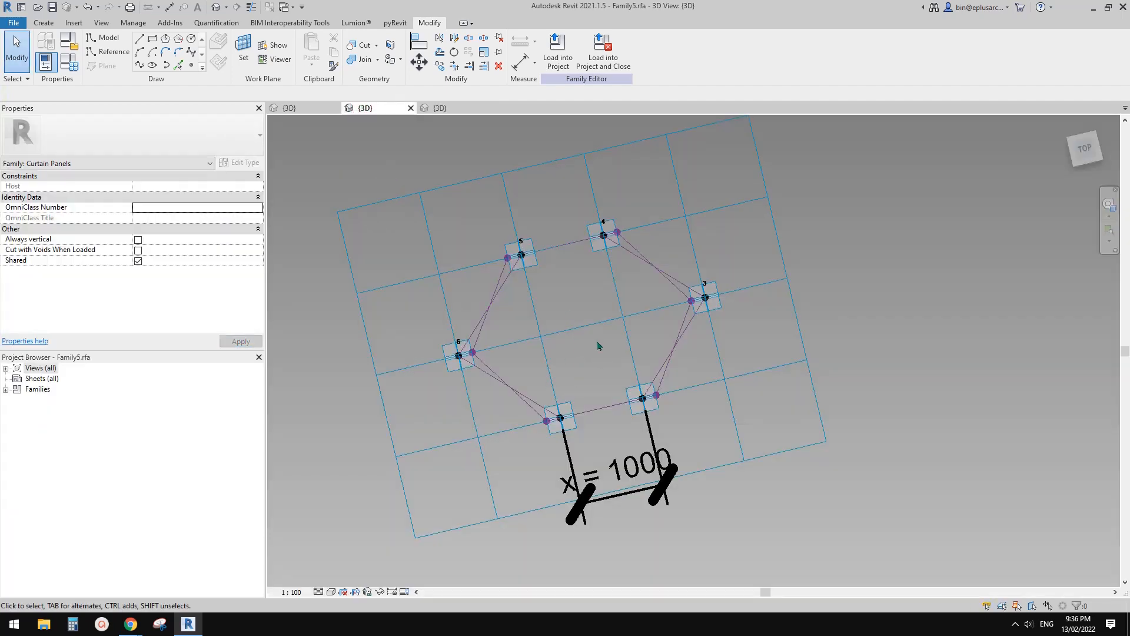
middle_click_drag(570, 319, 565, 361)
scroll(563, 361, "up", 2)
left_click(440, 105)
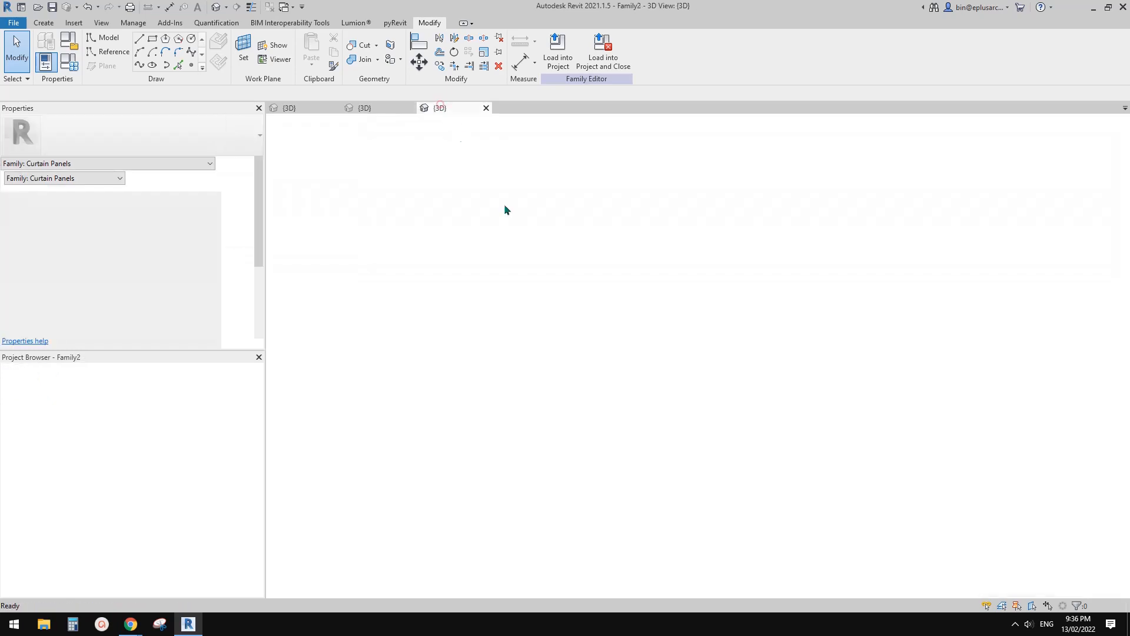
left_click(386, 109)
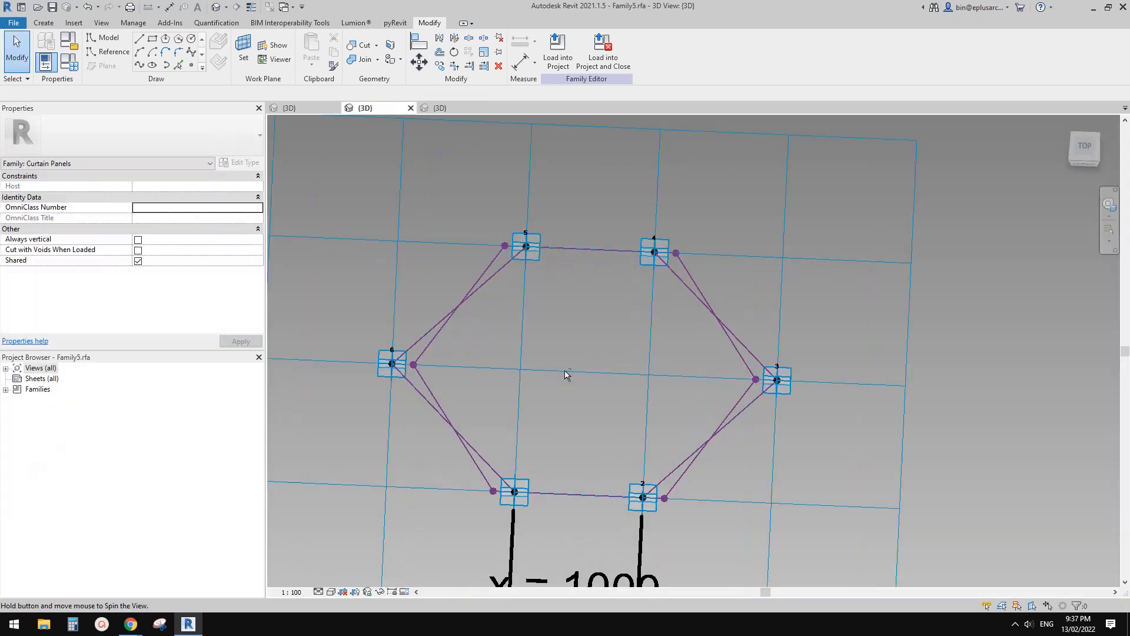
middle_click_drag(565, 374, 569, 373, "shift")
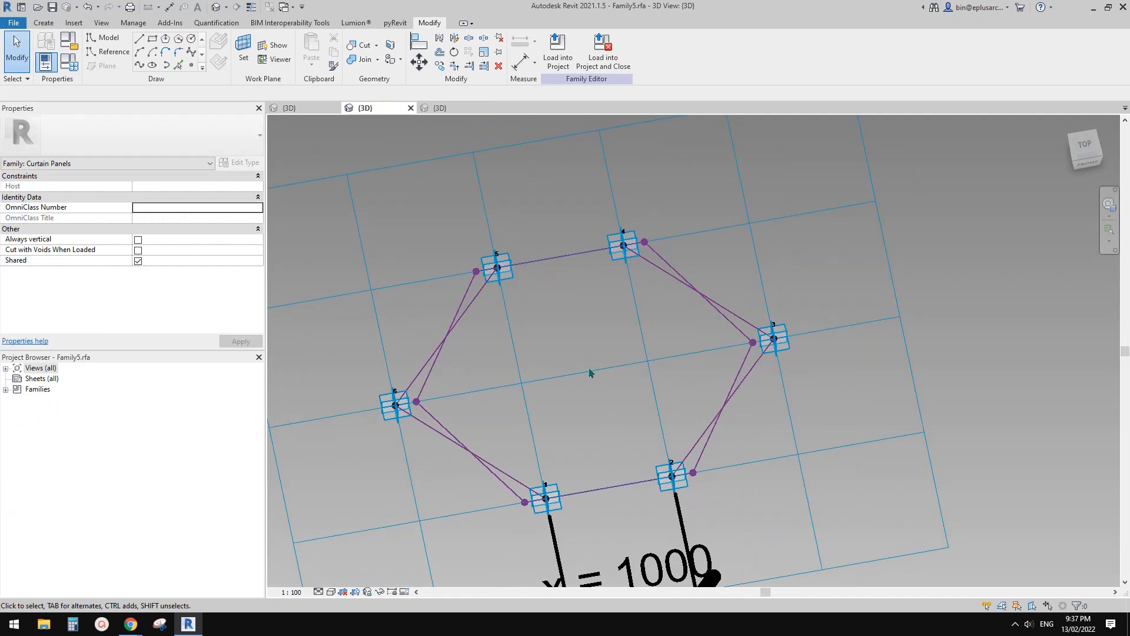
middle_click_drag(580, 369, 540, 336, "shift")
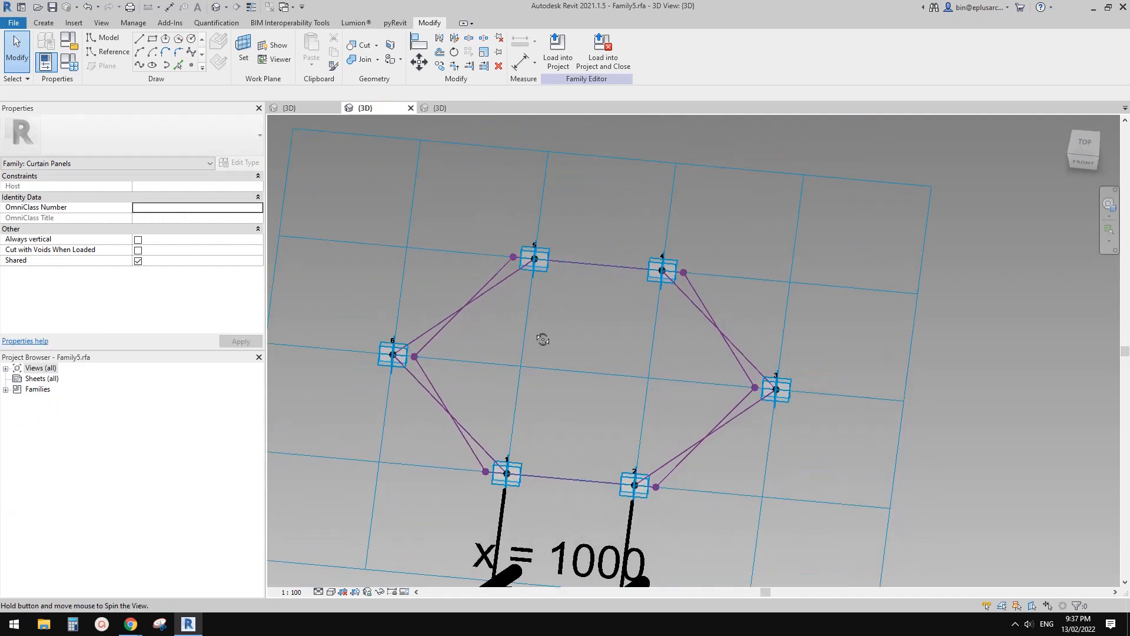
left_click(382, 361)
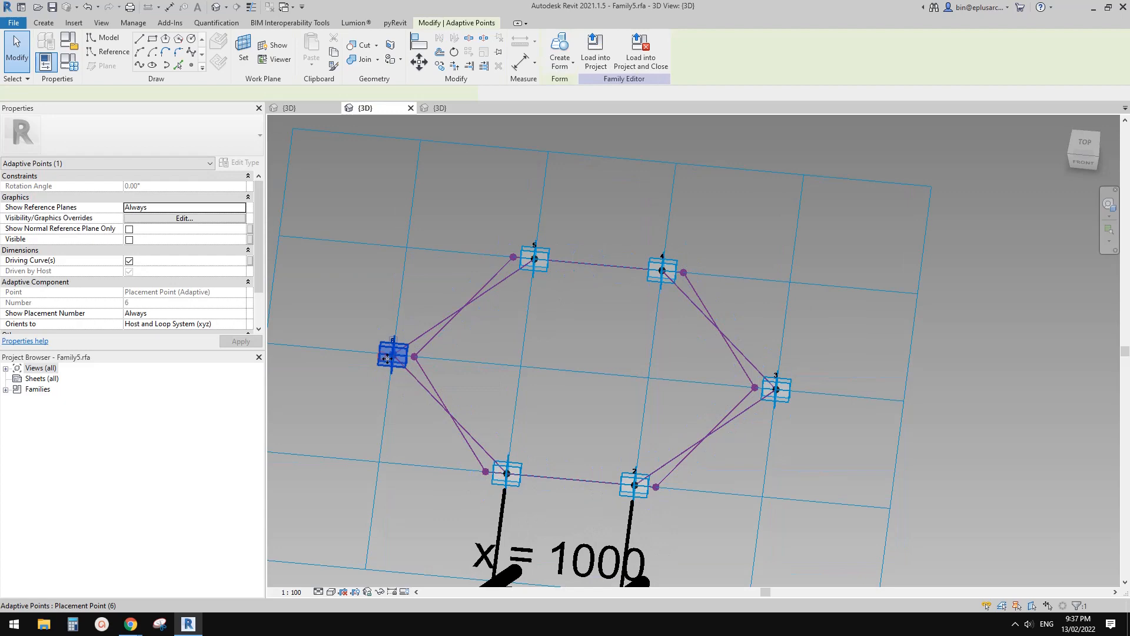
left_click(760, 380, "ctrl")
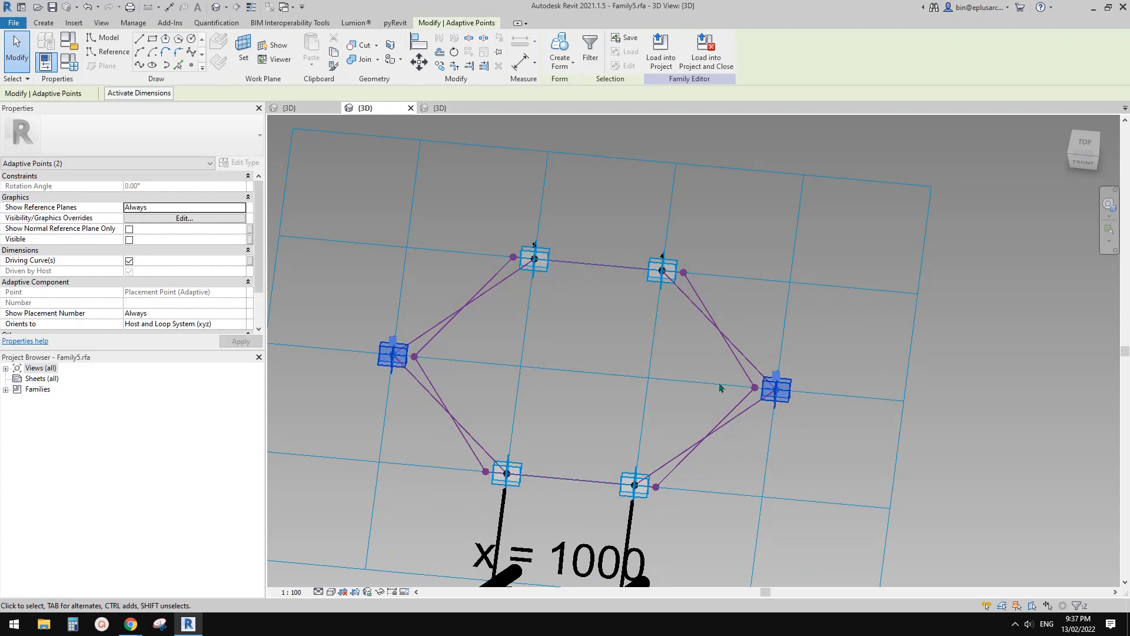
middle_click_drag(728, 391, 530, 184, "shift")
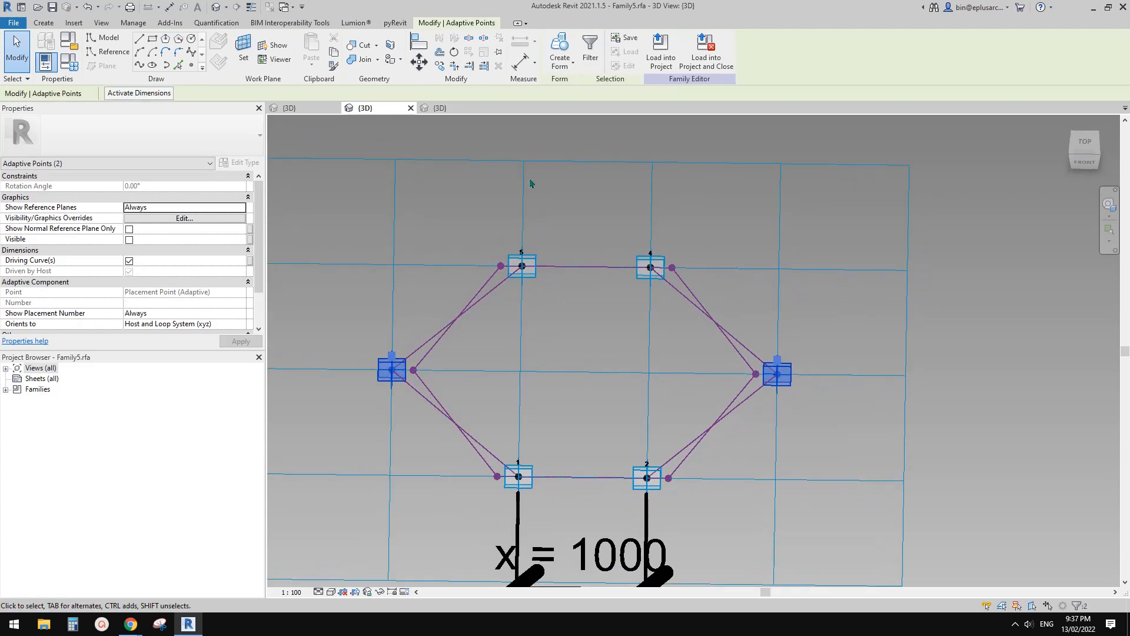
left_click(138, 65)
left_click(134, 273)
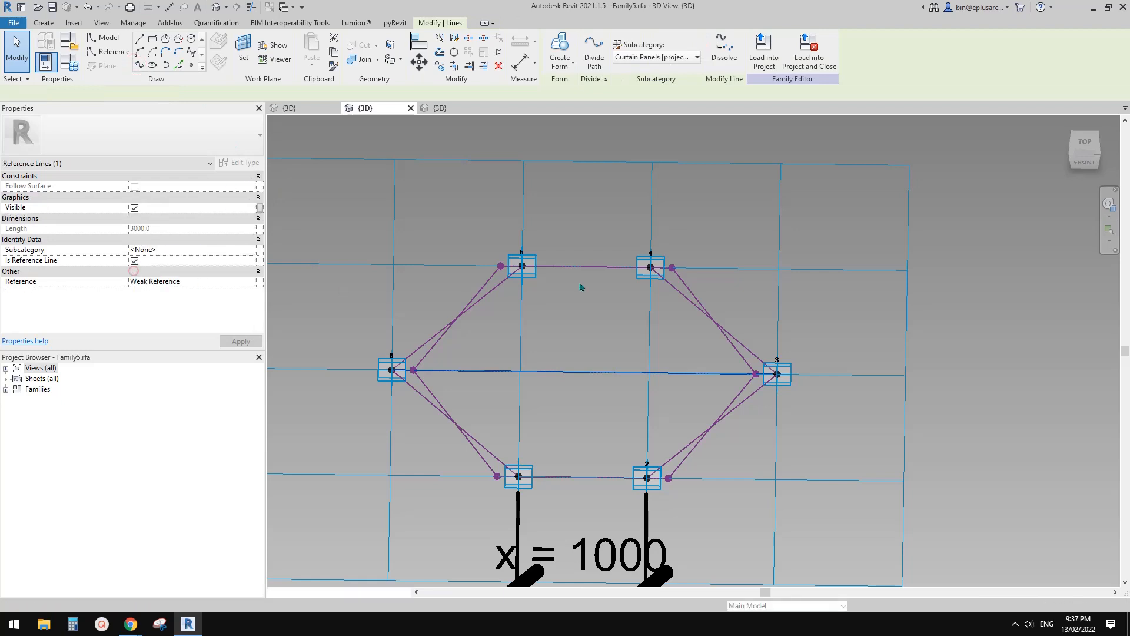
- Place a reference point at the midpoint of the reference line joining adaptive points 6 and 3
left_click(189, 66)
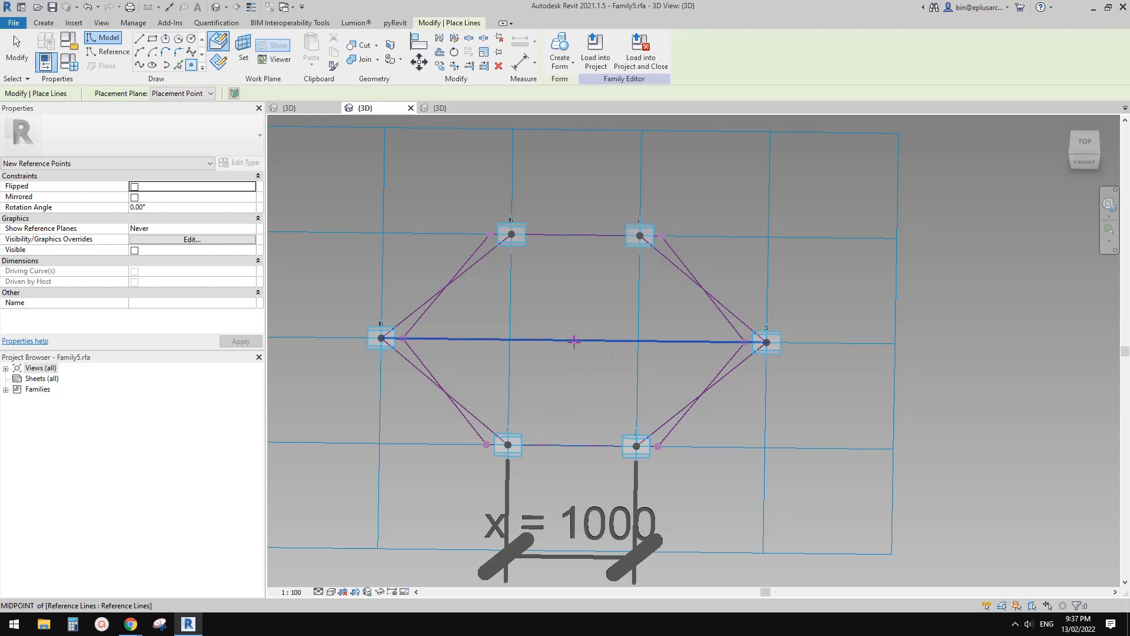
left_click(574, 341)
middle_click_drag(585, 378, 619, 368, "shift")
key("Escape")
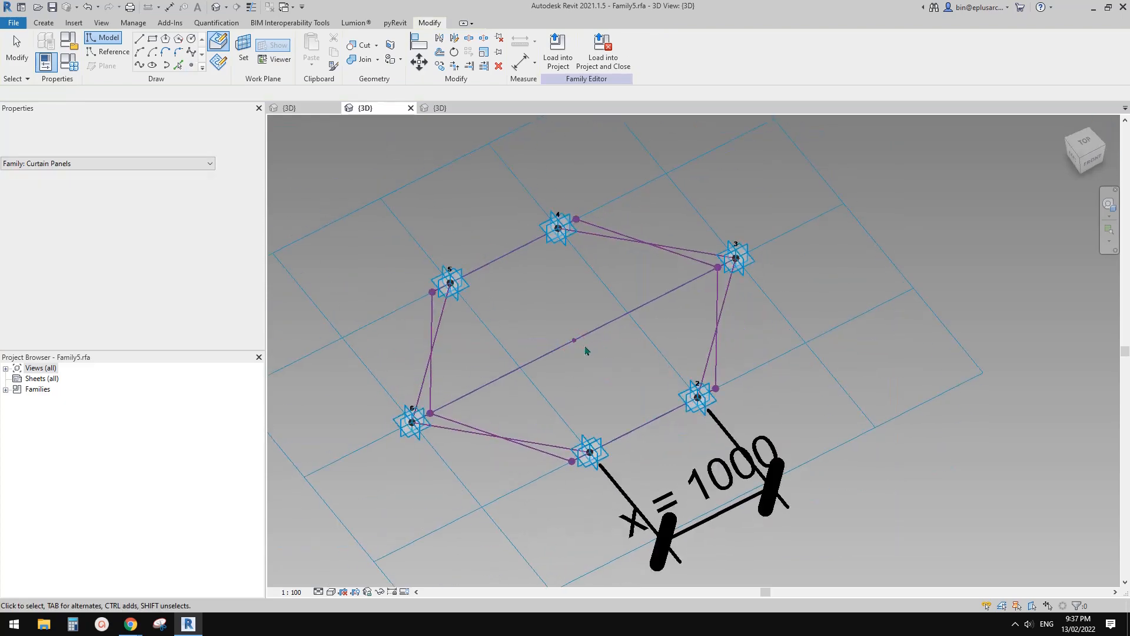
- Set the midpoint reference point to always show its reference planes and turn off showing only the normal plane
left_click(574, 341)
scroll(591, 353, "up", 3)
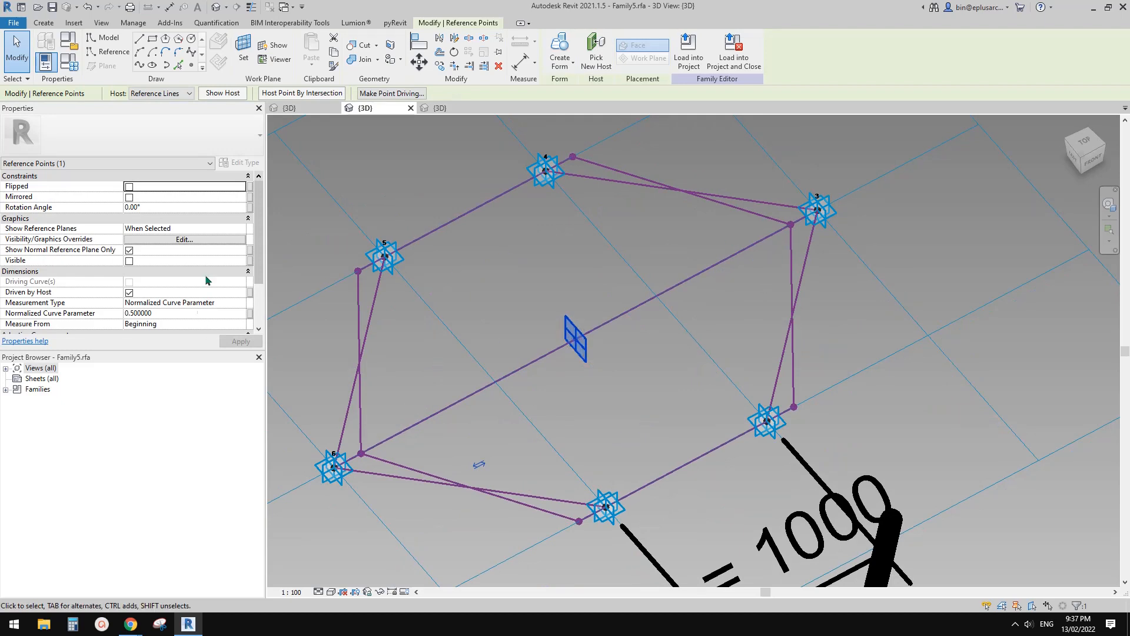
left_click(239, 228)
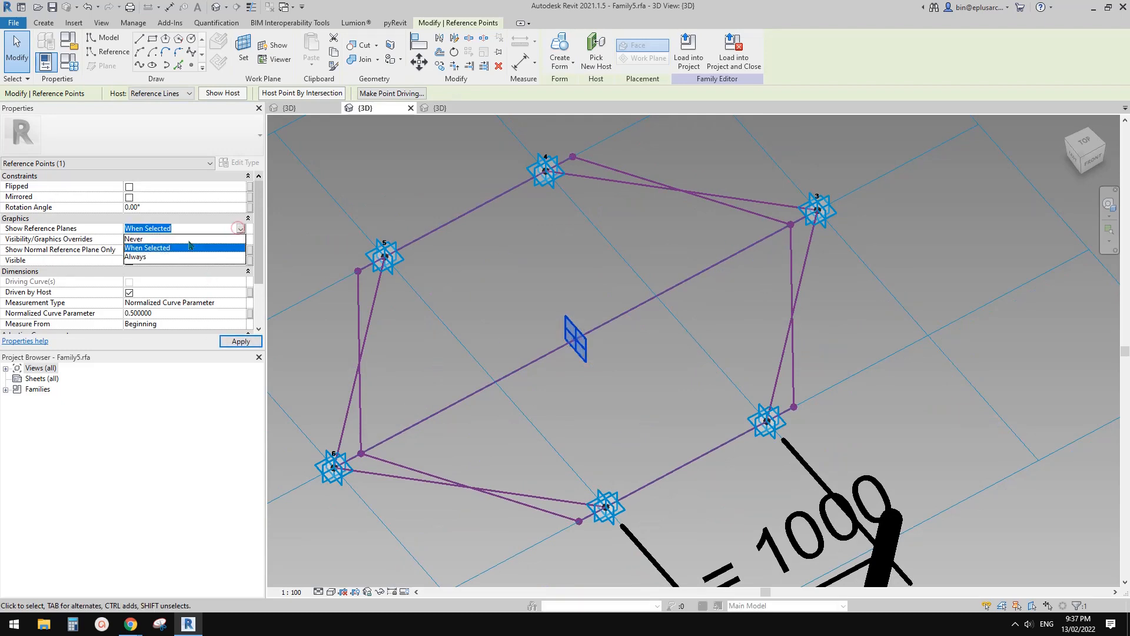
left_click(140, 257)
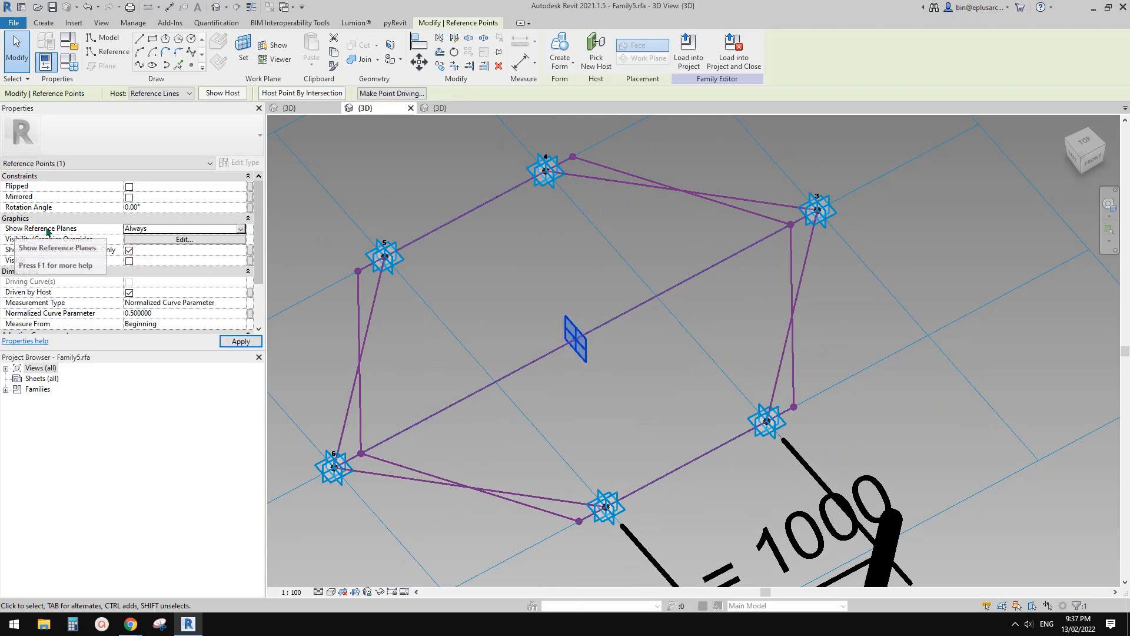
left_click(129, 252)
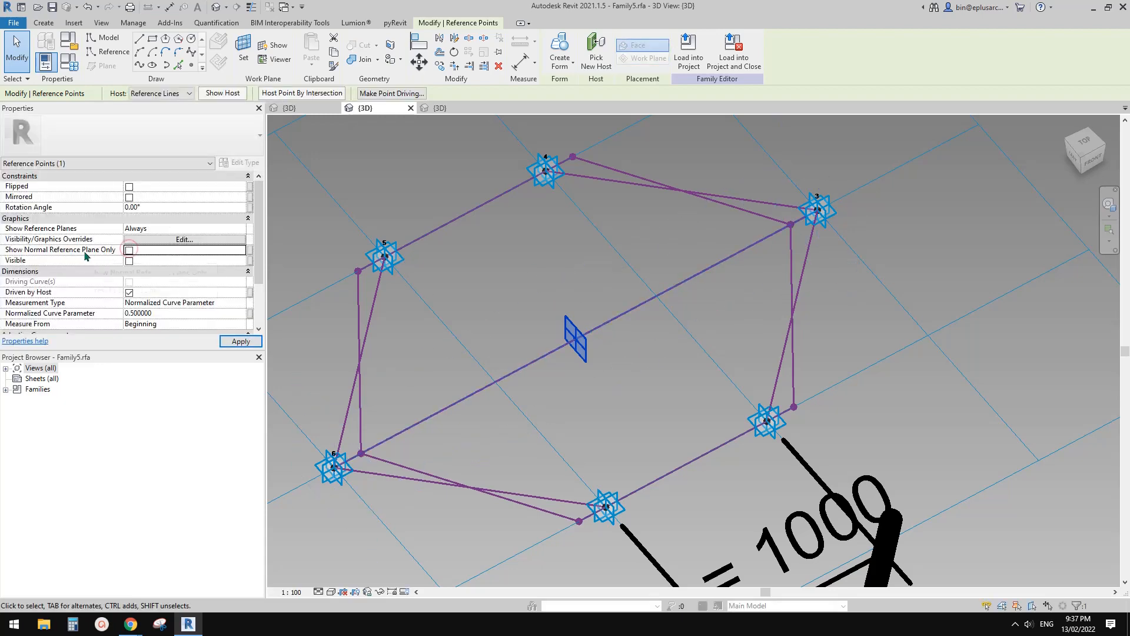
middle_click_drag(524, 289, 518, 274)
left_click(637, 320)
scroll(637, 321, "up", 1)
middle_click_drag(631, 321, 651, 321, "shift")
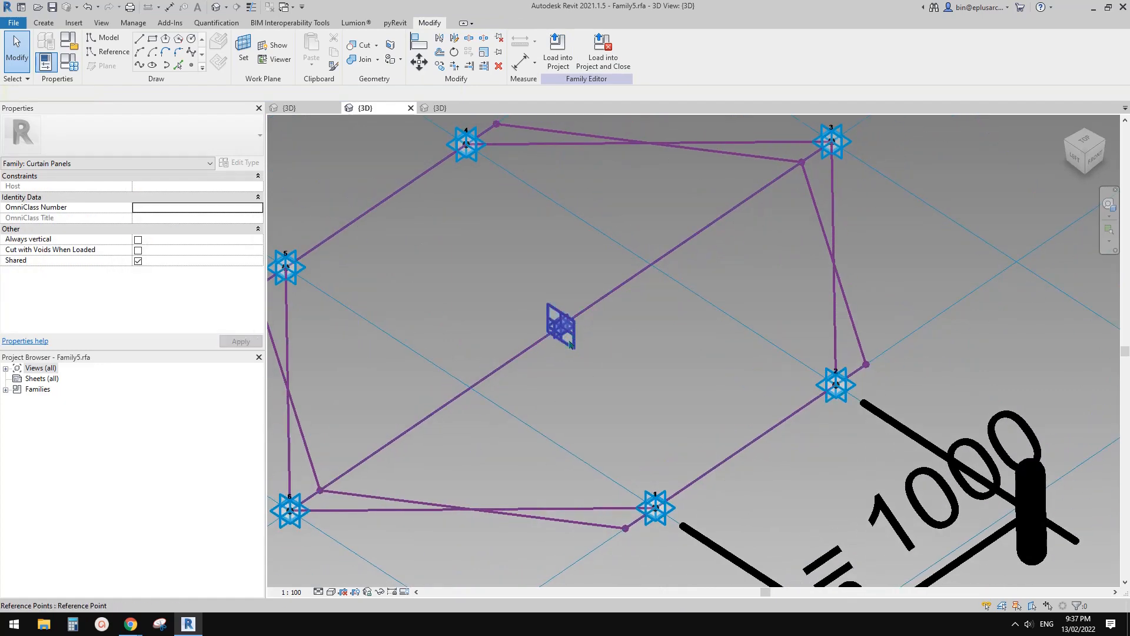
middle_click_drag(569, 344, 525, 307, "shift")
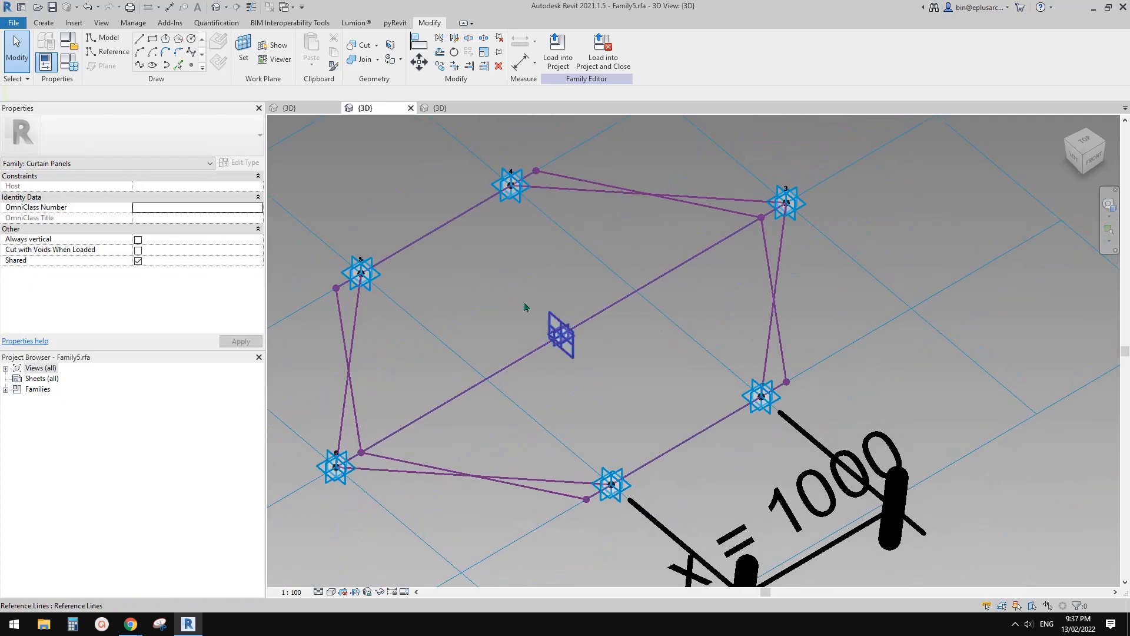
- Load the hexagon family Family2 into Family5.rfa only, leaving out the Perfect Hexagon Pattern family
left_click(440, 108)
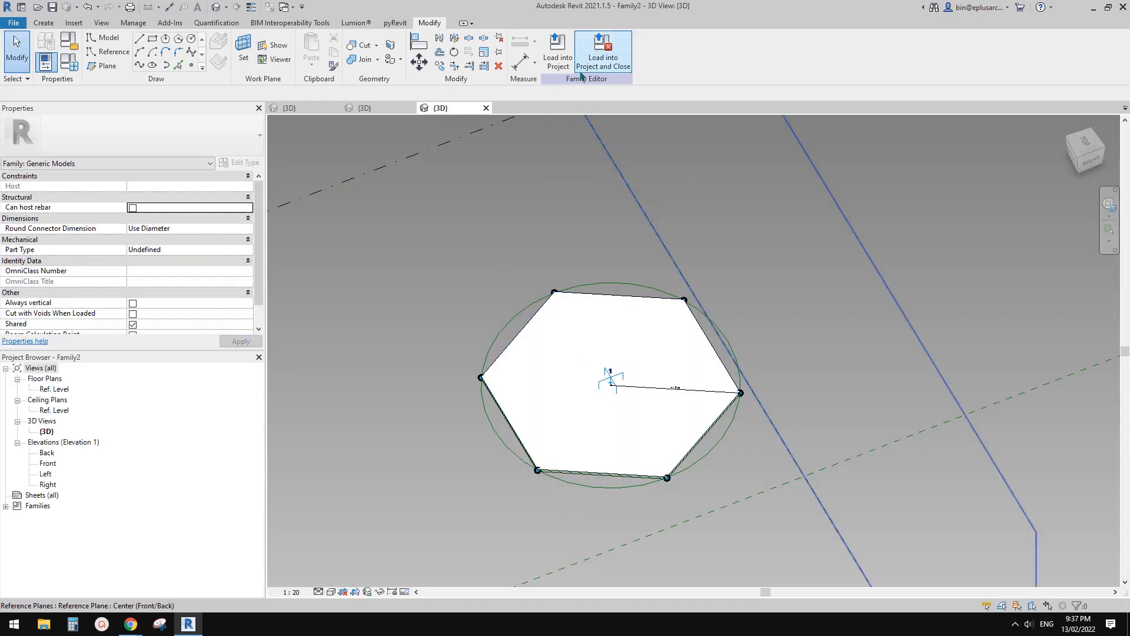
left_click(558, 50)
left_click(489, 257)
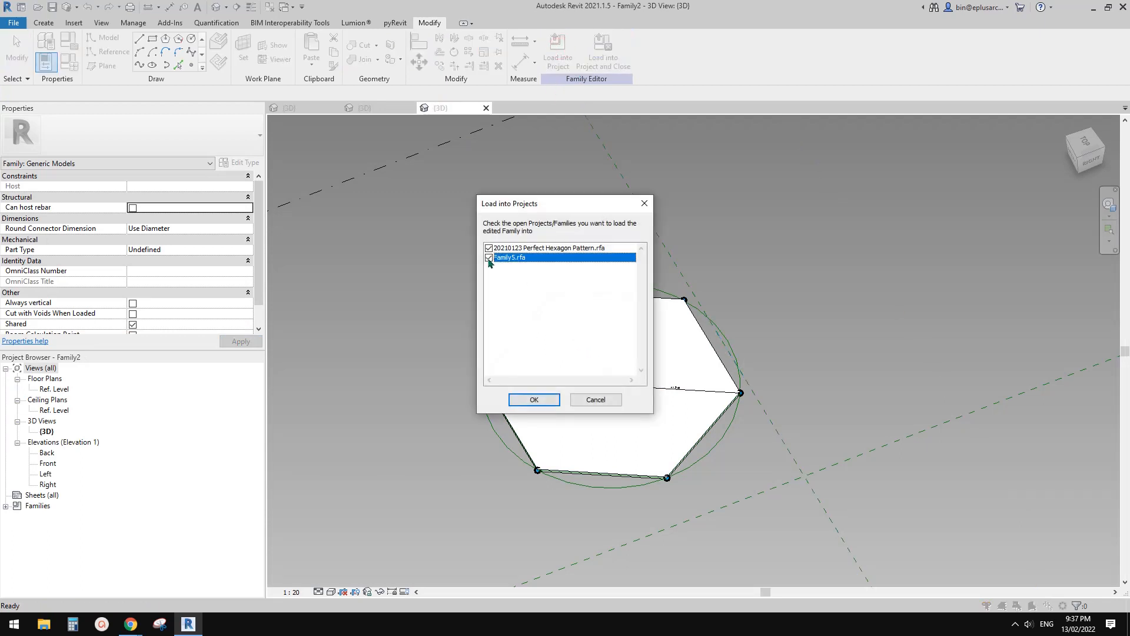
left_click(489, 248)
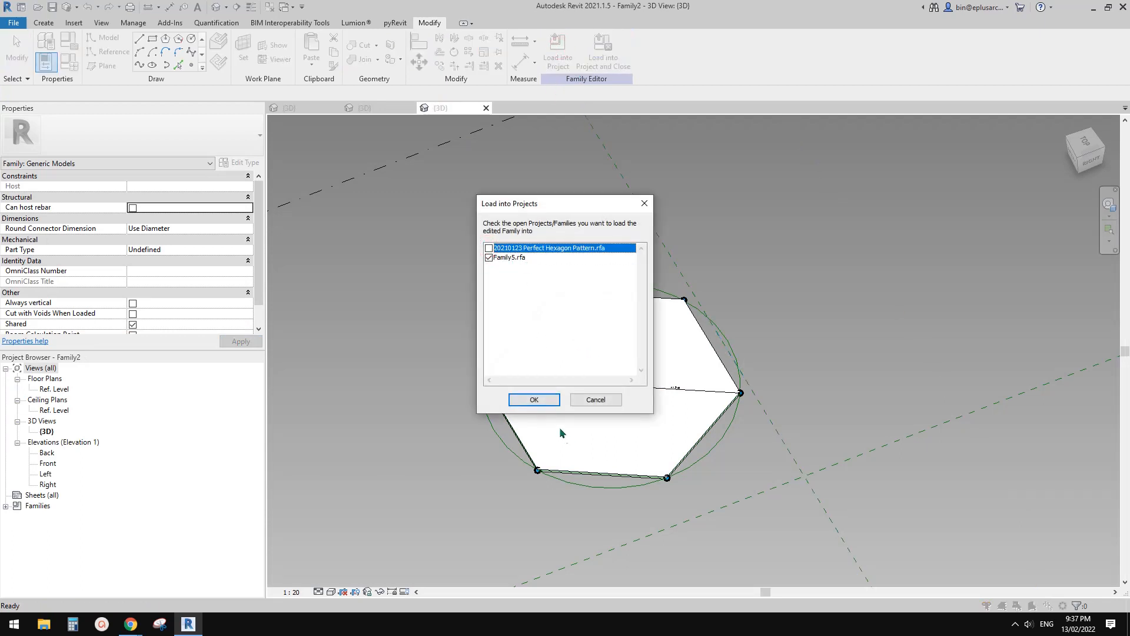
left_click(534, 398)
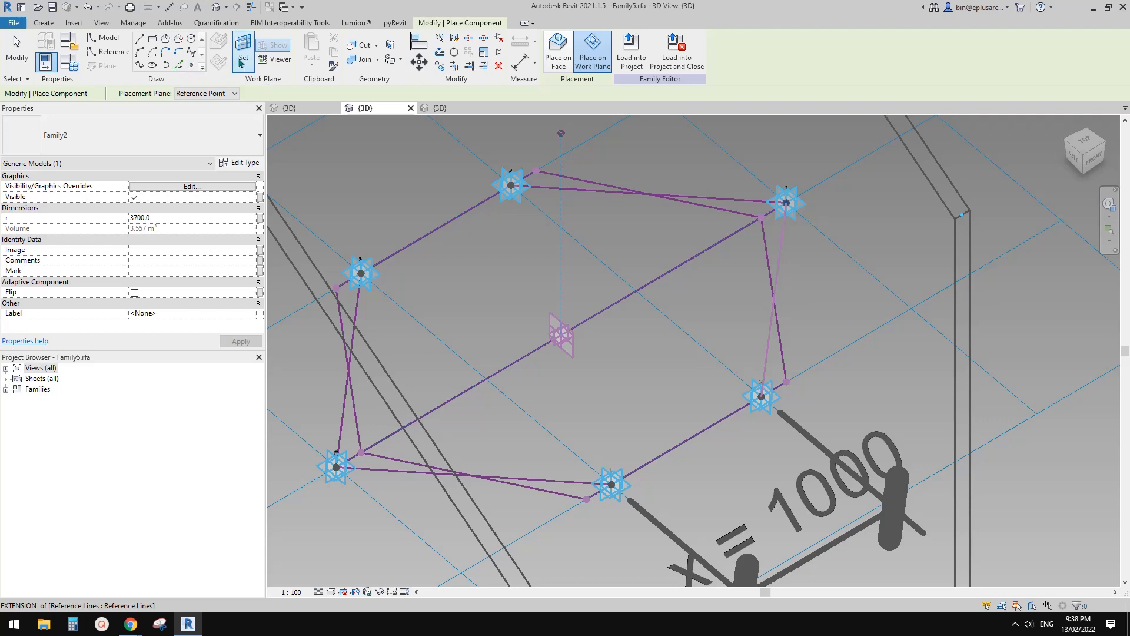
- Set the midpoint reference point's horizontal plane as the work plane and place the Family2 hexagon on that point
key("Escape")
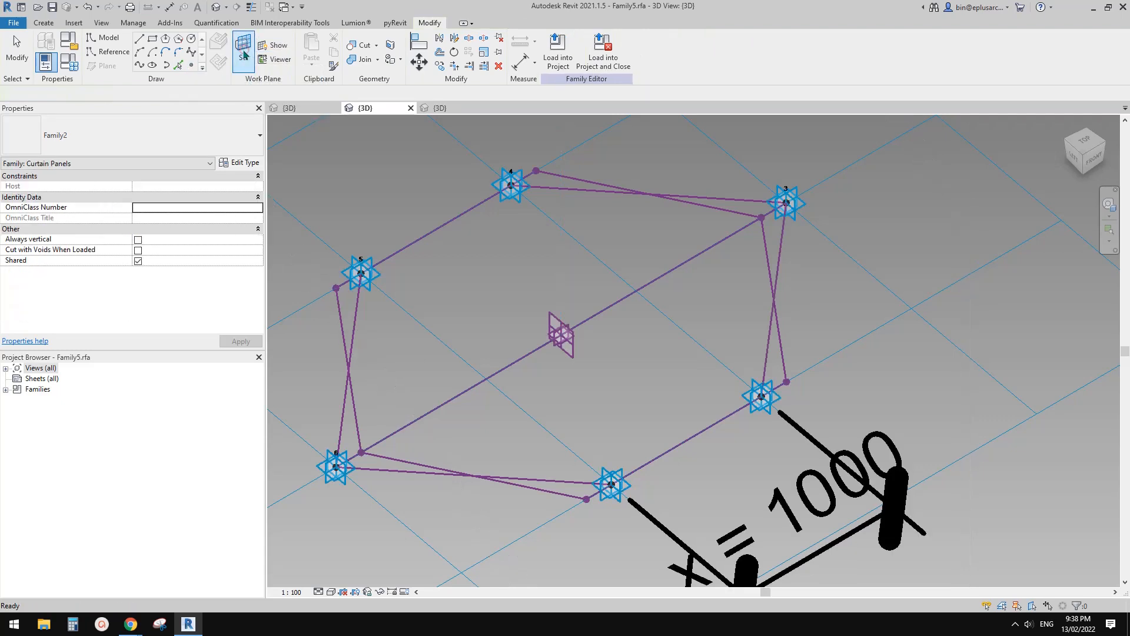
left_click(244, 52)
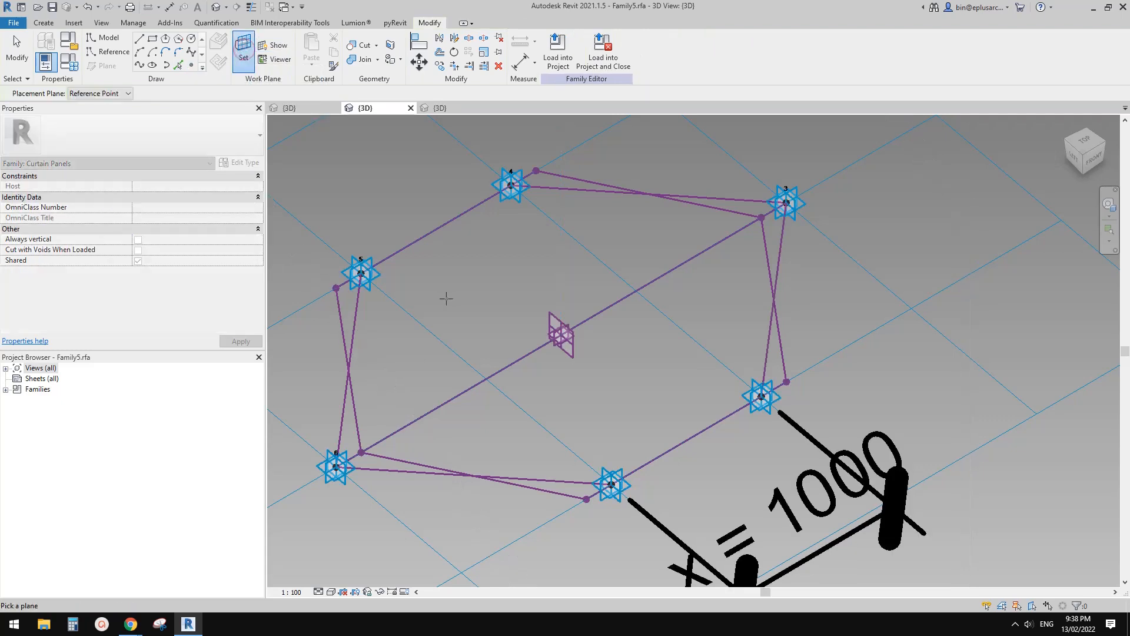
key("Tab")
left_click(564, 335)
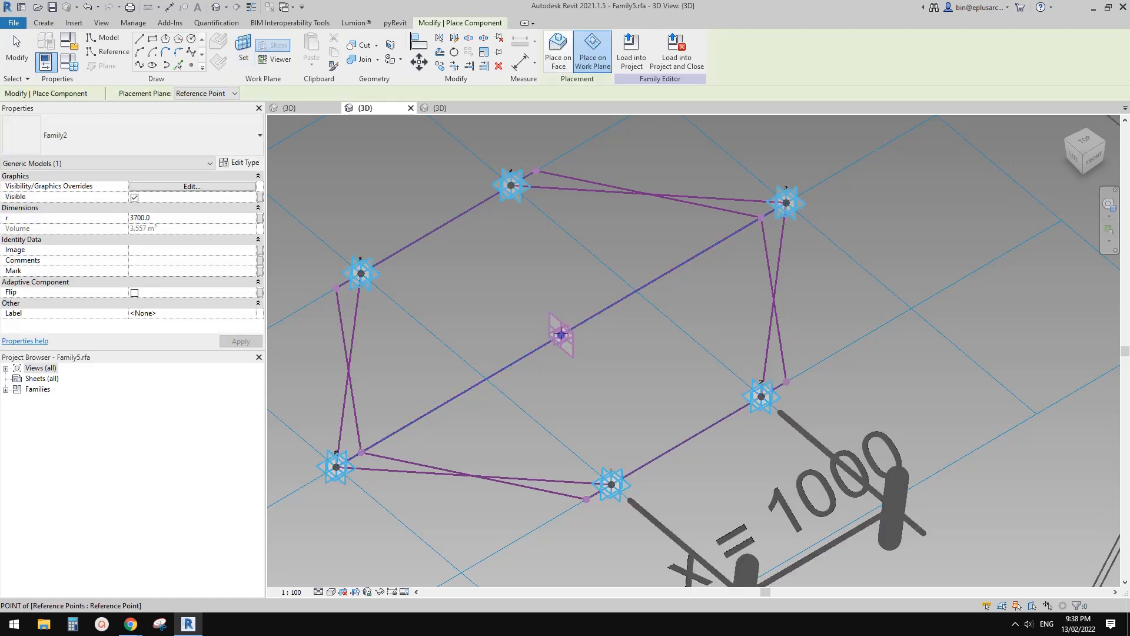
left_click(561, 334)
scroll(551, 373, "down", 2)
scroll(551, 373, "up", 2)
key("Escape")
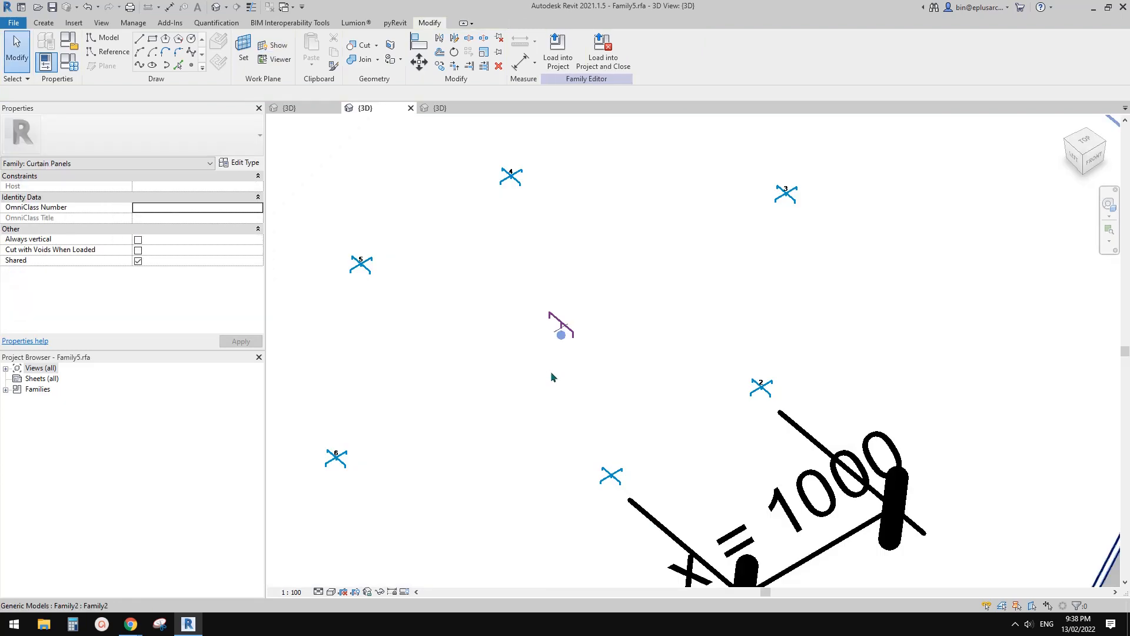
- Temporarily hide the placed Family2 hexagon in the panel family view
scroll(550, 372, "down", 3)
middle_click_drag(542, 369, 558, 459, "shift")
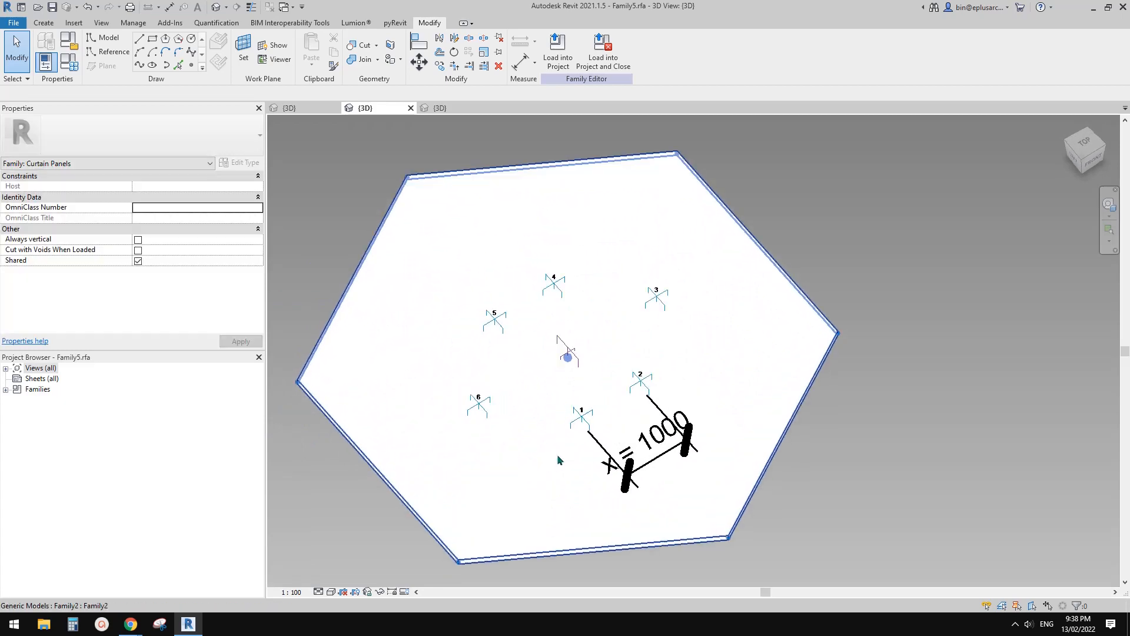
left_click(741, 369)
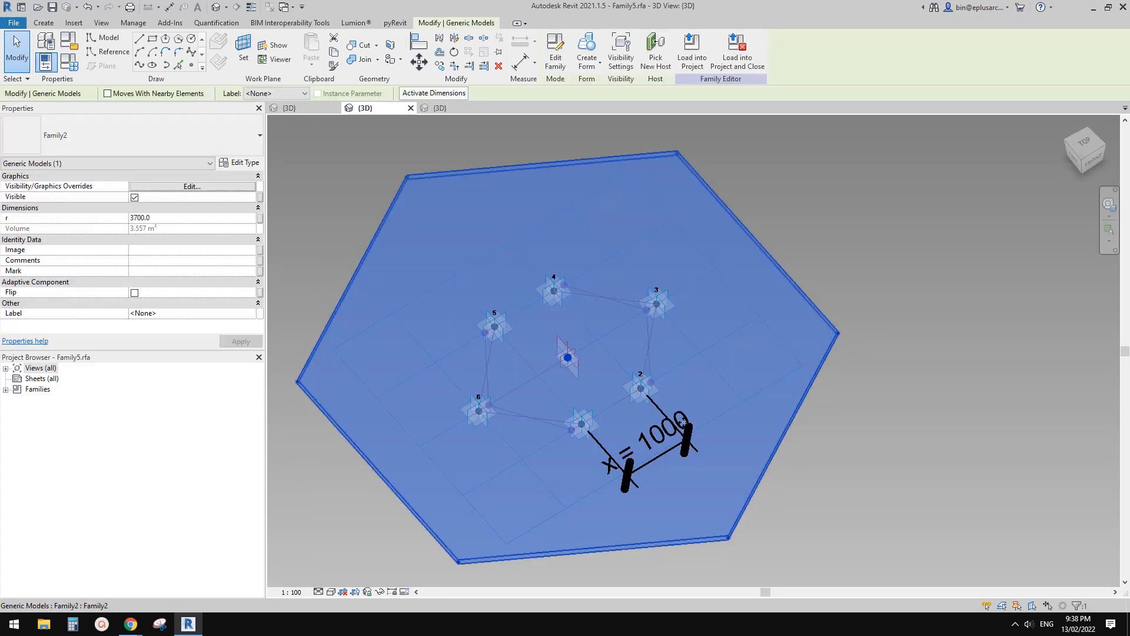
middle_click_drag(624, 451, 672, 455, "shift")
key("h")
key("h")
scroll(650, 385, "up", 1)
scroll(642, 426, "up", 1)
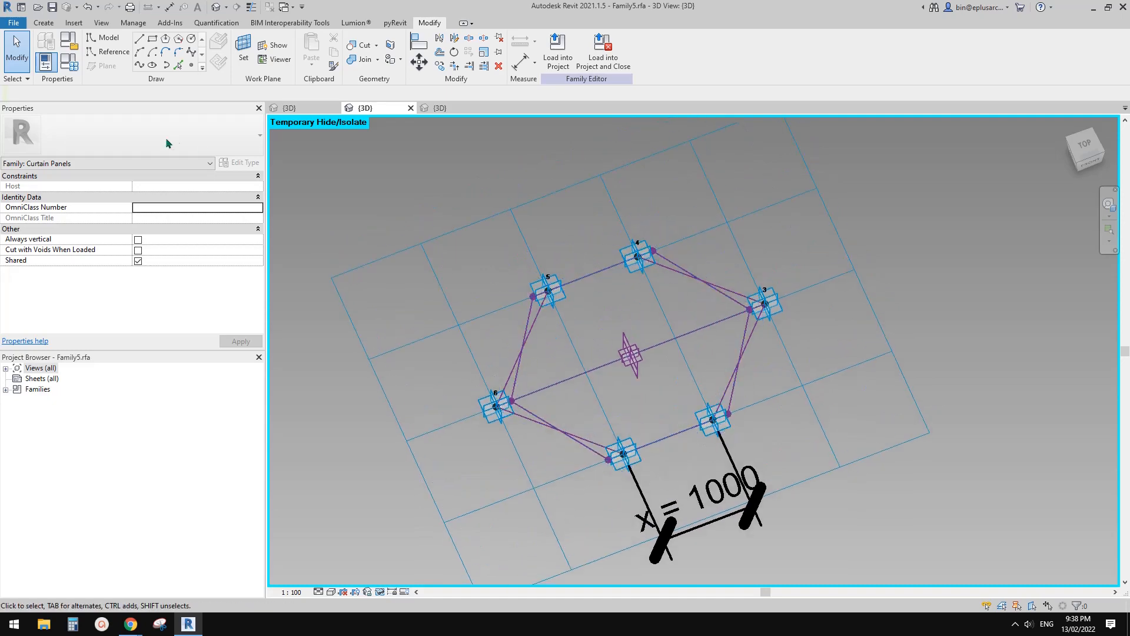
- Review the panel family's dimension parameters x, z and zn and their formulas
left_click(66, 71)
left_click_drag(334, 105, 244, 75)
mouse_move(327, 73)
left_mouse_down()
mouse_move(321, 55)
mouse_move(333, 64)
left_mouse_up()
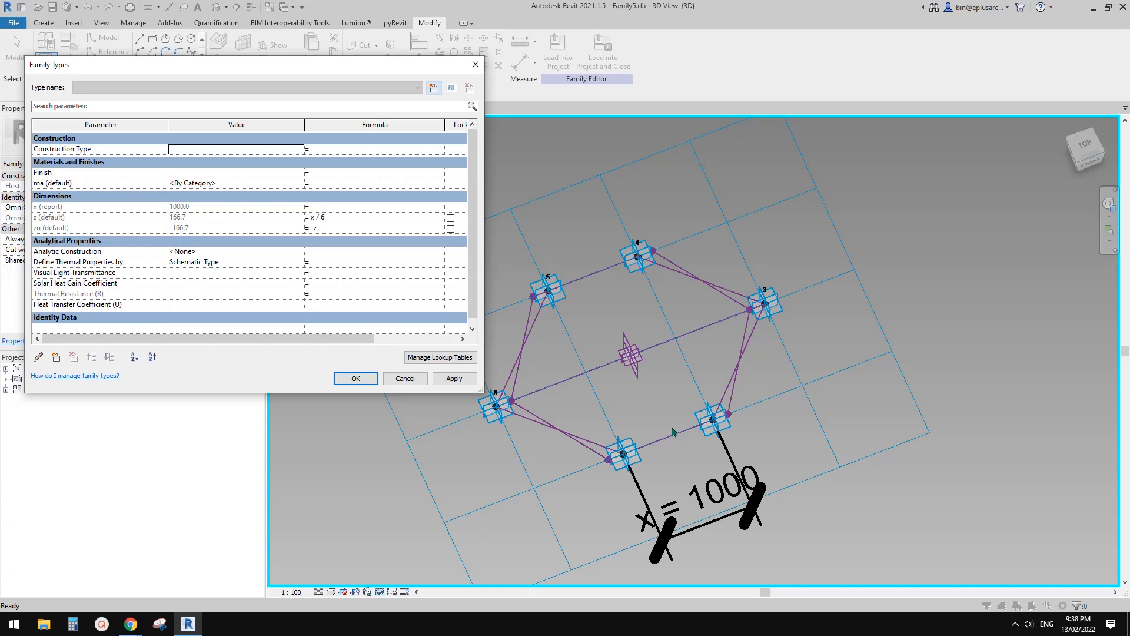
left_click(476, 65)
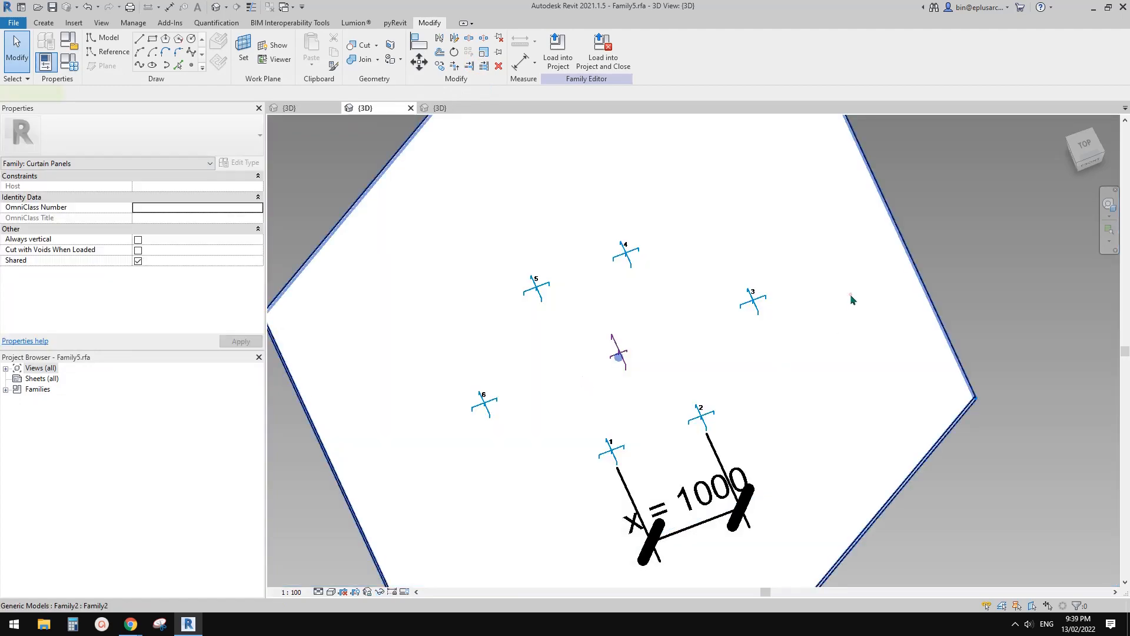
- Associate the placed Family2 hexagon's r dimension with a new instance family parameter named x2
left_click(850, 294)
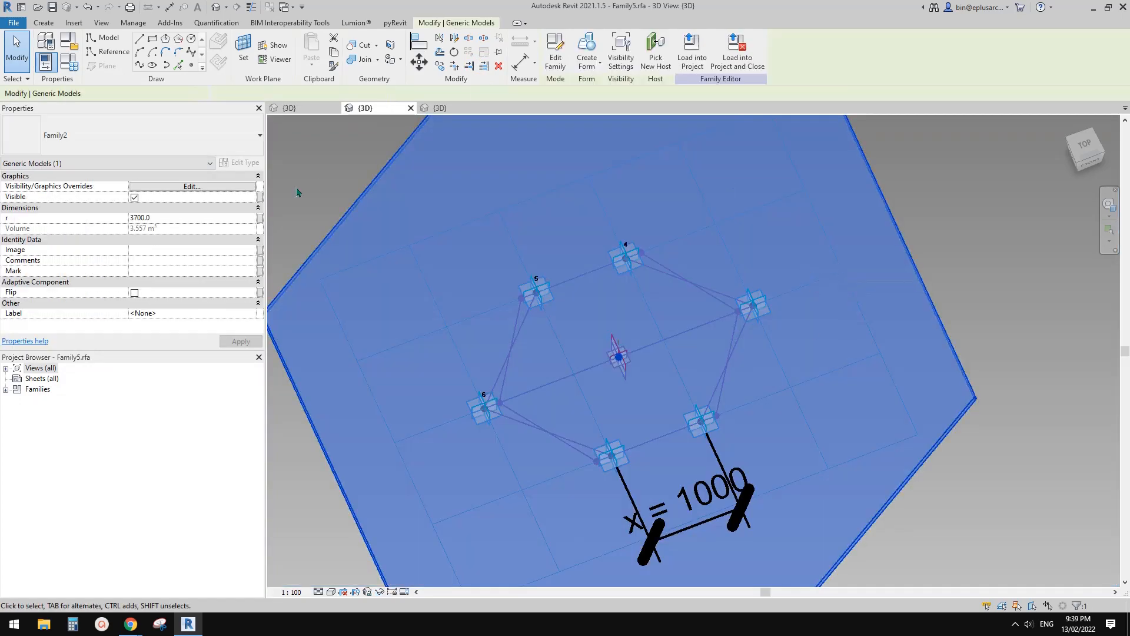
left_click(260, 217)
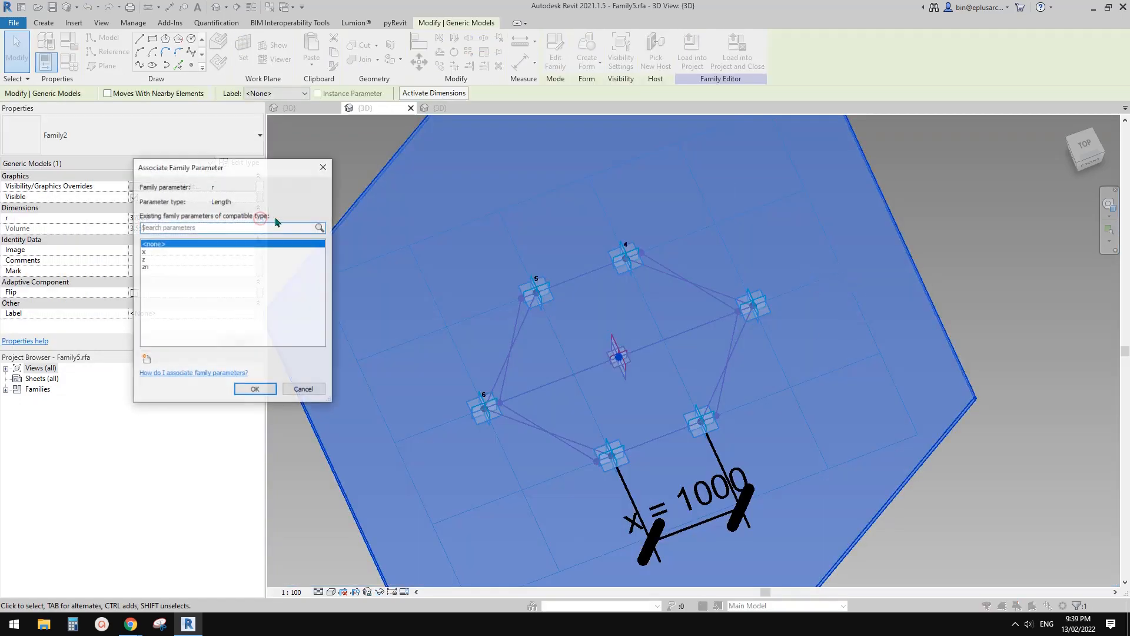
left_click(146, 359)
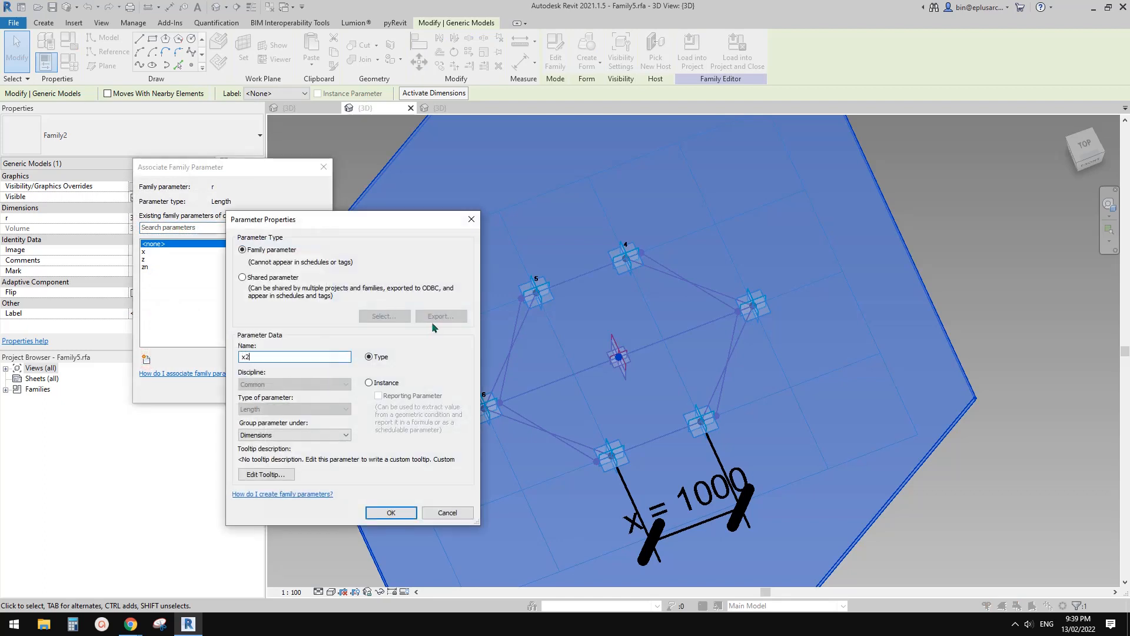
left_click(391, 512)
left_click(255, 386)
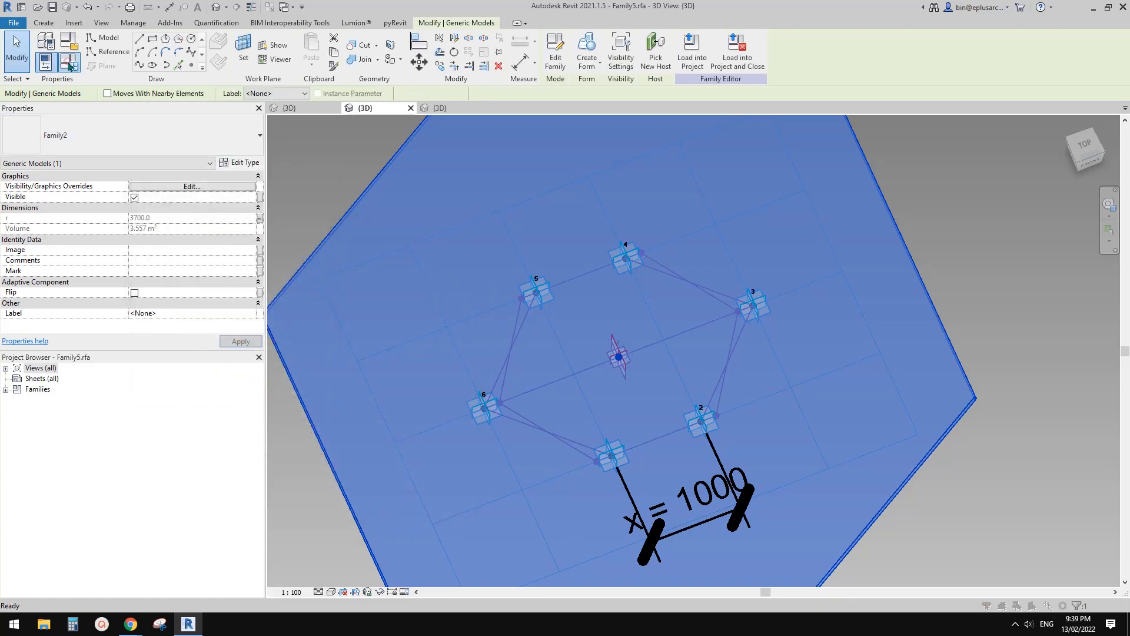
- Give the x2 parameter the formula 4 / 3 * x and apply it to the panel family
left_click(75, 70)
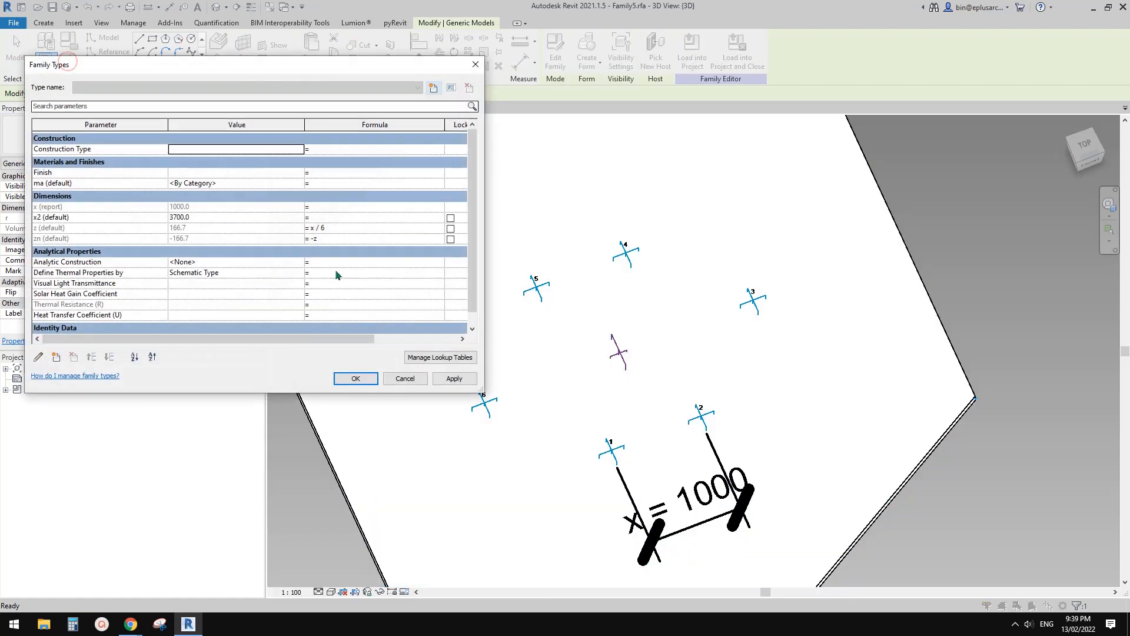
left_click(331, 217)
type("4/3*x")
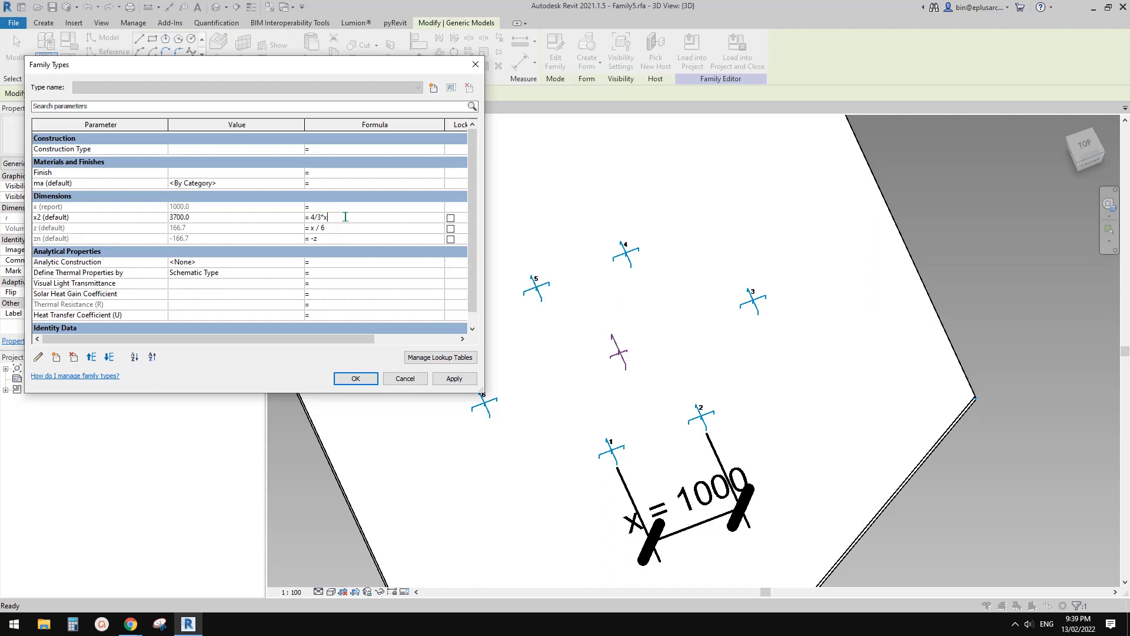
left_click(383, 225)
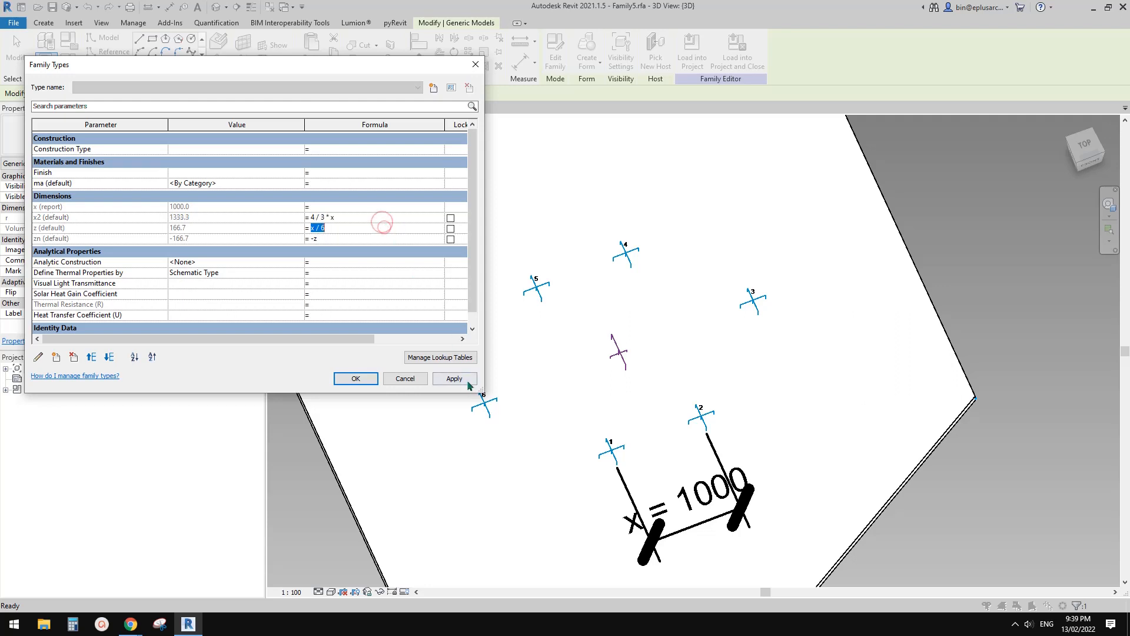
left_click(467, 382)
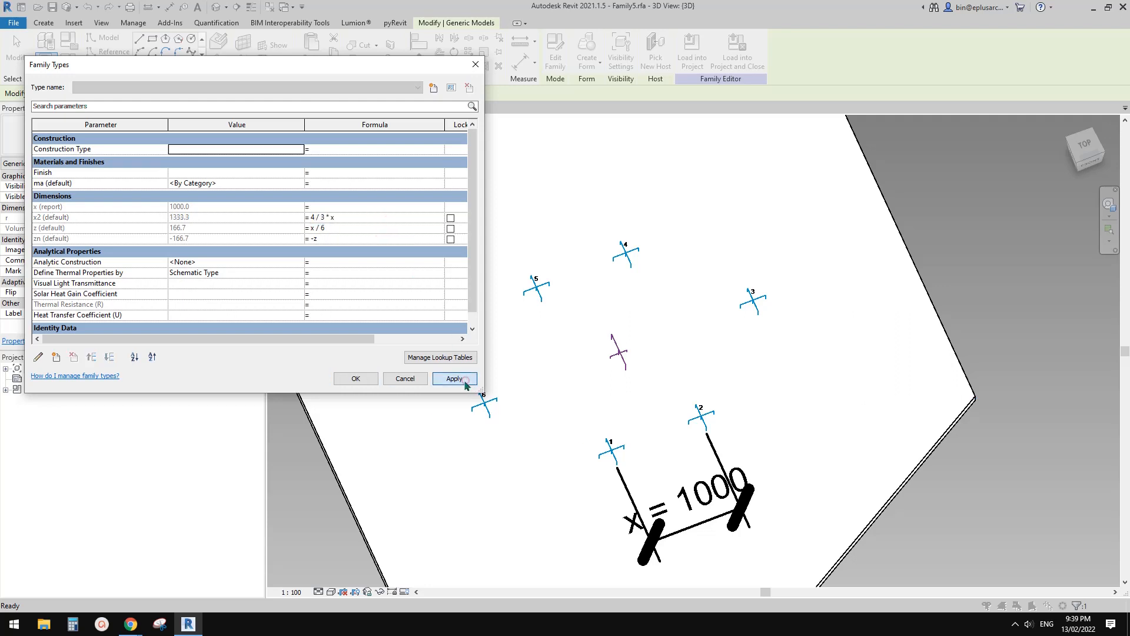
left_click(355, 379)
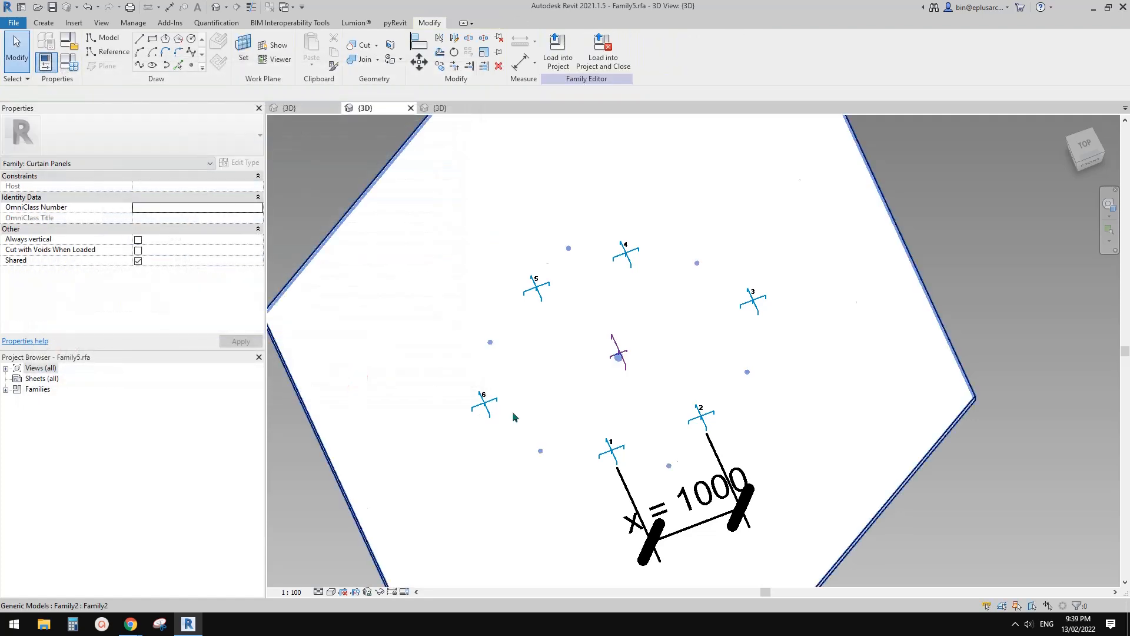
- Inspect the nested hexagon in the panel family and open its Family2 definition for editing
middle_click_drag(513, 410, 559, 303, "shift")
left_click(770, 325)
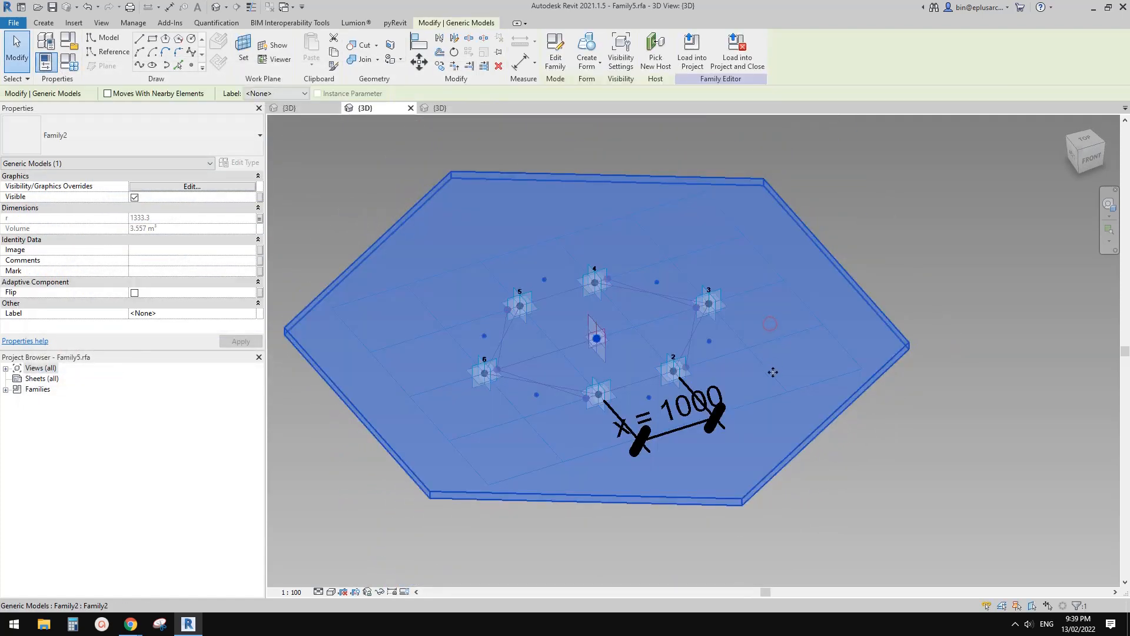
middle_click_drag(770, 324, 669, 387, "shift")
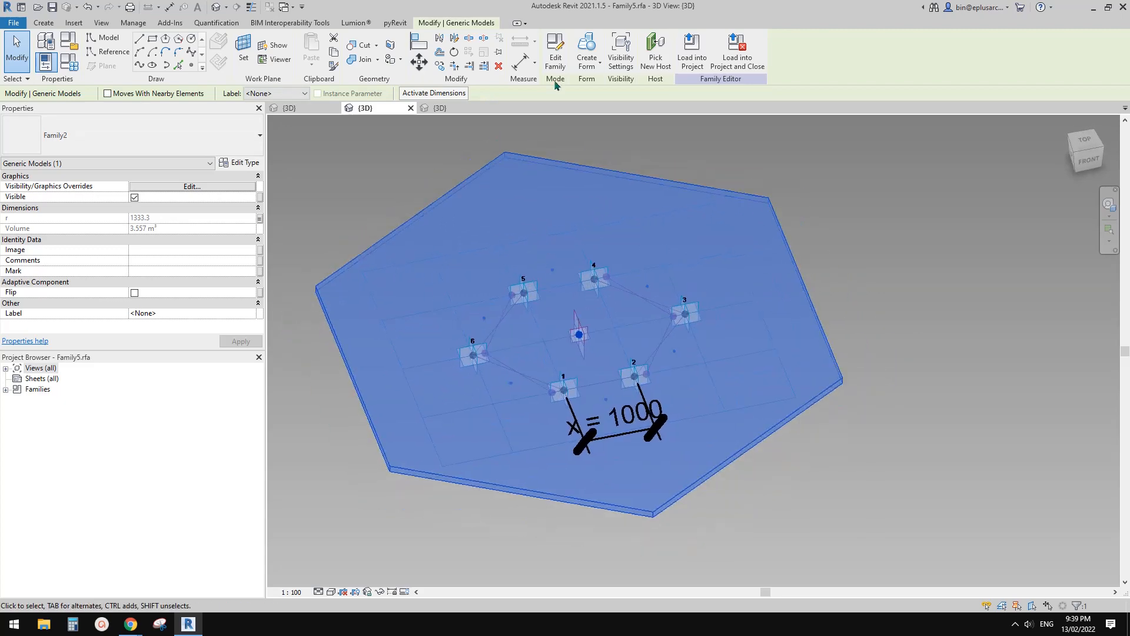
left_click(555, 52)
scroll(678, 420, "up", 2)
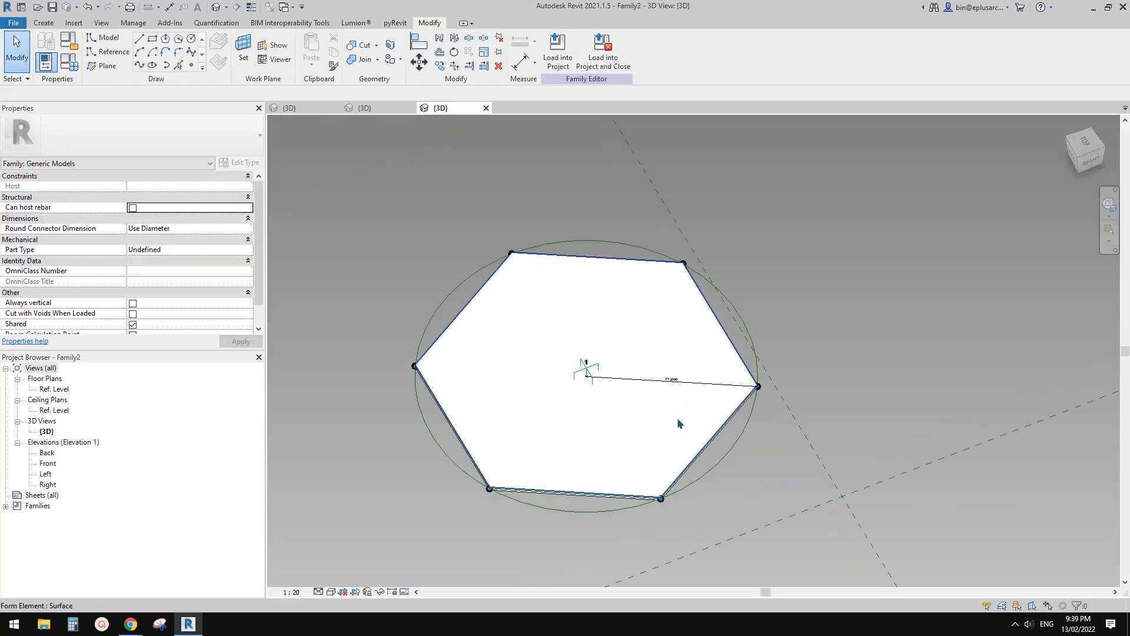
middle_click_drag(598, 353, 689, 270)
scroll(589, 266, "up", 3)
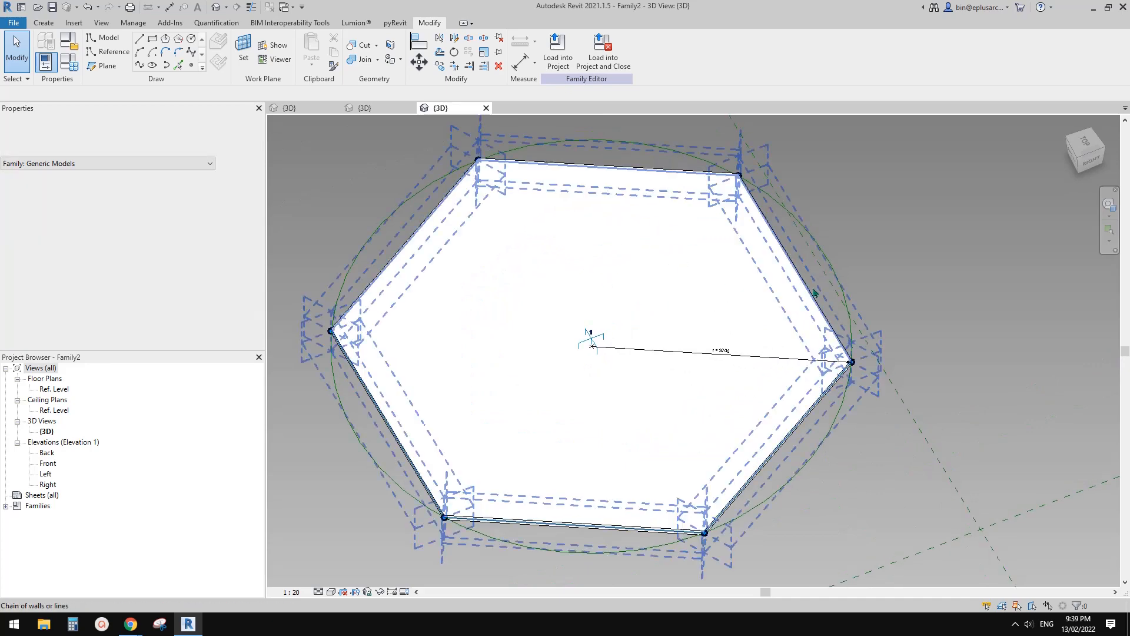
scroll(783, 355, "down", 1)
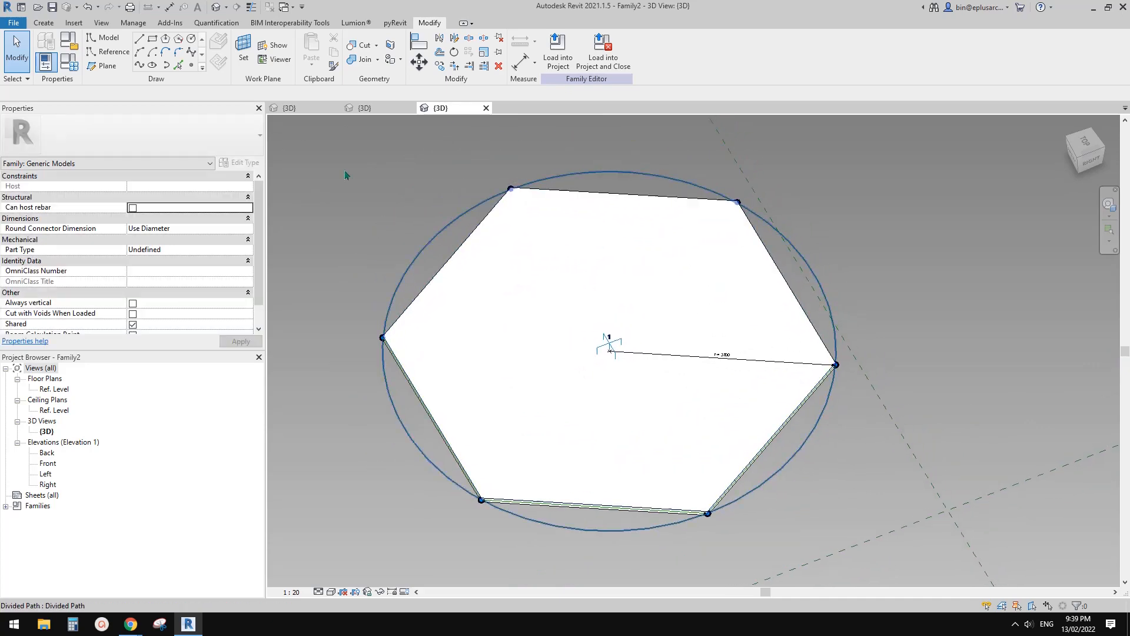
- Set the r parameter of Family2 to 2000
left_click(71, 63)
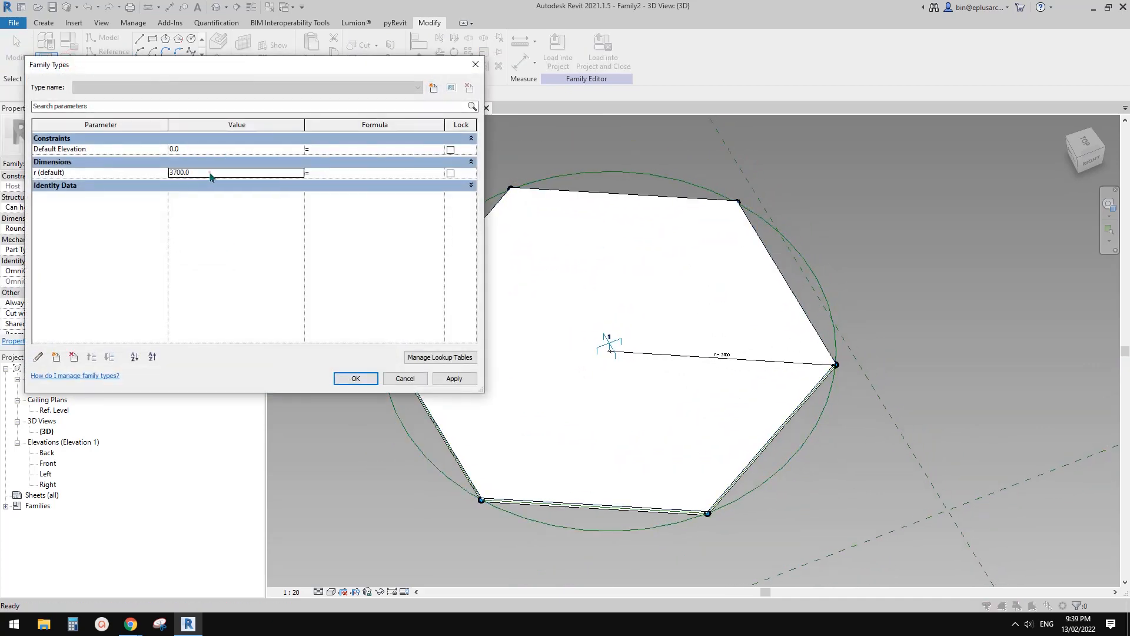
left_click(209, 173)
type("2000")
left_click(451, 379)
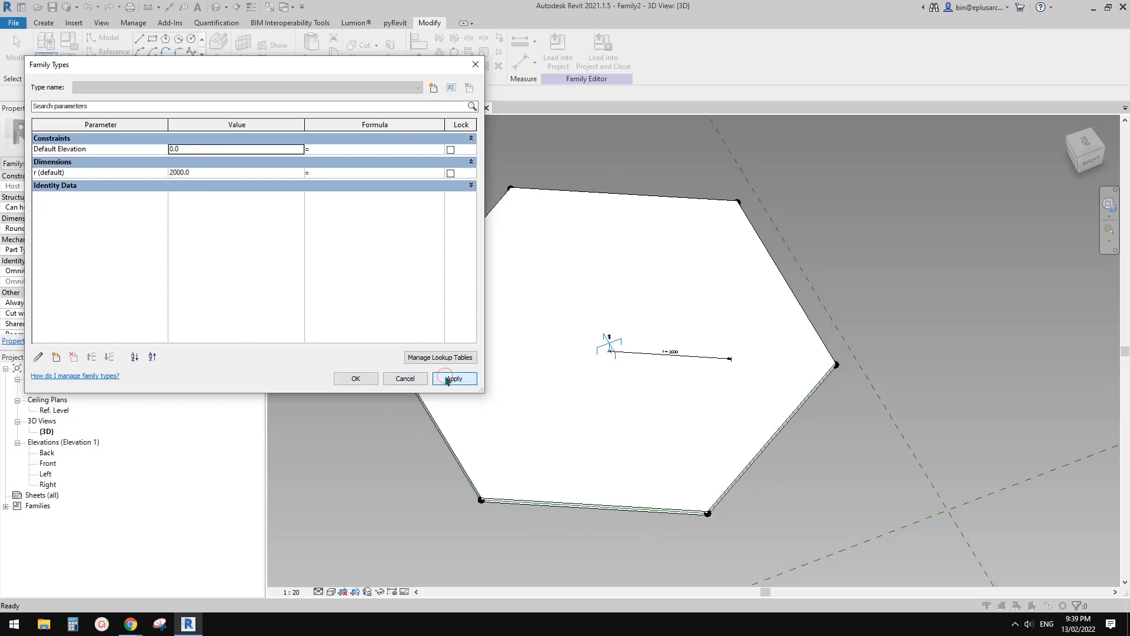
left_click(356, 379)
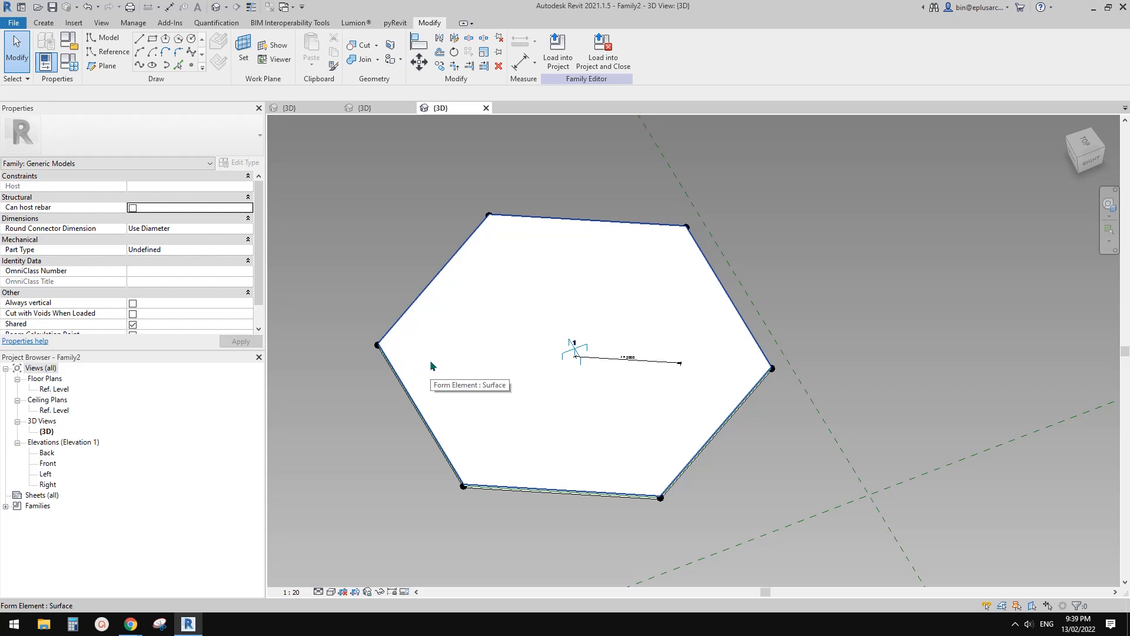
- Delete the solid hexagon form from Family2
scroll(459, 374, "down", 1)
middle_click_drag(486, 386, 485, 384)
middle_click_drag(540, 347, 555, 349)
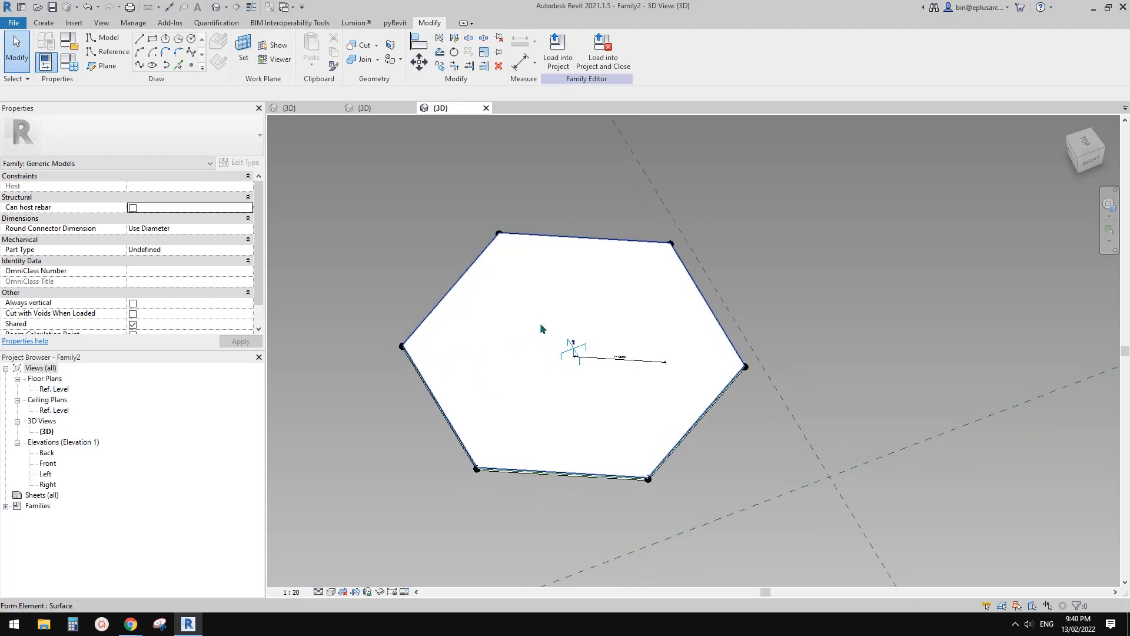
left_click(510, 335)
key("Delete")
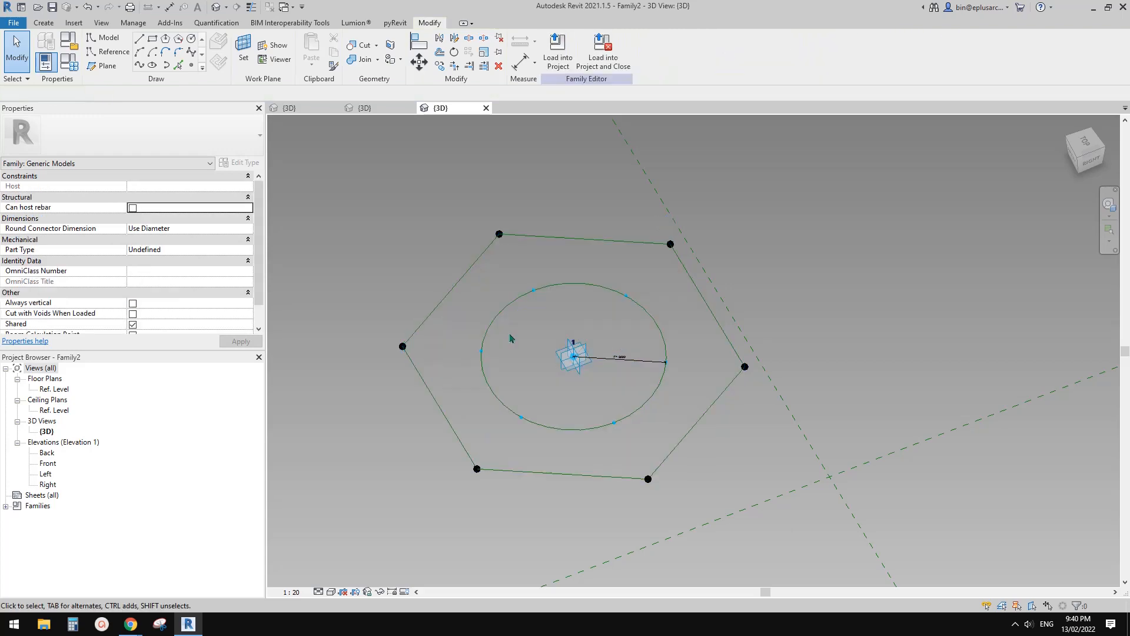
- Delete the whole chain of hexagon reference lines around the divided circle
middle_click_drag(575, 354, 573, 355)
scroll(521, 318, "up", 1)
key("Tab")
left_click(464, 259)
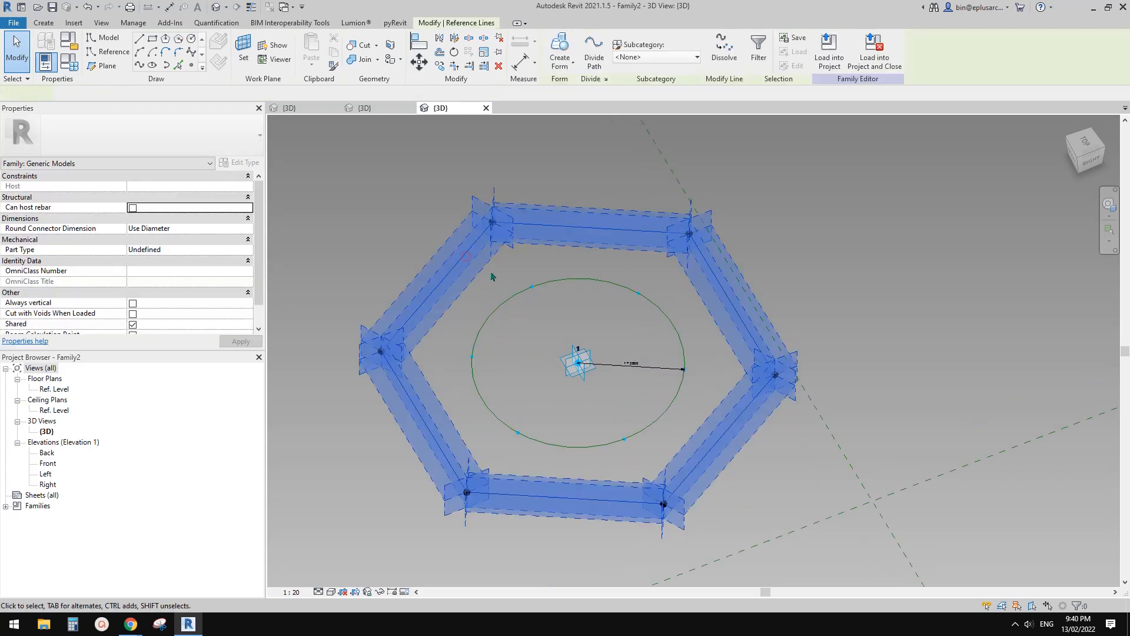
key("Delete")
- Draw a reference line on face with 3D snapping between two adjacent division nodes of the circle
scroll(503, 275, "up", 1)
middle_click_drag(504, 276, 509, 276)
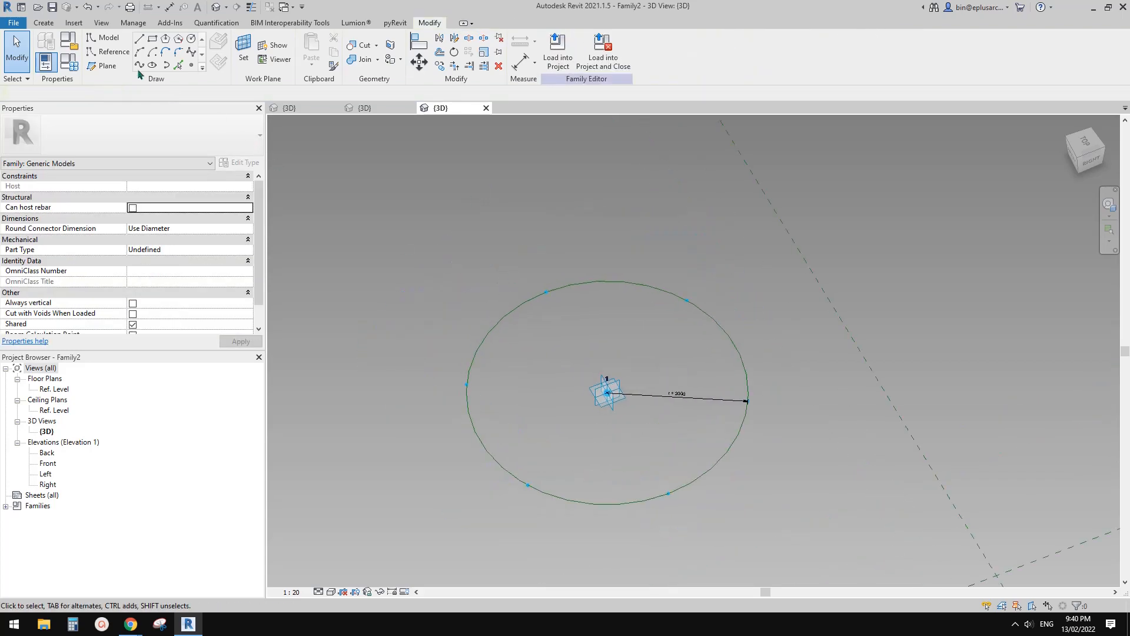
left_click(109, 52)
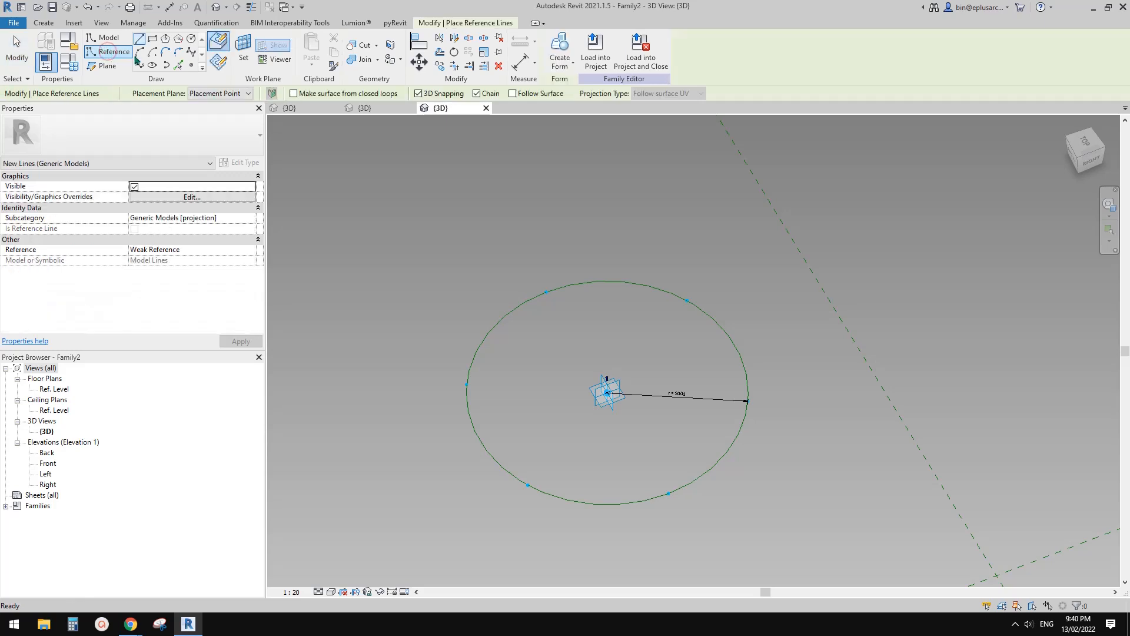
left_click(216, 46)
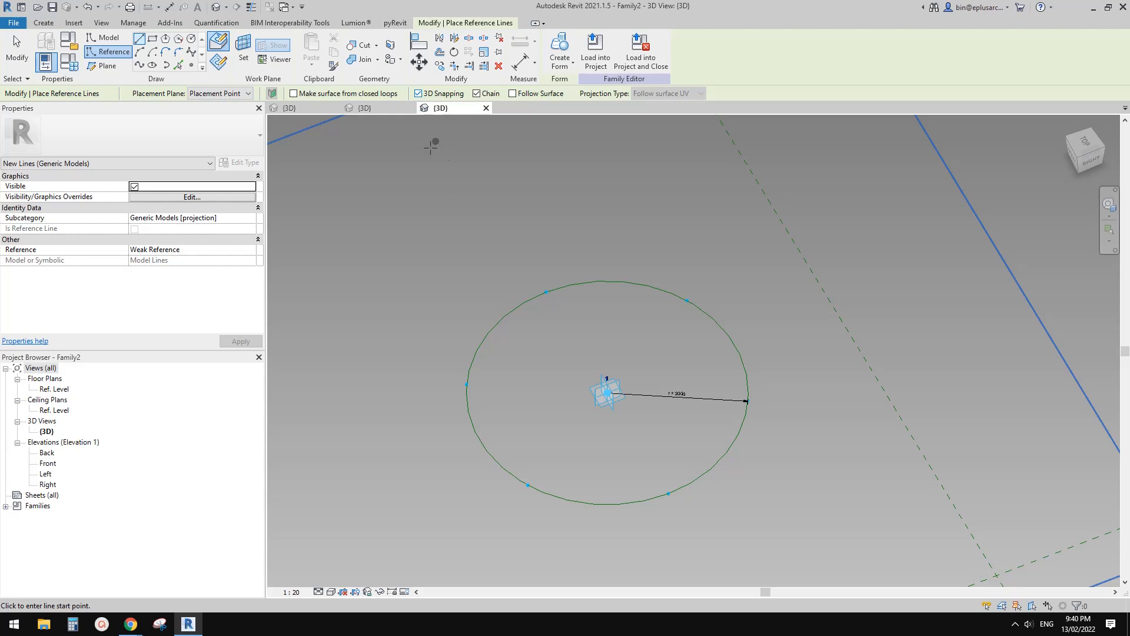
left_click(546, 291)
left_click(466, 384)
key("Escape")
key("Escape")
- Test the reference line by changing the circle's radius dimension to 1000, and undo that change
left_click(574, 287)
left_click(682, 398)
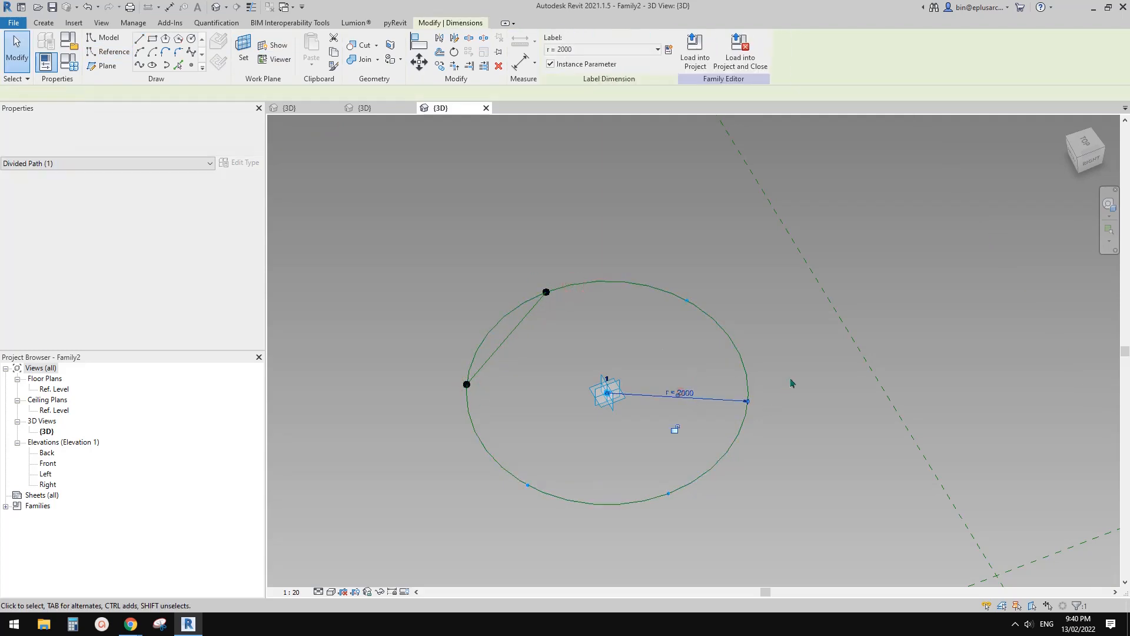
left_click(692, 398)
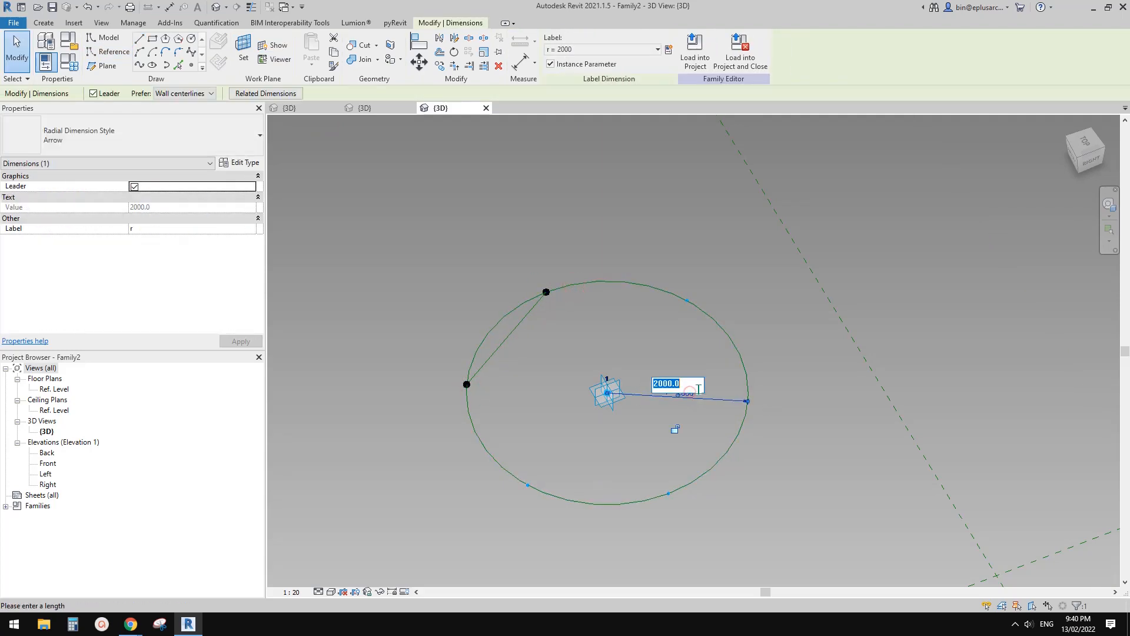
type("1000")
key("Return")
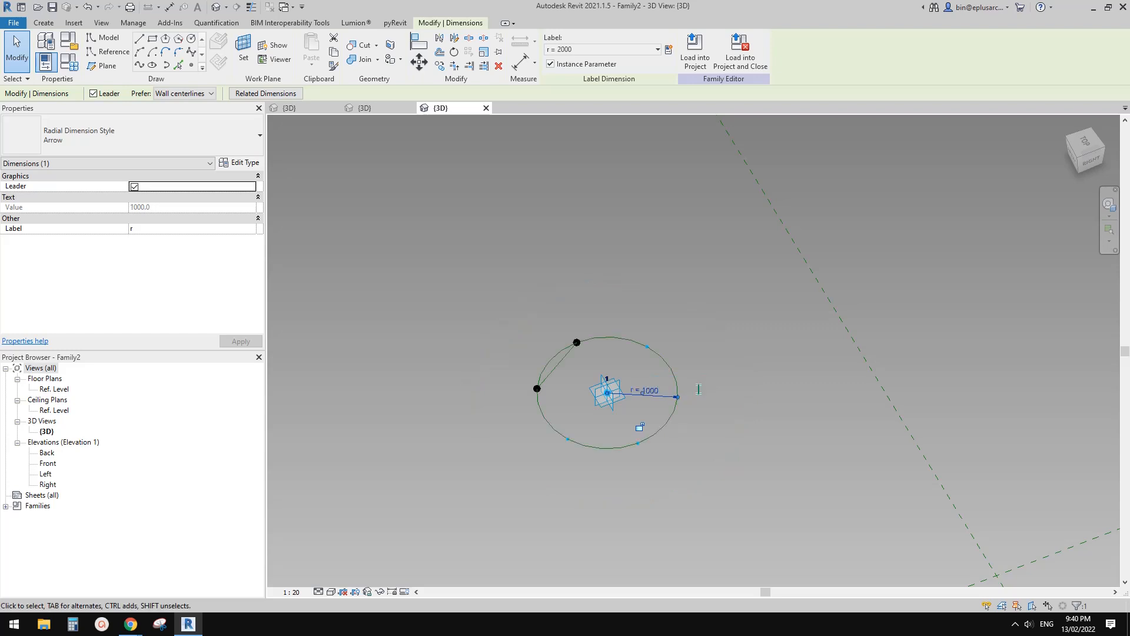
left_click(699, 389)
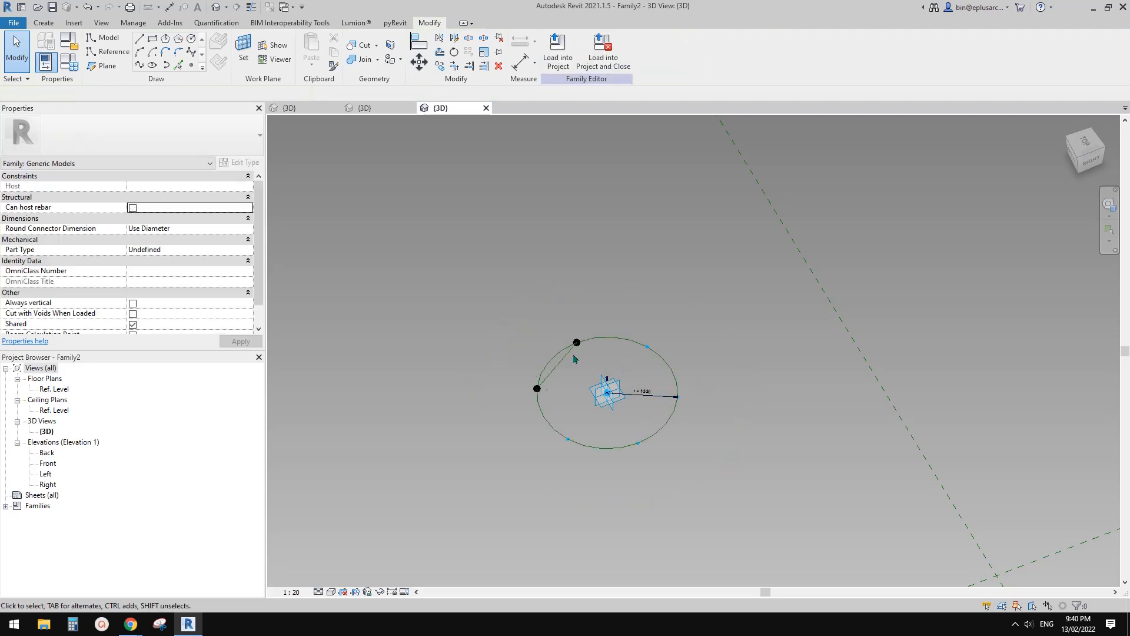
key("ctrl+z")
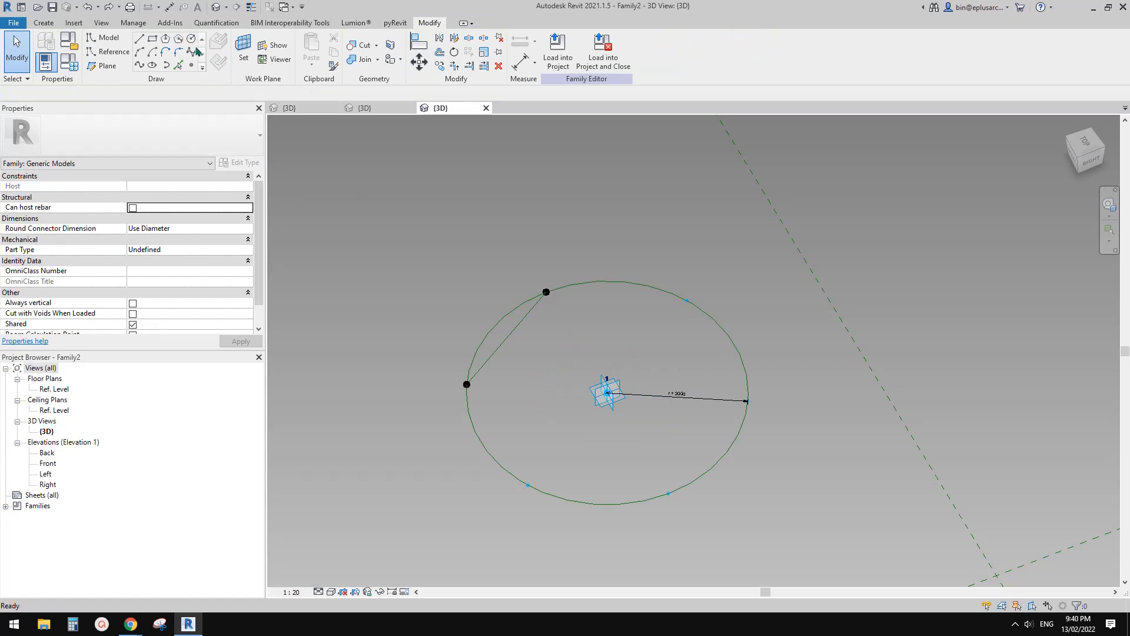
left_click(43, 23)
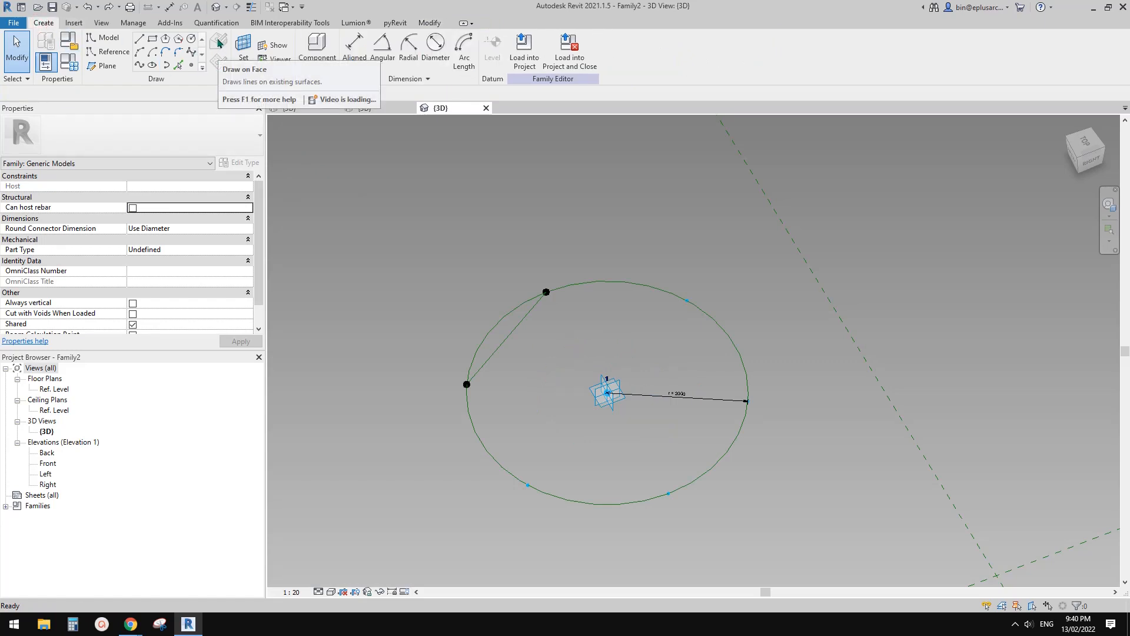
middle_click_drag(530, 250, 514, 255)
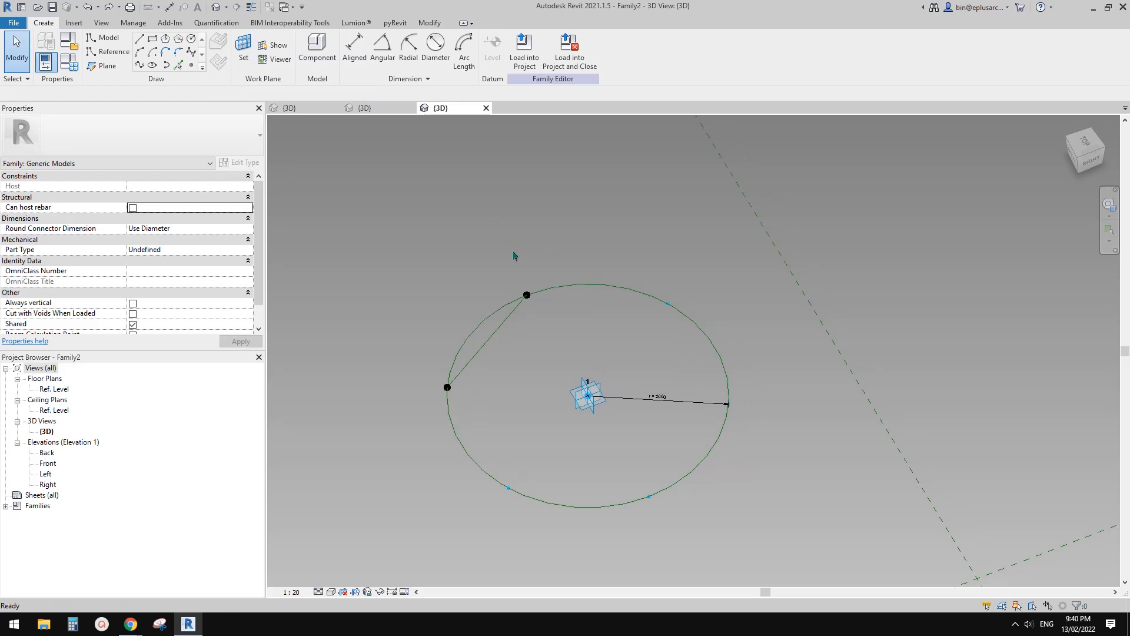
left_click(108, 52)
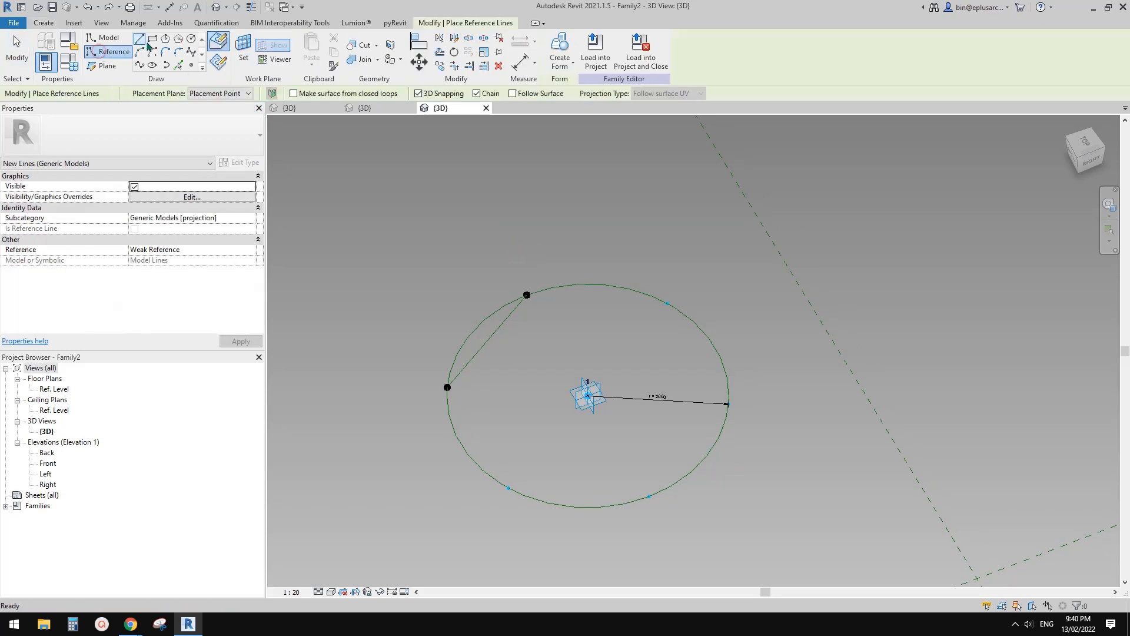
key("Escape")
key("Escape")
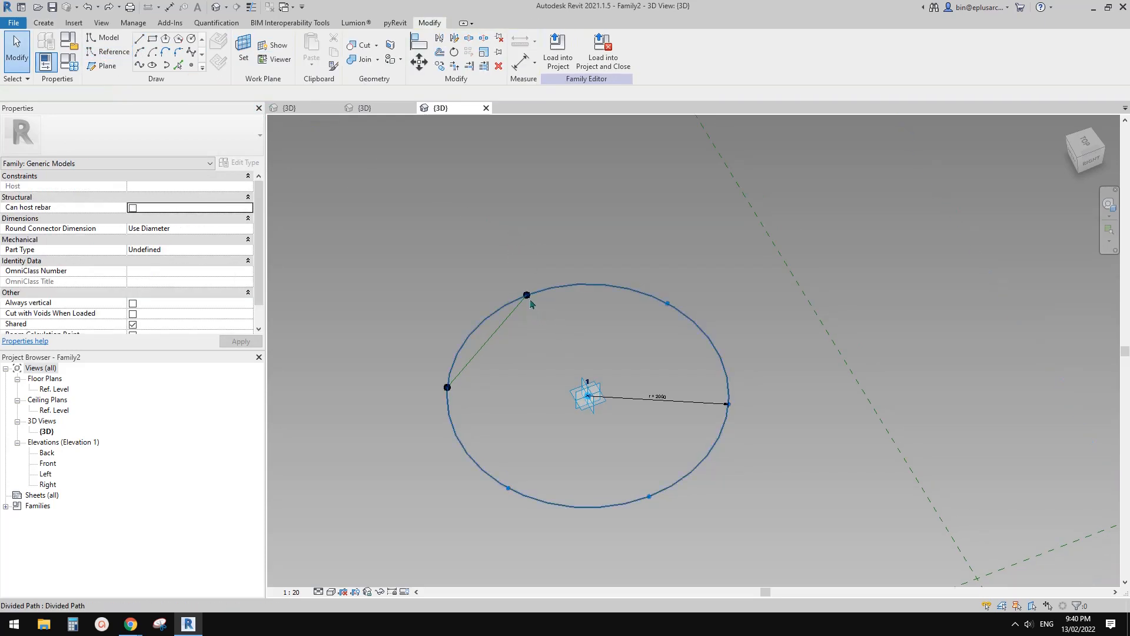
- Replace the single reference line with a chain of reference lines on face through all six division nodes of the circle
left_click(498, 335)
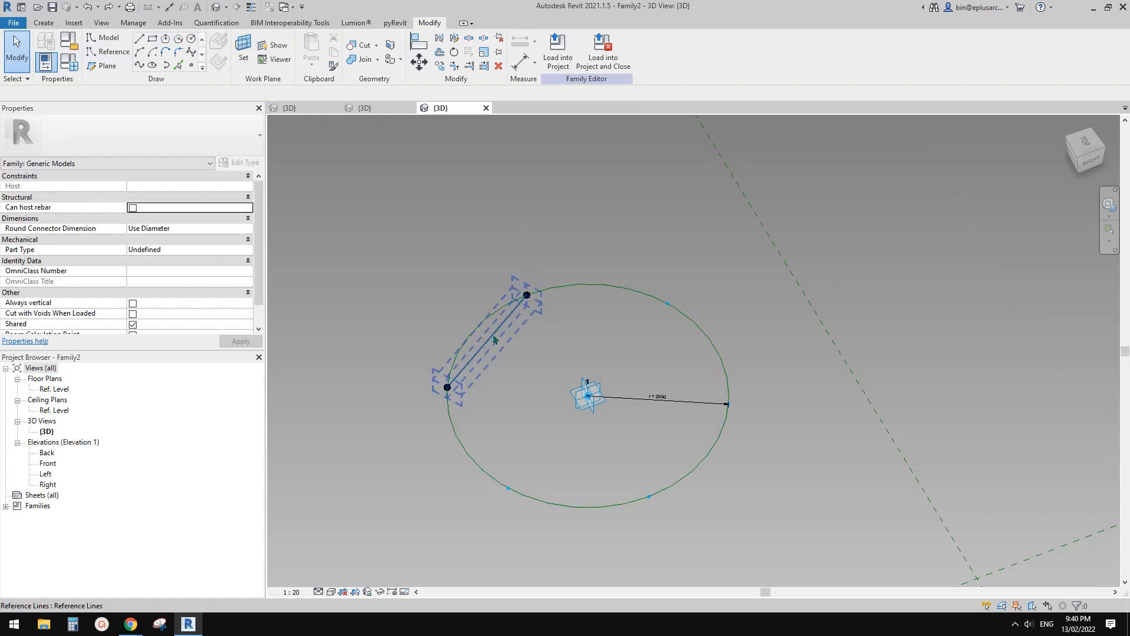
key("Delete")
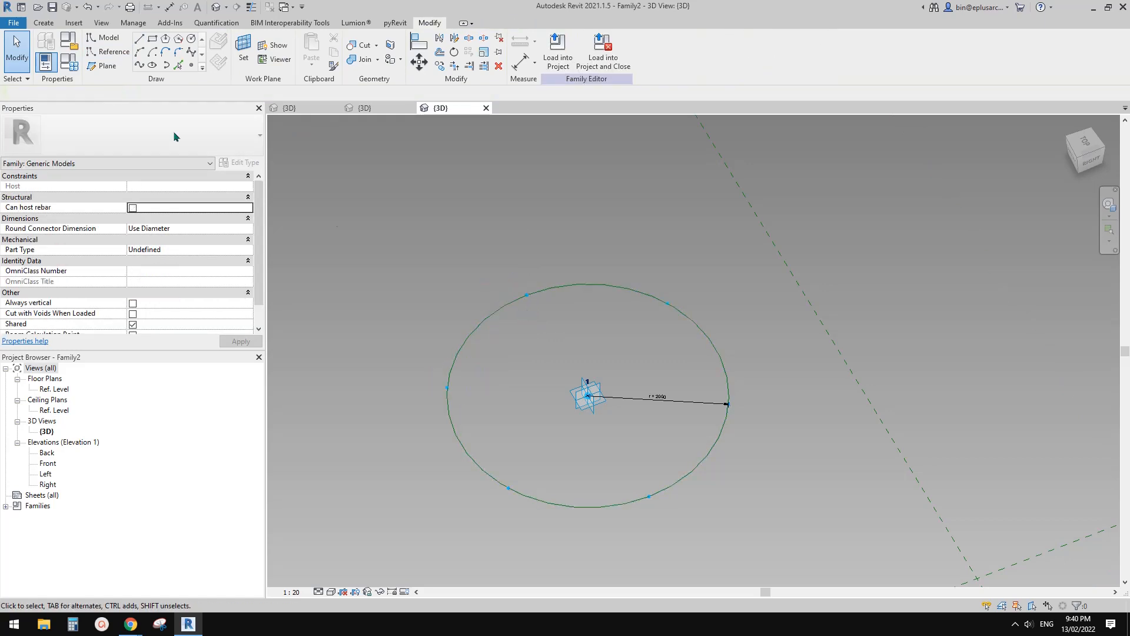
left_click(109, 52)
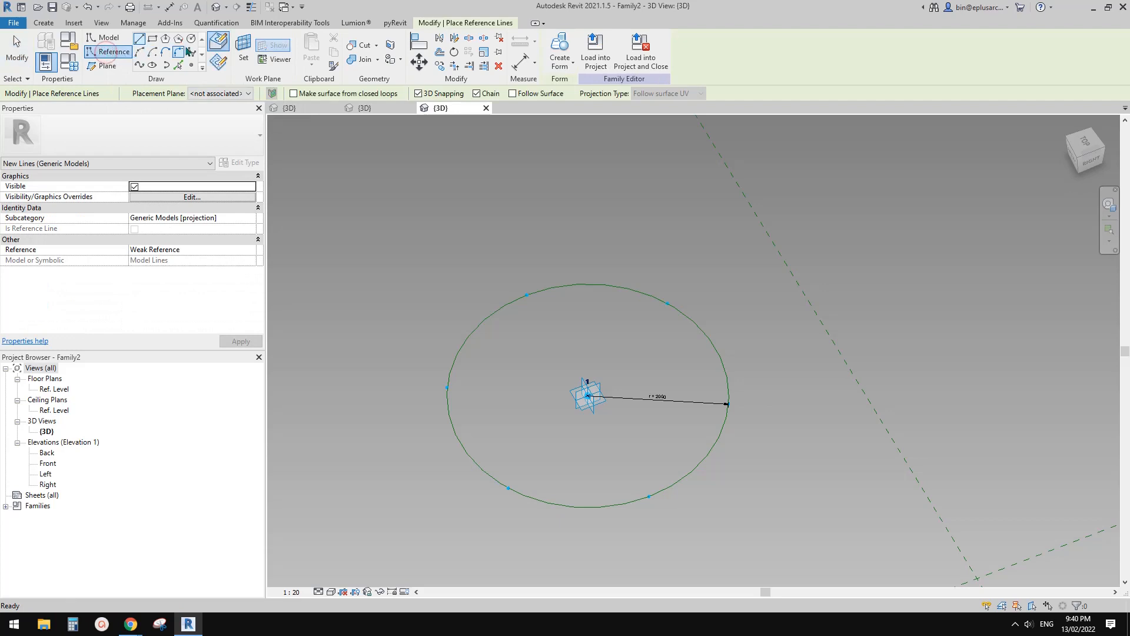
left_click(218, 43)
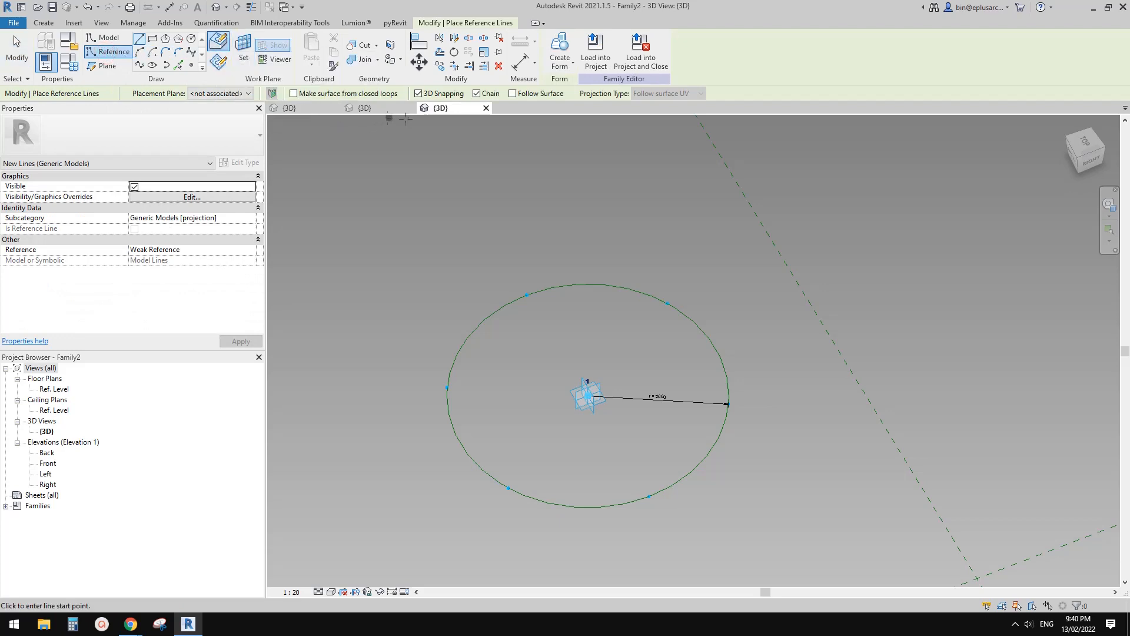
left_click(526, 294)
left_click(666, 303)
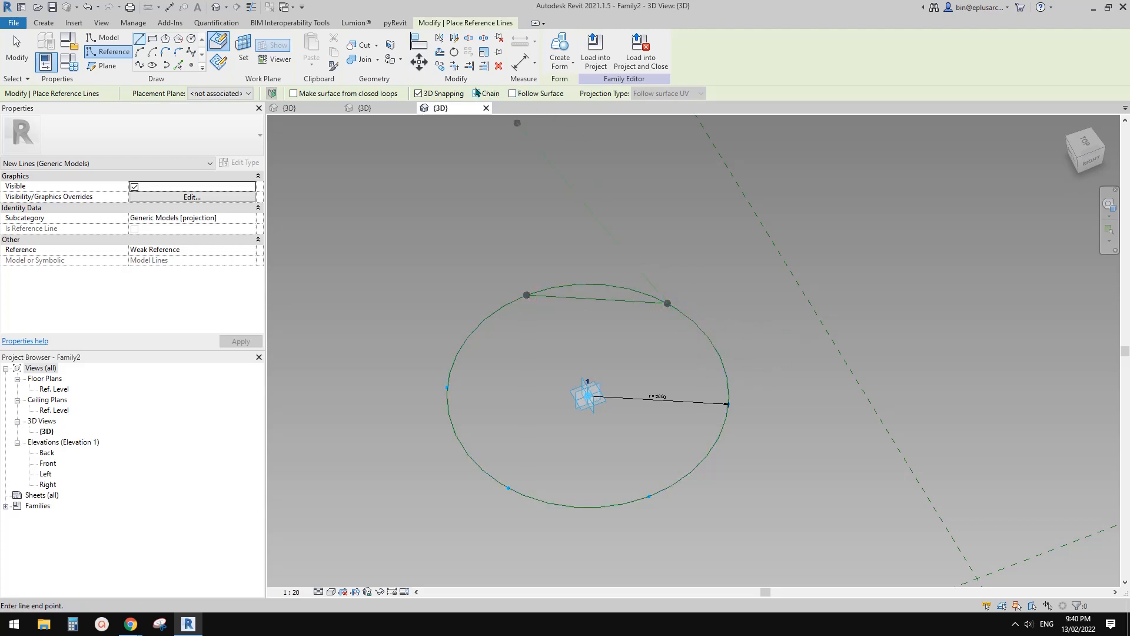
left_click(728, 404)
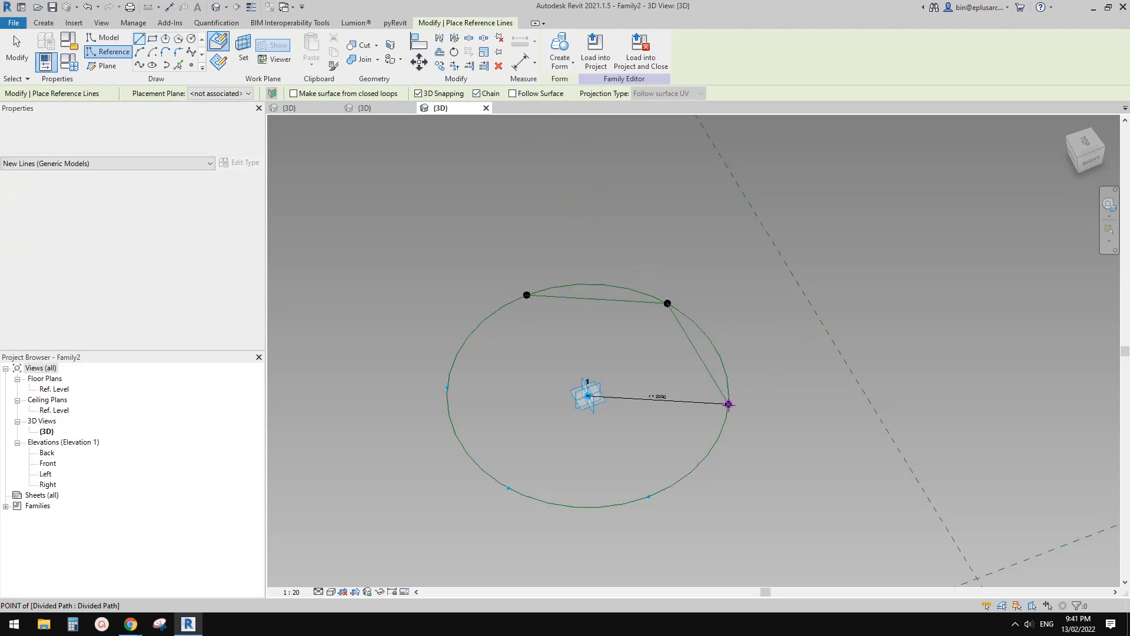
left_click(649, 496)
left_click(508, 488)
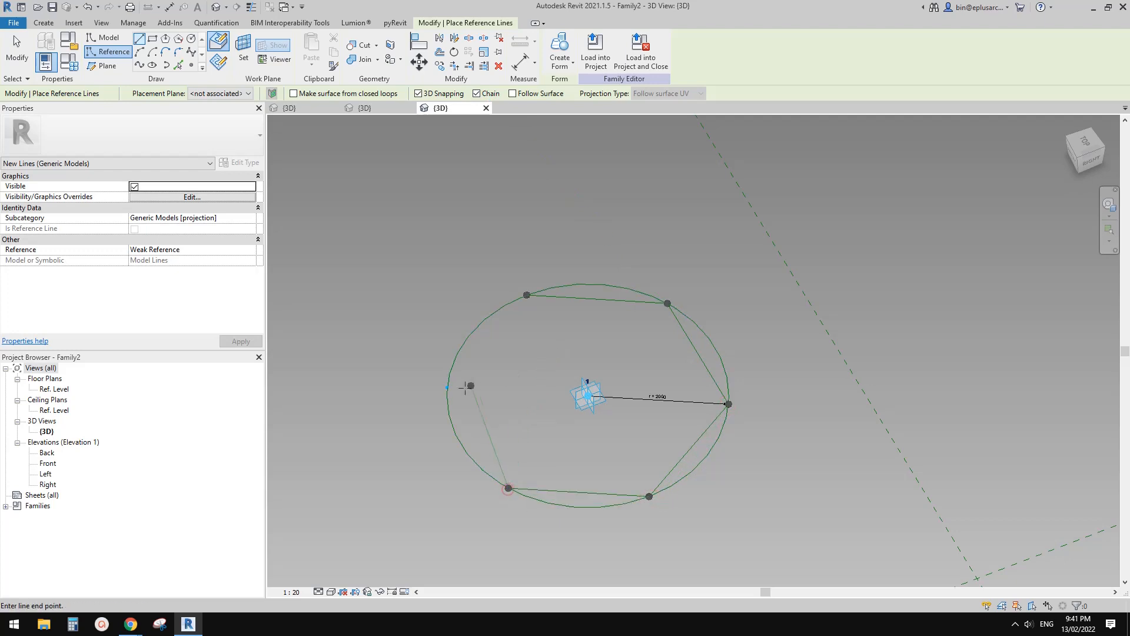
left_click(447, 387)
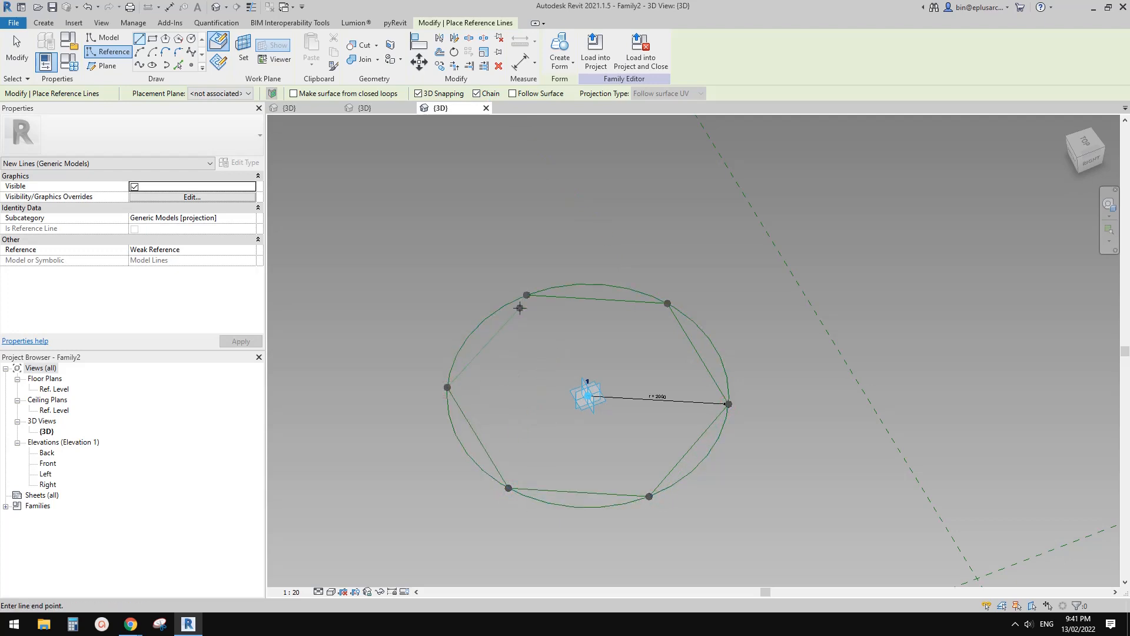
left_click(526, 294)
key("Escape")
key("Escape")
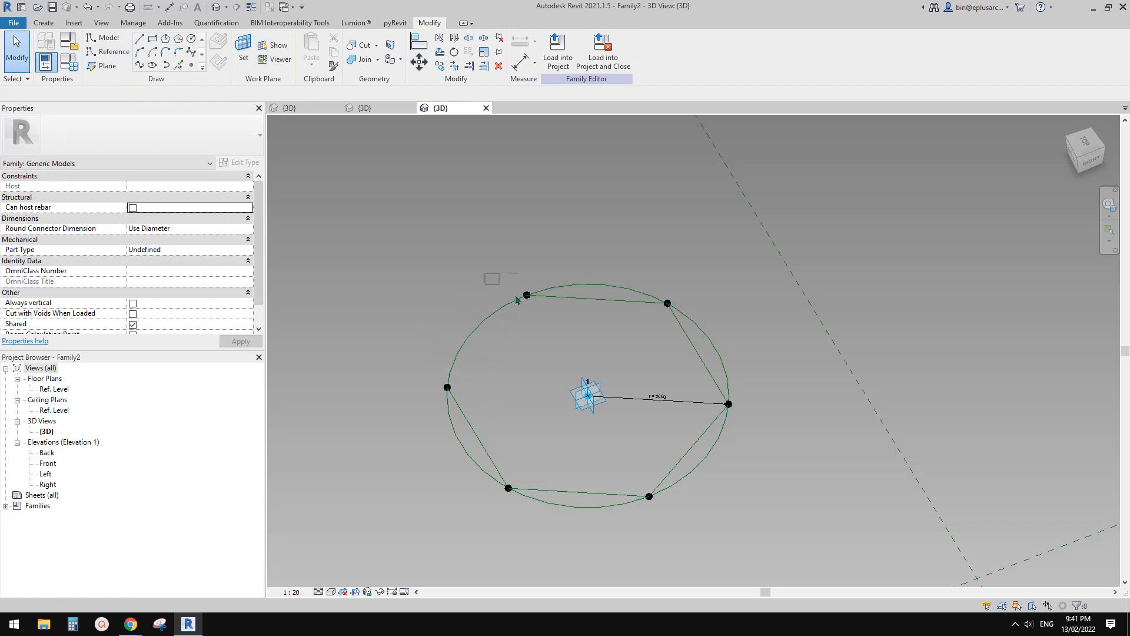
- Join the hexagon's two unconnected points with a spline through points and convert it to a reference line
left_click_drag(422, 358, 493, 400, "ctrl")
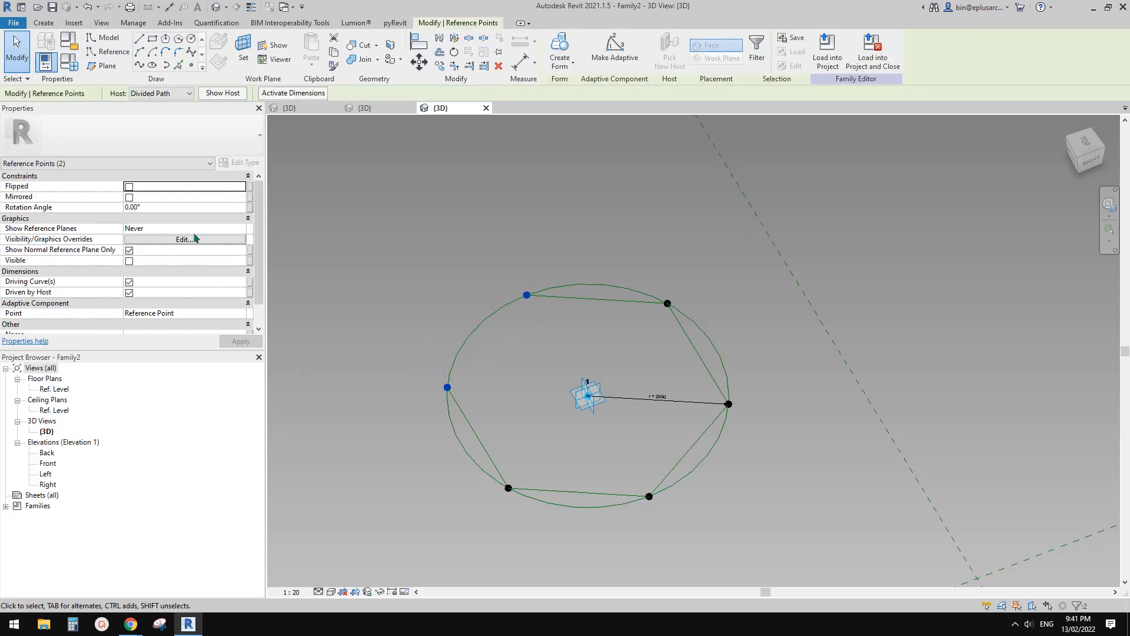
left_click(140, 65)
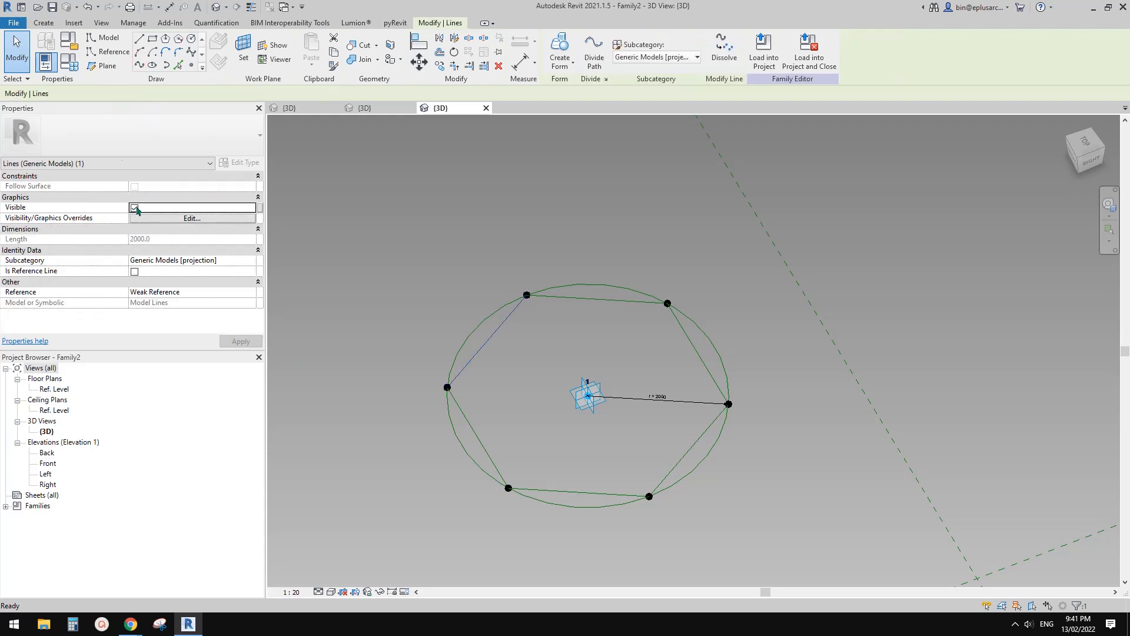
left_click(134, 271)
left_click(580, 315)
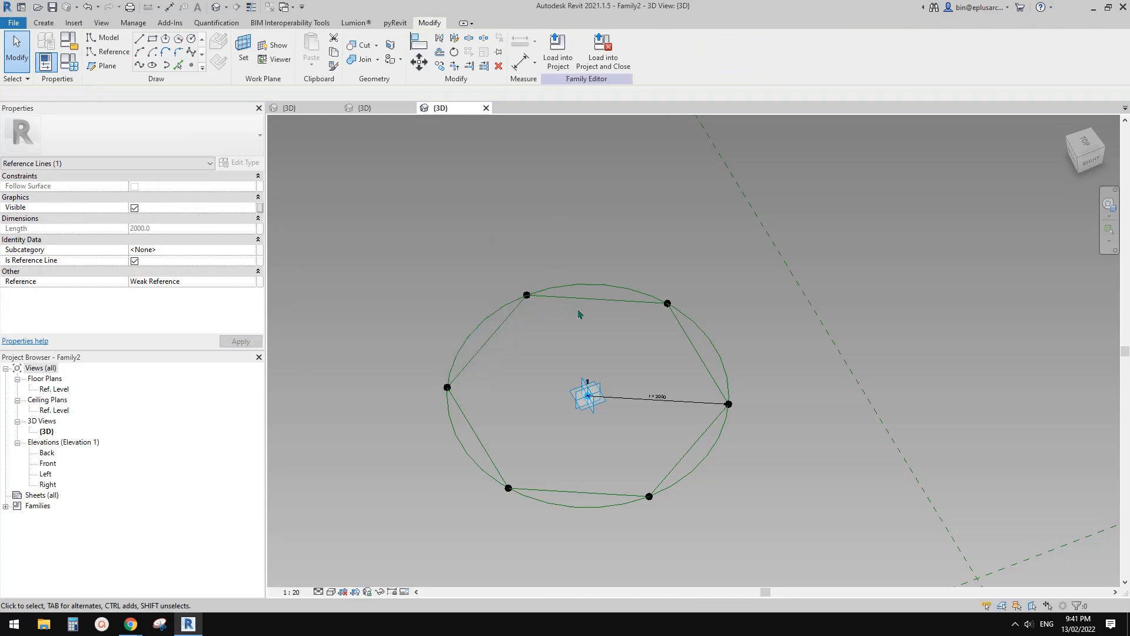
- Set the circle's labelled radius dimension r to 1500
key("Tab")
left_click(592, 304)
left_click(651, 282)
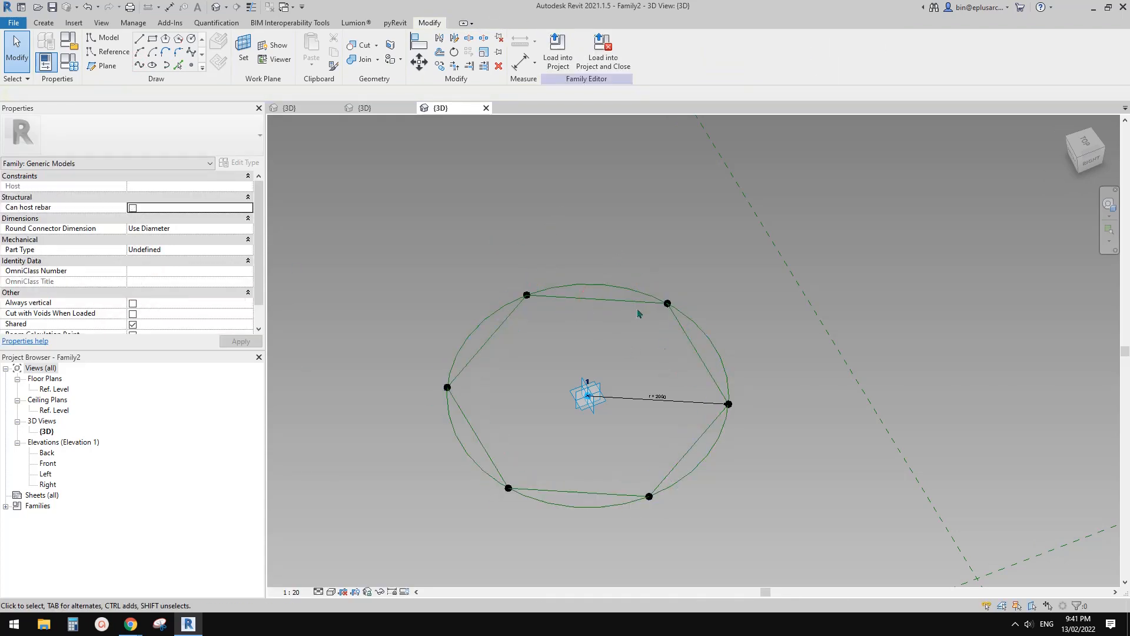
left_click(657, 393)
left_click(658, 395)
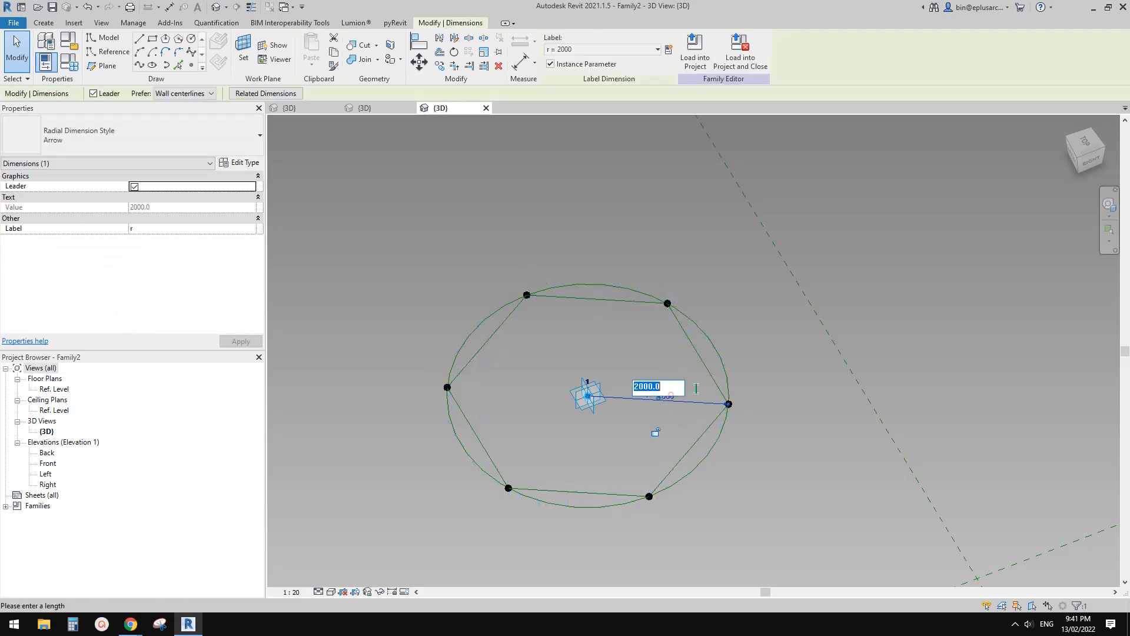
type("1500")
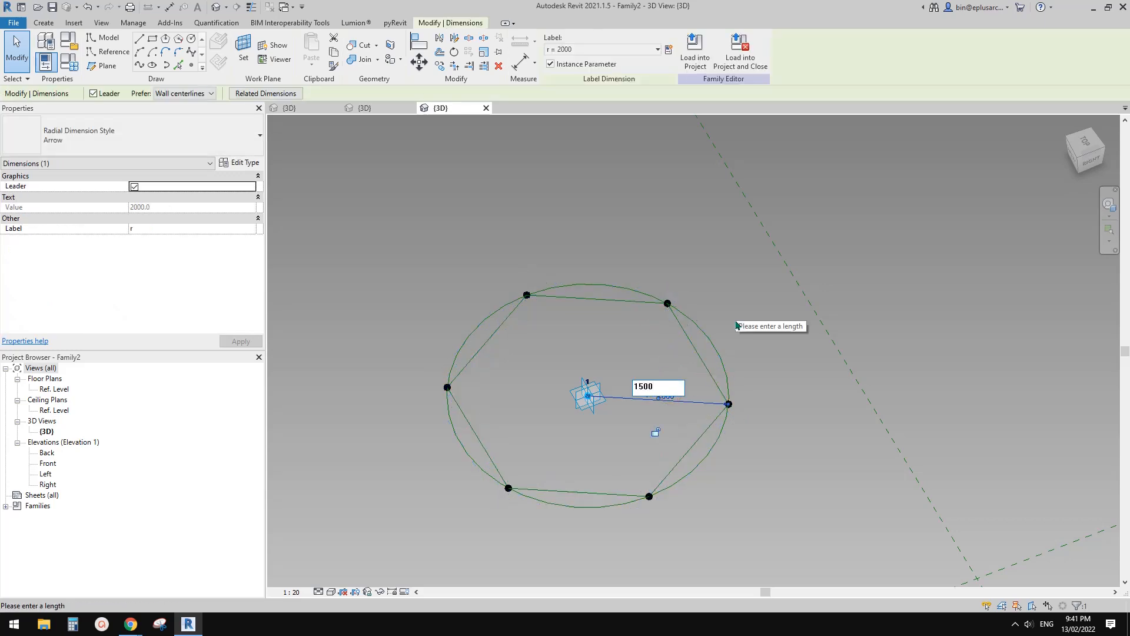
key("Return")
left_click(737, 326)
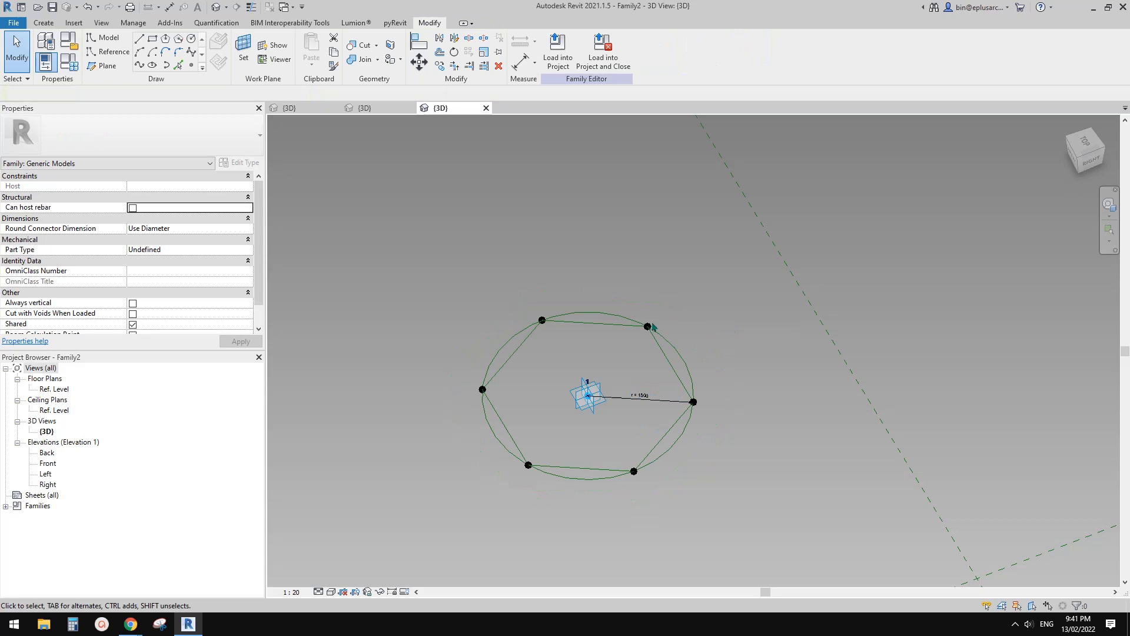
- Create a solid extruded form from the closed loop of six hexagon reference lines
left_click(609, 331)
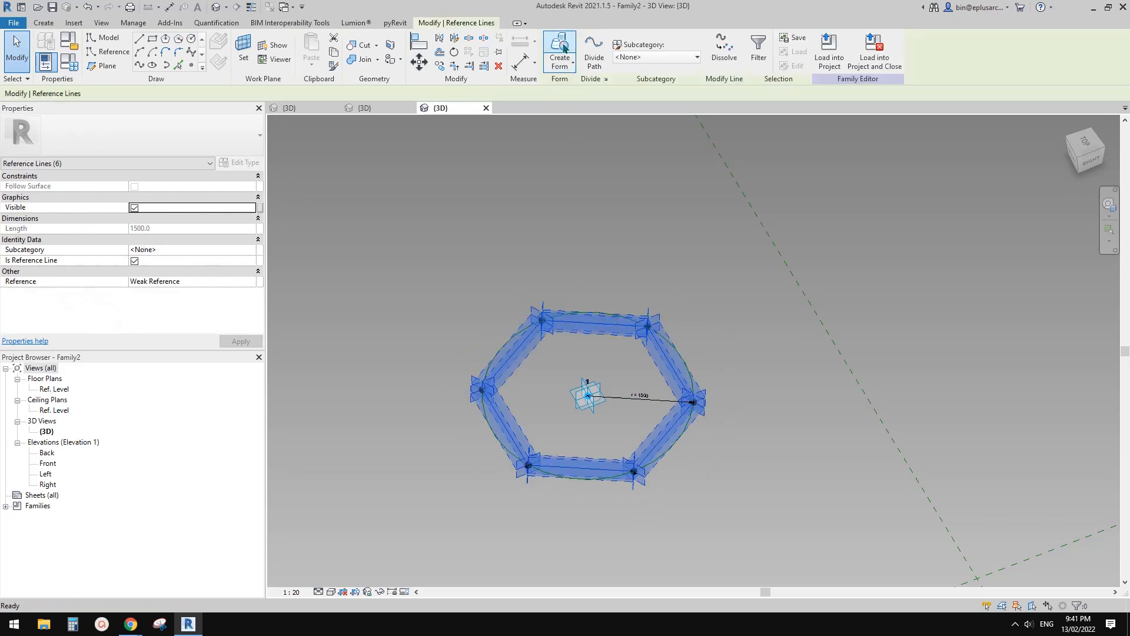
left_click(560, 65)
left_click(511, 524)
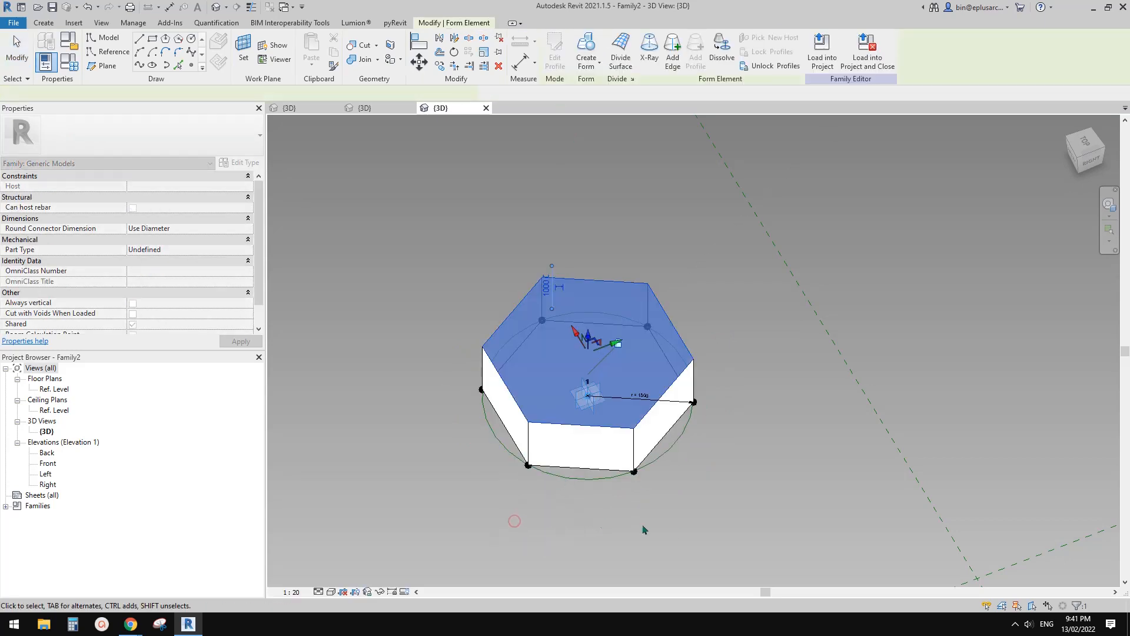
- Set the hexagon form's positive offset and negative offset to 50 each
left_click(612, 457)
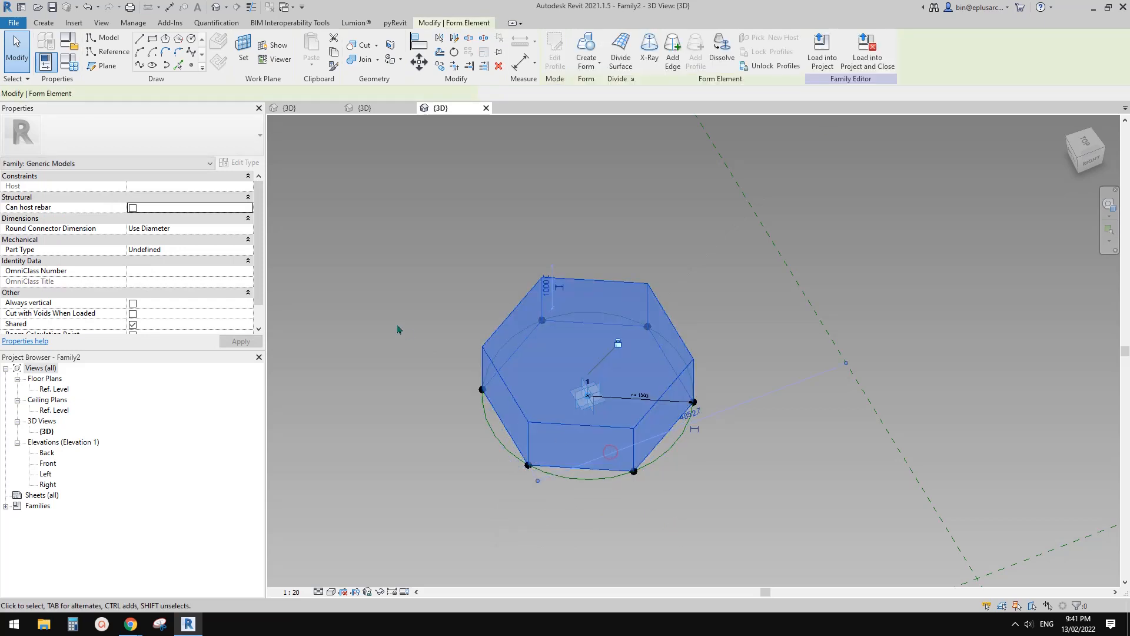
left_click(199, 187)
type("50")
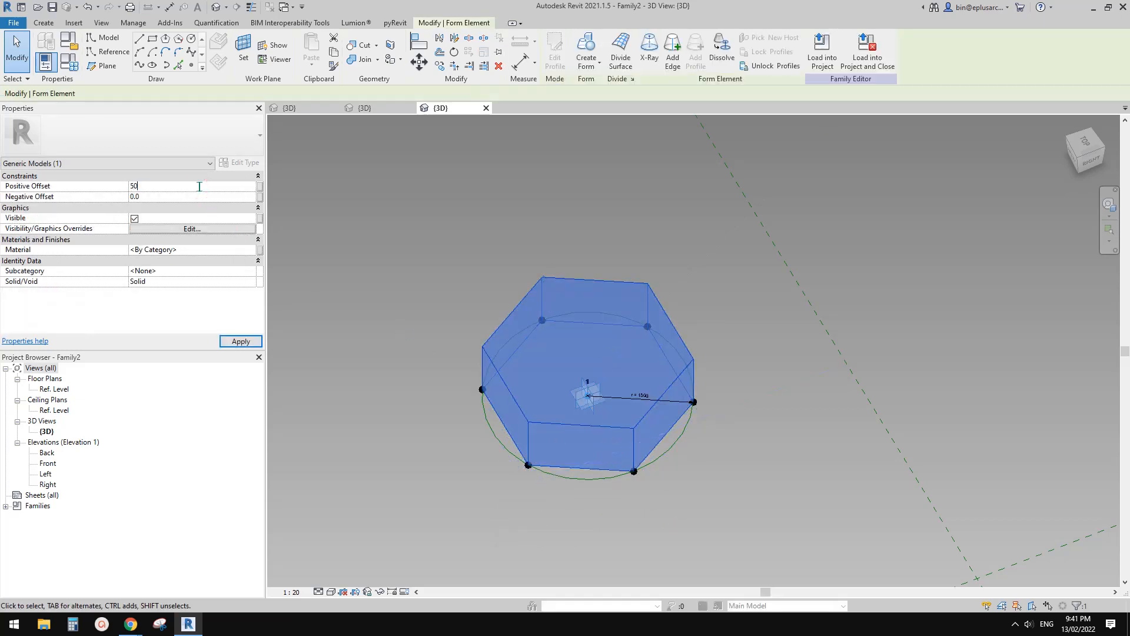
type("50")
key("Return")
left_click(437, 211)
left_click(508, 387)
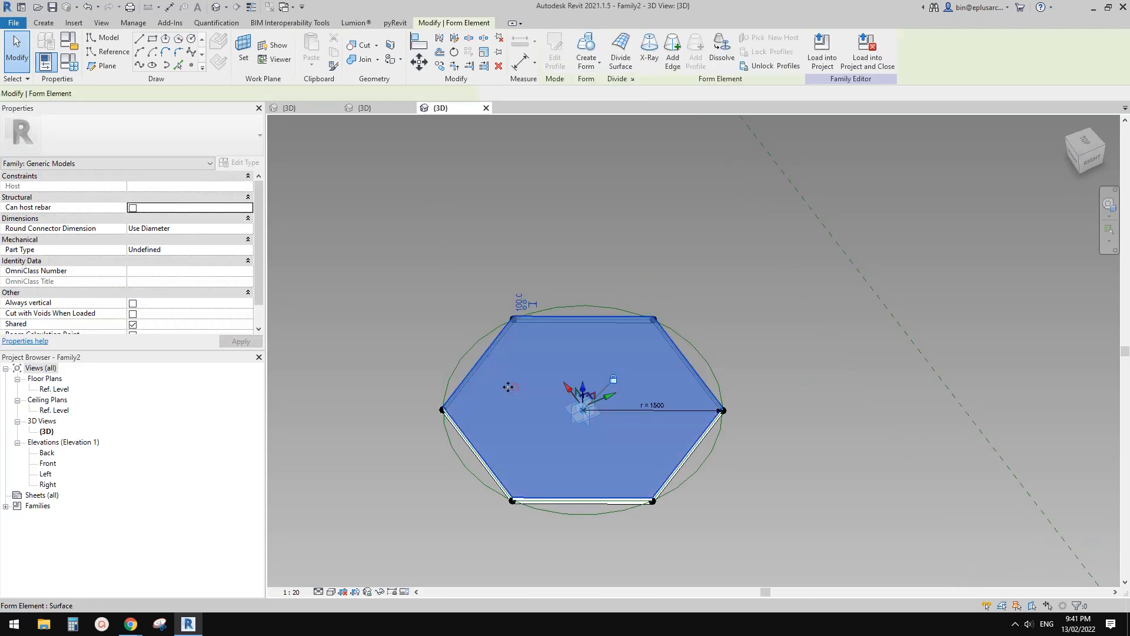
key("Escape")
key("Tab")
left_click(580, 476)
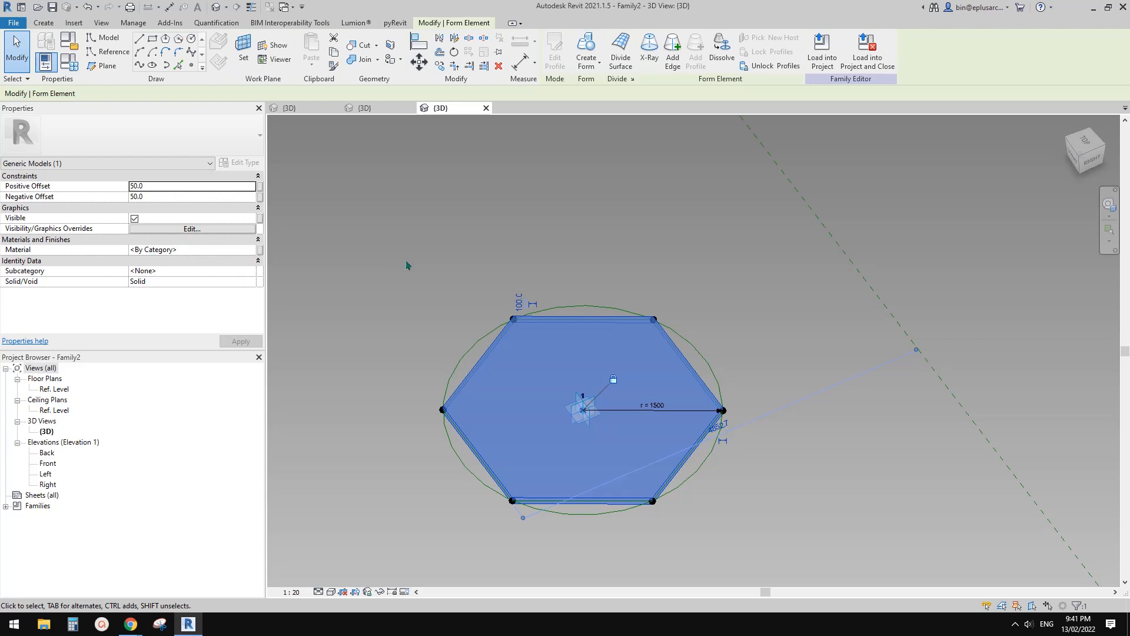
- Load Family2 into Family5.rfa, overwriting the existing version of the family
middle_click_drag(406, 265, 439, 247)
left_click(822, 50)
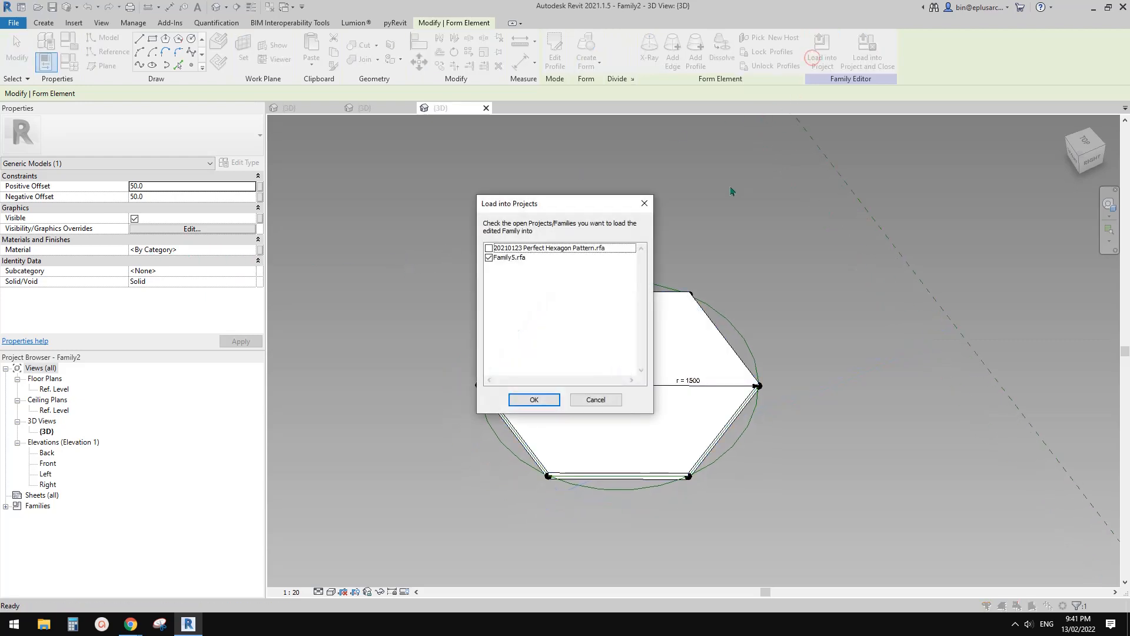
left_click(533, 401)
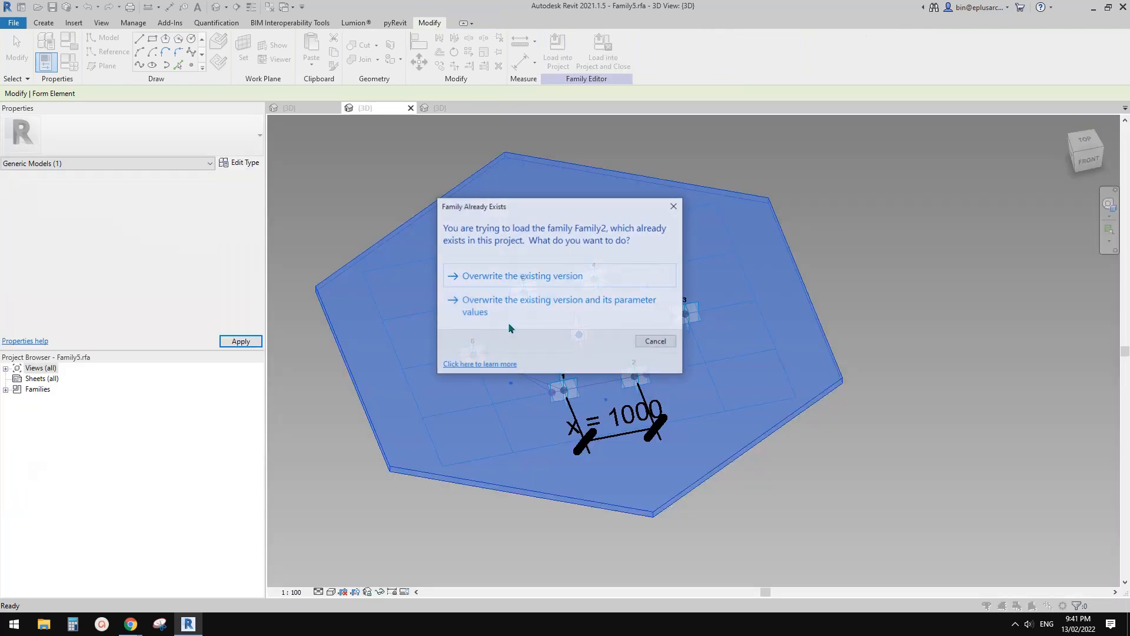
left_click(530, 287)
middle_click_drag(738, 337, 712, 343)
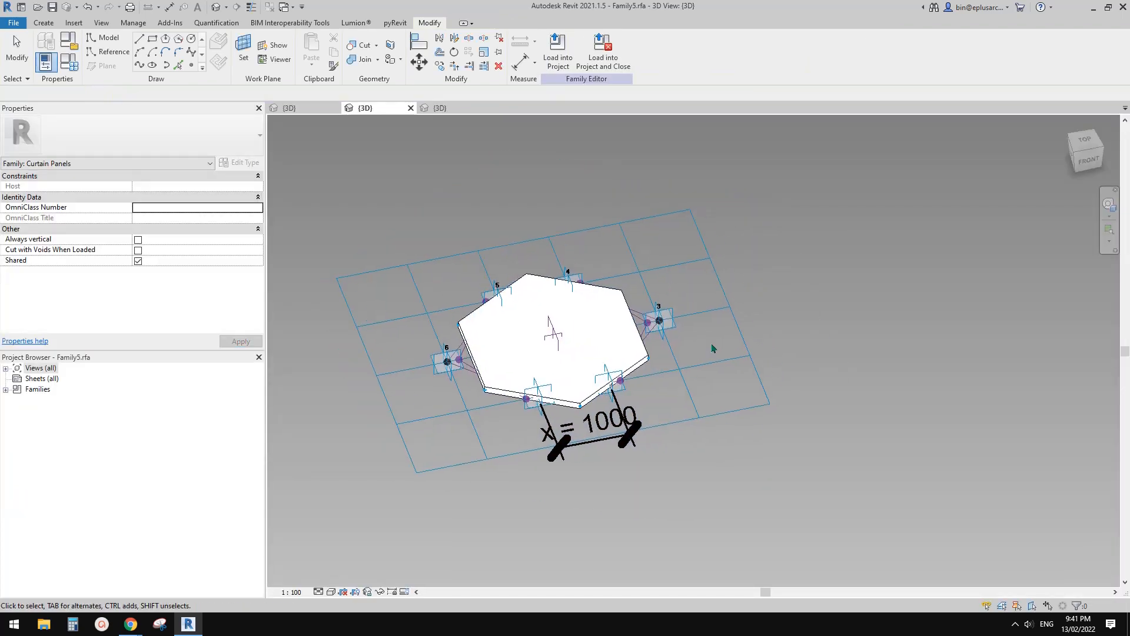
- Examine from several angles how the nested hexagon and its centre placement point are oriented relative to the panel's adaptive points
left_click(612, 355)
middle_click_drag(648, 406, 548, 431, "shift")
scroll(538, 426, "up", 1)
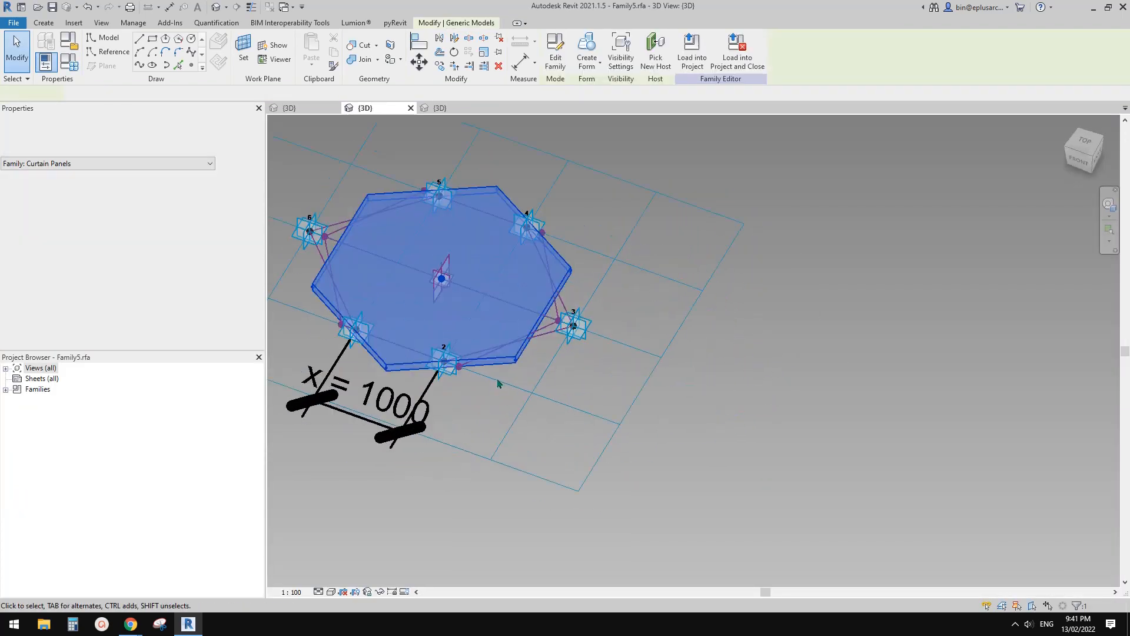
middle_click_drag(500, 383, 581, 400, "shift")
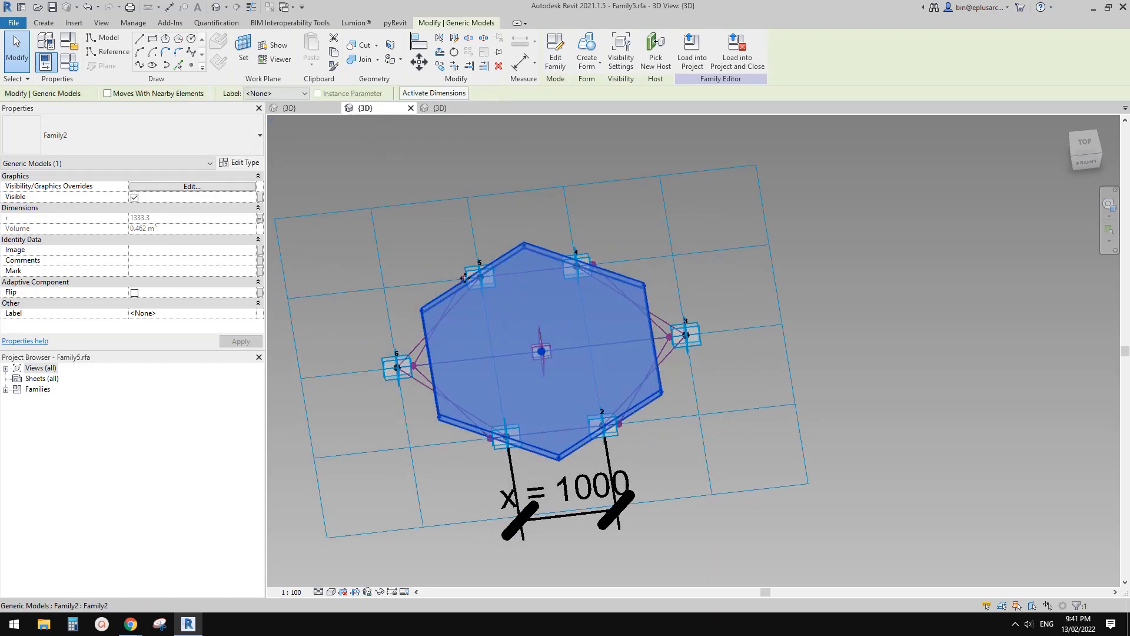
middle_click_drag(538, 333, 600, 389, "shift")
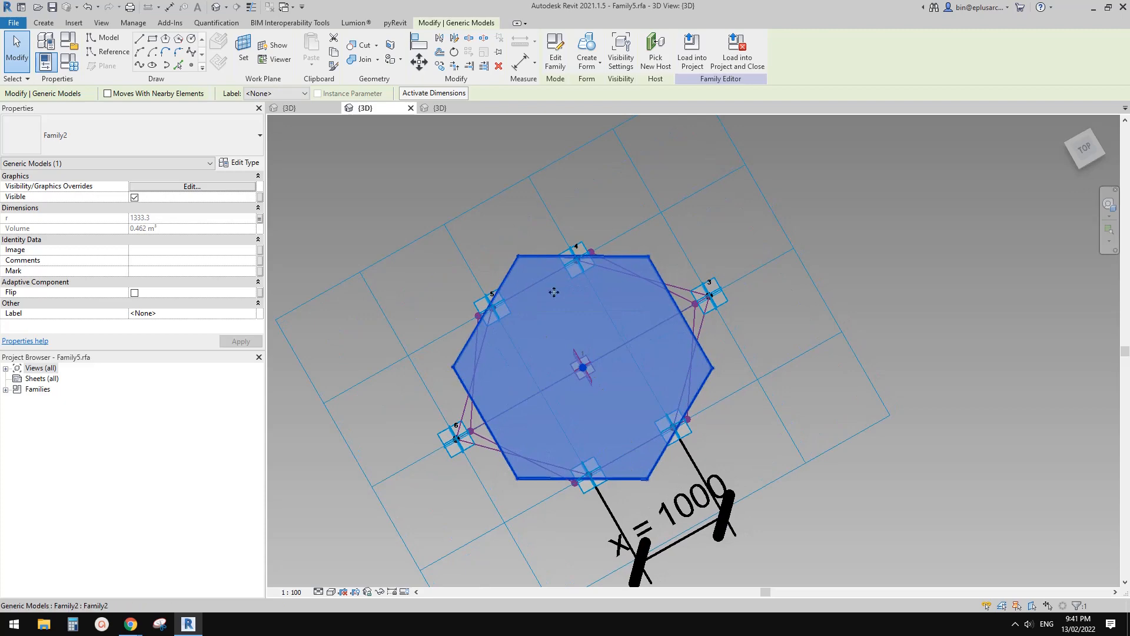
key("Escape")
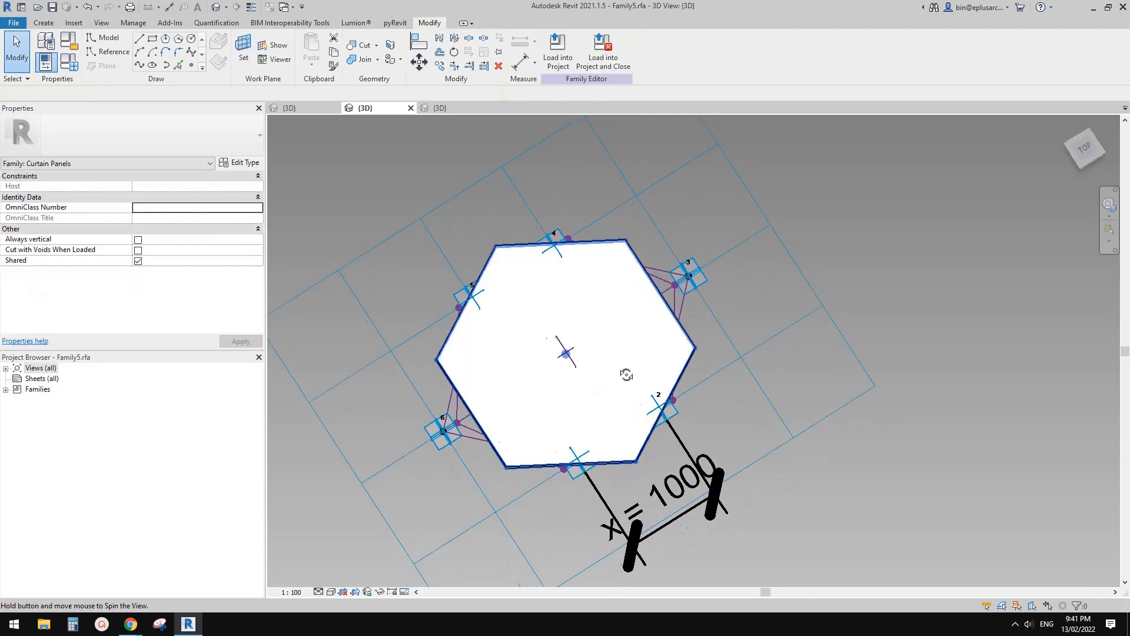
middle_click_drag(626, 379, 580, 404, "shift")
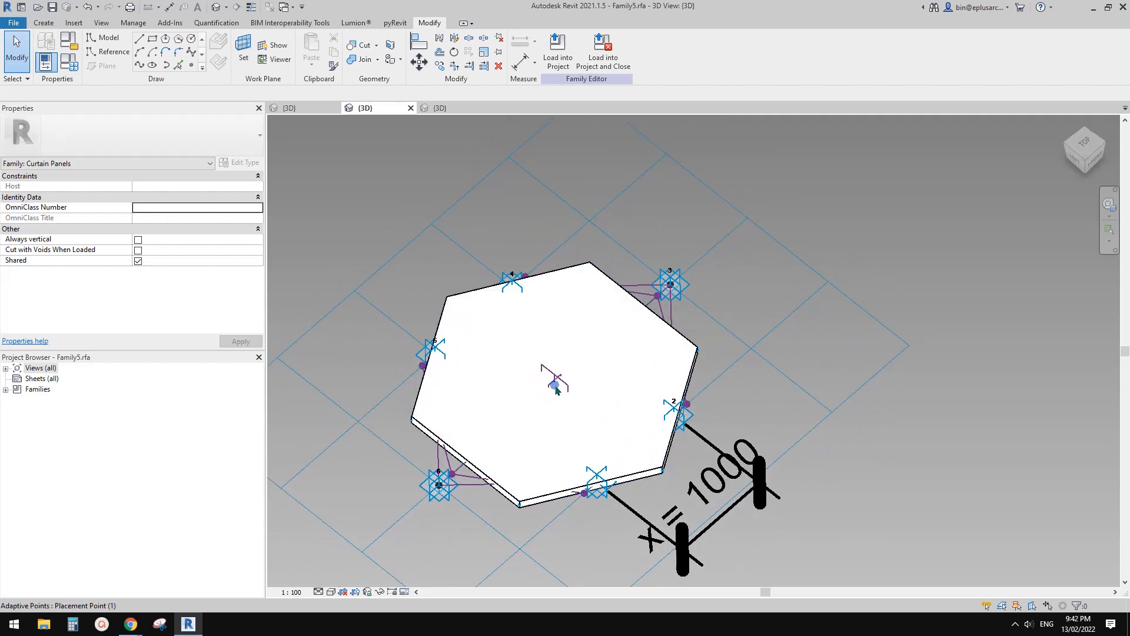
left_click(556, 390)
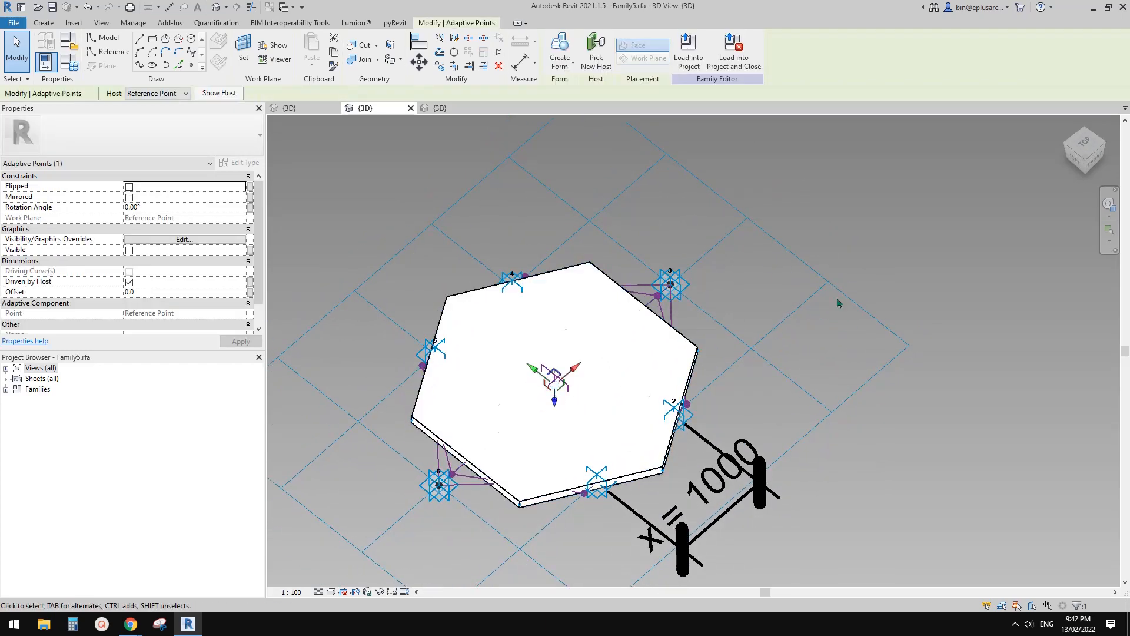
left_click(937, 248)
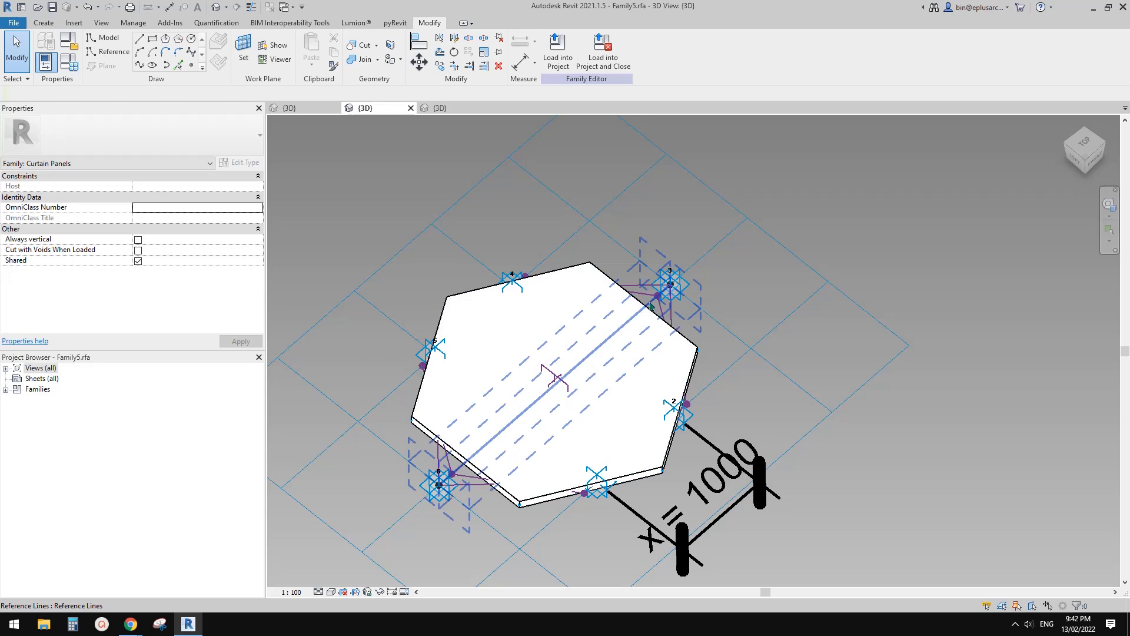
- Set the rotation angle of the adaptive placement point at the hexagon's centre to 30°
left_click(556, 388)
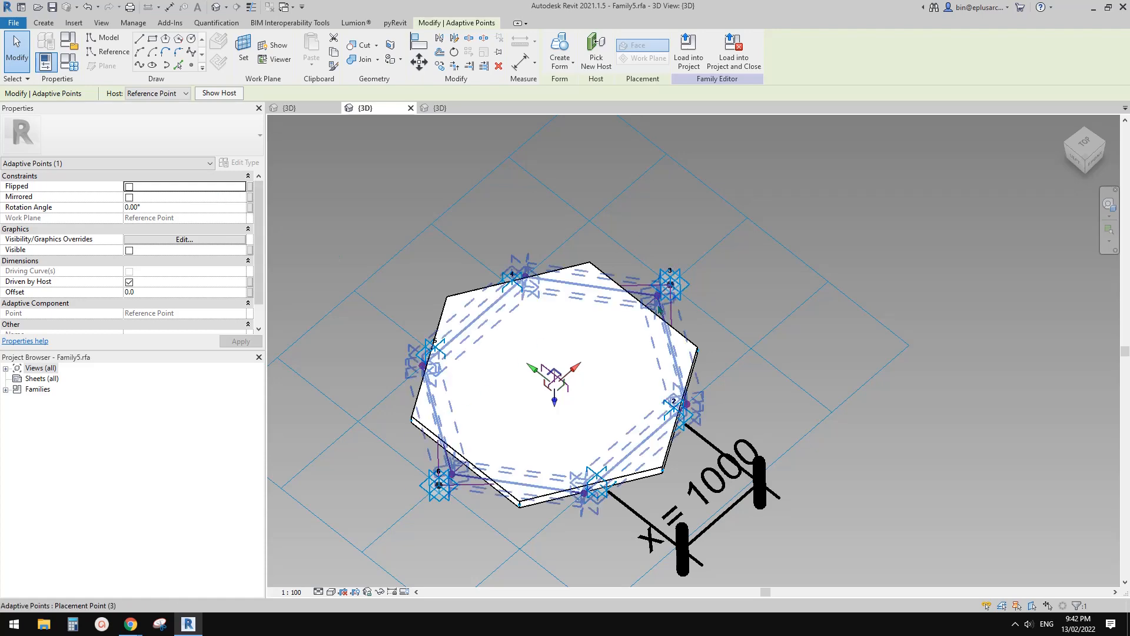
left_click(173, 207)
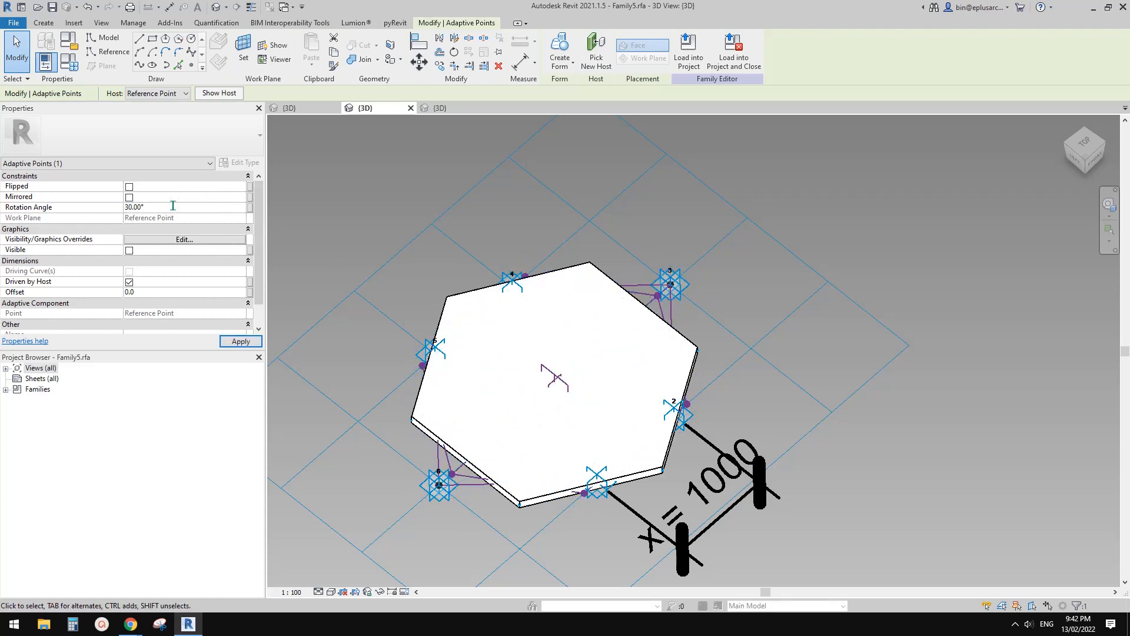
key("Return")
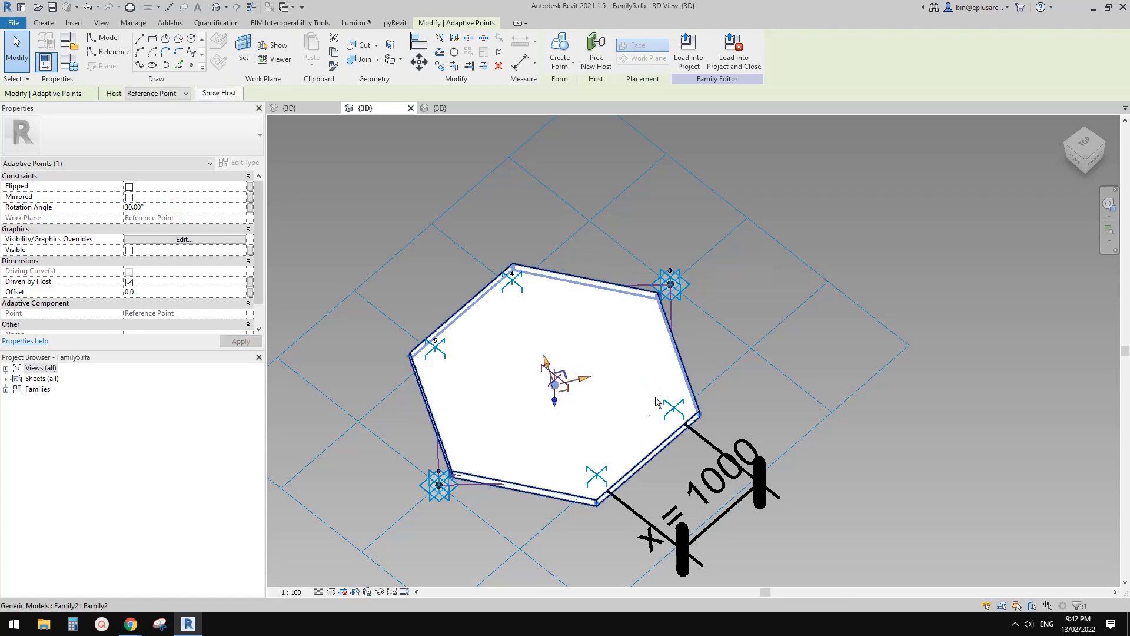
- Set the rotation angle of the hosted reference point at the nested hexagon's centre to 30°
middle_click_drag(656, 402, 642, 316, "shift")
left_click(601, 401)
key("Escape")
middle_click_drag(635, 356, 536, 351, "shift")
scroll(676, 339, "up", 2)
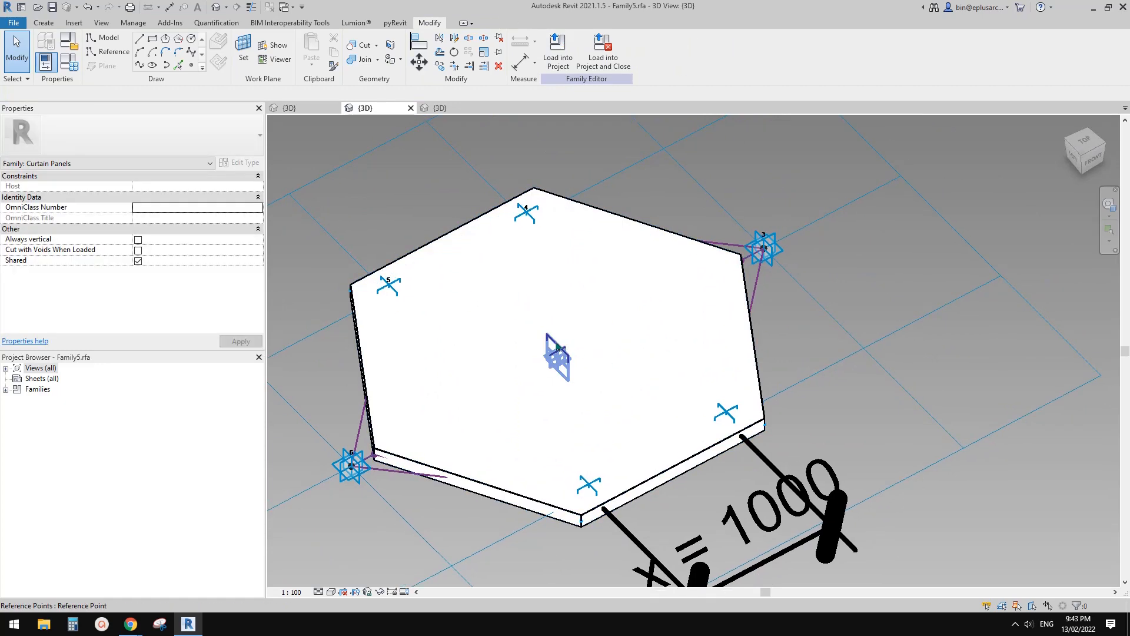
left_click(558, 347)
middle_click_drag(556, 350, 593, 322, "shift")
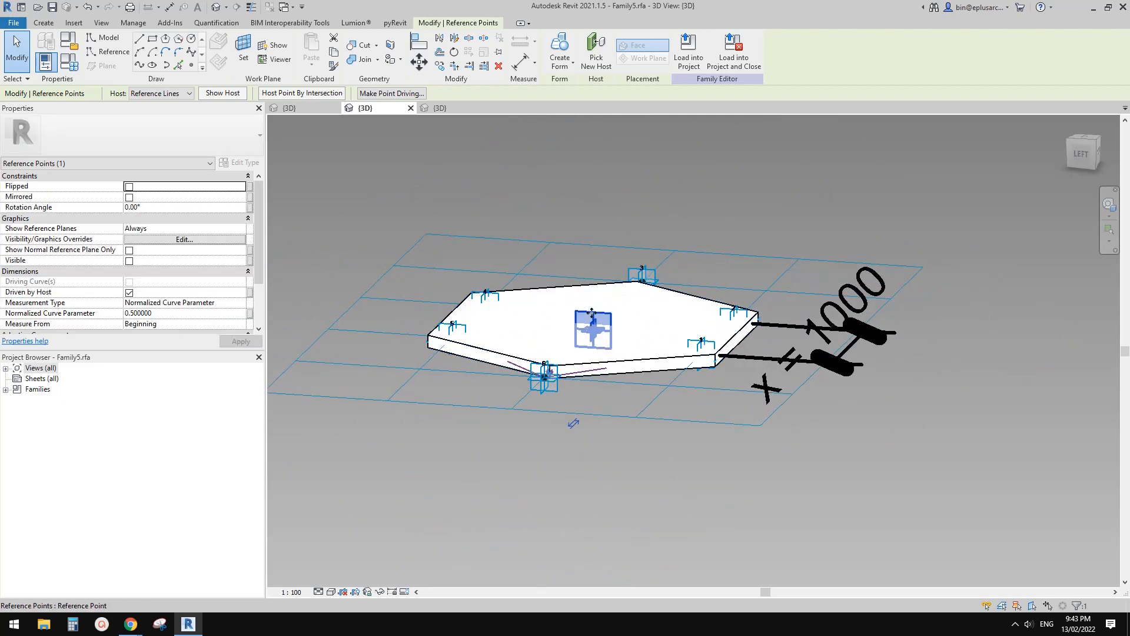
middle_click_drag(572, 318, 570, 326, "shift")
left_click(167, 211)
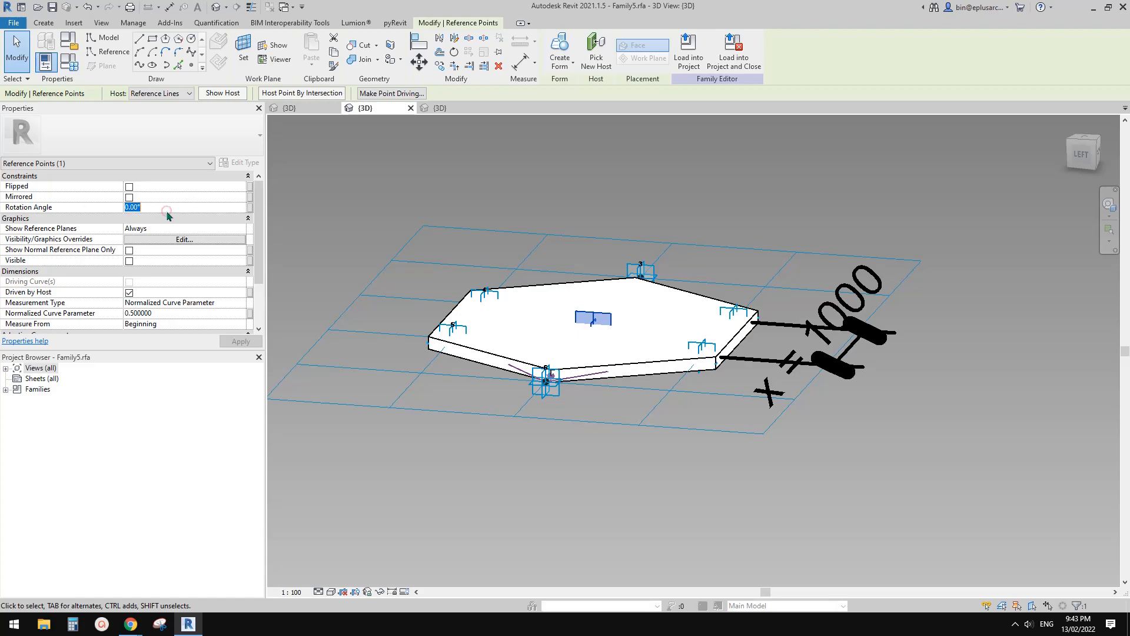
type("30")
key("Return")
middle_click_drag(600, 177, 633, 384, "shift")
- Link the centre reference point's rotation angle to a new instance family parameter named a
left_click(250, 207)
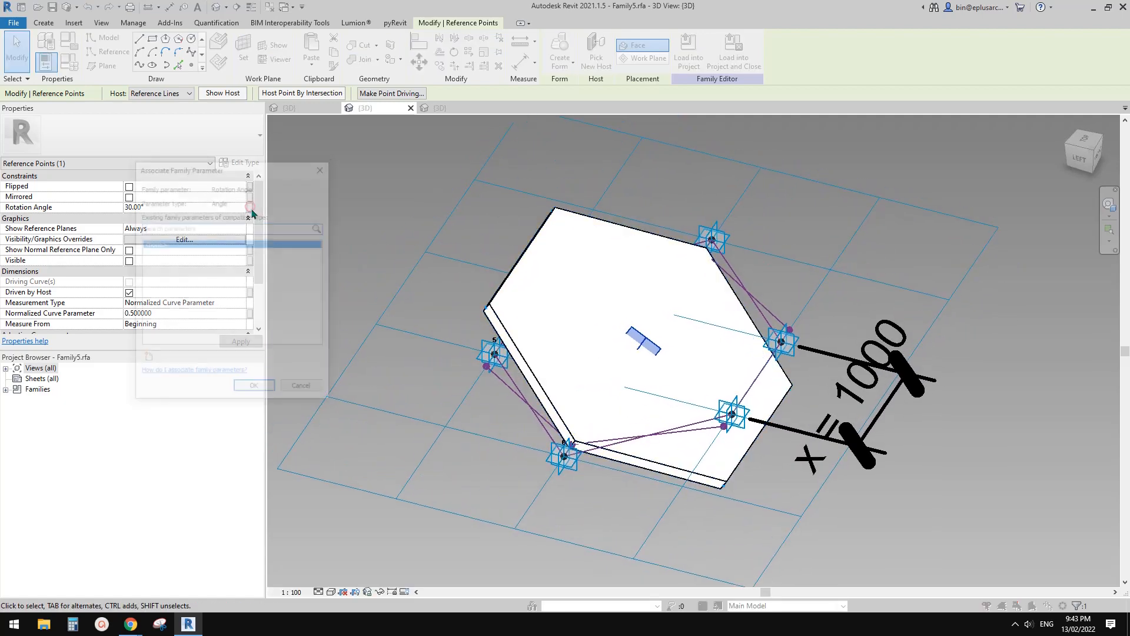
left_click(147, 359)
type("a")
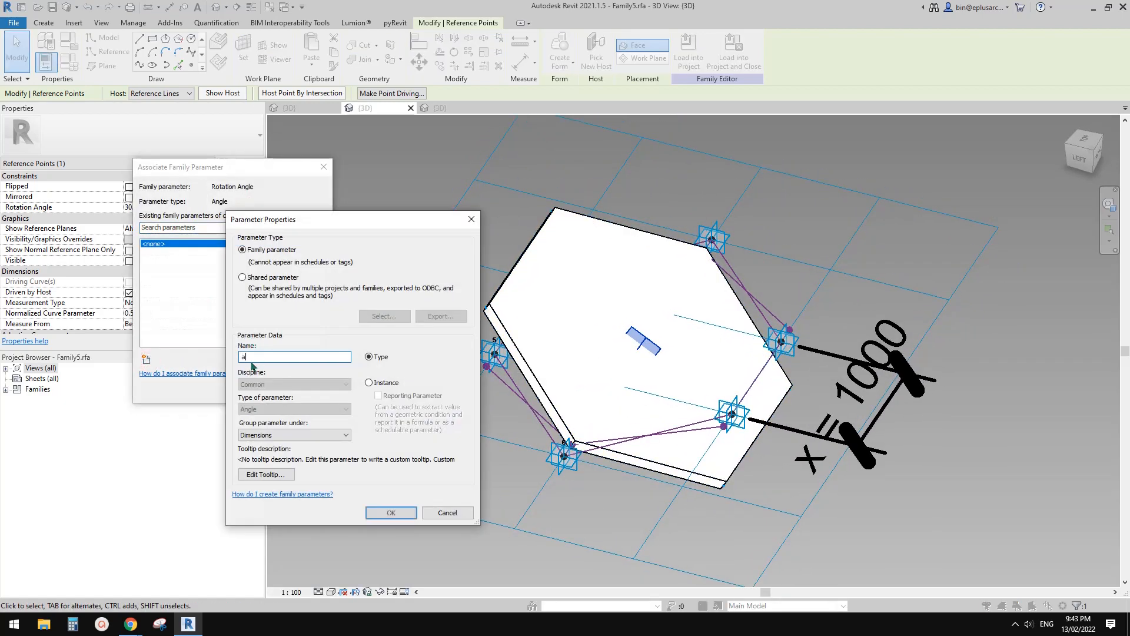
left_click(394, 514)
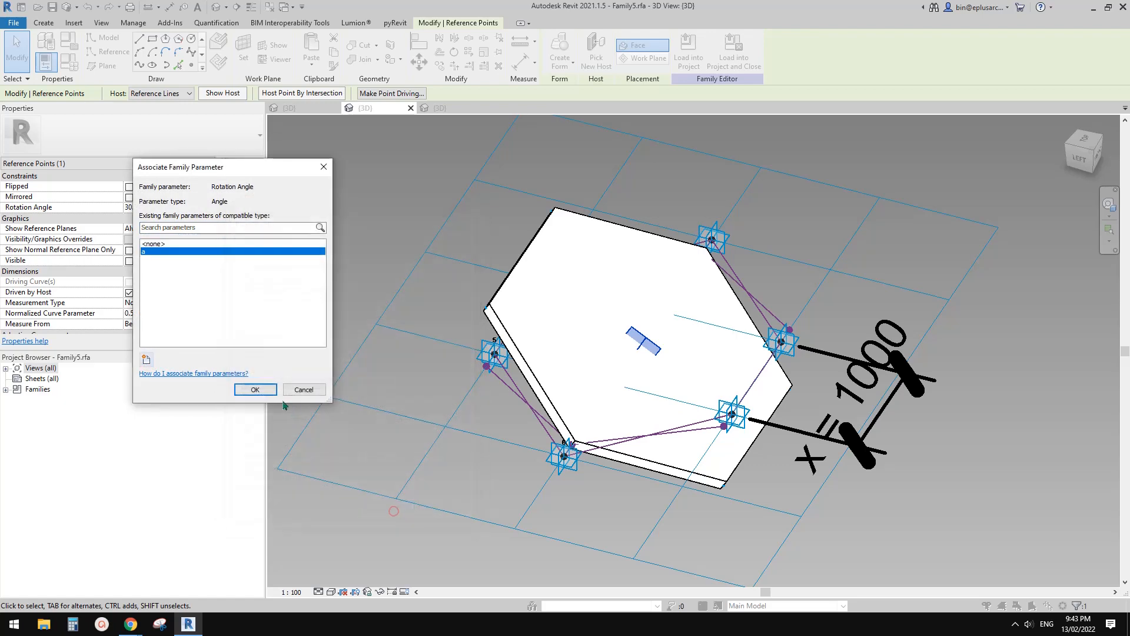
left_click(259, 388)
left_click(417, 327)
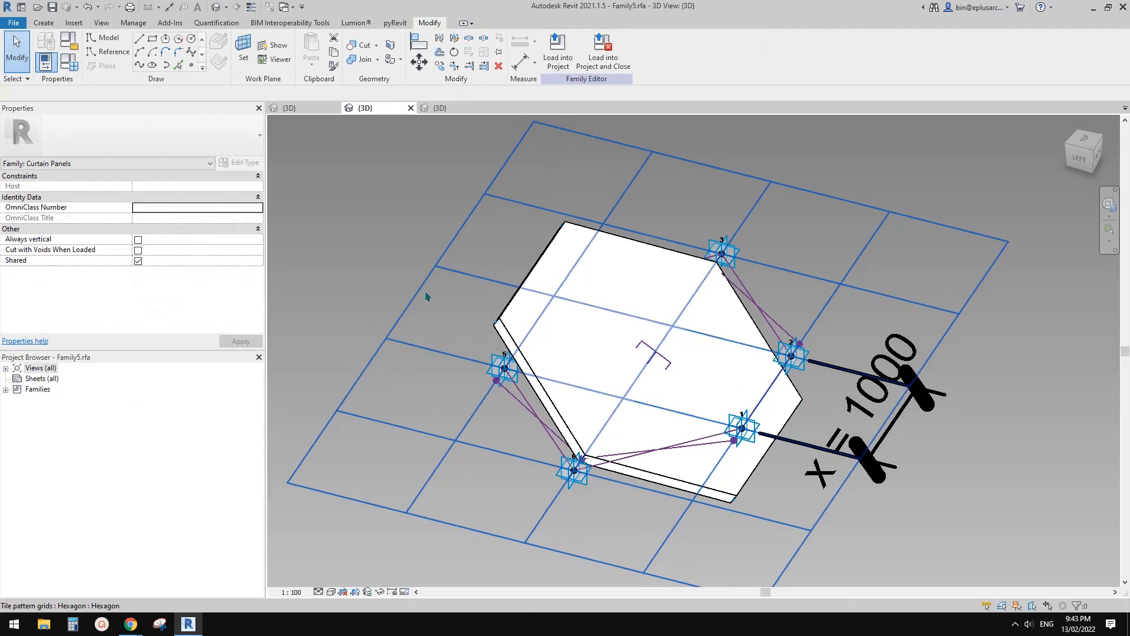
- Load Family5 into 20210123 Perfect Hexagon Pattern.rfa, overwriting the existing version and its parameter values
scroll(439, 294, "down", 2)
middle_click_drag(523, 315, 520, 174, "shift")
left_click(314, 109)
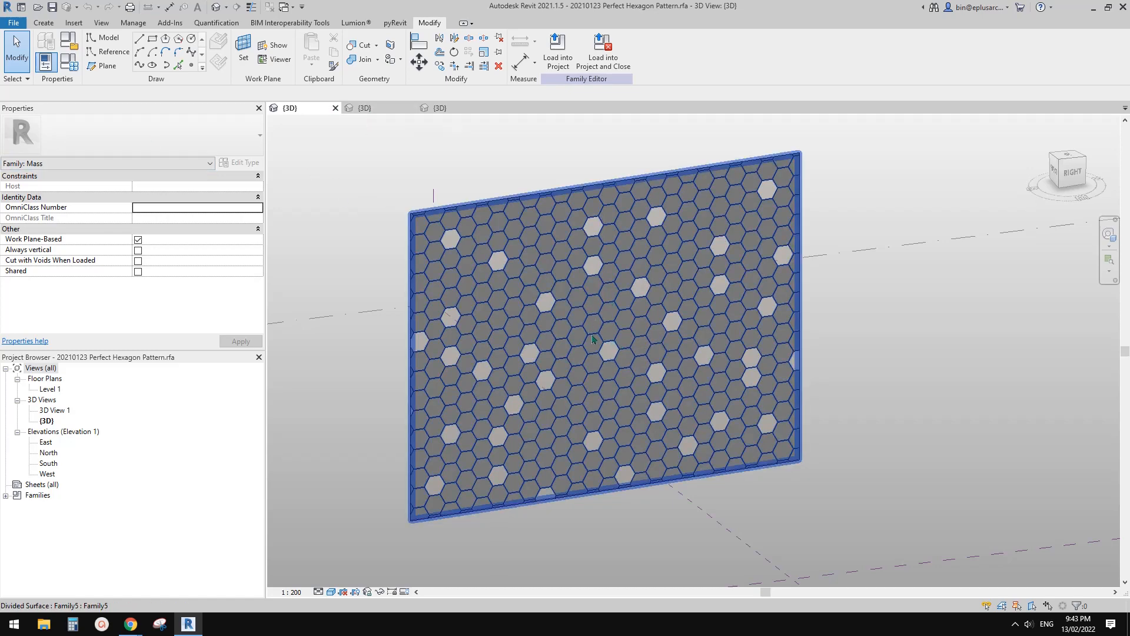
left_click(369, 108)
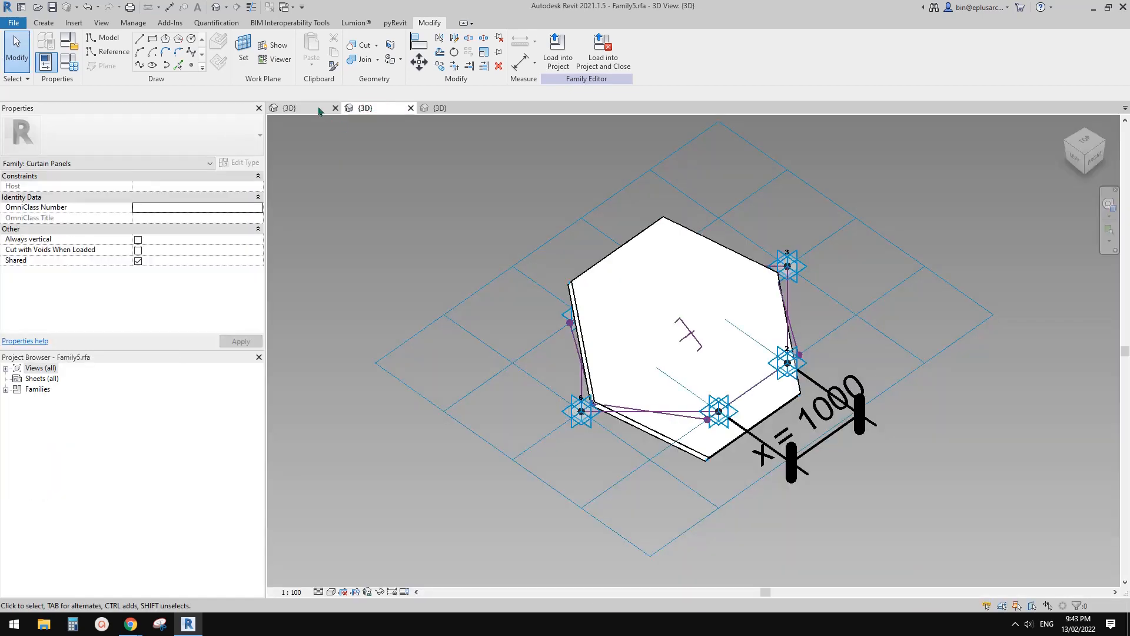
left_click(315, 106)
left_click(382, 112)
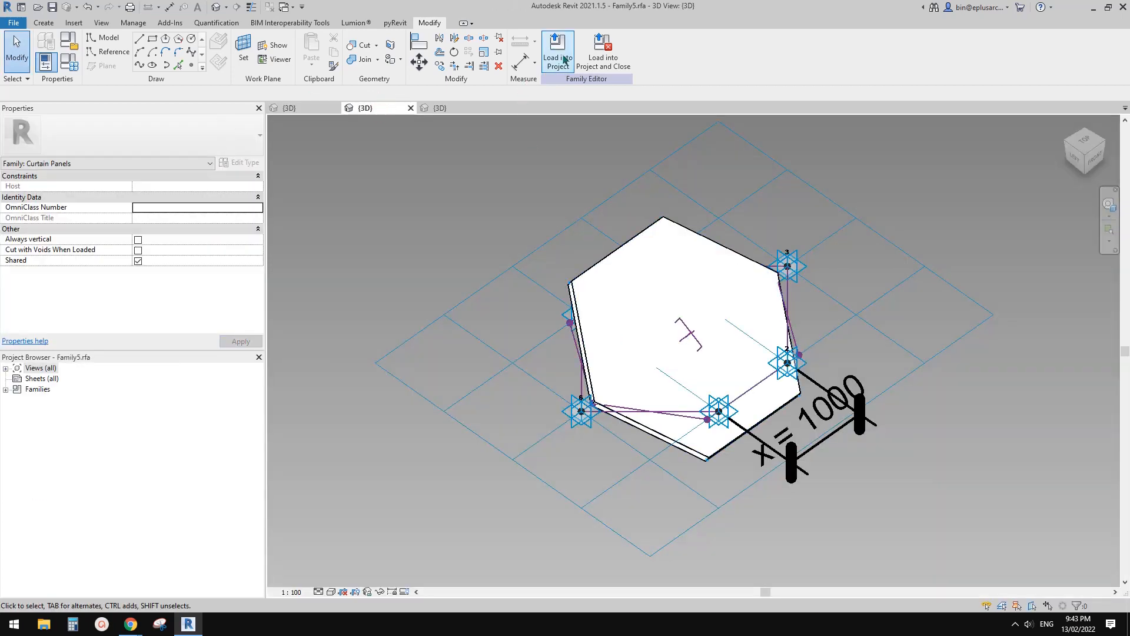
left_click(564, 59)
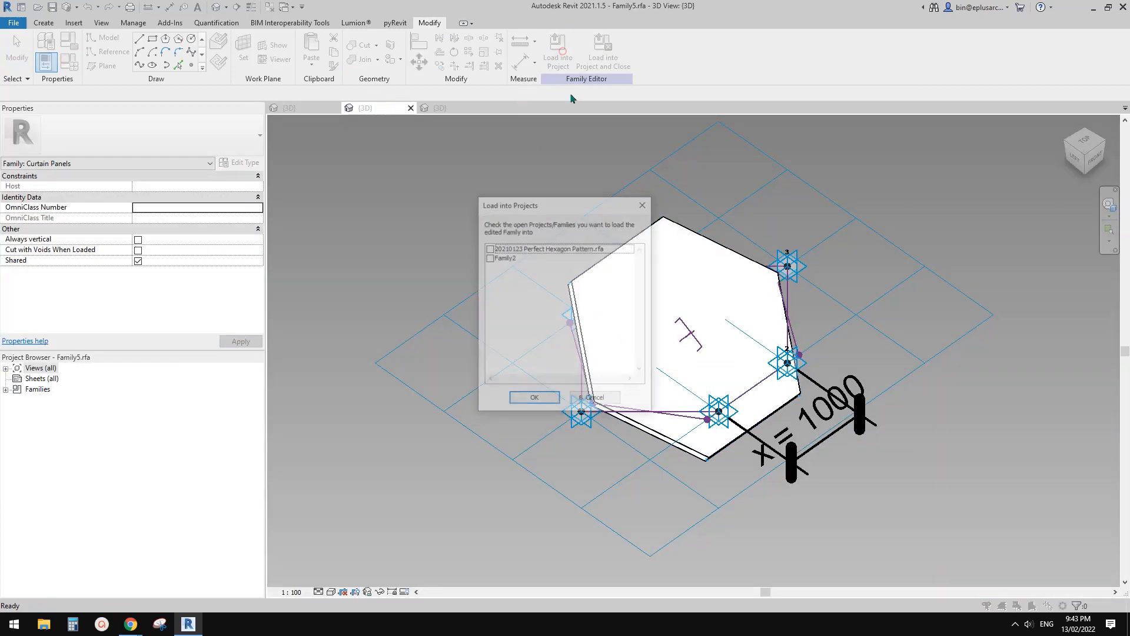
left_click(488, 248)
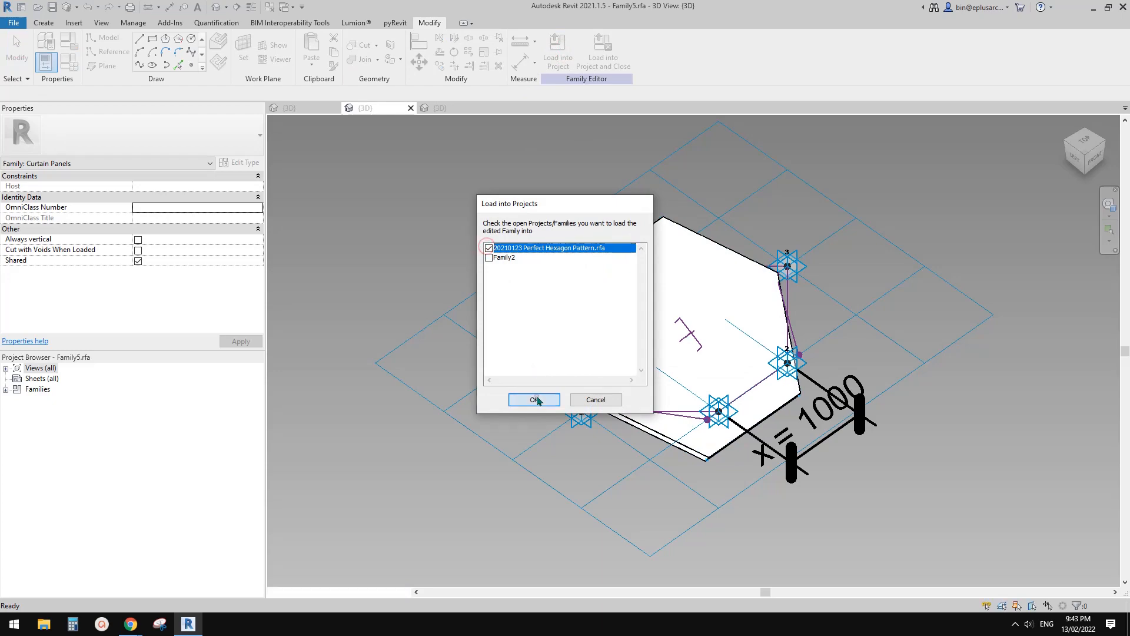
left_click(534, 400)
left_click(545, 301)
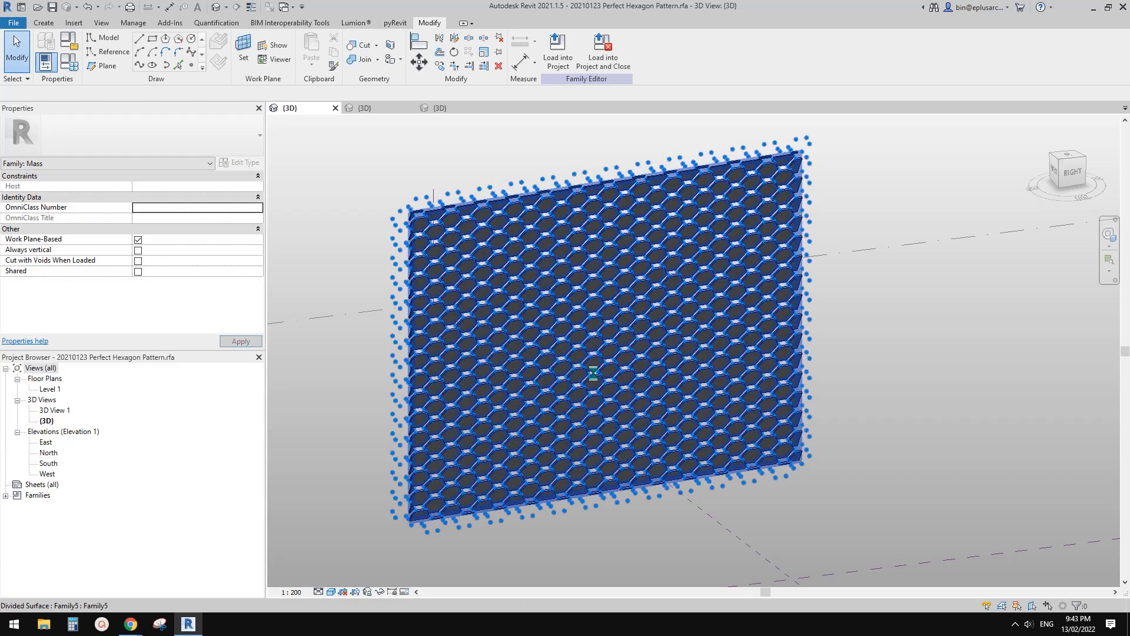
- Change the default value of the angle parameter a in Family5's family types
middle_click_drag(715, 379, 530, 316, "shift")
scroll(605, 350, "up", 1)
middle_click_drag(605, 350, 454, 306, "shift")
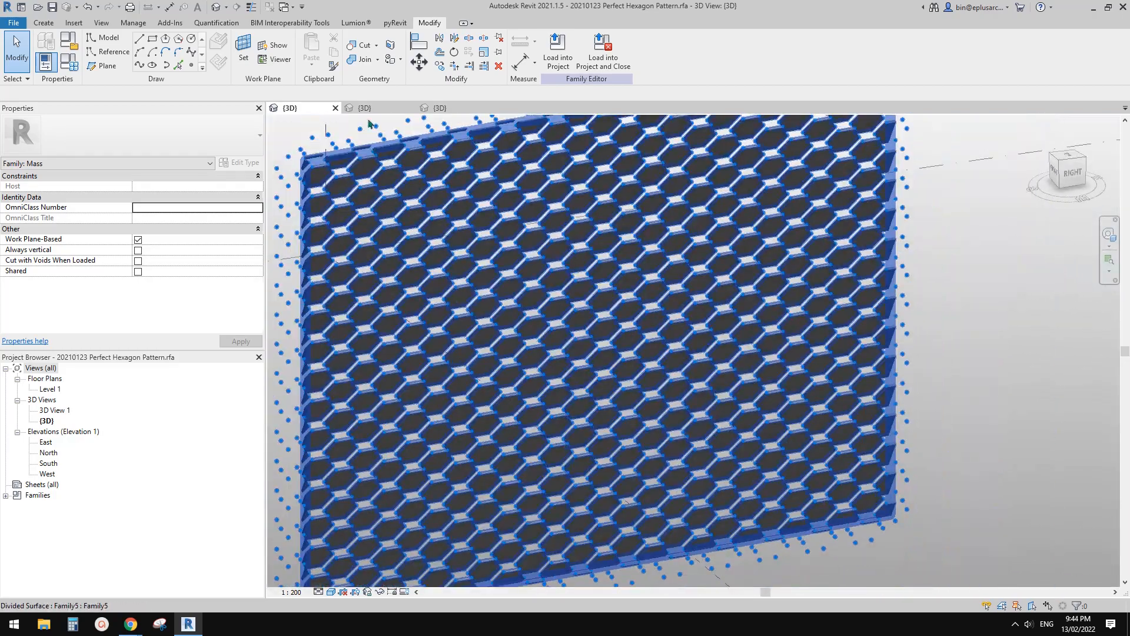
left_click(370, 109)
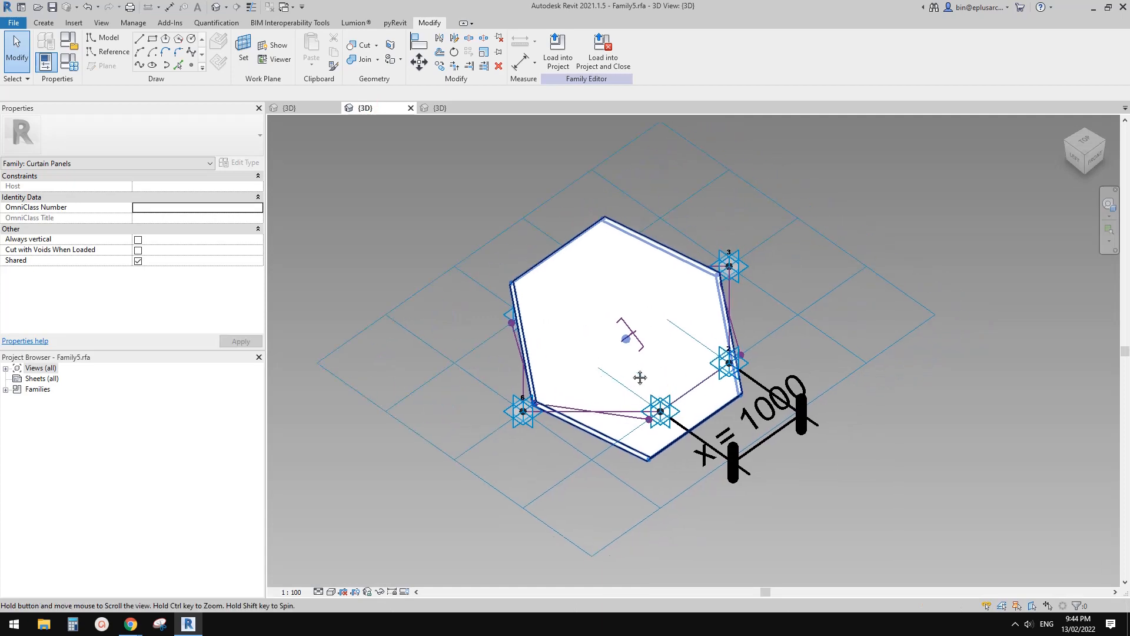
left_click(68, 62)
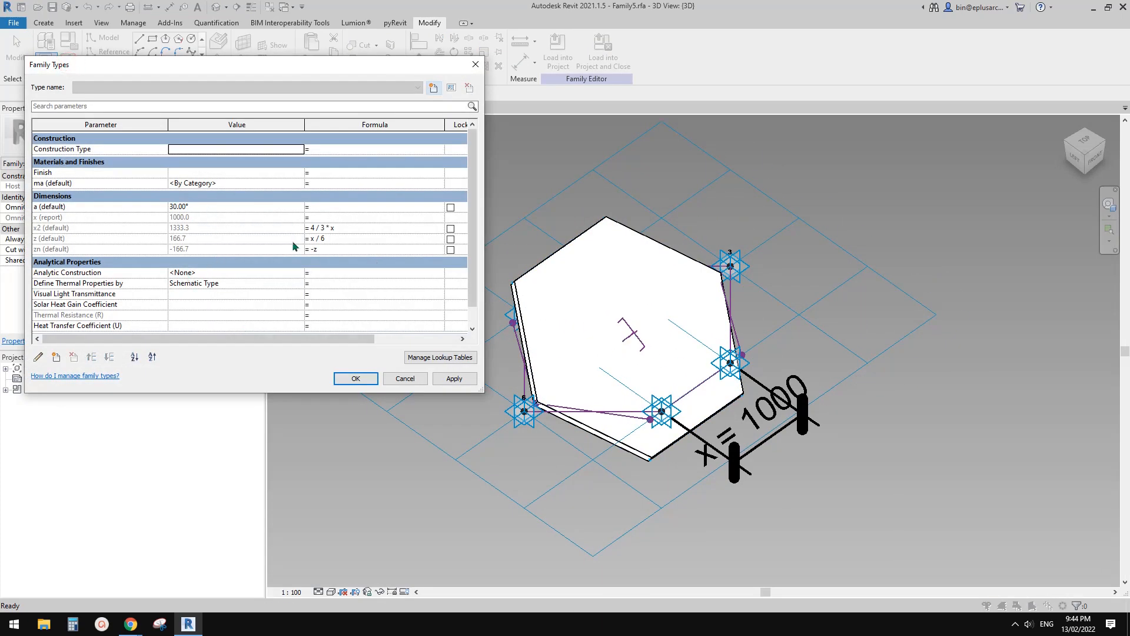
left_click(223, 209)
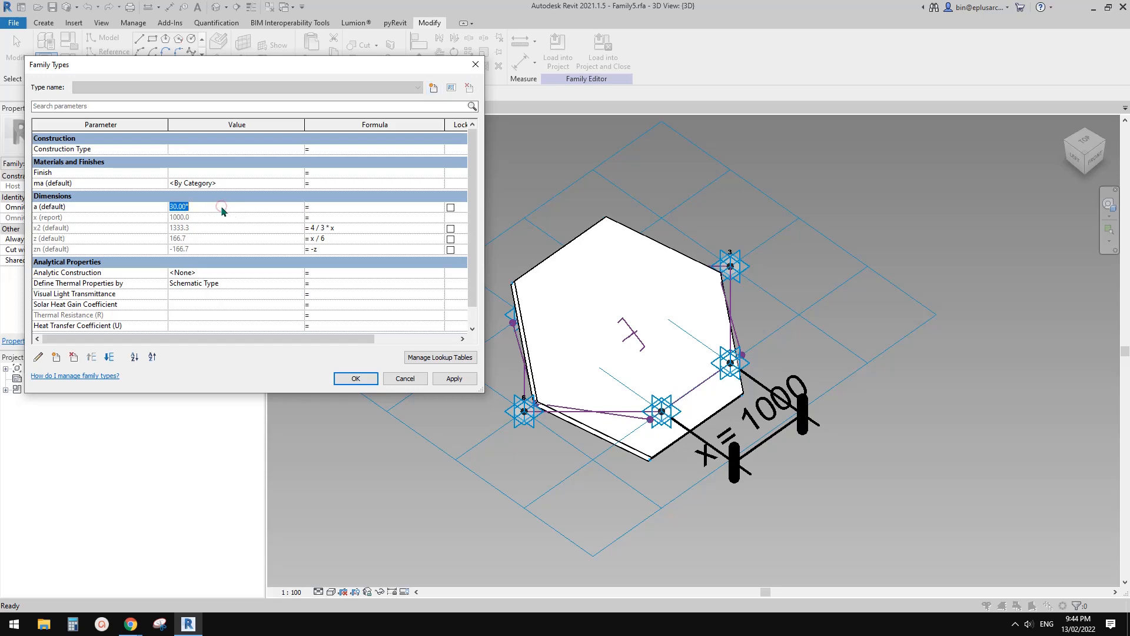
left_click(356, 379)
- Reload the updated Family5 into 20210123 Perfect Hexagon Pattern.rfa, overwriting the existing version and its parameter values
left_click(558, 46)
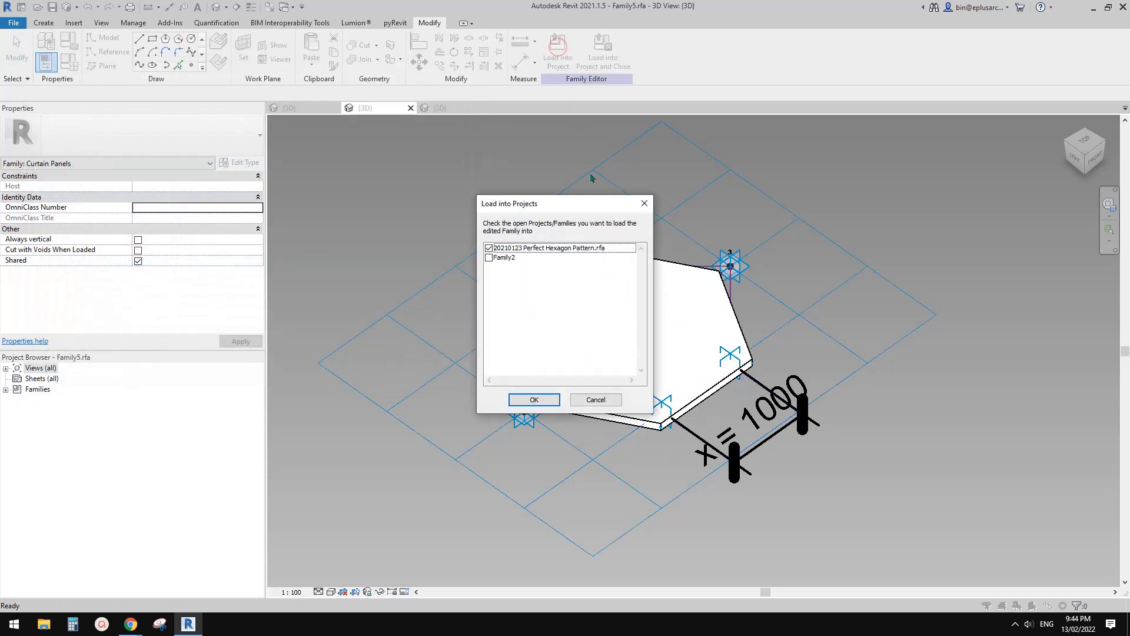
left_click(529, 397)
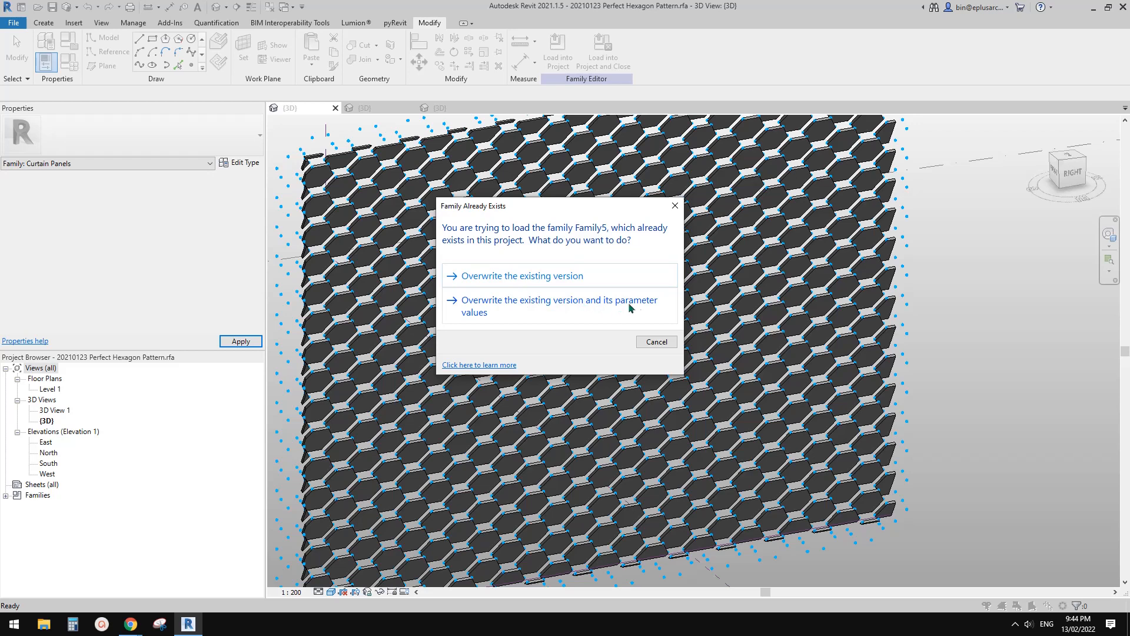
left_click(502, 303)
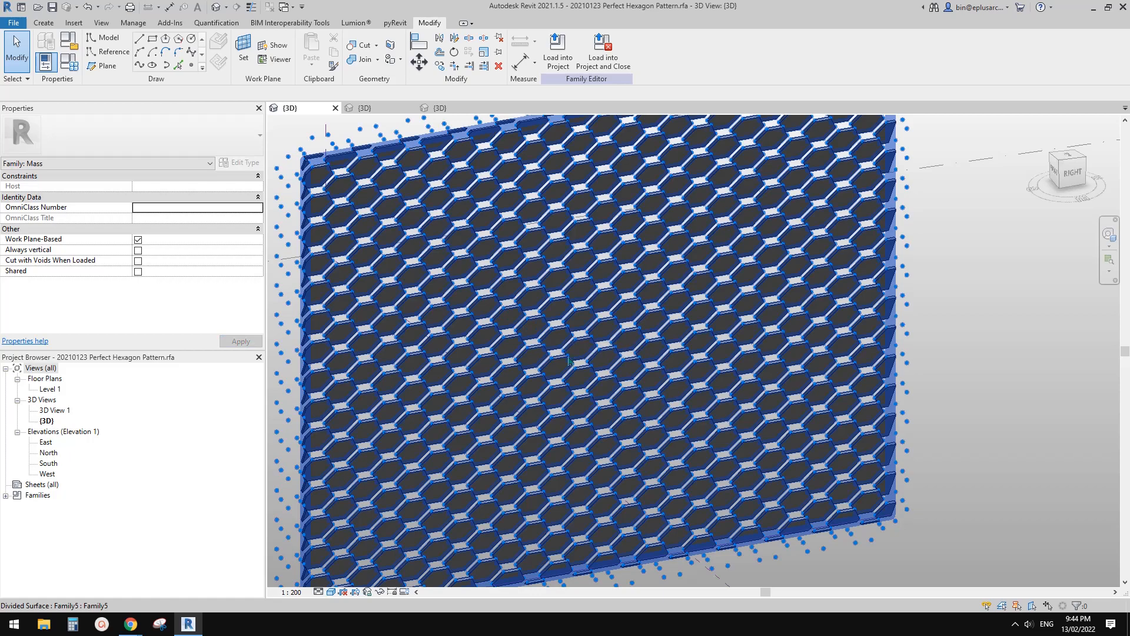
- Inspect one facade cell's nested Family2 hexagon and its Family5 panel, checking the radius r and angle a
scroll(709, 358, "down", 1)
left_click(654, 340)
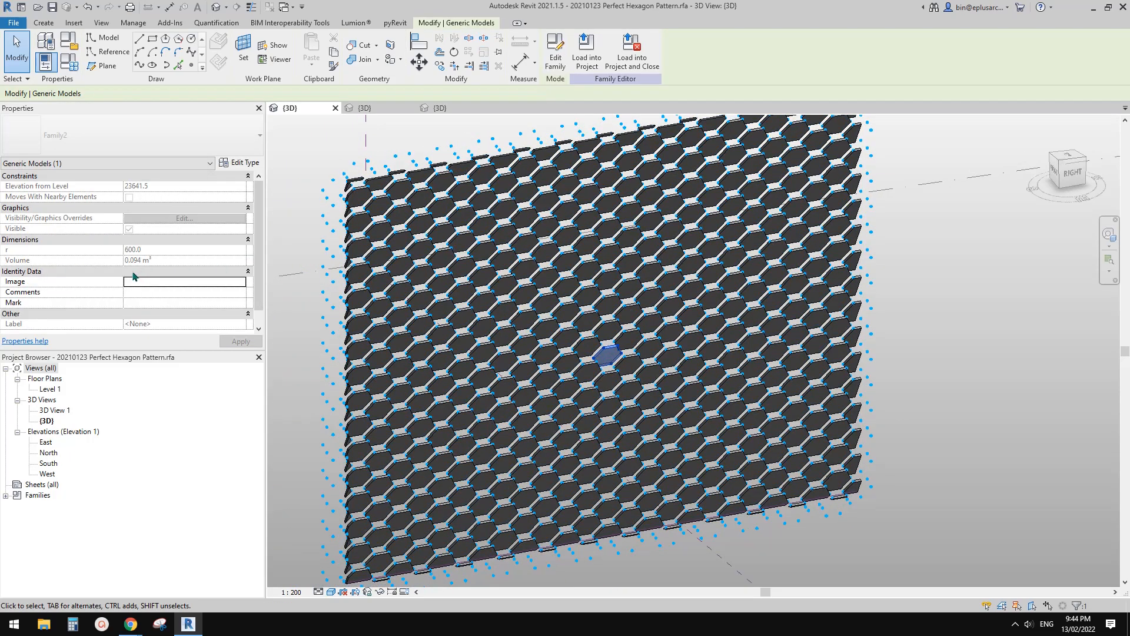
scroll(135, 277, "down", 1)
scroll(139, 282, "up", 1)
key("Escape")
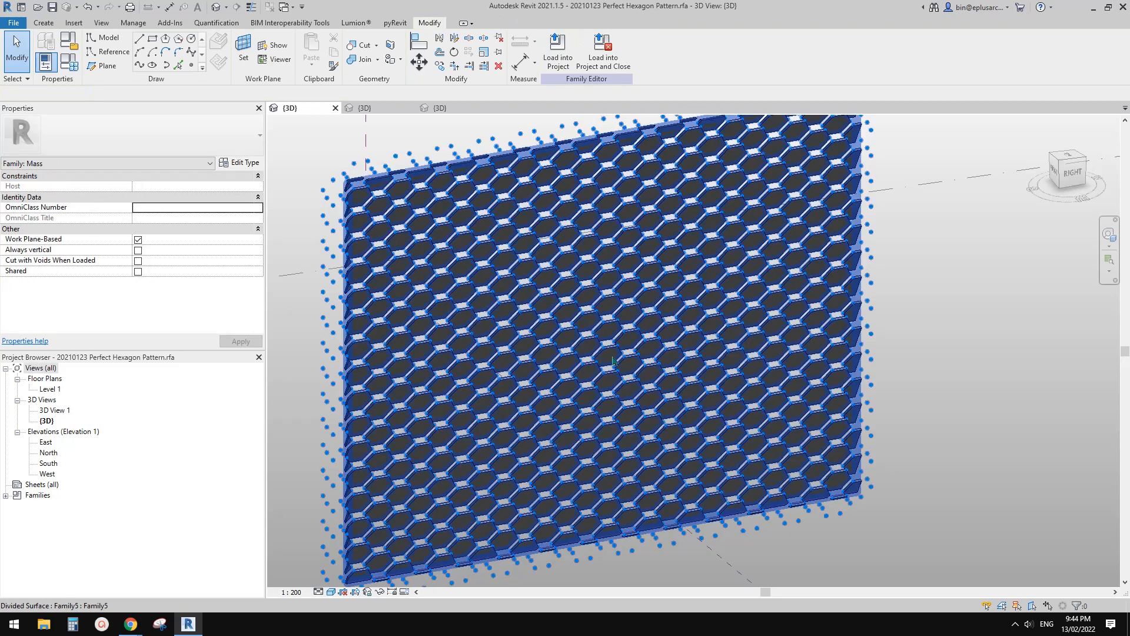
left_click(612, 360)
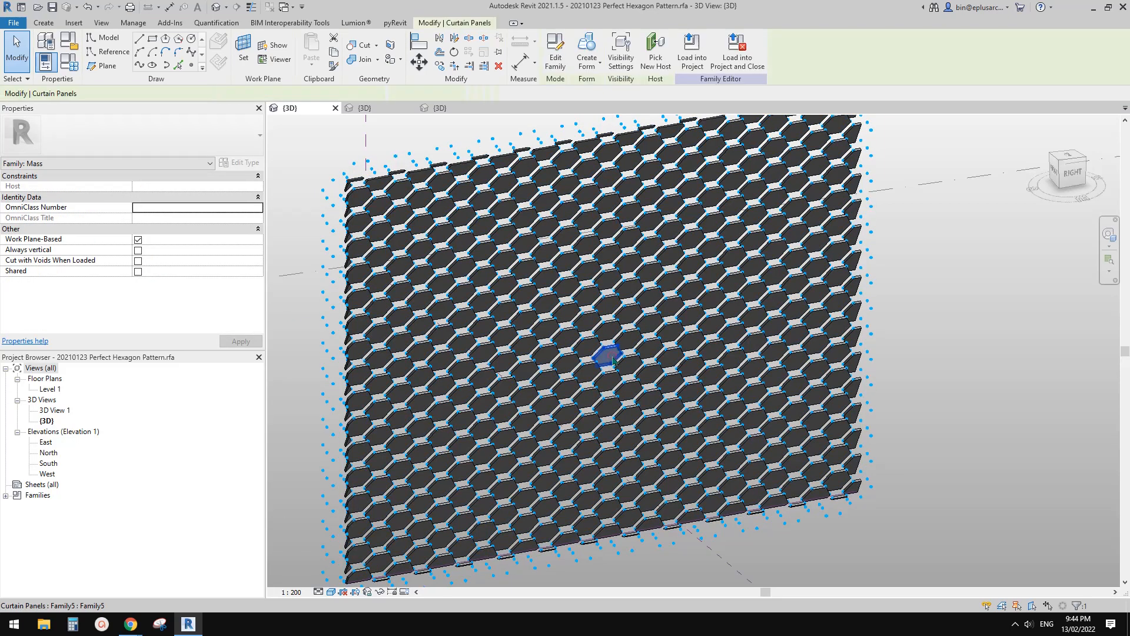
middle_click_drag(644, 360, 627, 341)
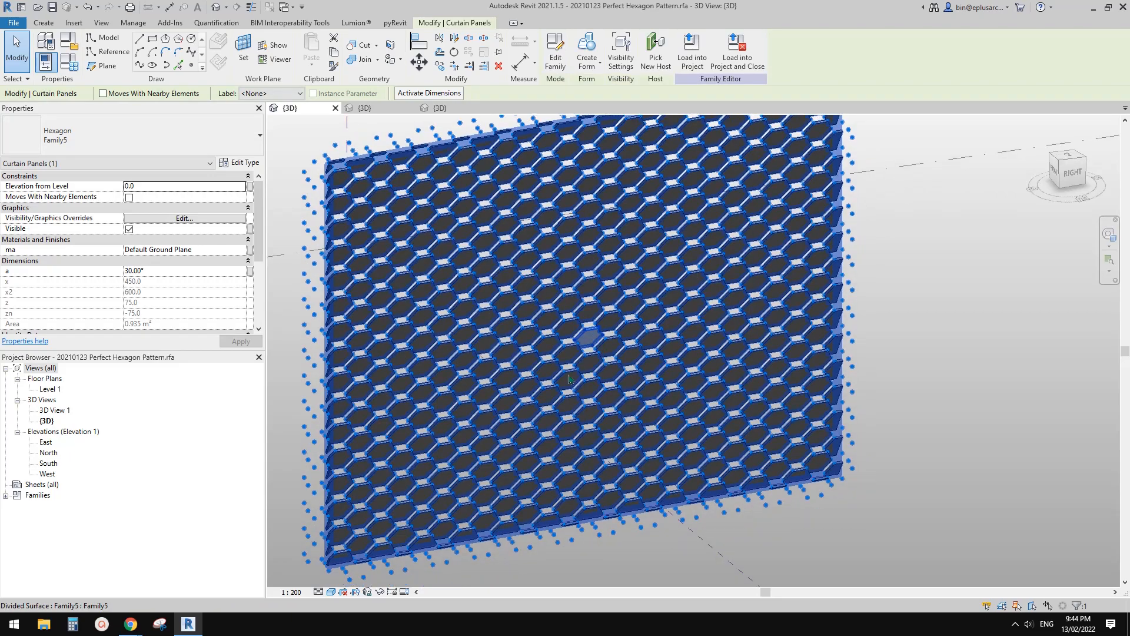
key("Escape")
middle_click_drag(575, 247, 618, 277)
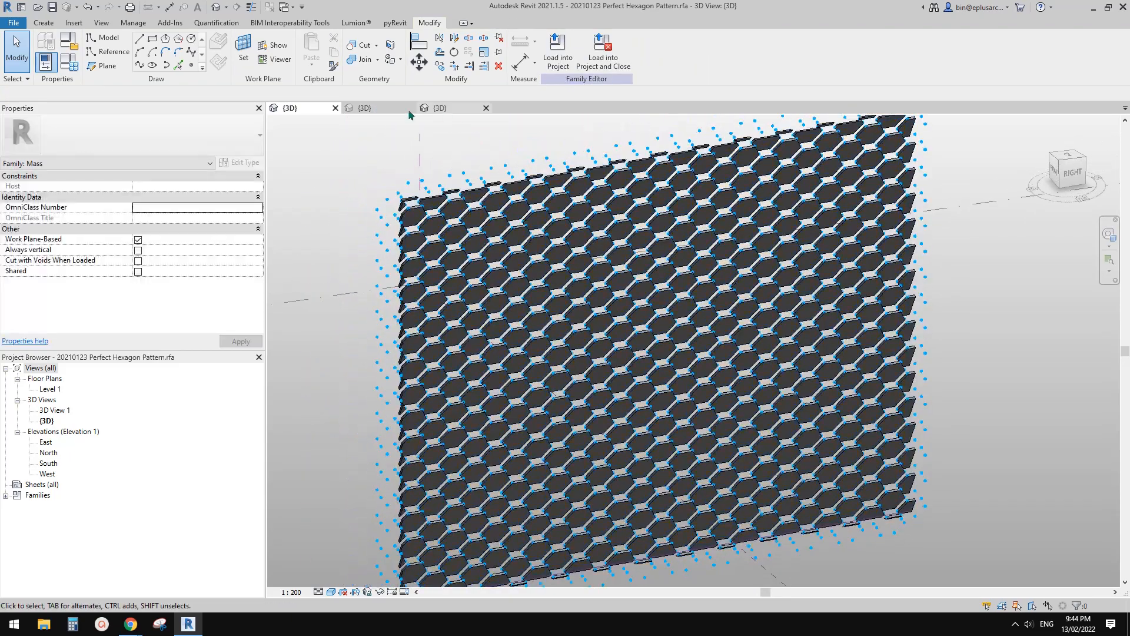
- Compare the nested Family2 hexagon's properties inside Family5 with those of a hexagon and its panel on the facade
left_click(375, 107)
left_click(599, 356)
middle_click_drag(619, 338, 546, 362)
left_click(616, 347)
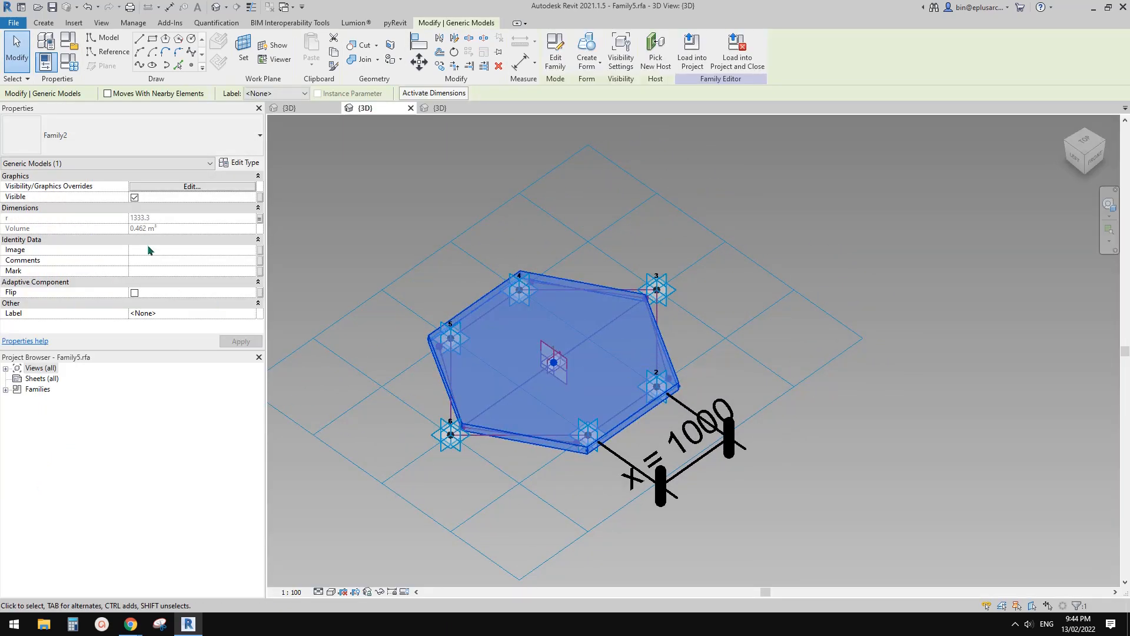
middle_click_drag(592, 364, 582, 369)
key("Escape")
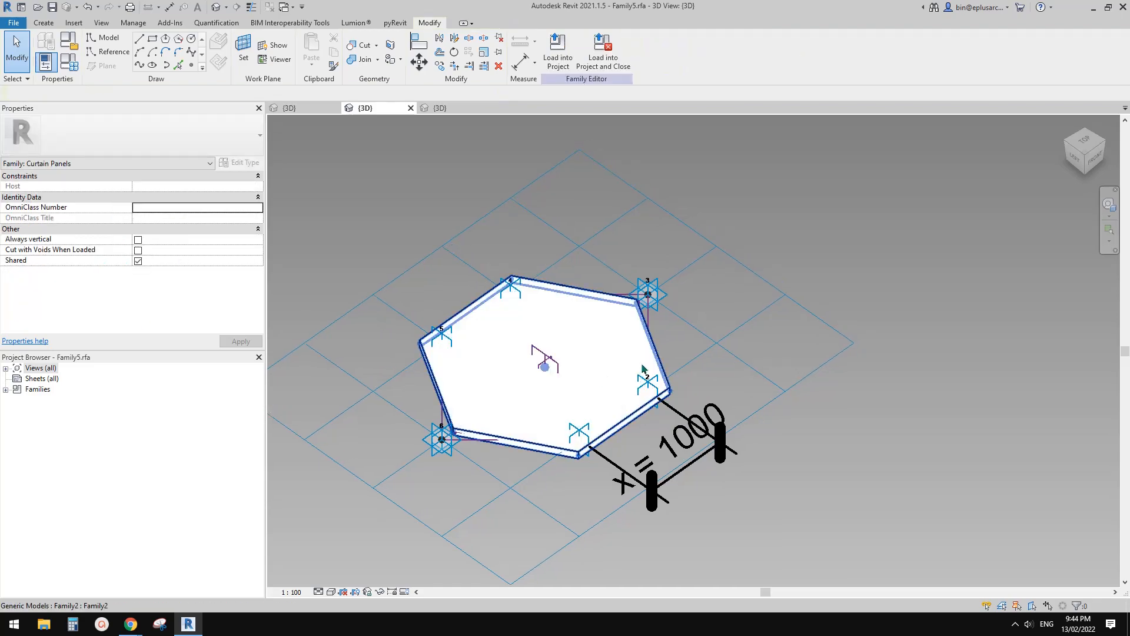
left_click(319, 109)
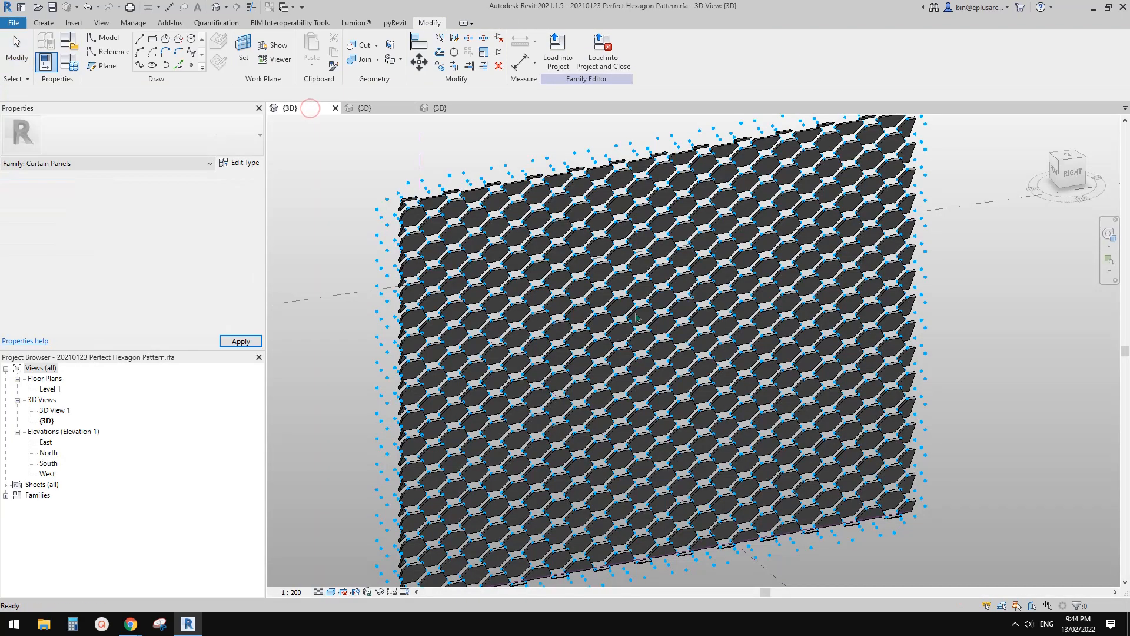
left_click(563, 361)
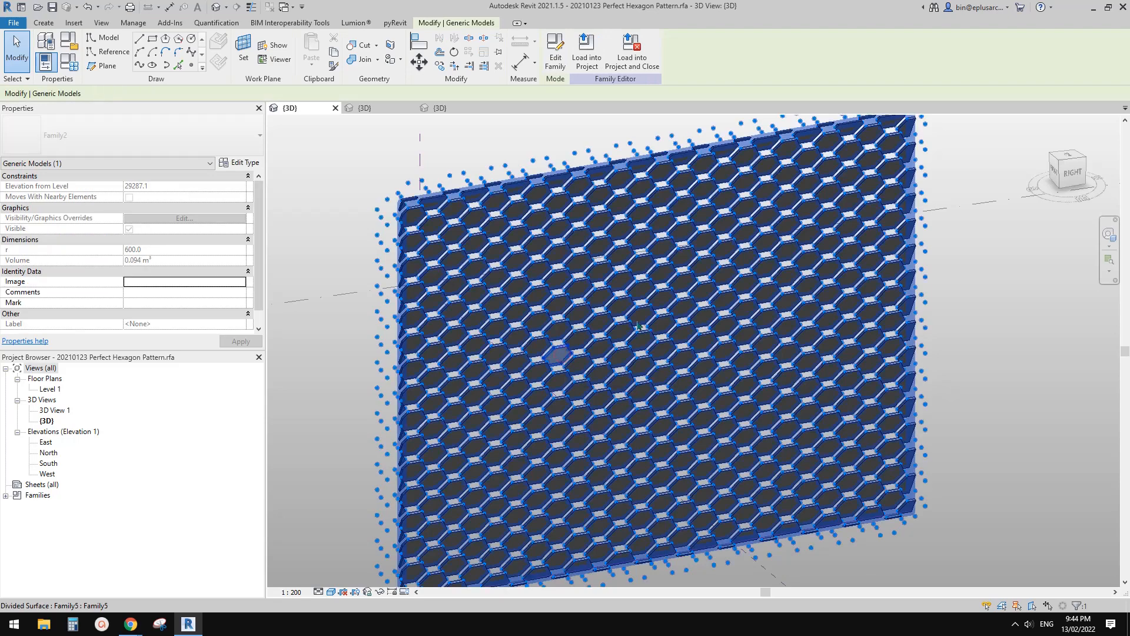
scroll(562, 362, "up", 2)
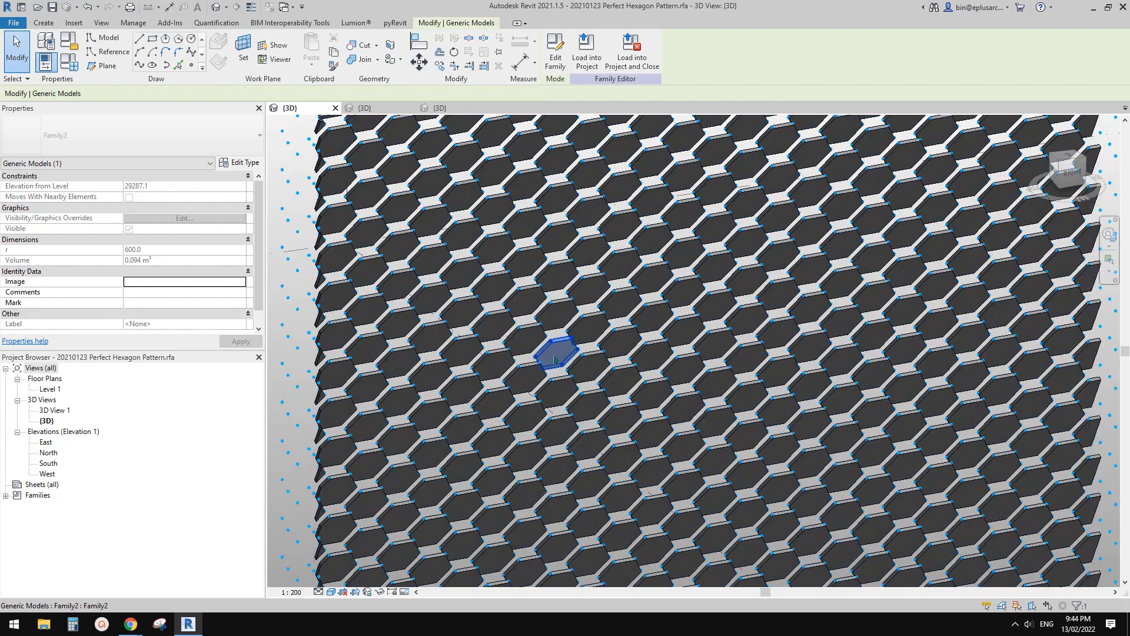
left_click(554, 359)
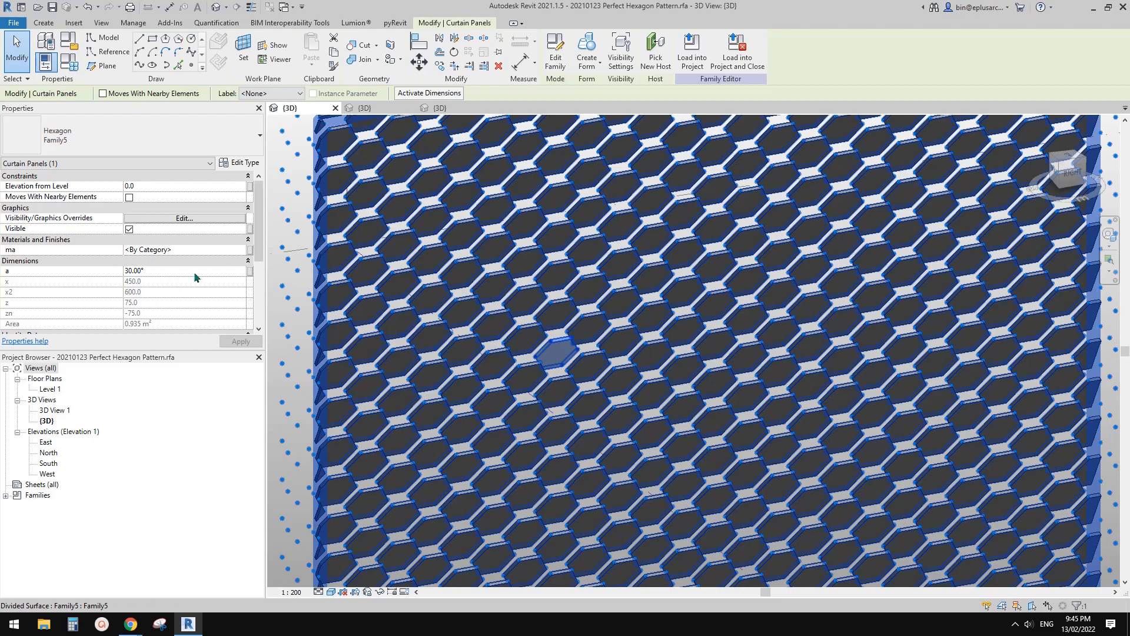
scroll(506, 274, "down", 2)
key("Escape")
middle_click_drag(579, 307, 596, 333)
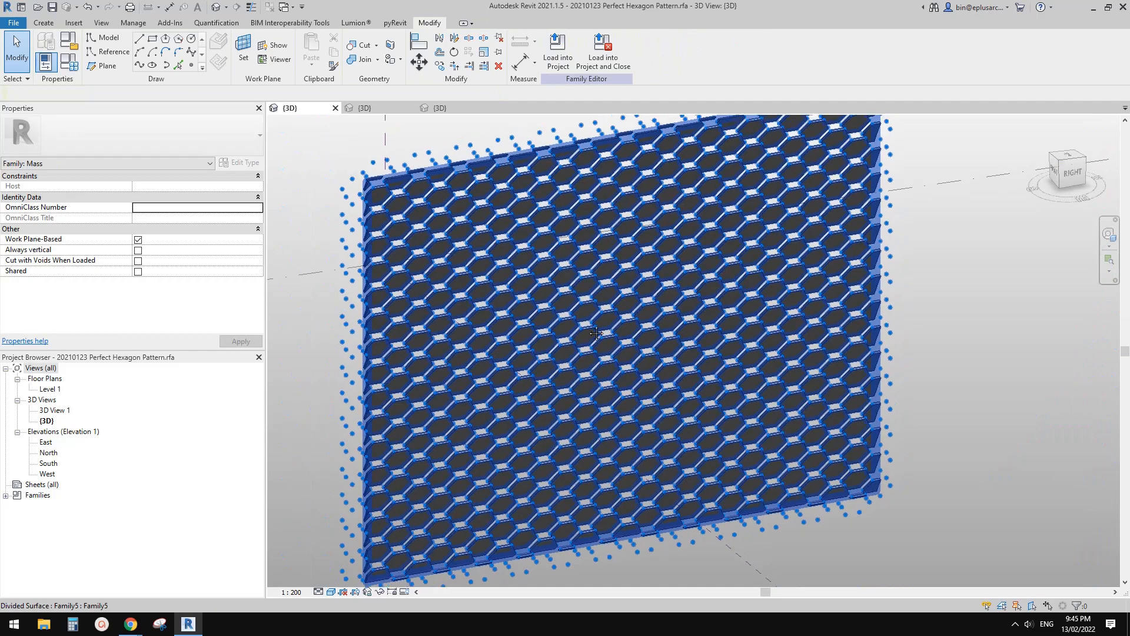
- Examine the nested Family2 hexagons in the middle of the facade and their properties
left_click(520, 316)
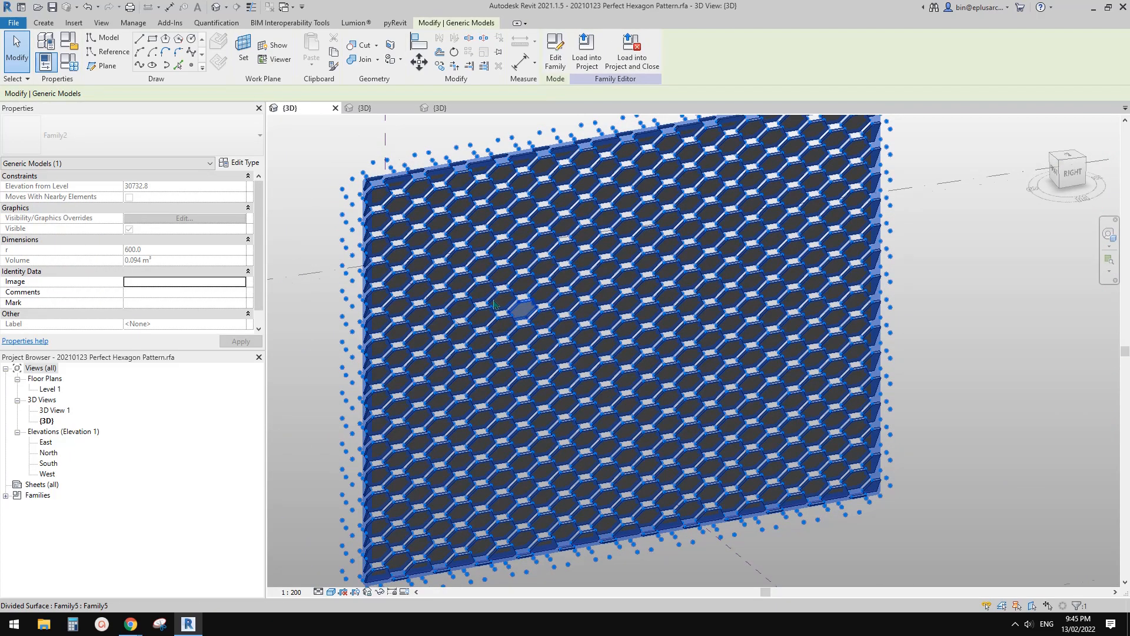
scroll(494, 304, "down", 2)
left_click_drag(359, 167, 671, 473)
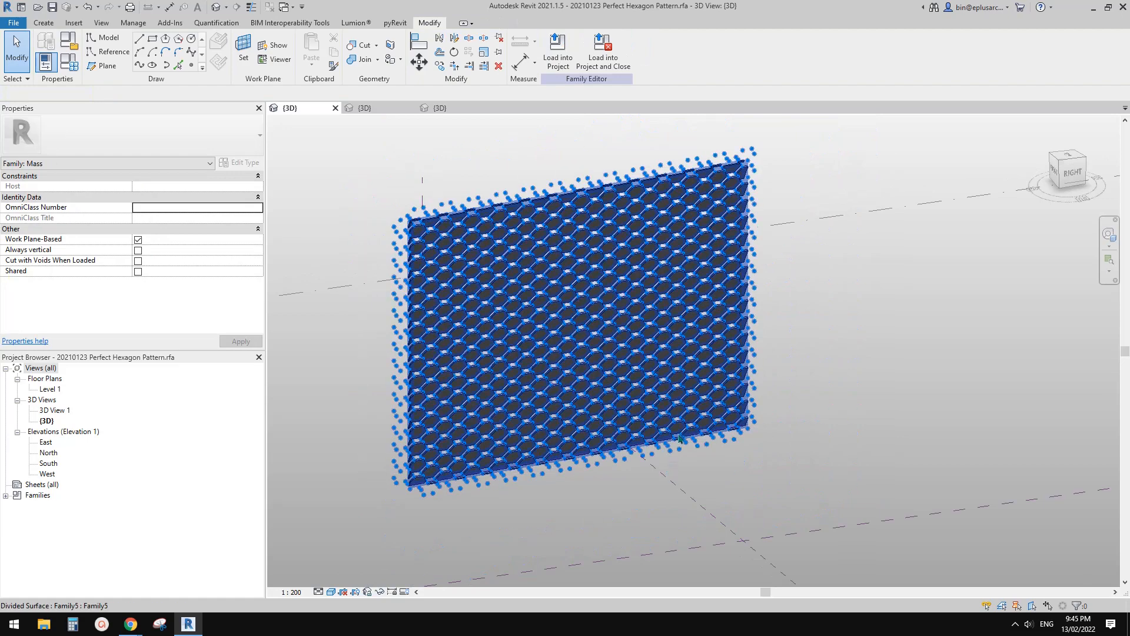
scroll(545, 380, "up", 2)
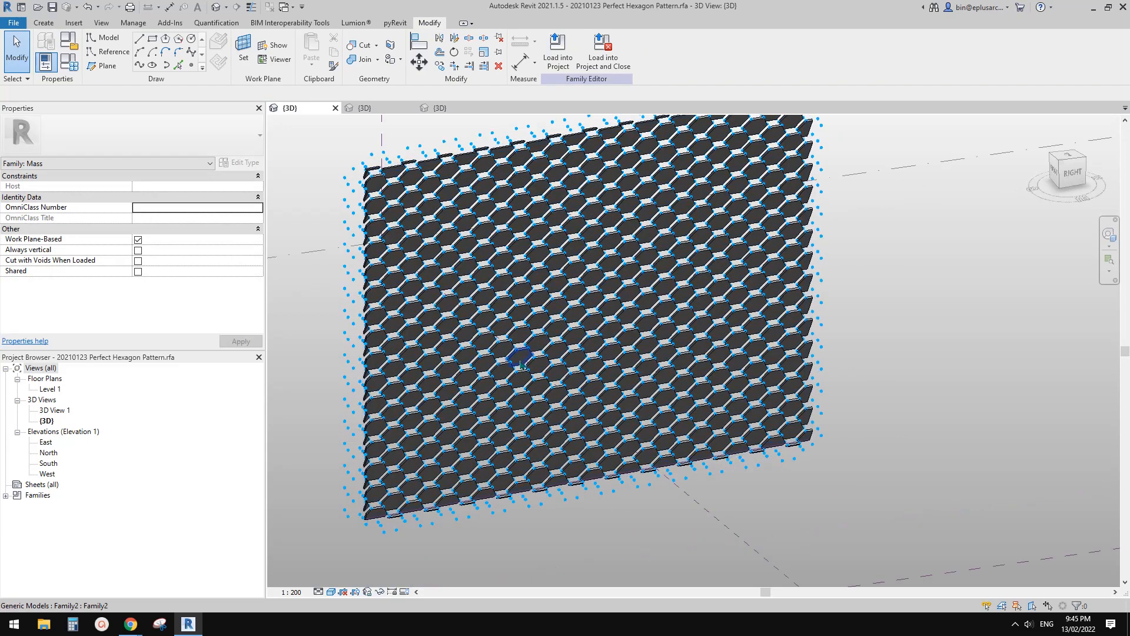
left_click(520, 365)
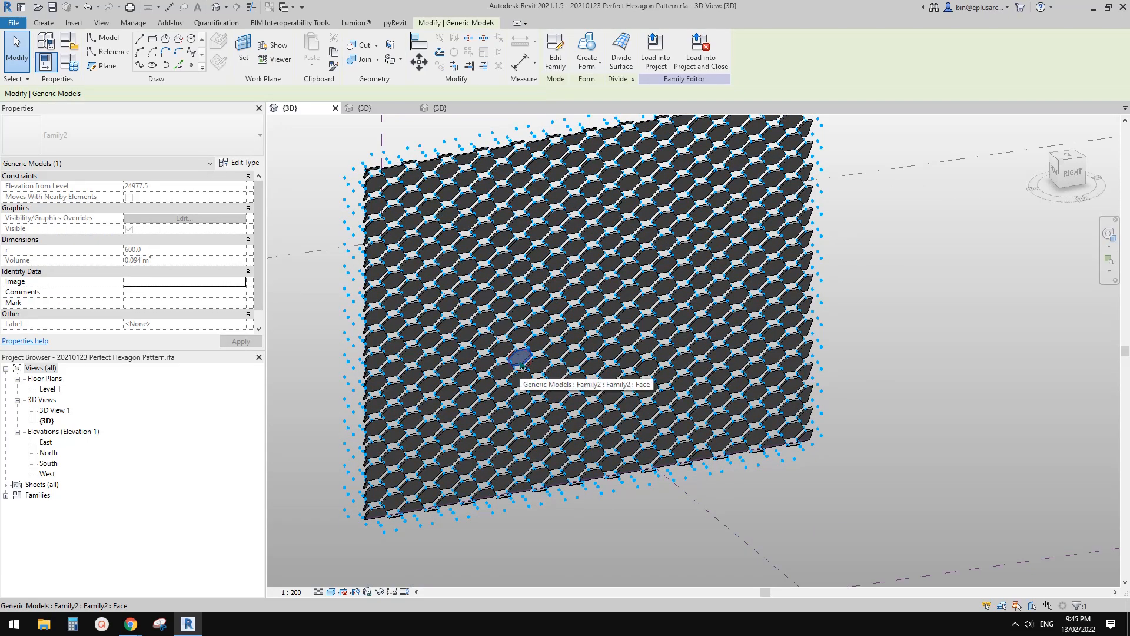
key("Escape")
scroll(520, 364, "up", 2)
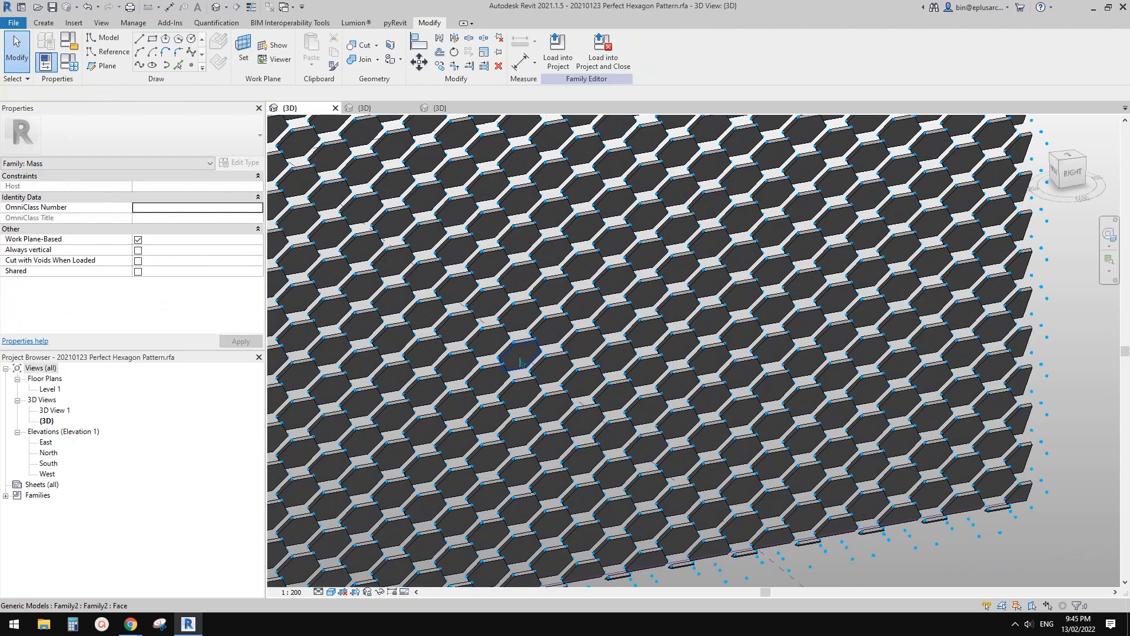
left_click(521, 364)
key("Escape")
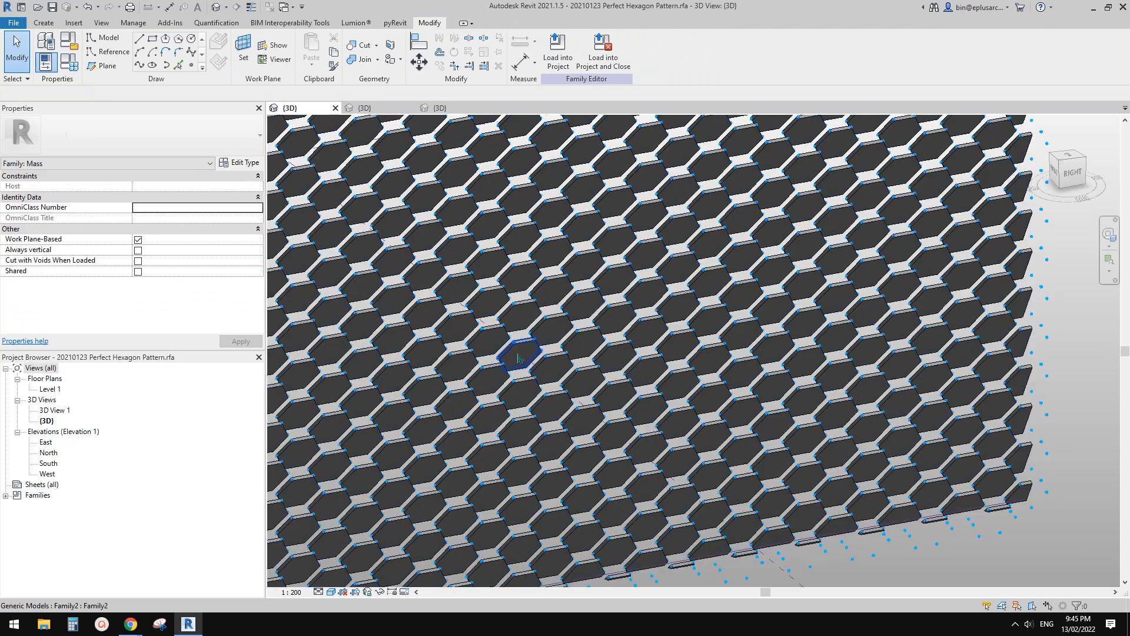
- Select all instances of the Family5 hexagon curtain panel in the entire project
left_click(517, 357)
right_click(517, 356)
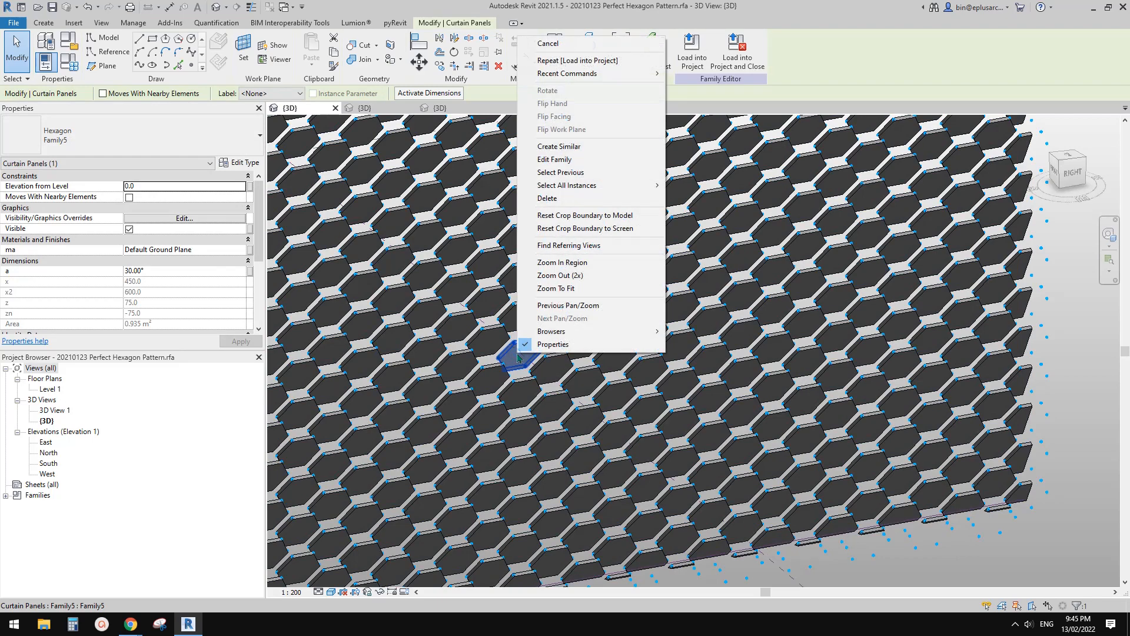
mouse_move(603, 193)
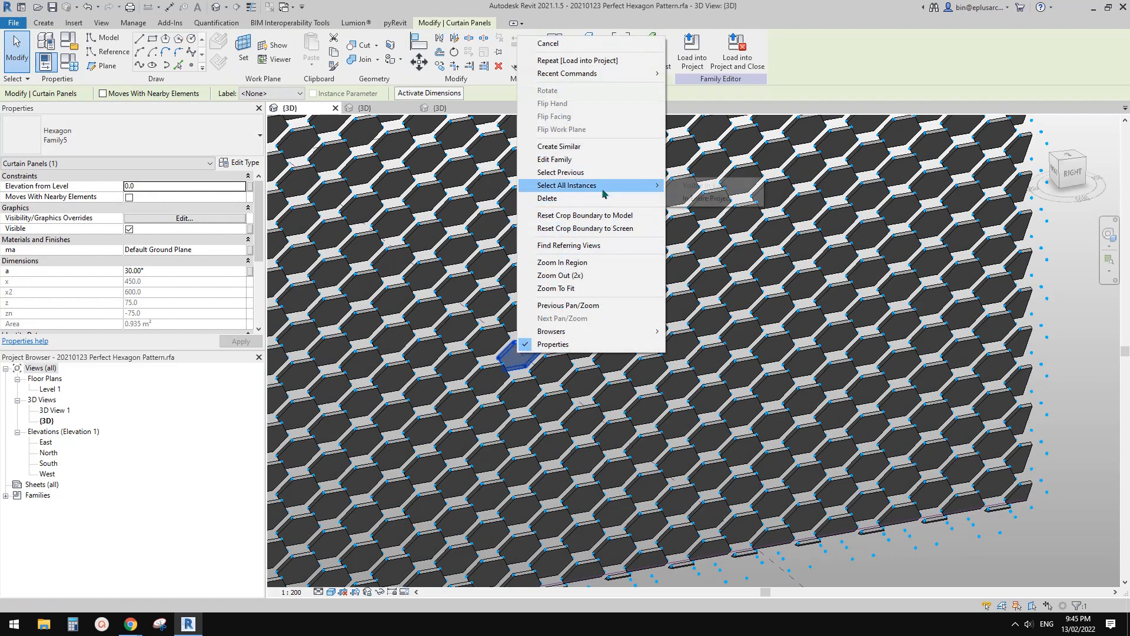
left_click(706, 199)
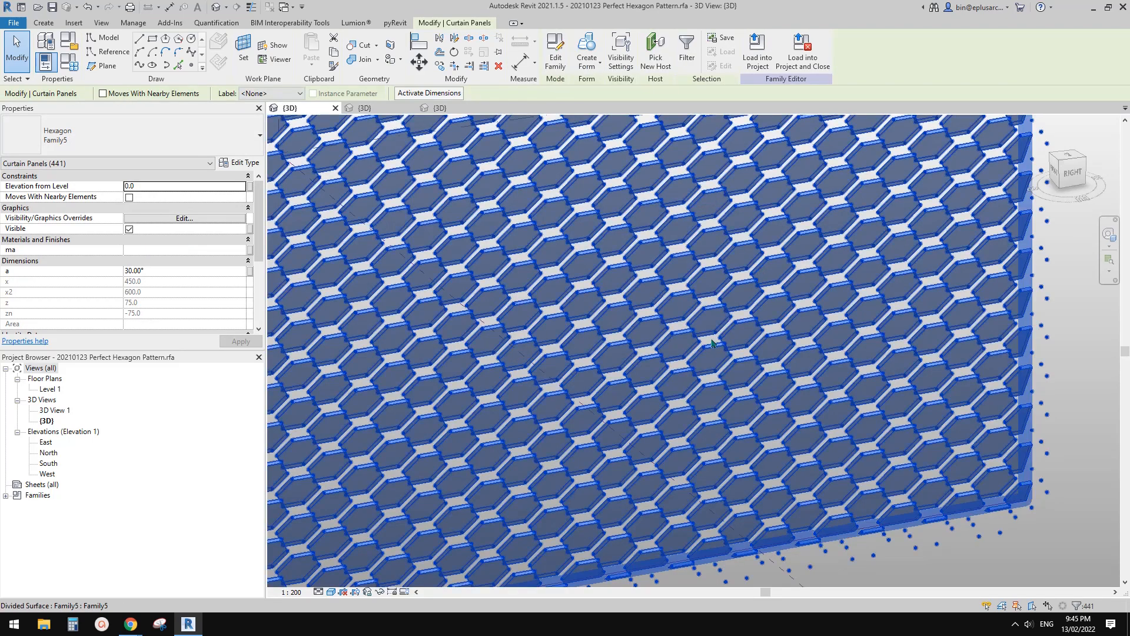
- Set the angle a of all selected Family5 panels to 0° and clear the selection
scroll(759, 266, "down", 2)
left_click(182, 270)
type("0")
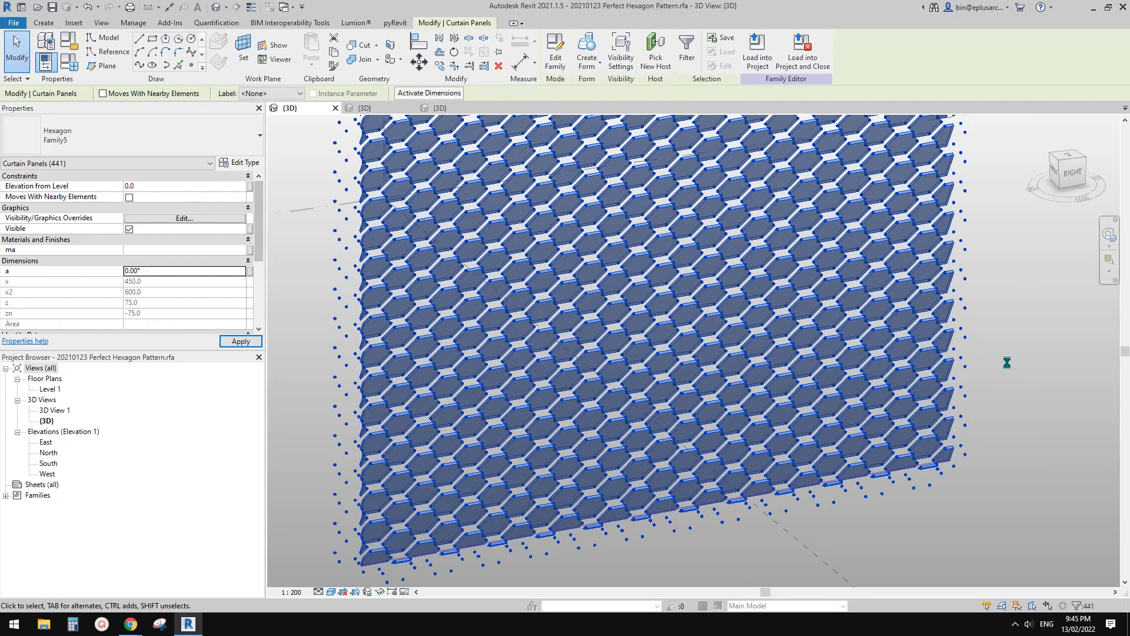
scroll(730, 449, "down", 2)
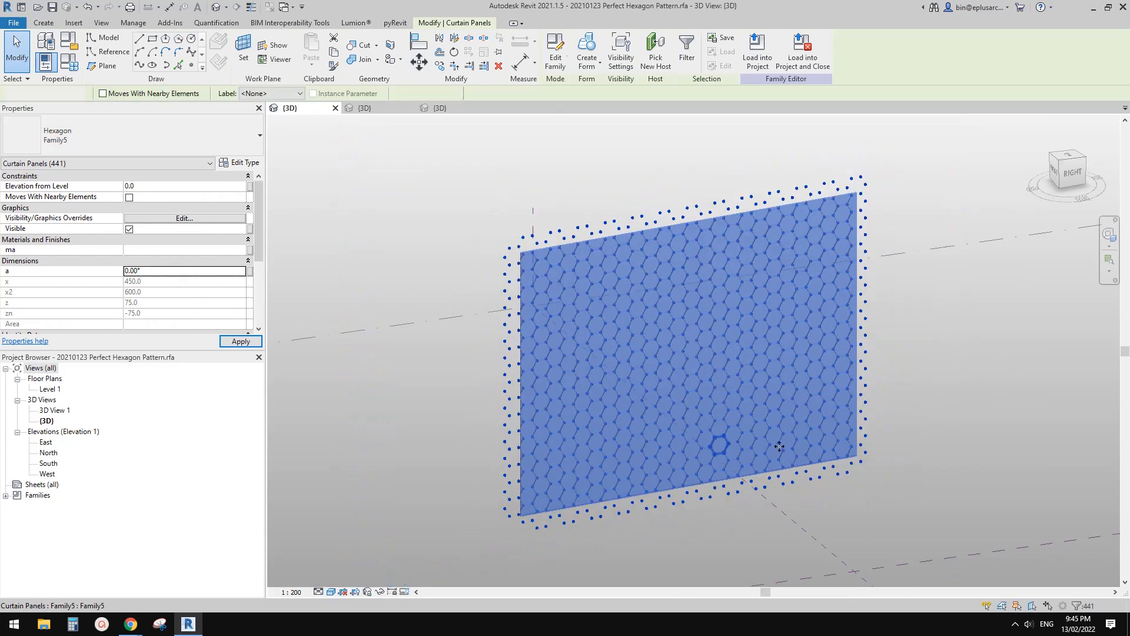
left_click(907, 433)
- Give a single Family5 panel near the middle of the facade a non-zero angle a to tilt its hexagon
middle_click_drag(906, 428, 711, 398, "shift")
scroll(711, 398, "up", 5)
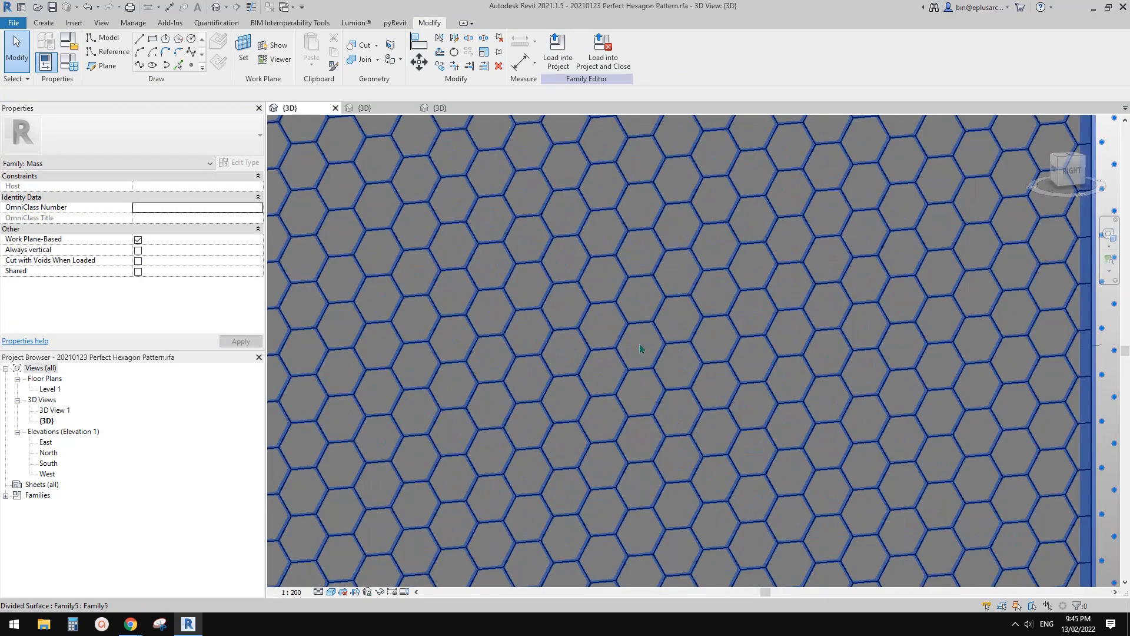
left_click(642, 347)
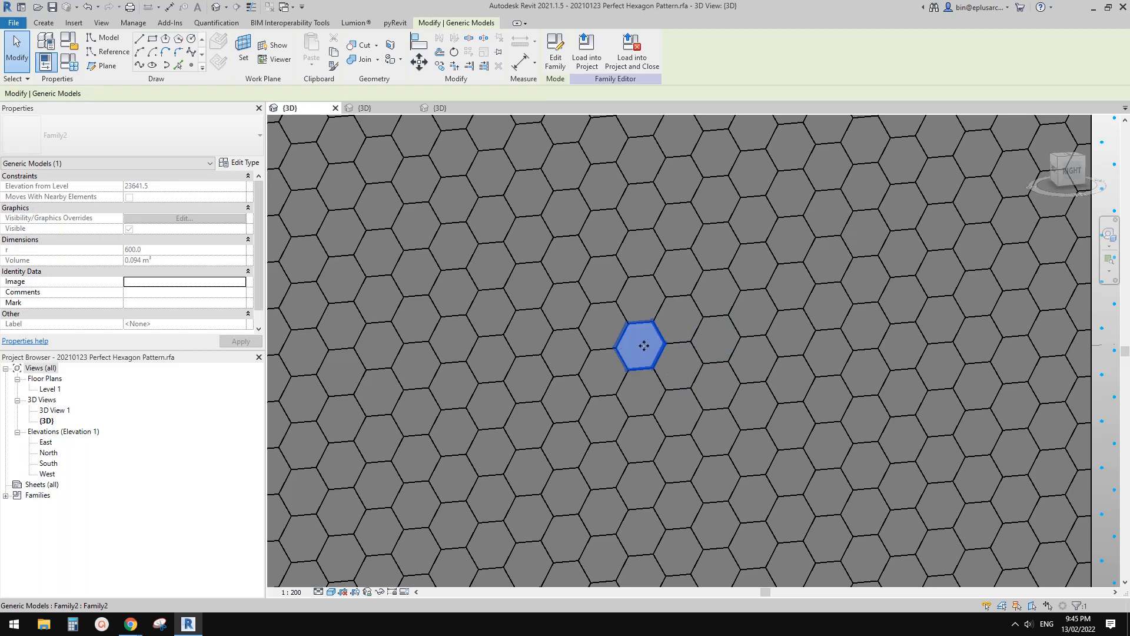
left_click(643, 345)
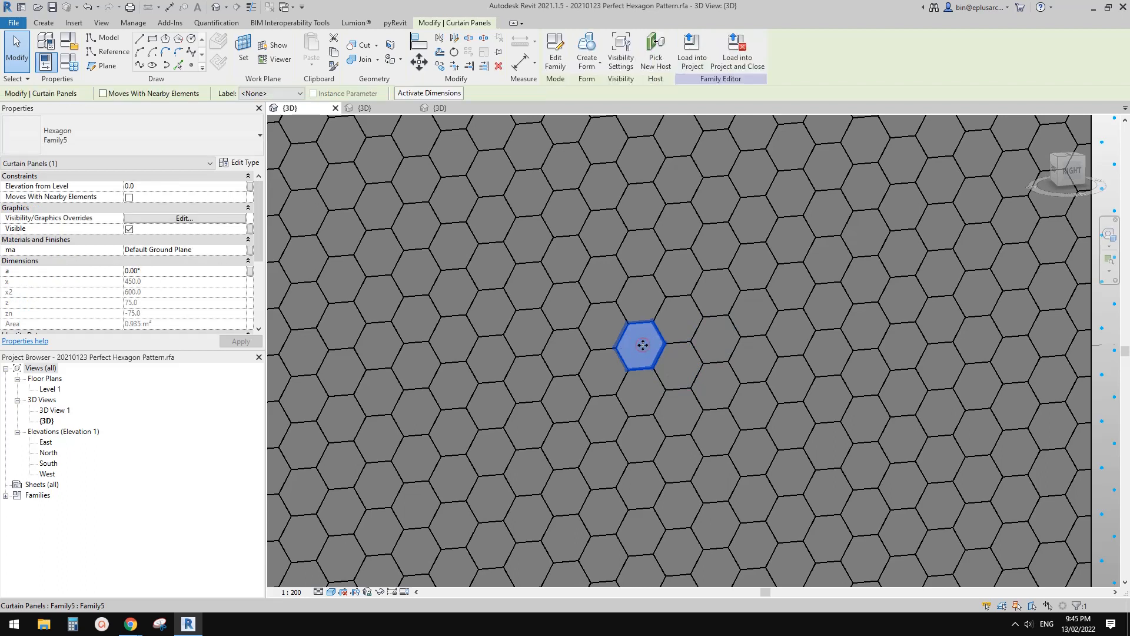
left_click(176, 272)
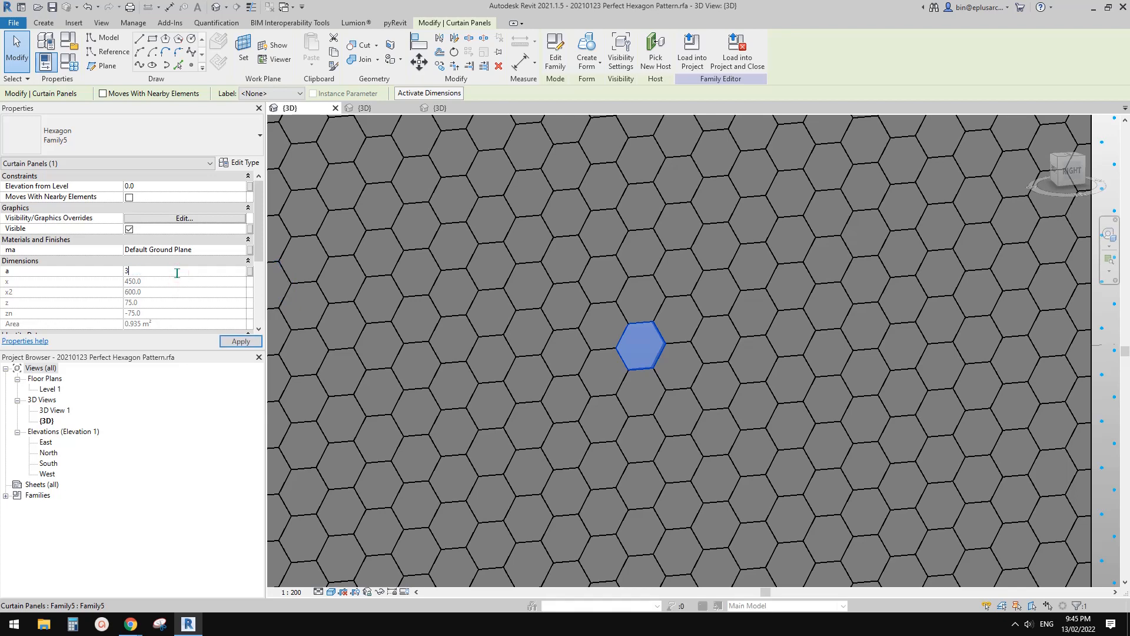
key("Return")
key("Escape")
scroll(835, 389, "down", 1)
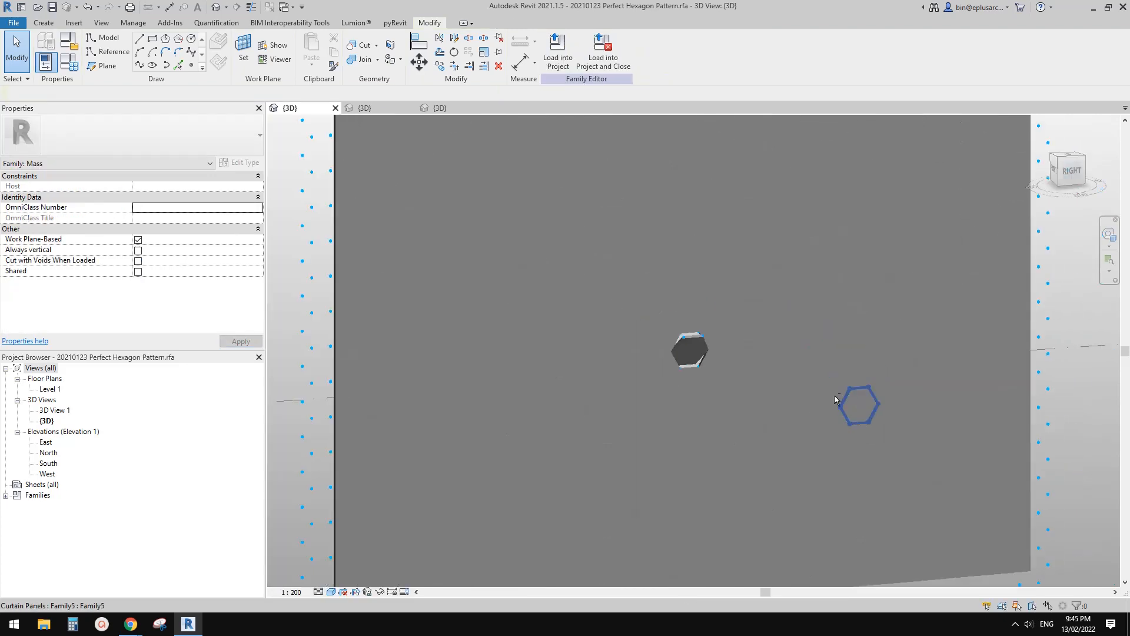
- Open the nested Family2 family for editing from a hexagon near the facade's upper edge
middle_click_drag(835, 394, 583, 419, "shift")
middle_click_drag(479, 222, 520, 276)
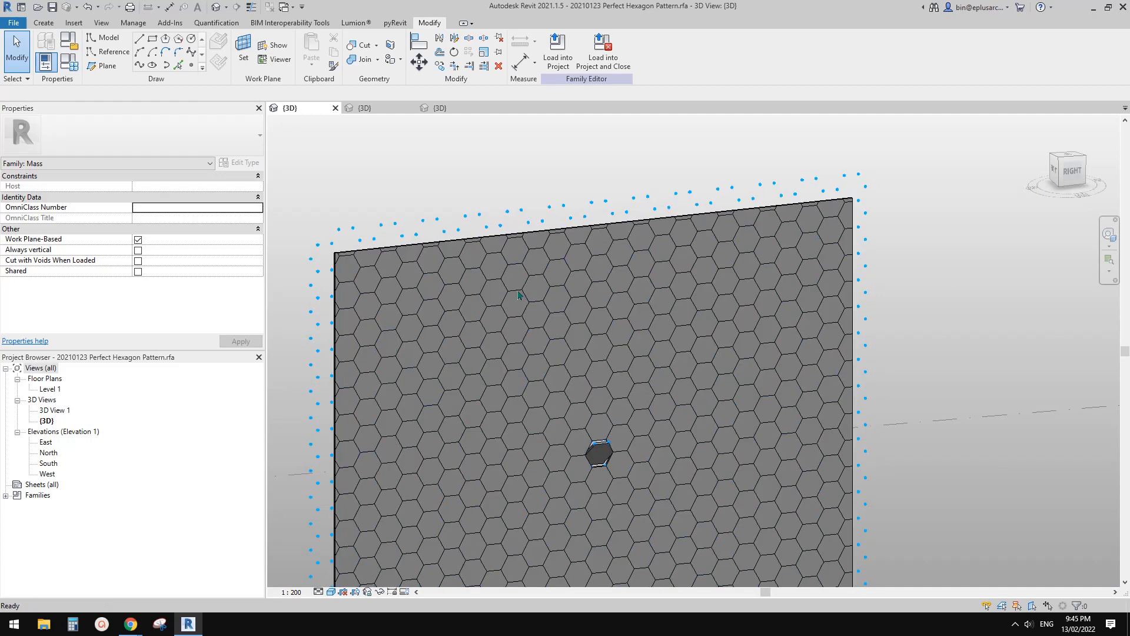
middle_click_drag(568, 440, 553, 370)
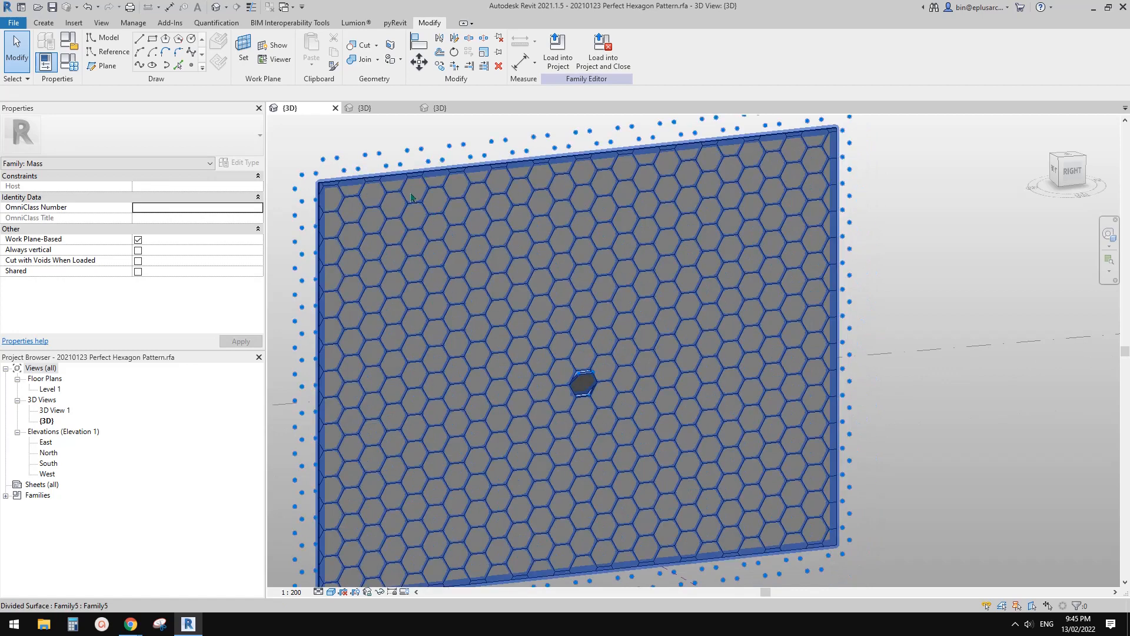
key("Tab")
left_click(412, 193)
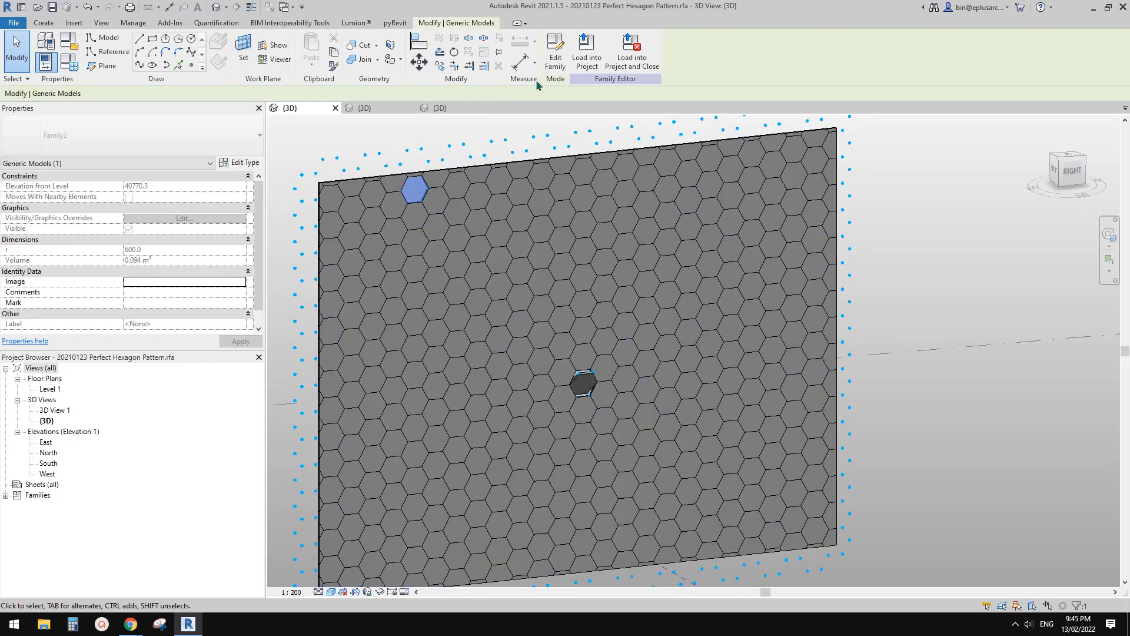
left_click(555, 50)
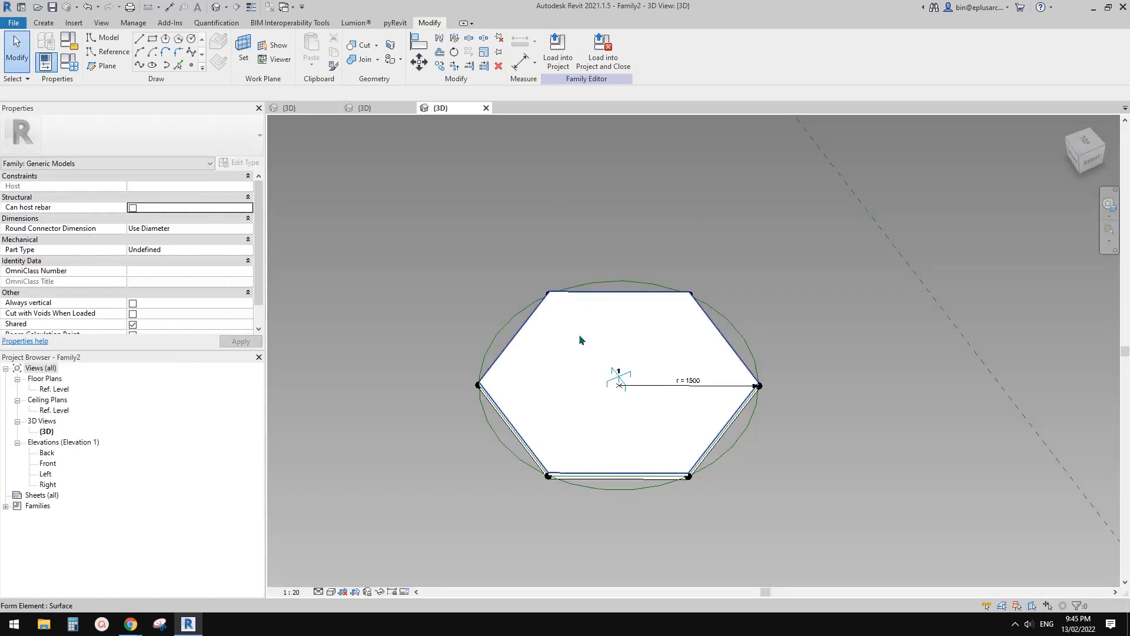
- Hide the nodes in the path representation of the divided circle in Family2, leaving the original path shown
left_click(580, 339)
middle_click_drag(728, 438, 680, 425)
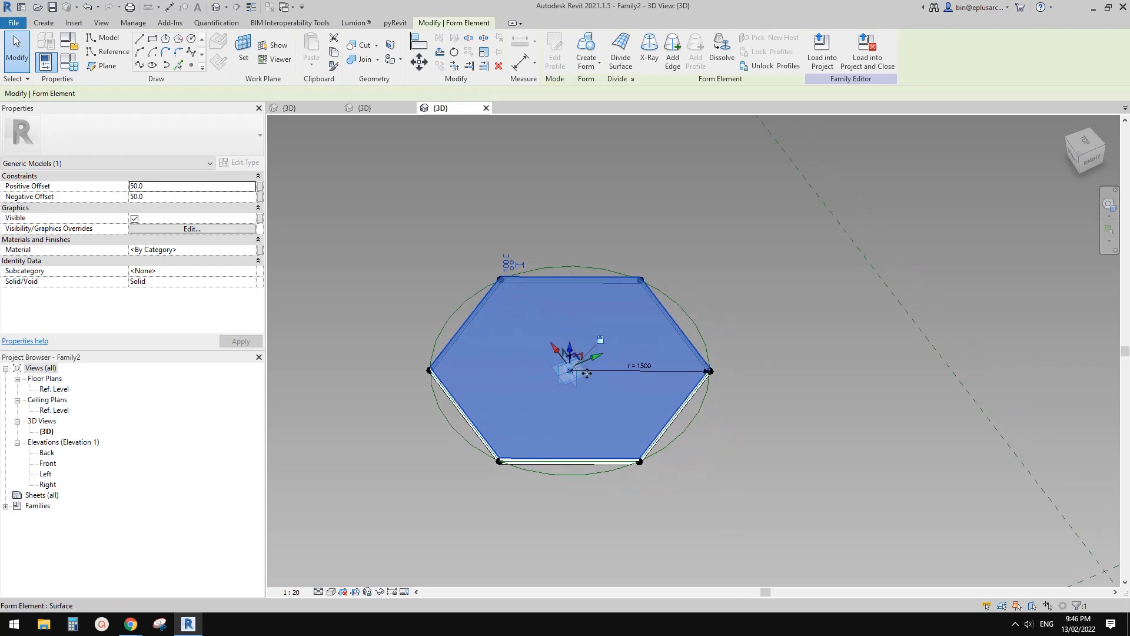
left_click(674, 433)
scroll(548, 396, "down", 1)
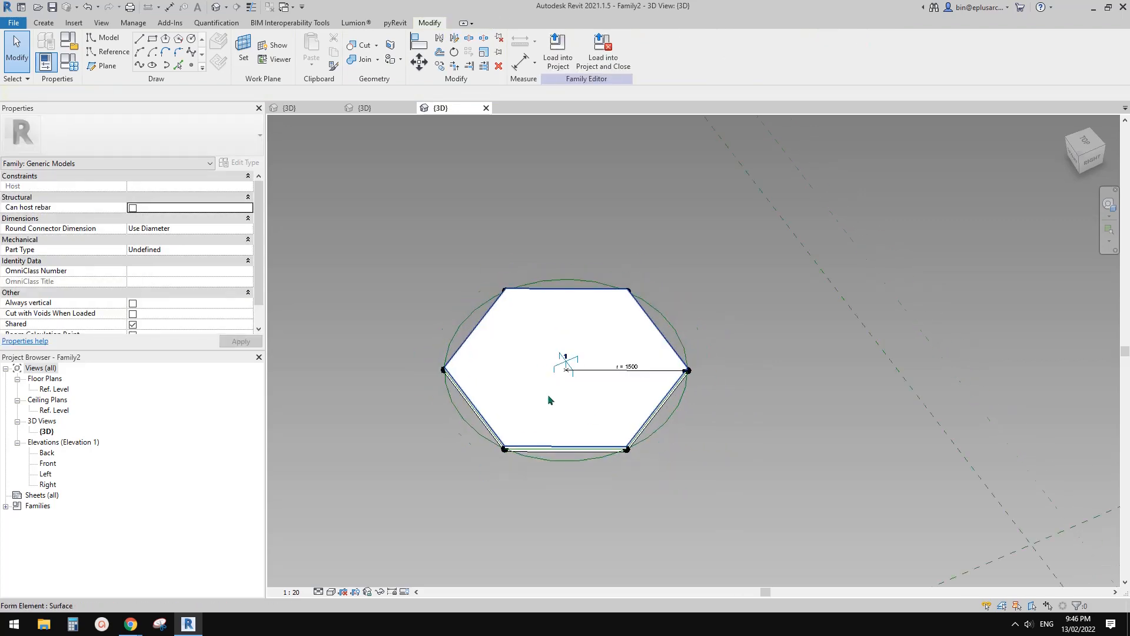
middle_click_drag(548, 396, 647, 368, "shift")
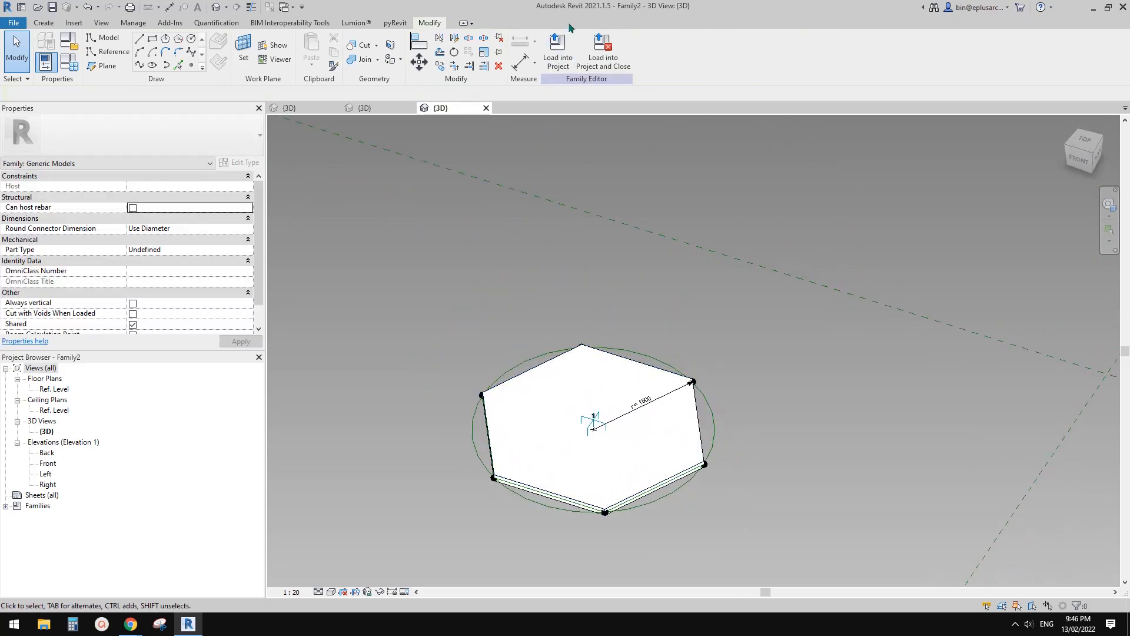
middle_click_drag(642, 419, 685, 401)
scroll(671, 409, "up", 1)
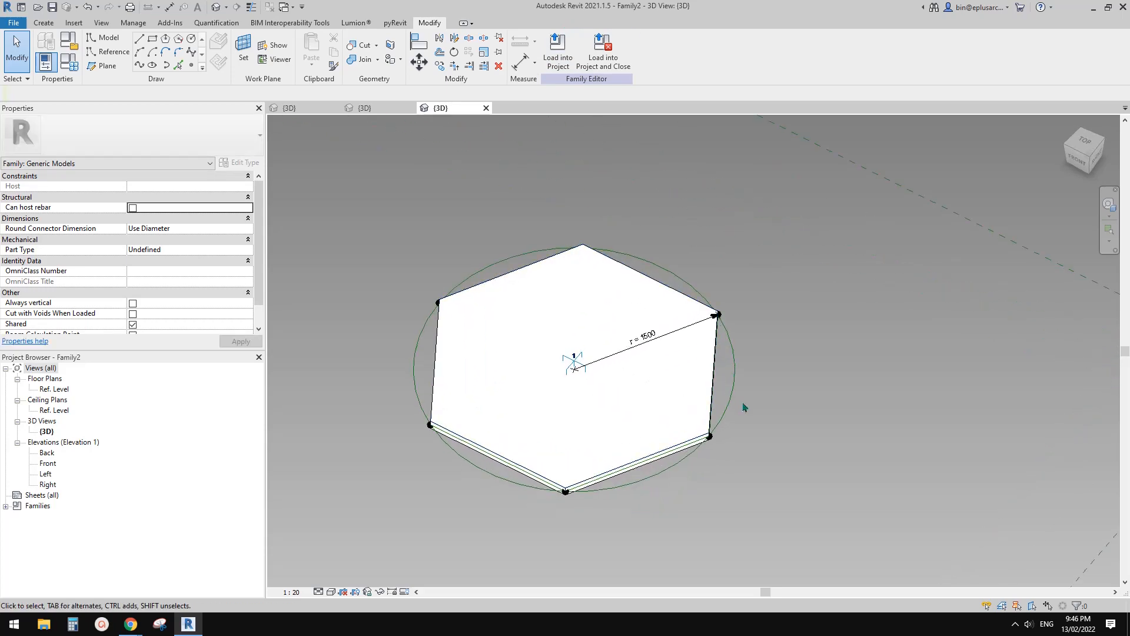
left_click(734, 374)
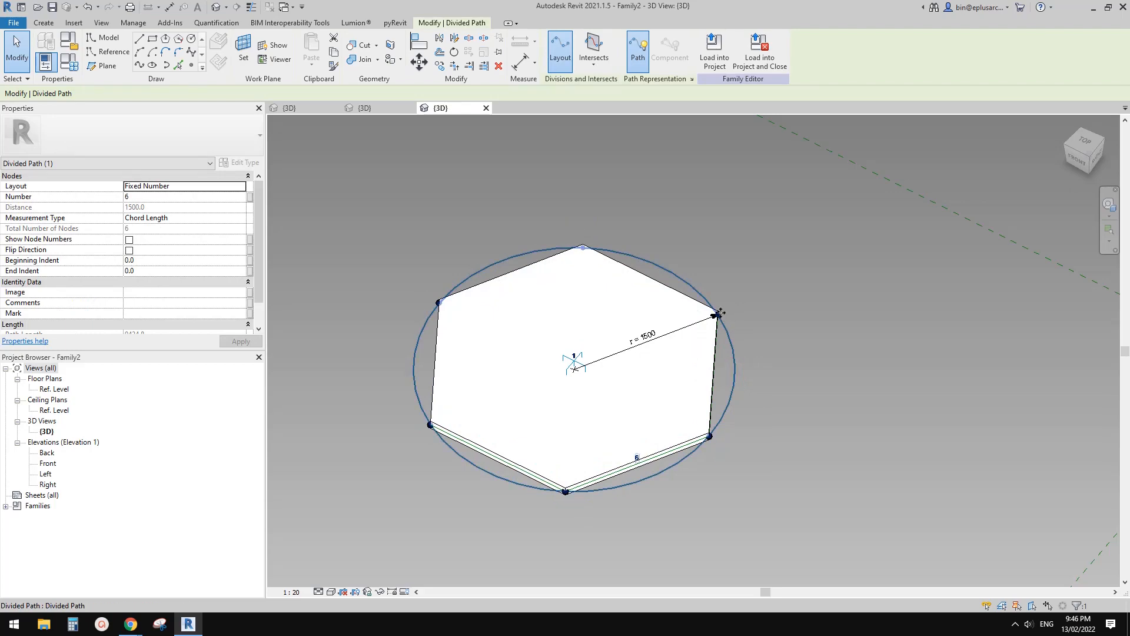
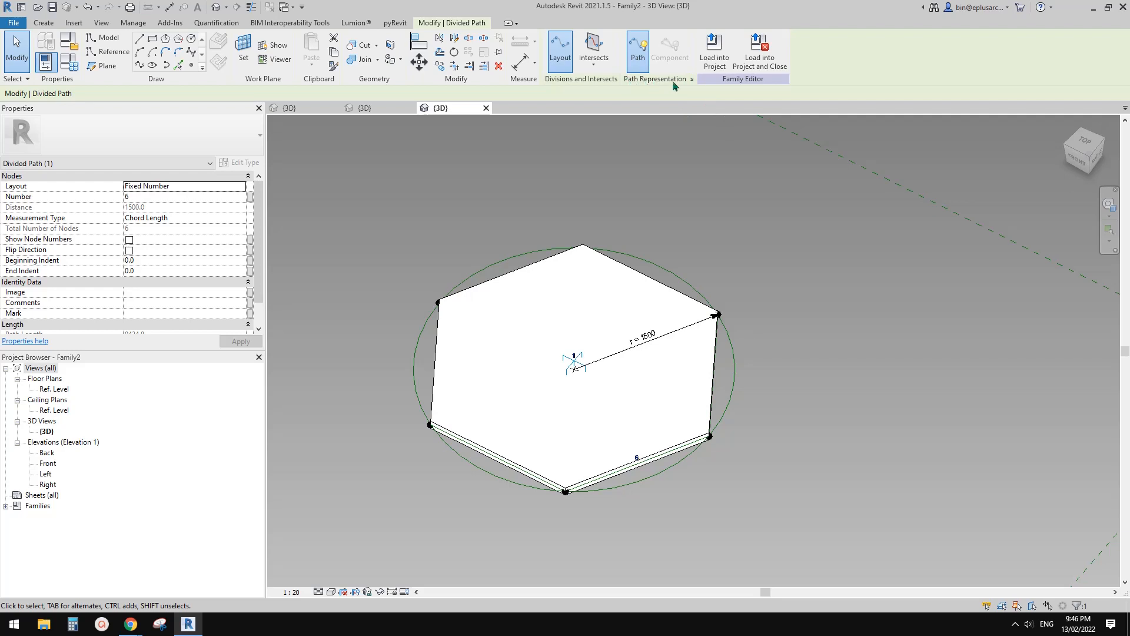
left_click(692, 80)
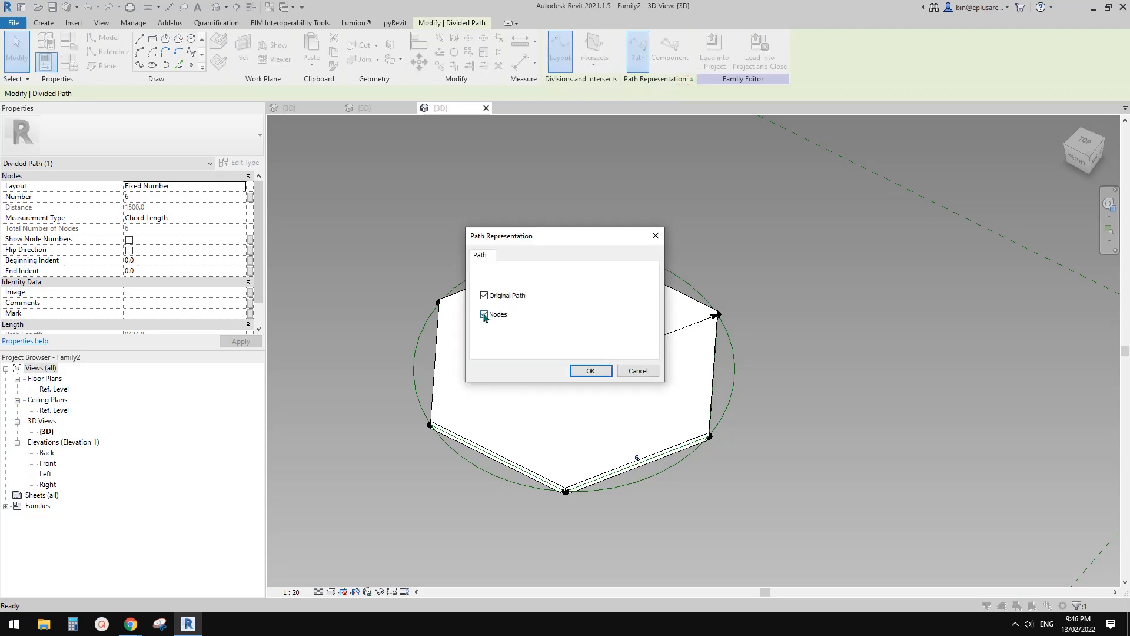
left_click(590, 371)
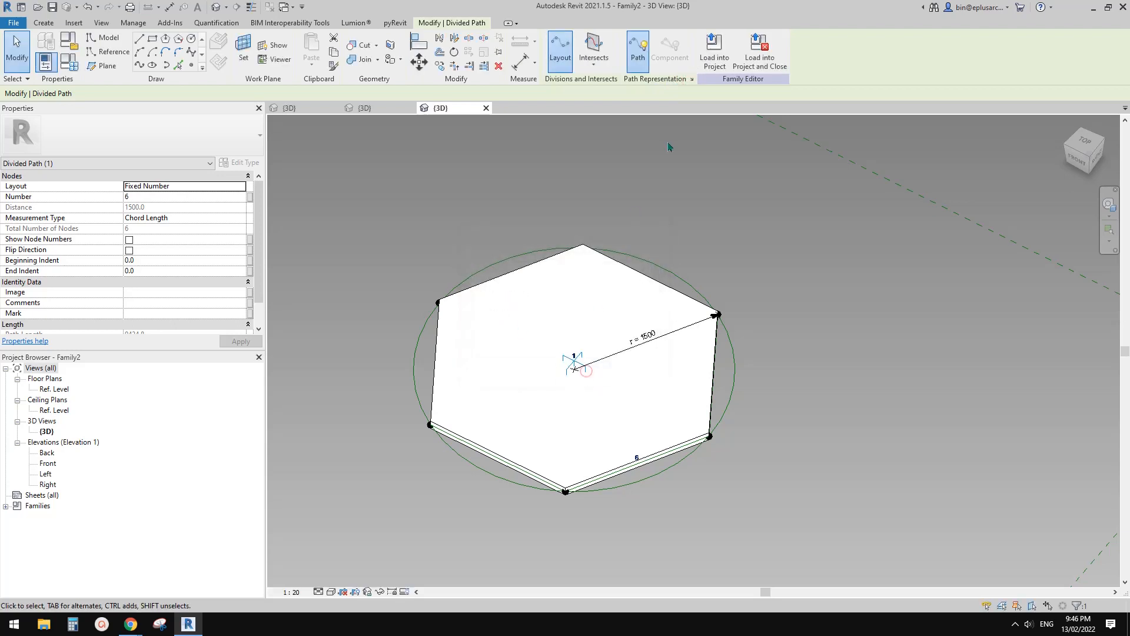
- Load Family2 into 20210123 Perfect Hexagon Pattern.rfa and close it without saving, overwriting only the existing version
left_click(759, 50)
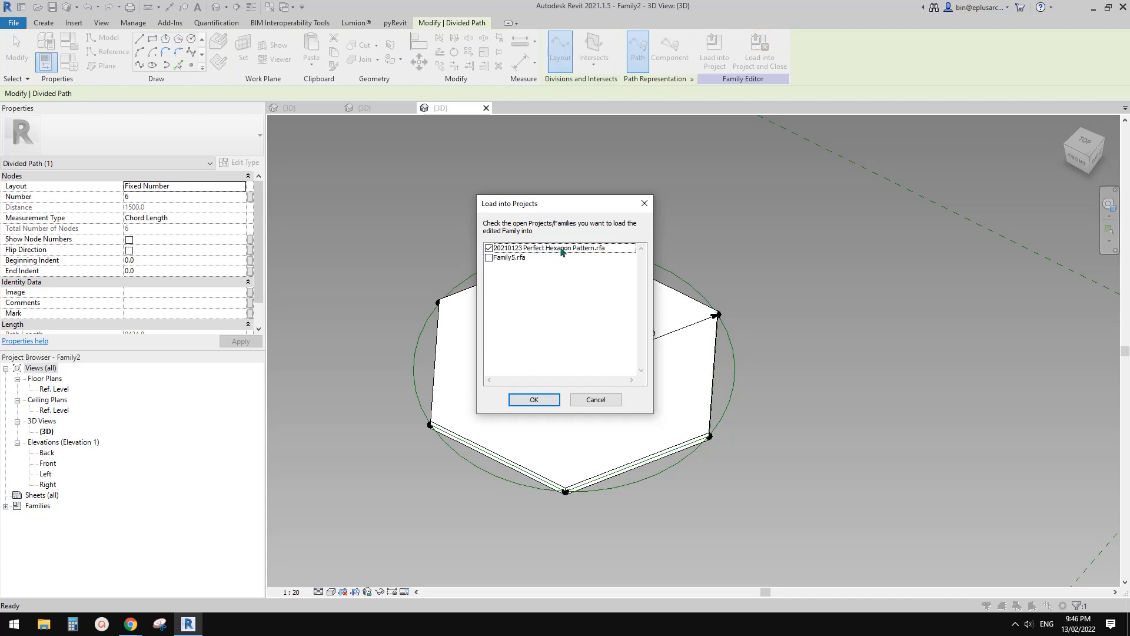
left_click(535, 399)
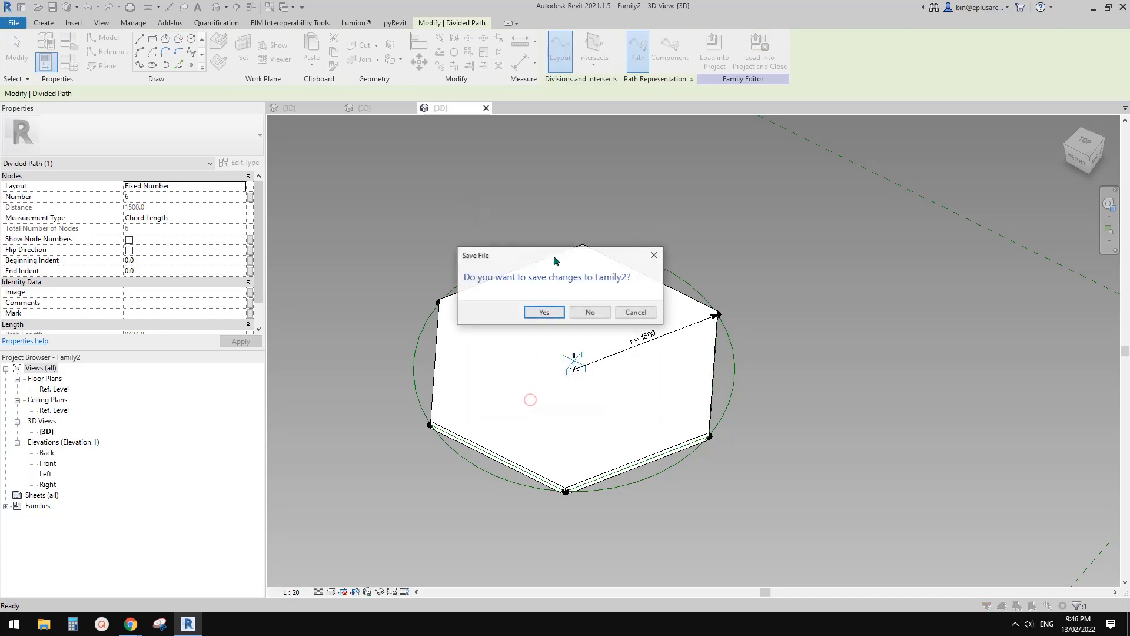
left_click(589, 312)
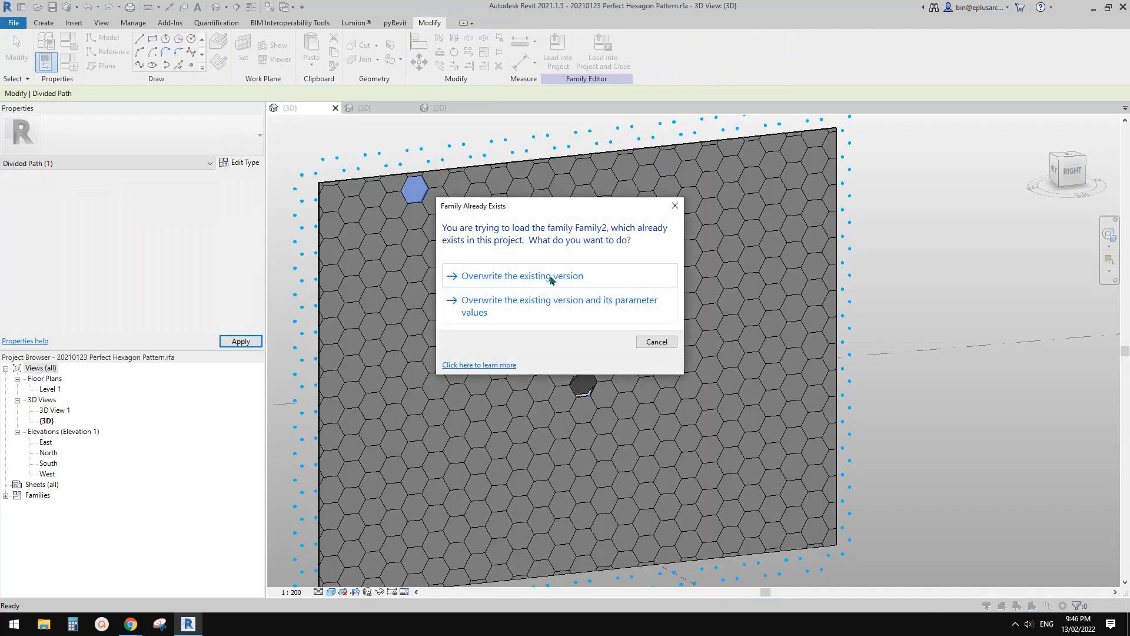
left_click(552, 274)
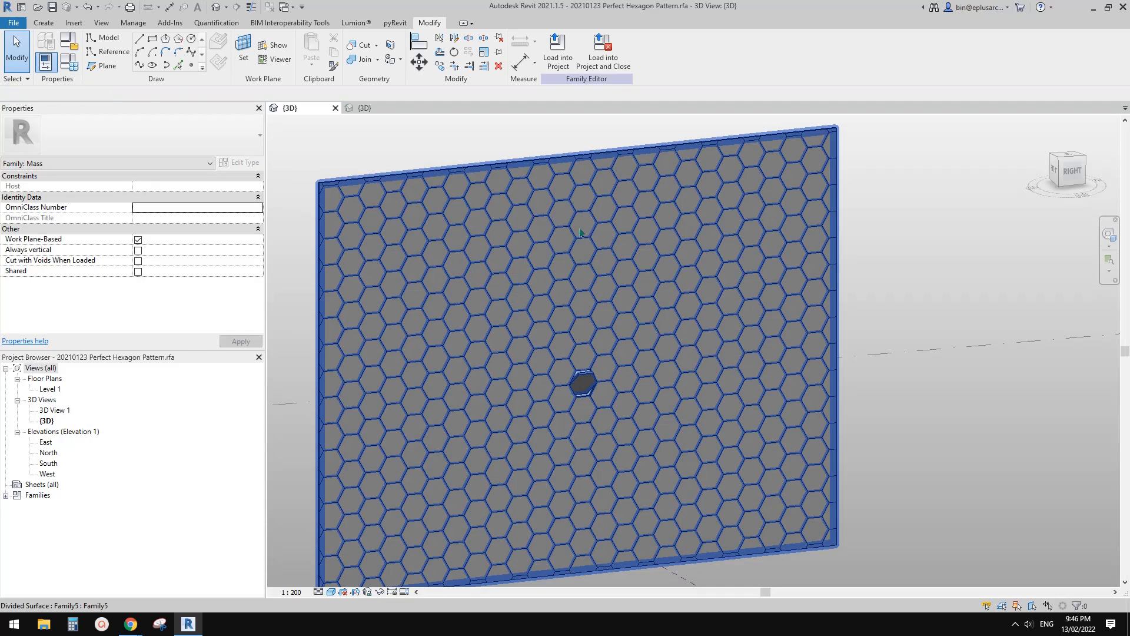
- Examine the single tilted hexagon near the middle of the facade against the surrounding flat panels
scroll(535, 245, "down", 2)
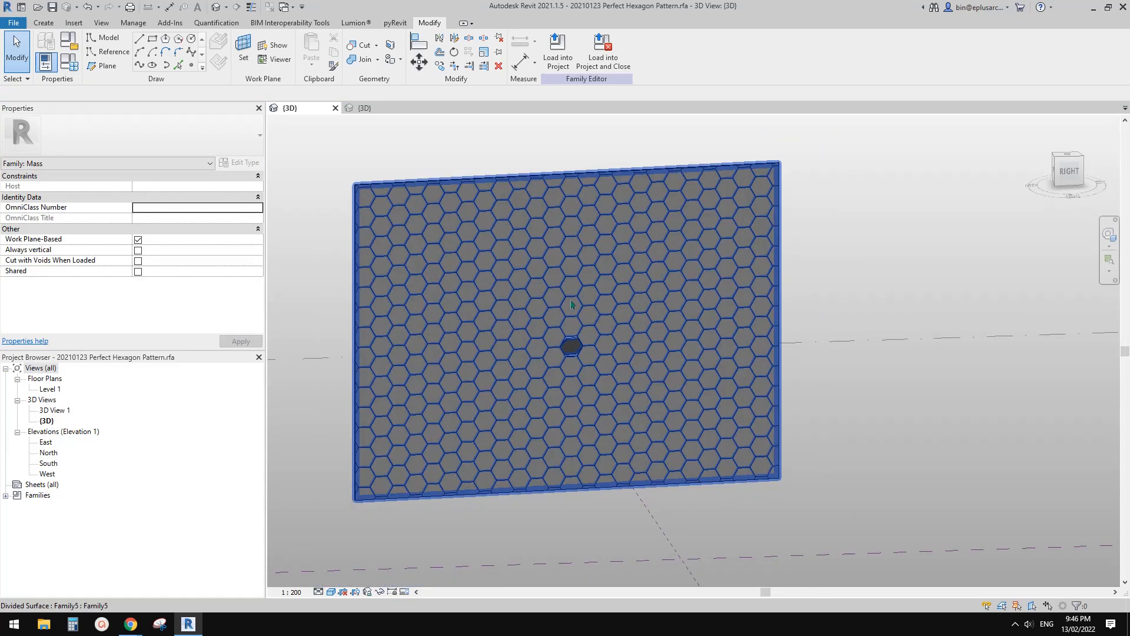
scroll(571, 304, "up", 2)
left_click(559, 338)
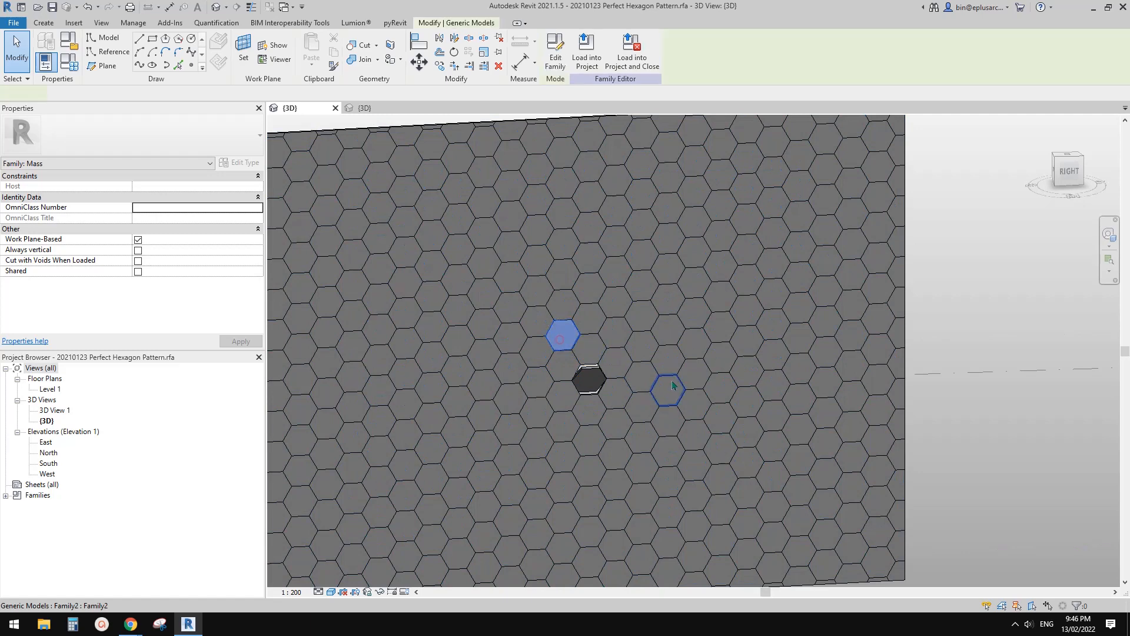
middle_click_drag(666, 386, 747, 376, "shift")
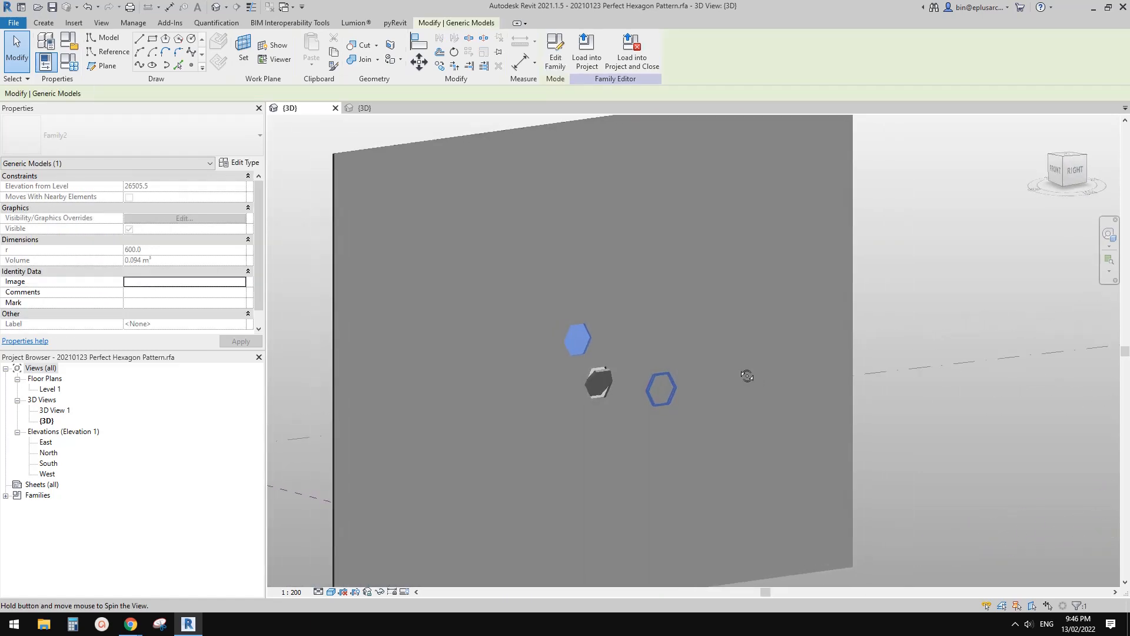
scroll(622, 387, "up", 2)
key("Escape")
left_click(594, 375)
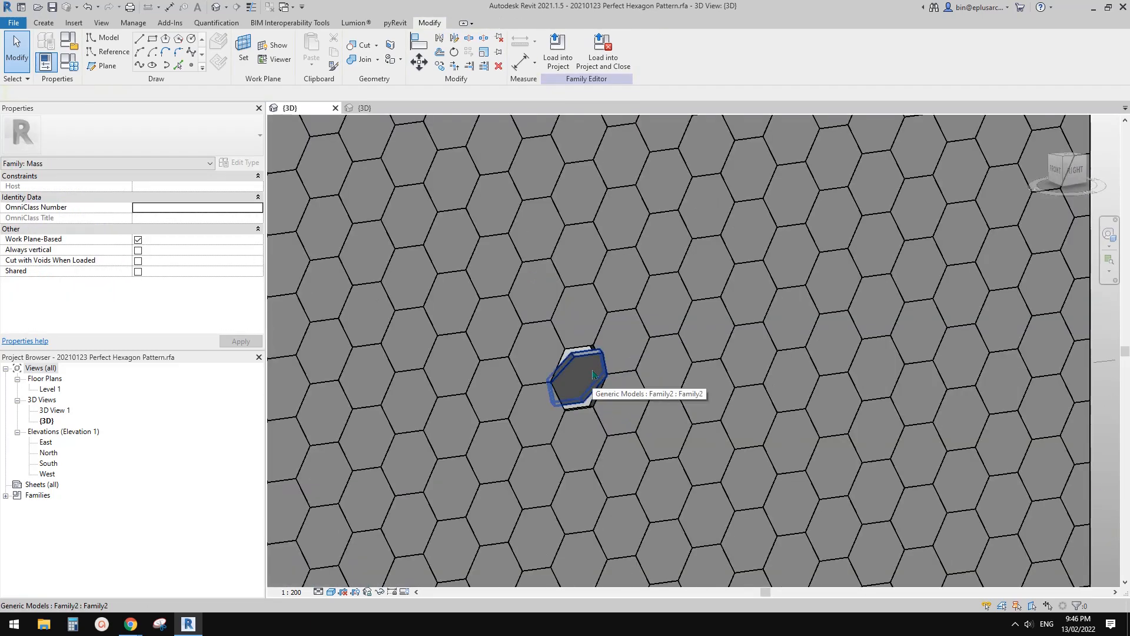
middle_click_drag(592, 375, 598, 360, "shift")
middle_click_drag(623, 322, 573, 381)
scroll(633, 374, "down", 1)
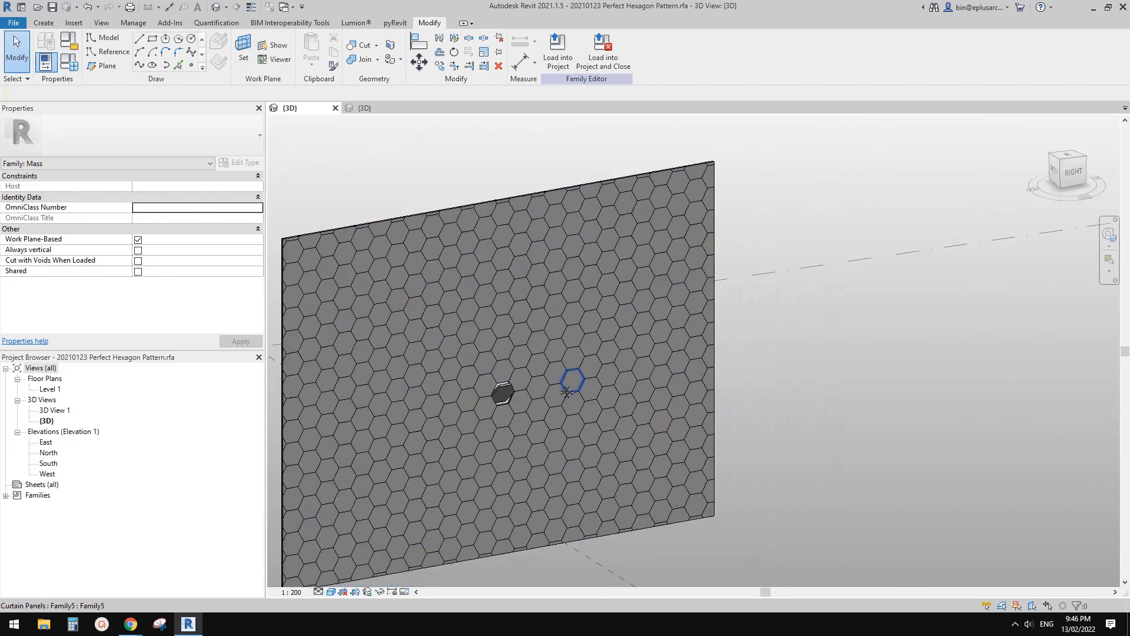
- Switch to Dynamo and start a new graph
left_click(133, 22)
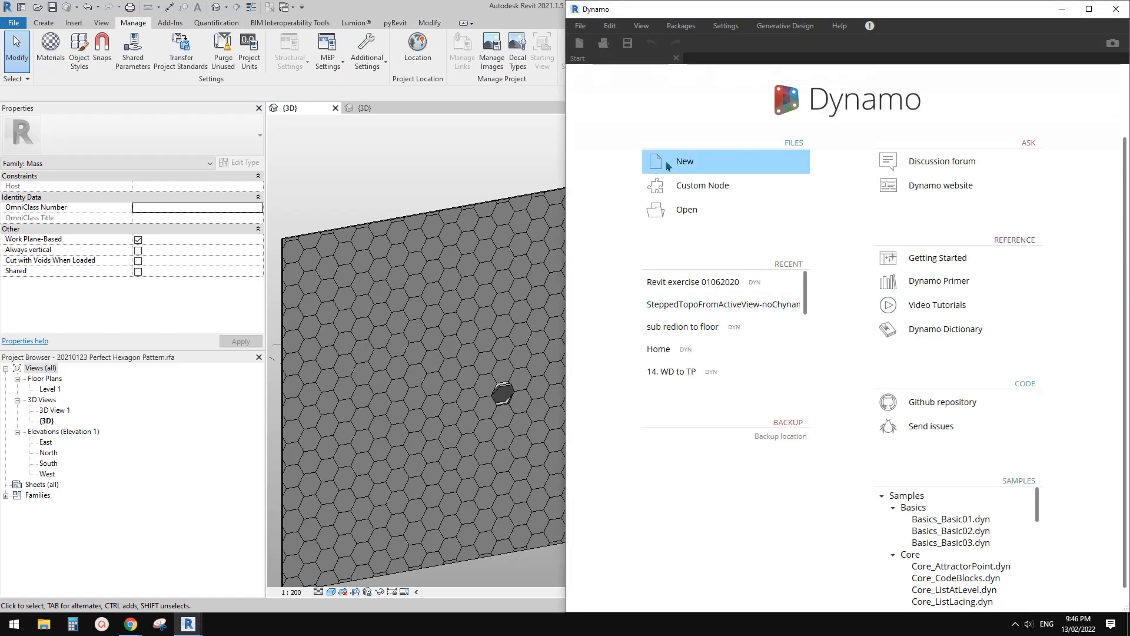
left_click(668, 158)
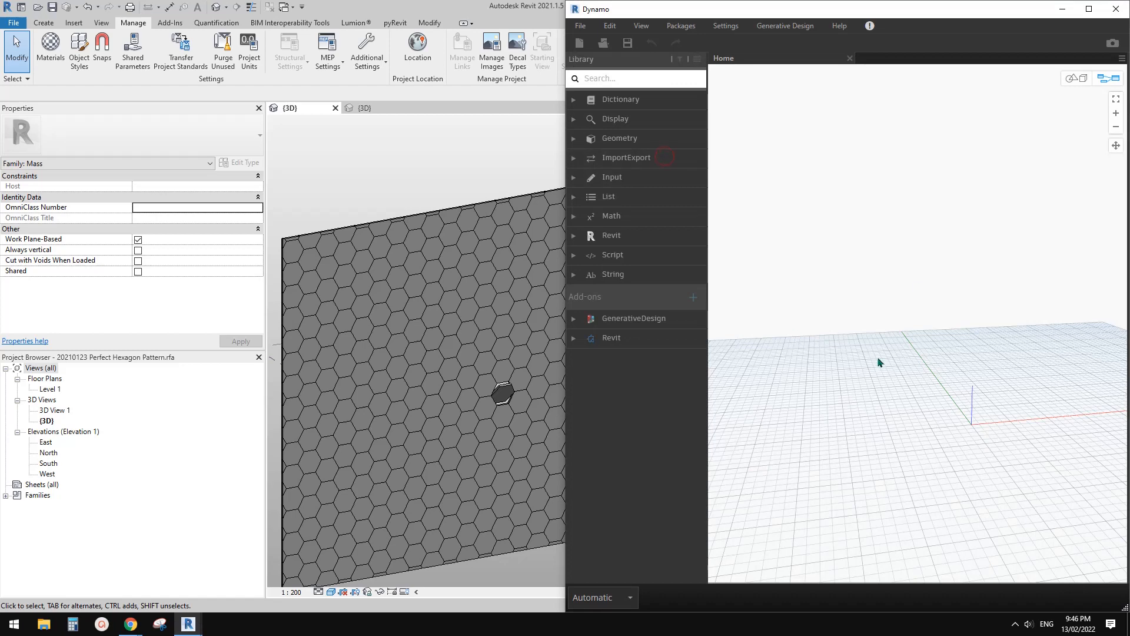
- Select the tilted Family5 panel in the Revit facade and check its instance angle a
left_click(503, 388)
scroll(504, 391, "up", 3)
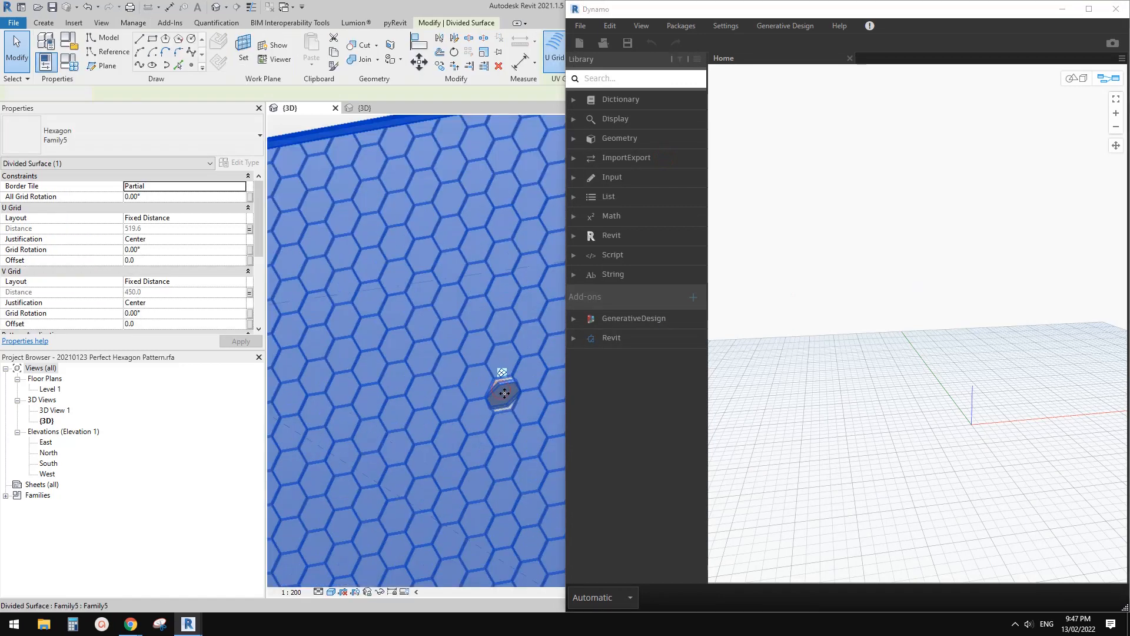
key("Escape")
left_click(505, 395)
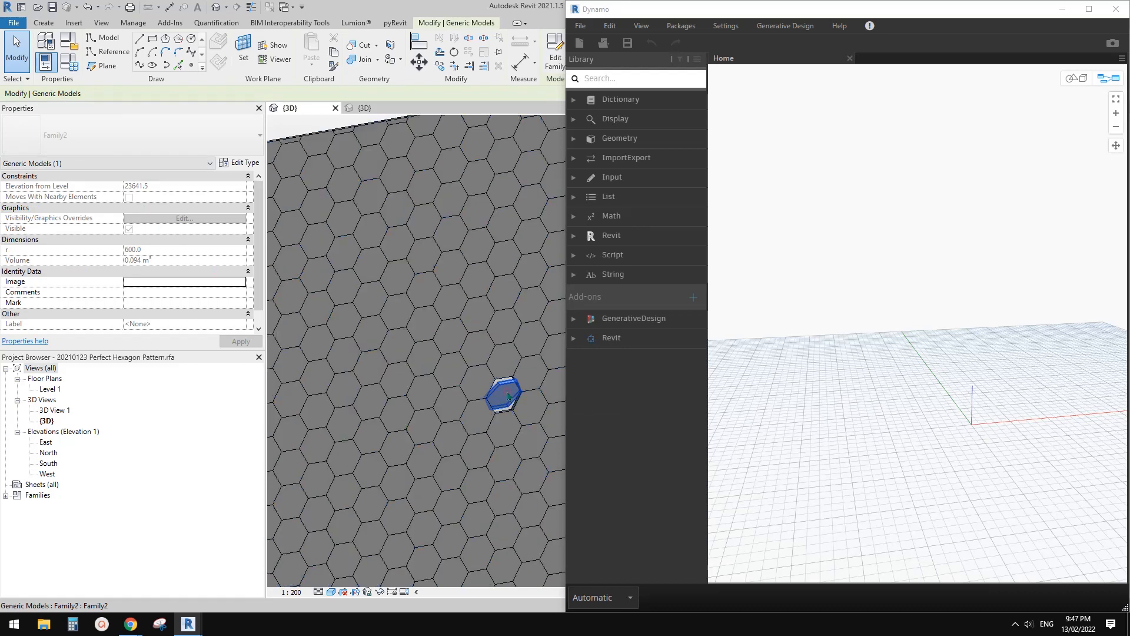
scroll(507, 394, "up", 2)
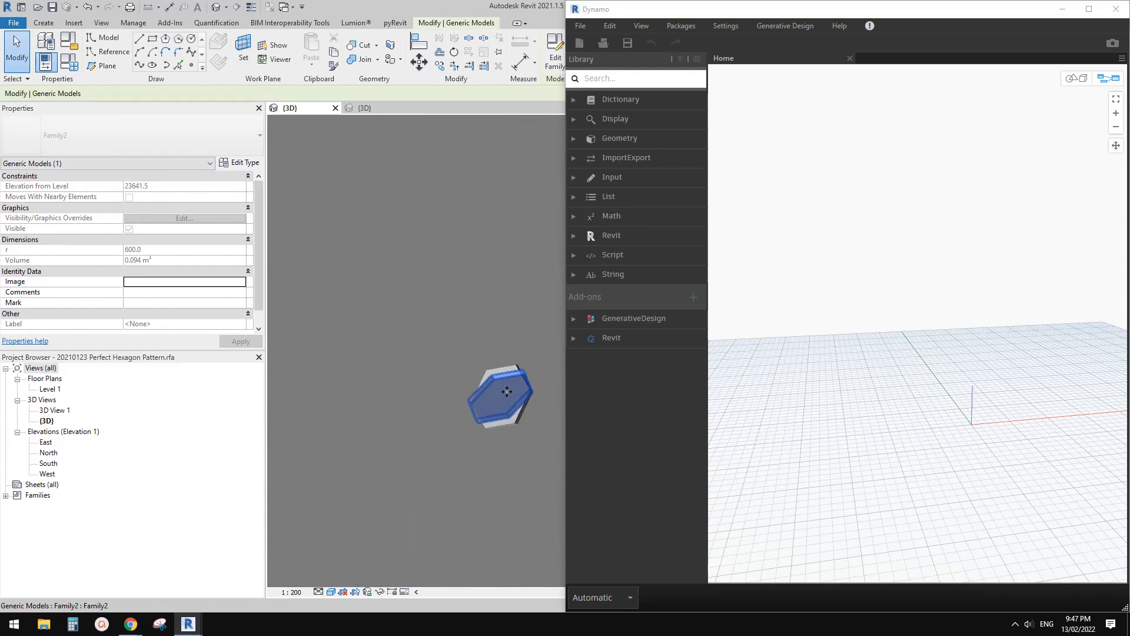
left_click(505, 390)
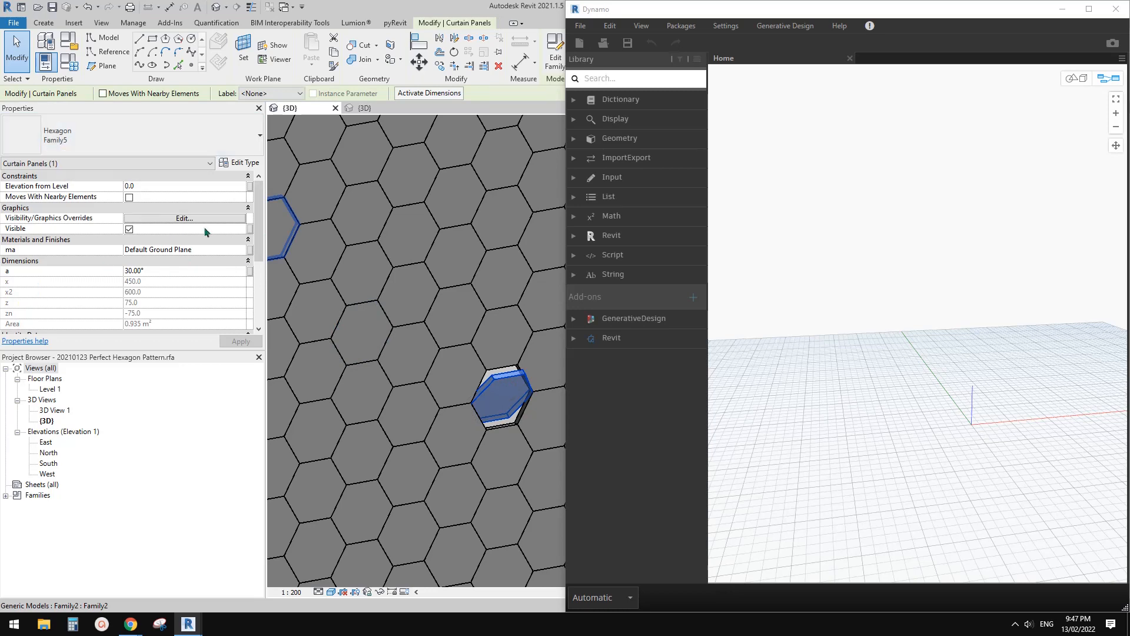
scroll(421, 350, "down", 2)
key("Escape")
scroll(442, 349, "down", 2)
middle_click_drag(471, 352, 397, 360)
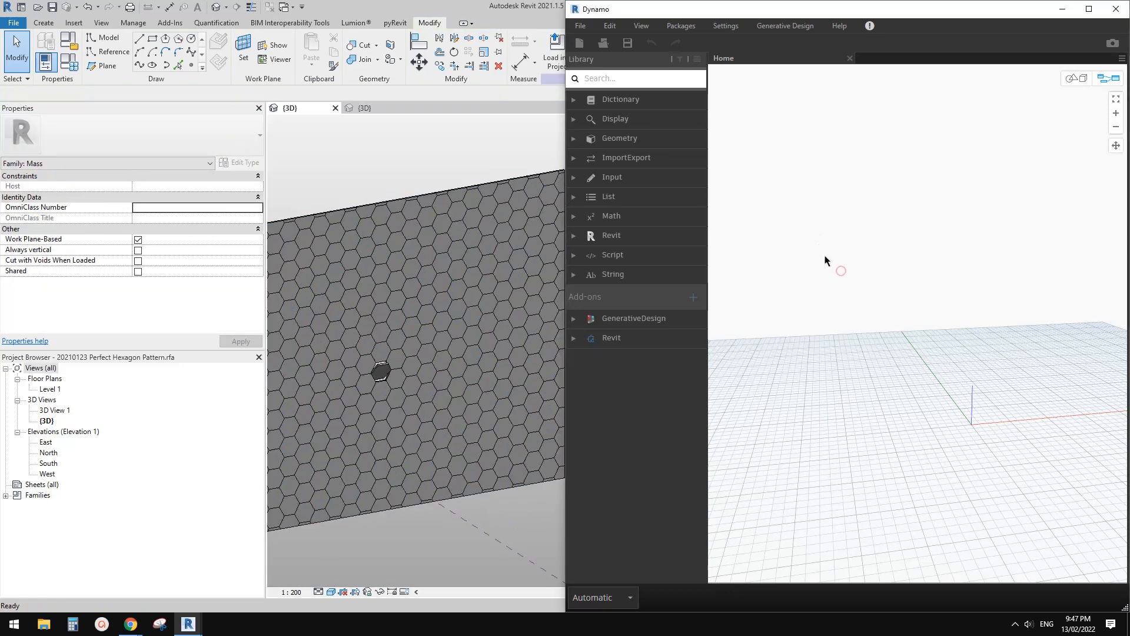
- Add a Family Types selection node to the Dynamo graph and set the run mode to Manual
left_click(574, 234)
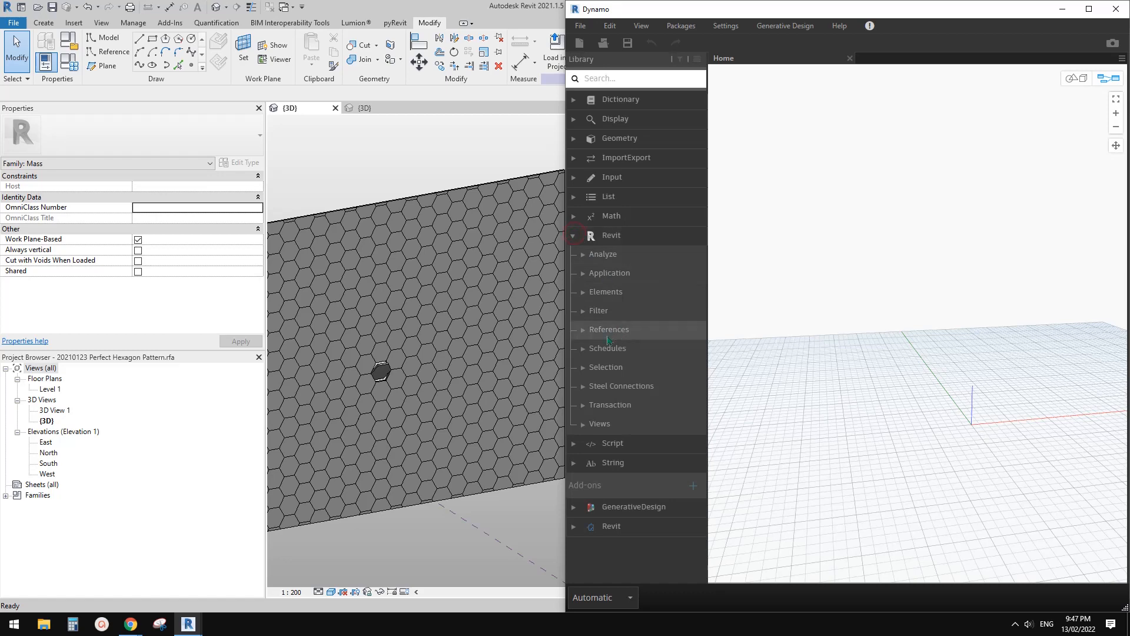
left_click(582, 292)
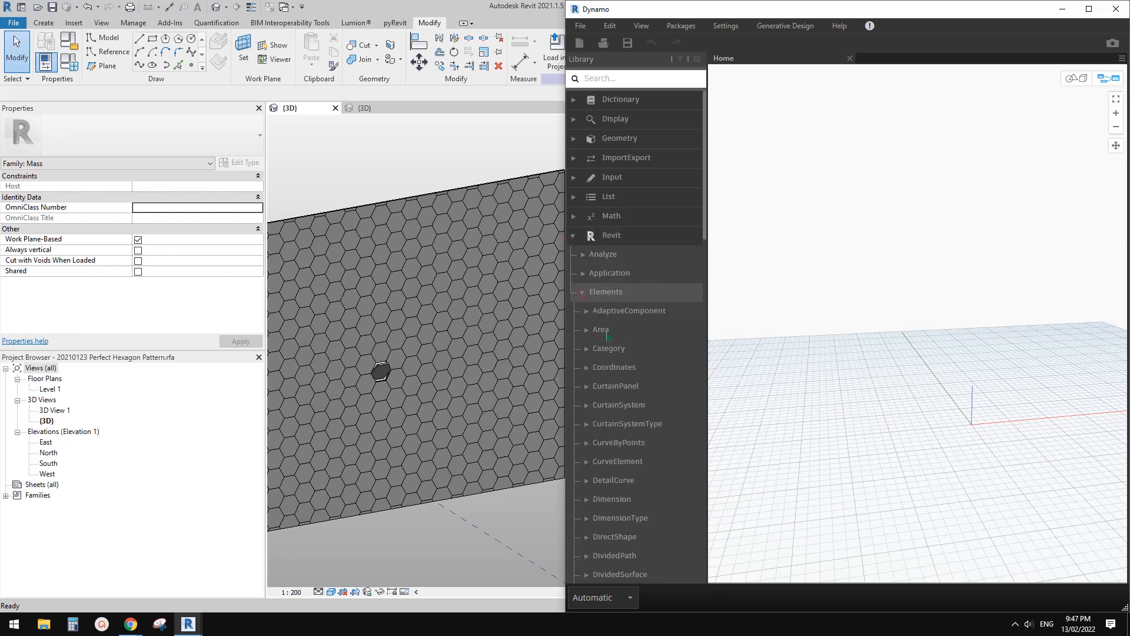
left_click(587, 295)
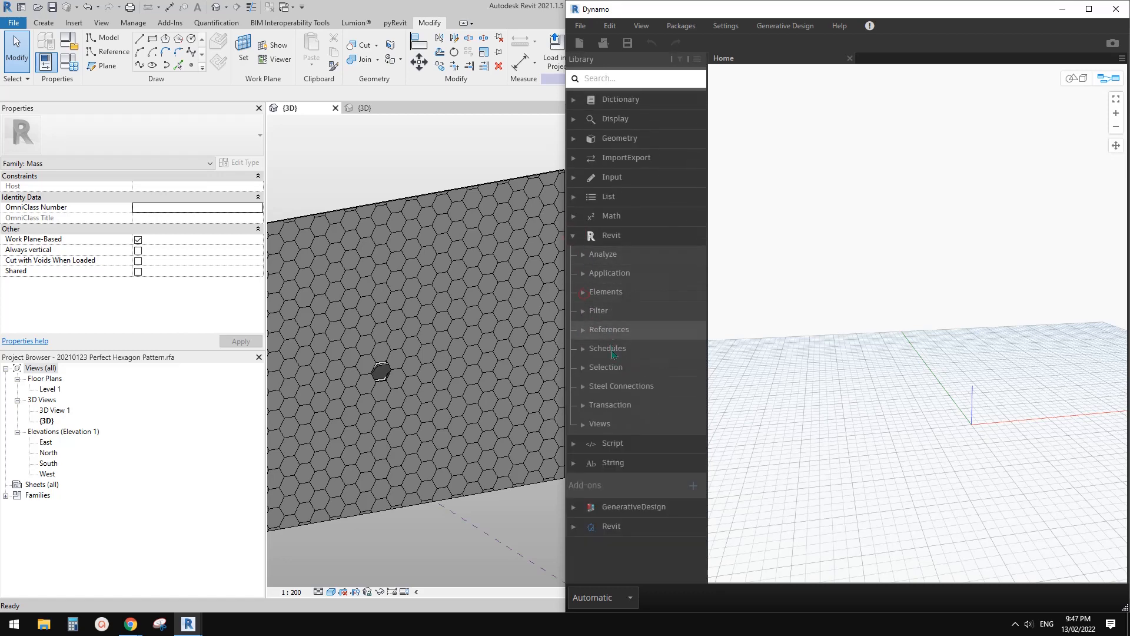
left_click(584, 368)
scroll(612, 353, "down", 4)
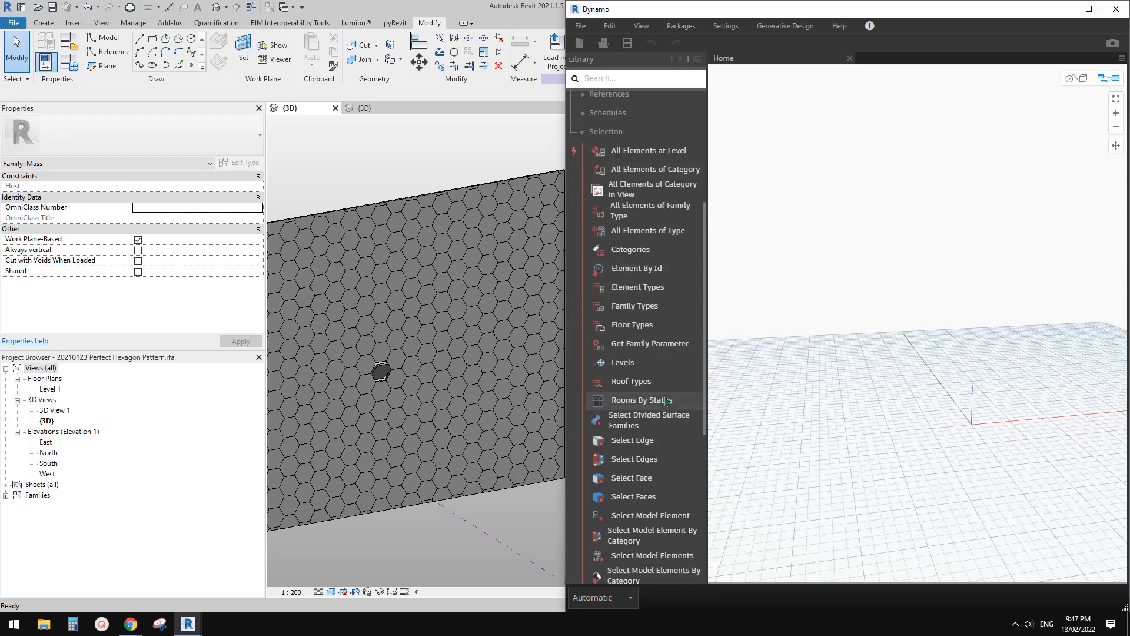
left_click(634, 307)
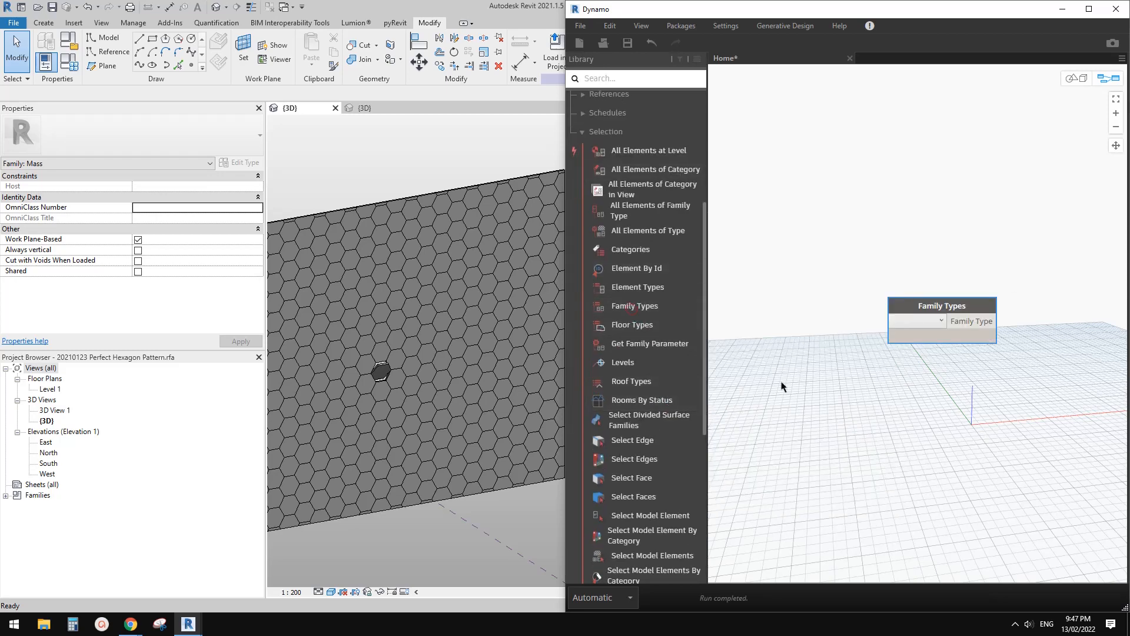
left_click(625, 598)
left_click(590, 534)
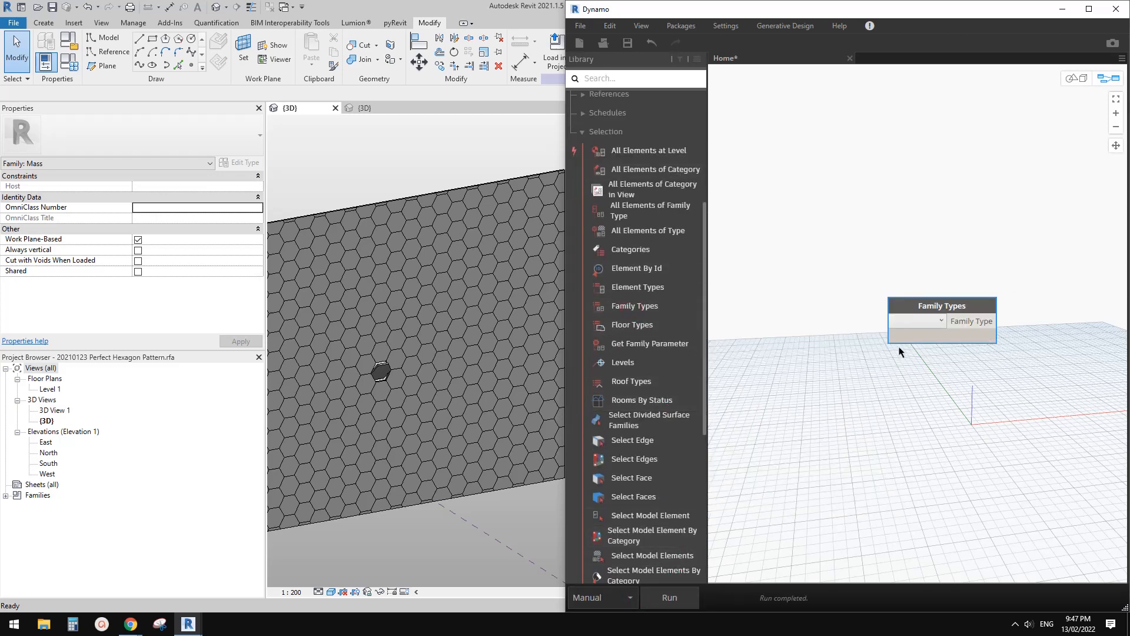
- Choose Family5:Family5 in the Family Types node and connect it to a new All Elements of Family Type node
left_click_drag(929, 312, 812, 280)
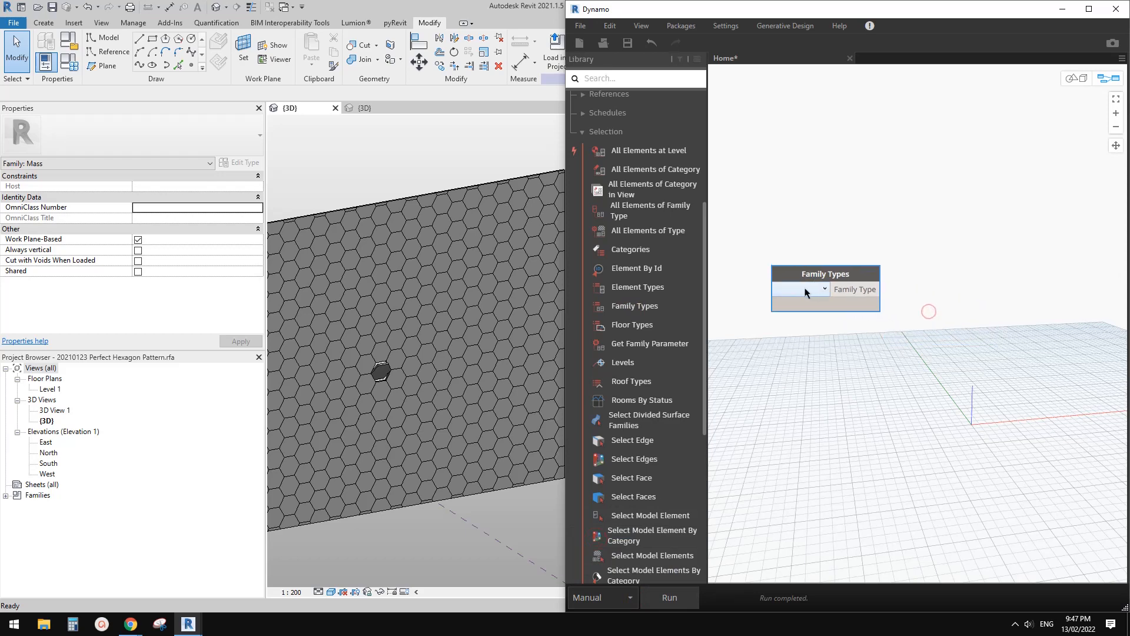
left_click(652, 214)
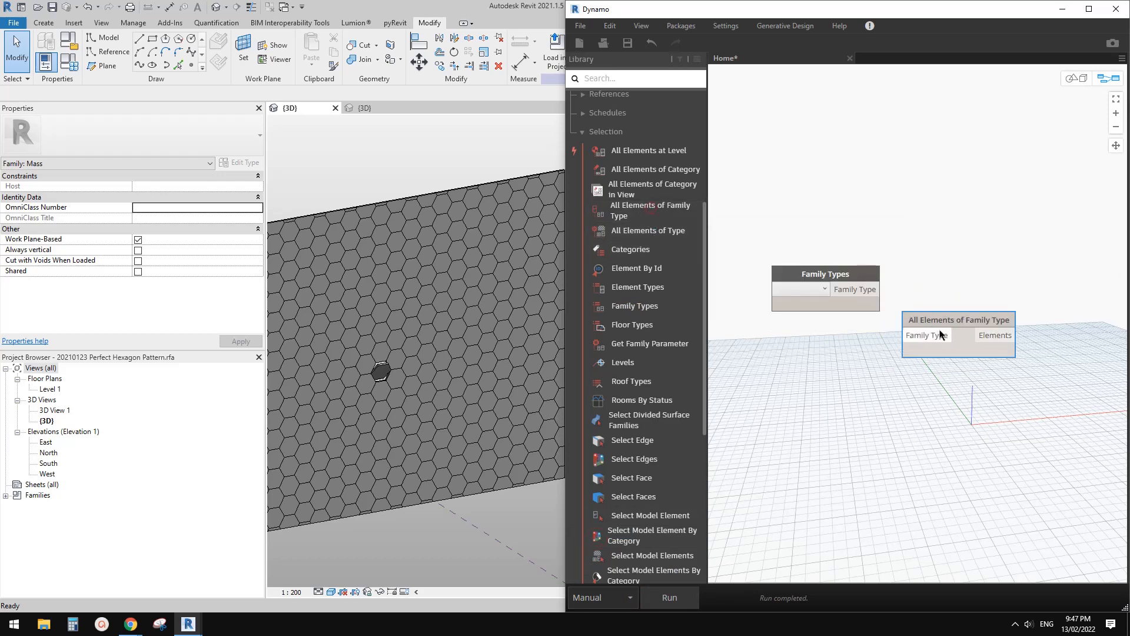
left_click_drag(941, 336, 959, 298)
left_click(824, 289)
left_click(810, 316)
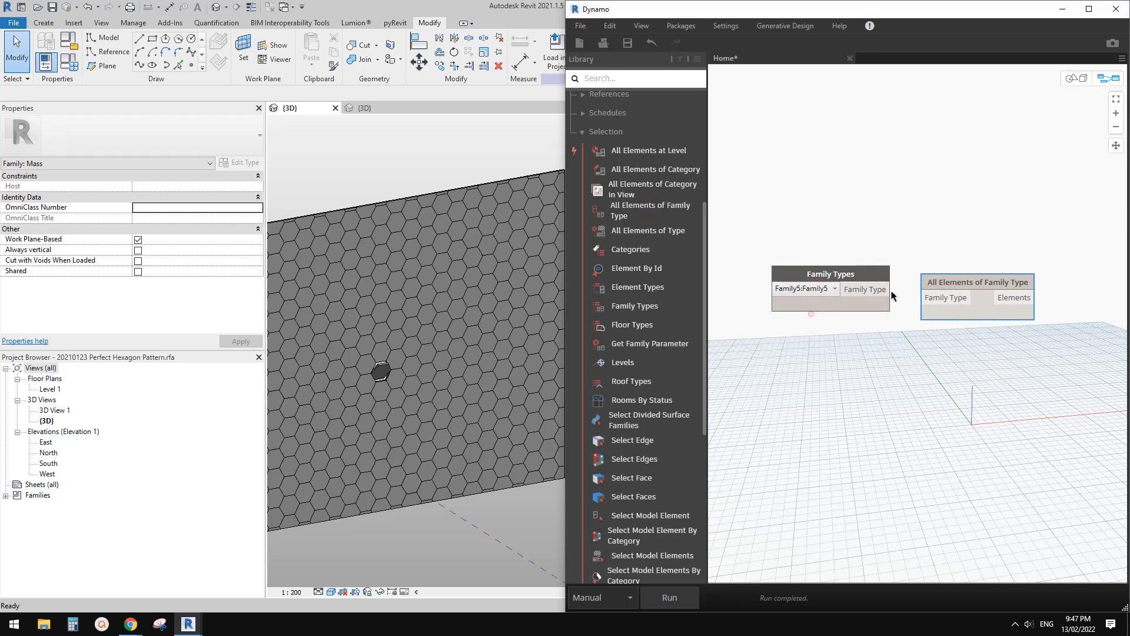
left_click(891, 289)
left_click(948, 298)
- Add an Element.SetParameterByName node, rearrange the nodes in a row, and connect Elements to its element input
left_click(958, 216)
double_click(923, 186)
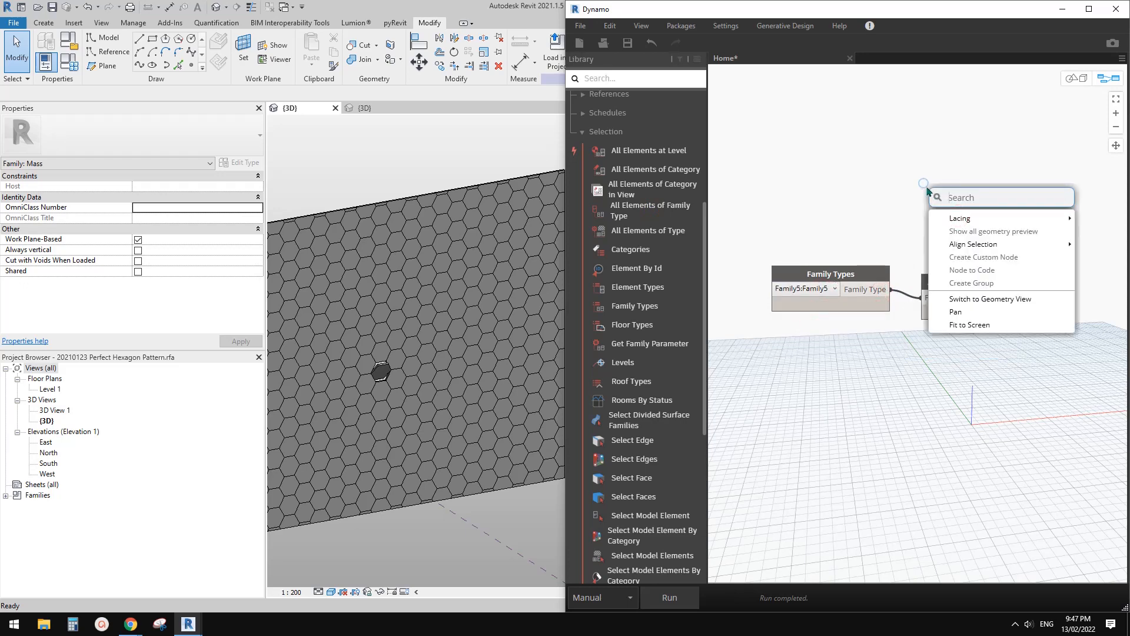
type("setp")
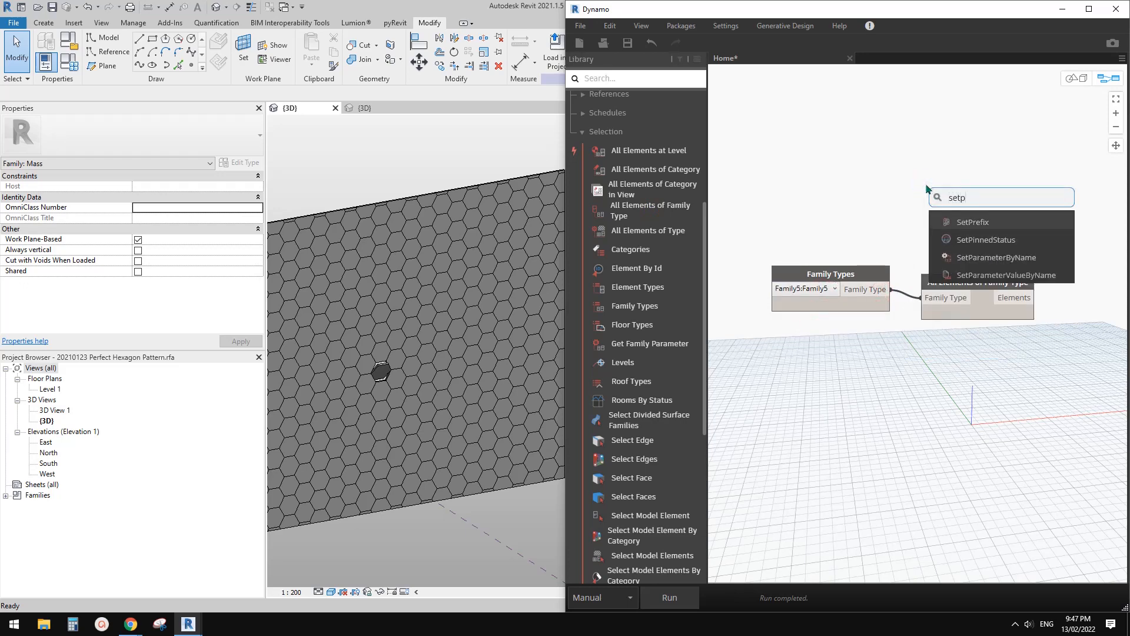
left_click(998, 261)
left_click_drag(1028, 270, 1066, 233)
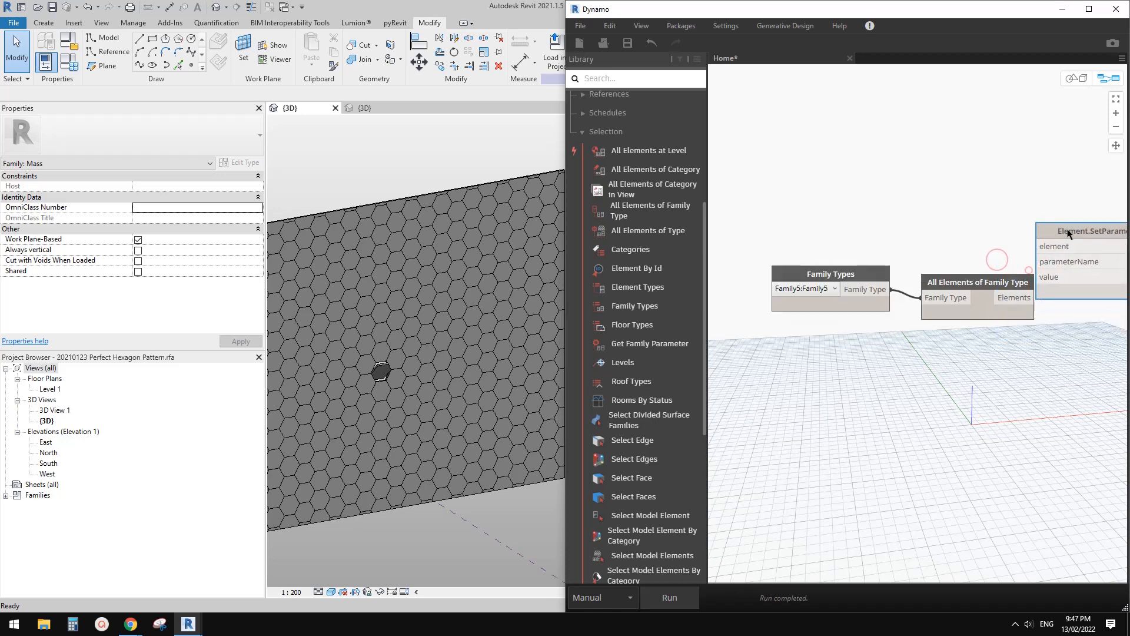
left_click_drag(979, 281, 965, 275)
left_click_drag(855, 274, 820, 271)
left_click_drag(977, 287, 950, 277)
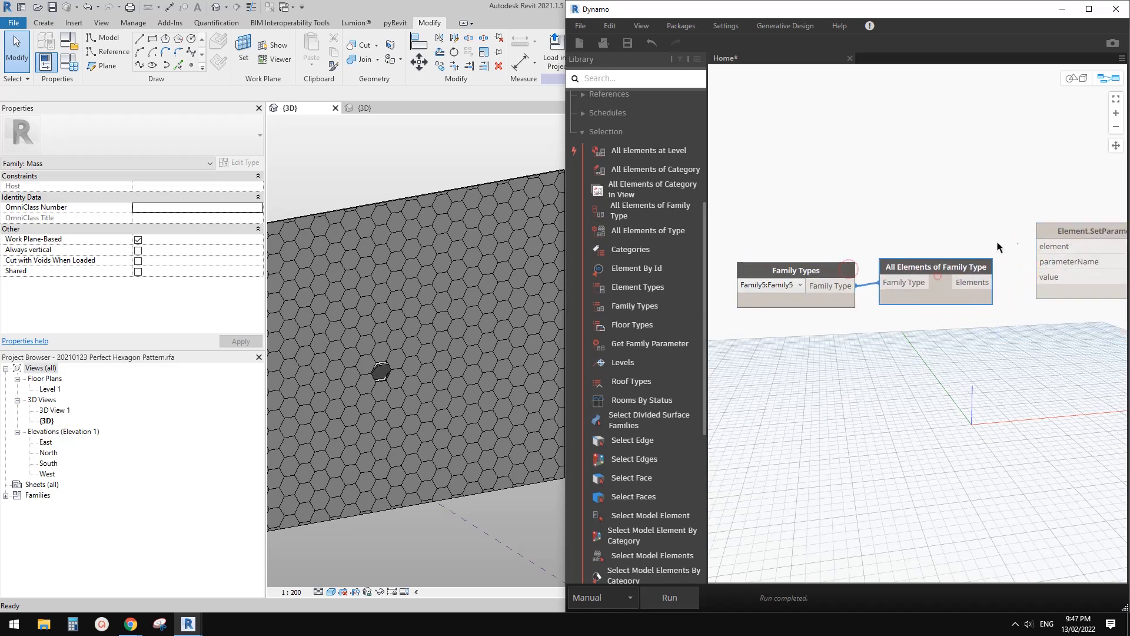
left_click_drag(1063, 237, 1047, 229)
left_click_drag(992, 282, 1026, 256)
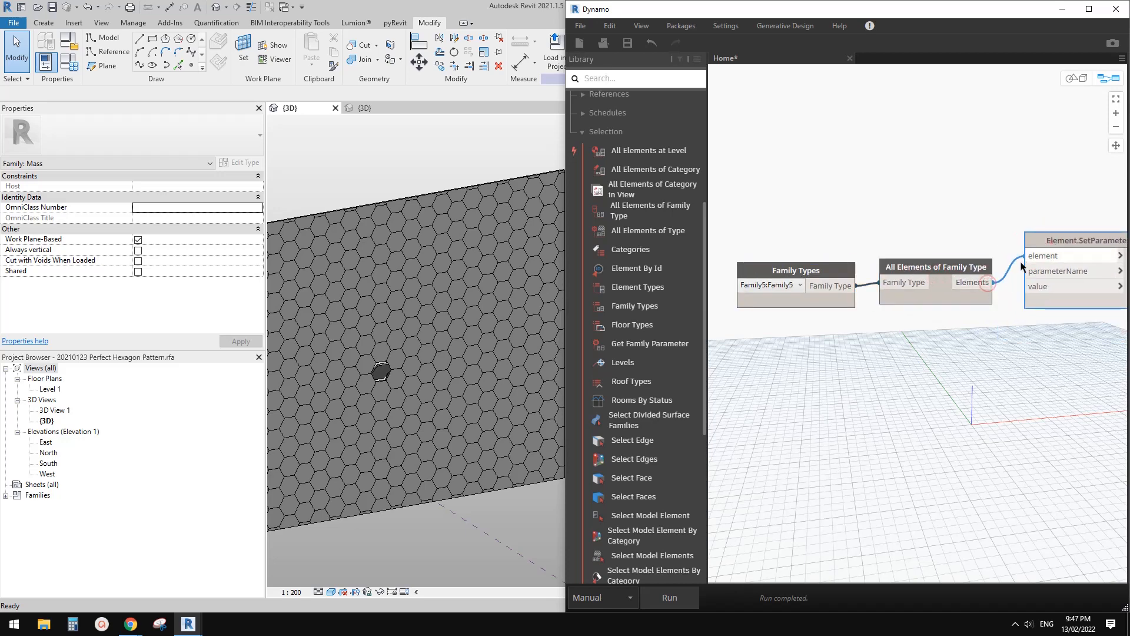
- Select the tilted Family5 panel in Revit again to read the name of its angle parameter
left_click(380, 368)
key("Tab")
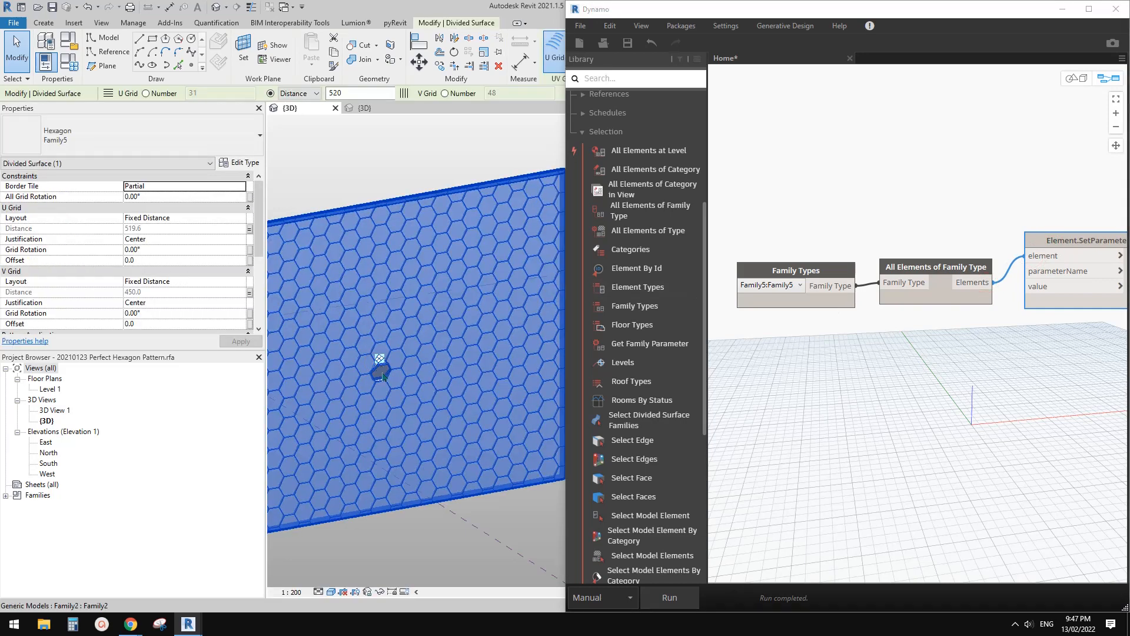
left_click(380, 368)
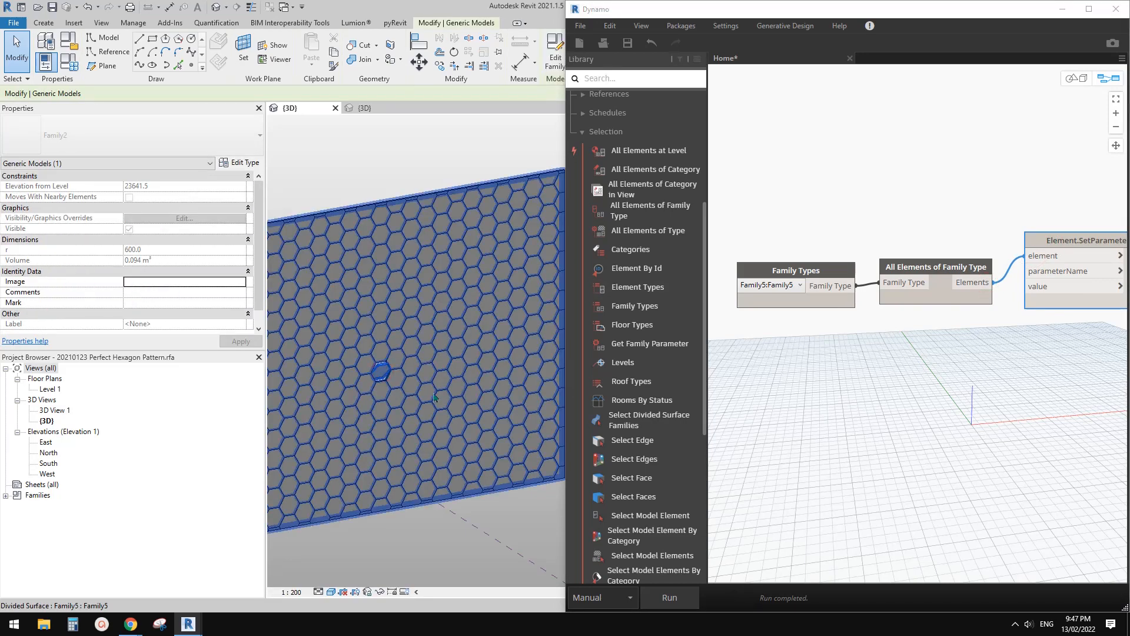
key("Tab")
left_click(383, 375)
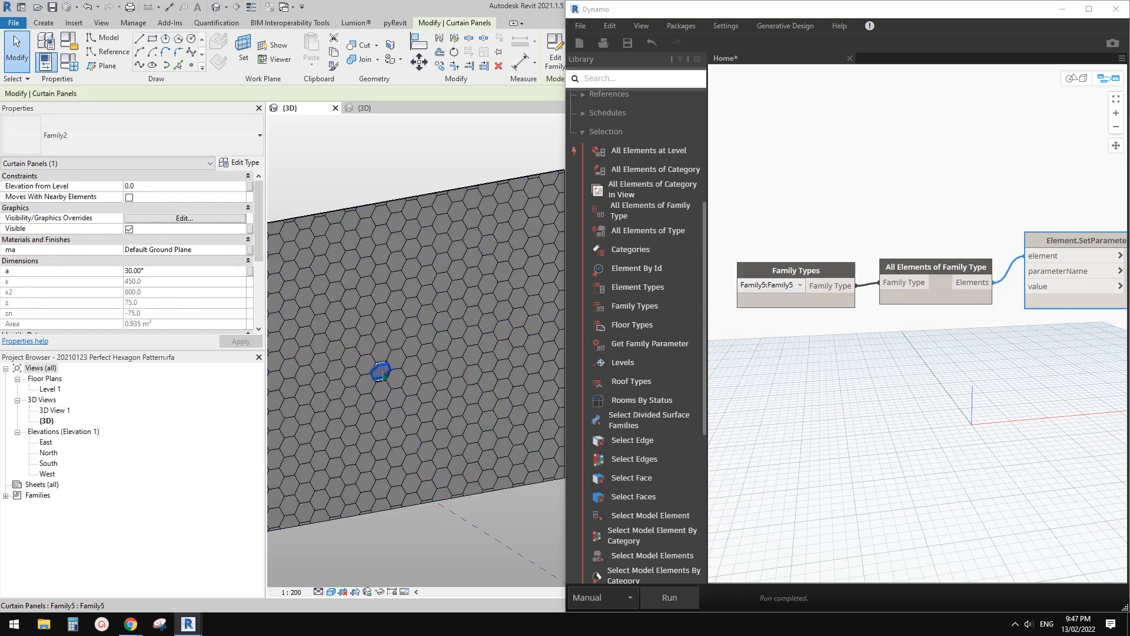
- Add a code block containing "a" and connect it to the parameterName input of the SetParameterByName node
double_click(948, 344)
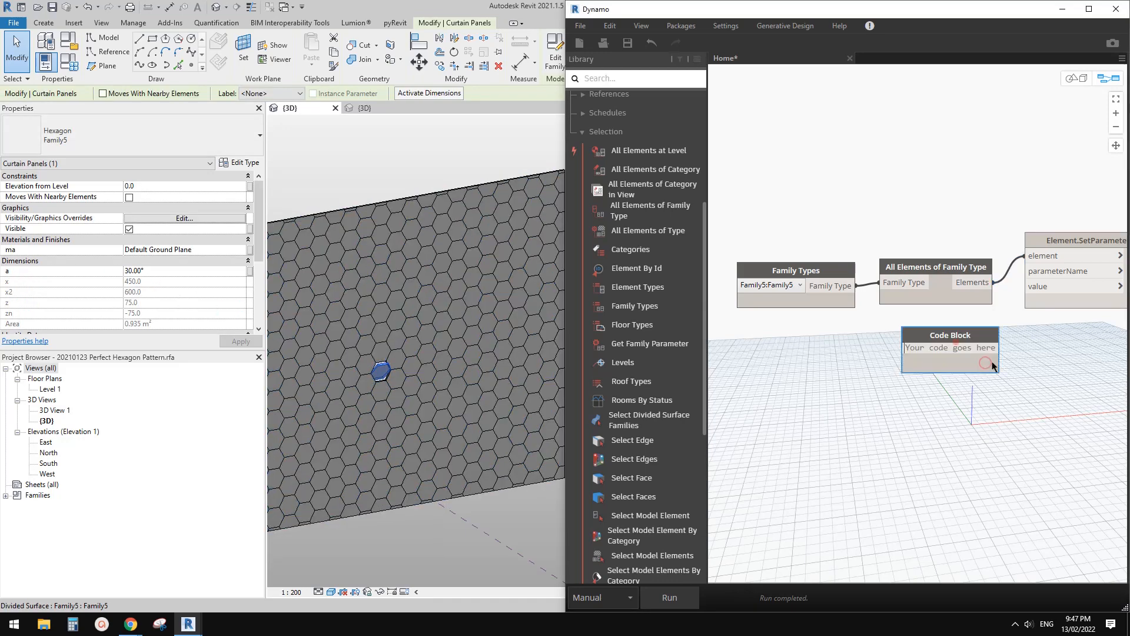
type("\"a")
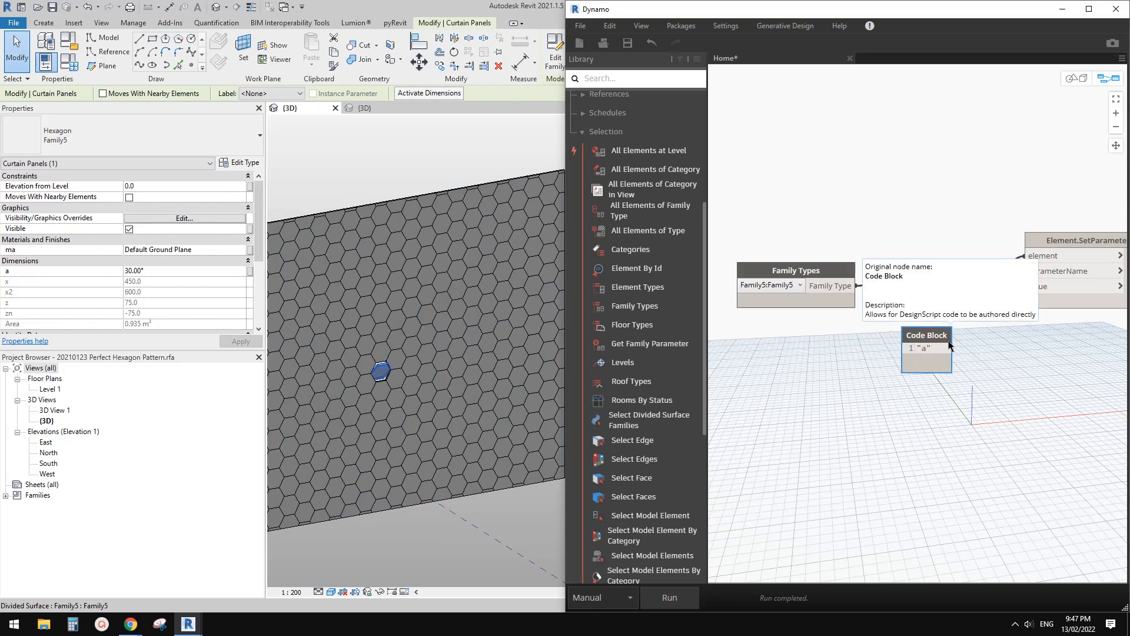
left_click(987, 407)
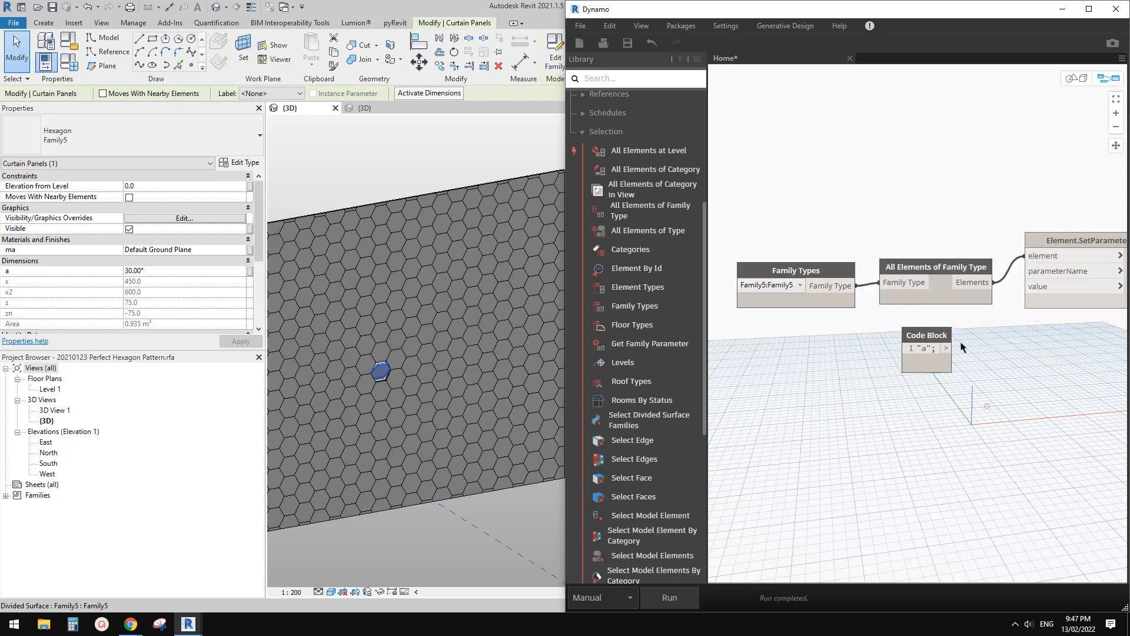
left_click(950, 349)
left_click(1041, 276)
left_click_drag(936, 334, 968, 318)
left_click(931, 394)
- Add a code block containing the number range 0..45..0.1 below the existing nodes
scroll(932, 396, "up", 2)
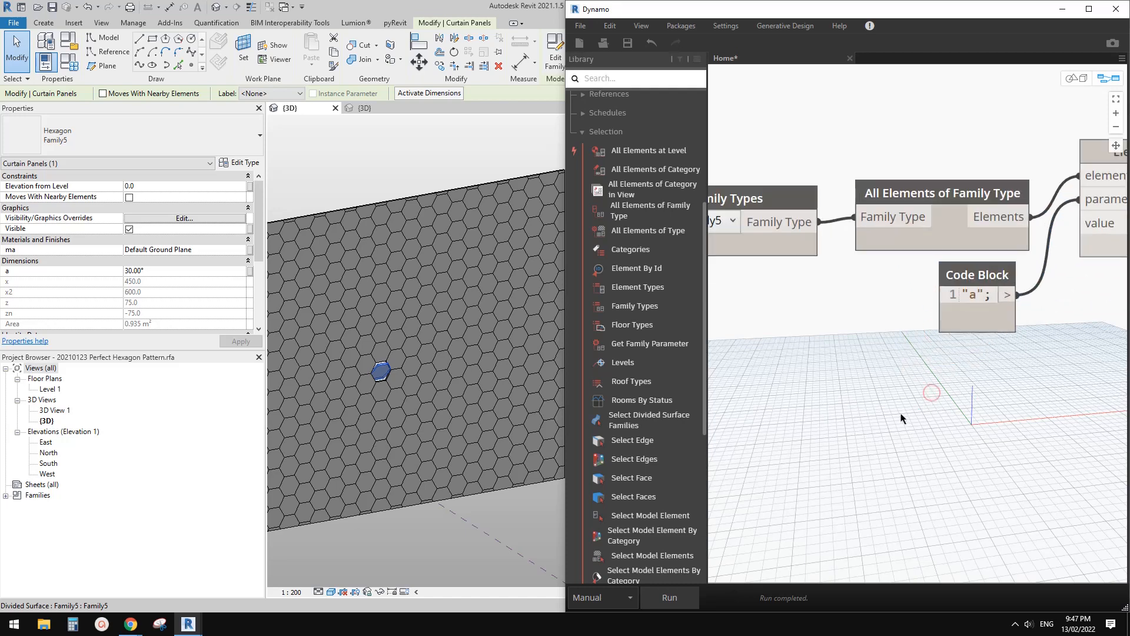
double_click(883, 405)
type("0..")
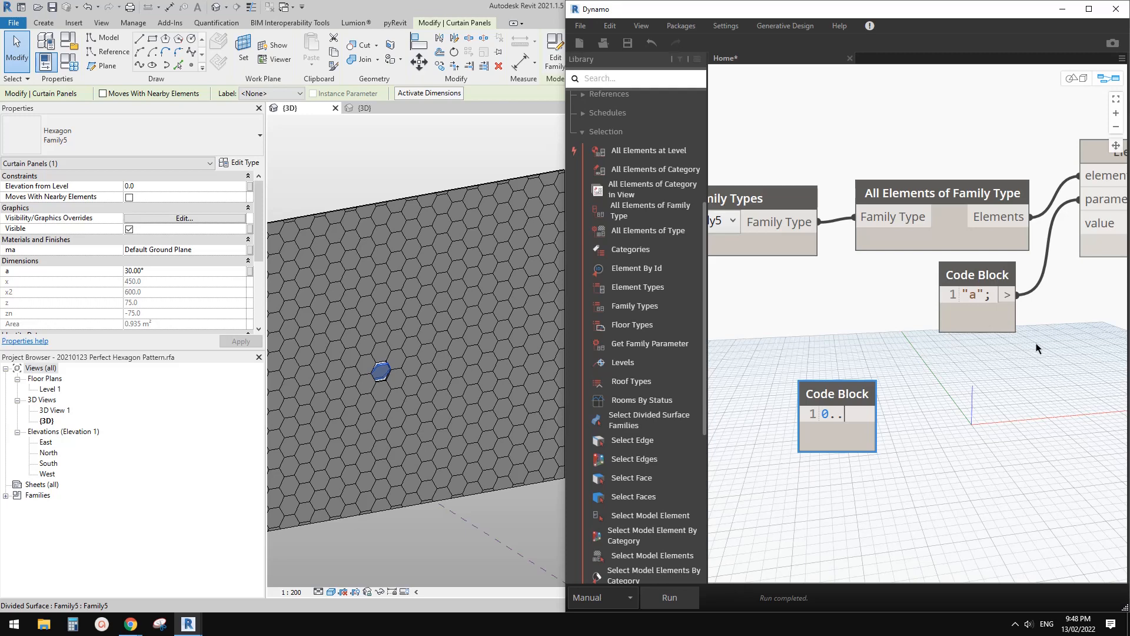
type("45..")
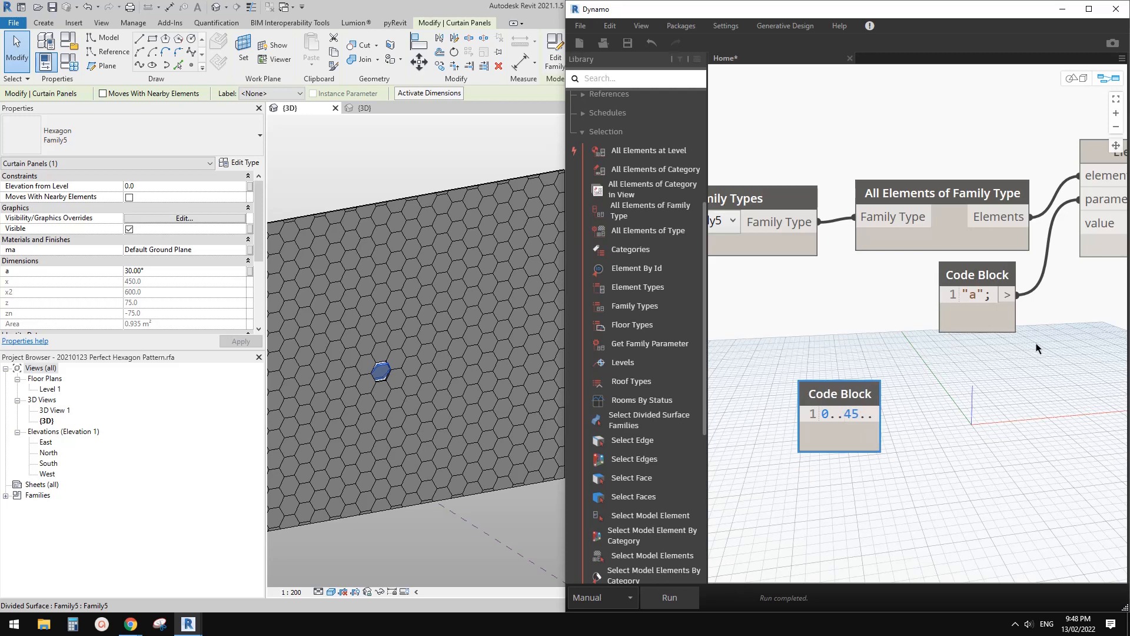
type("0.1")
left_click(1022, 428)
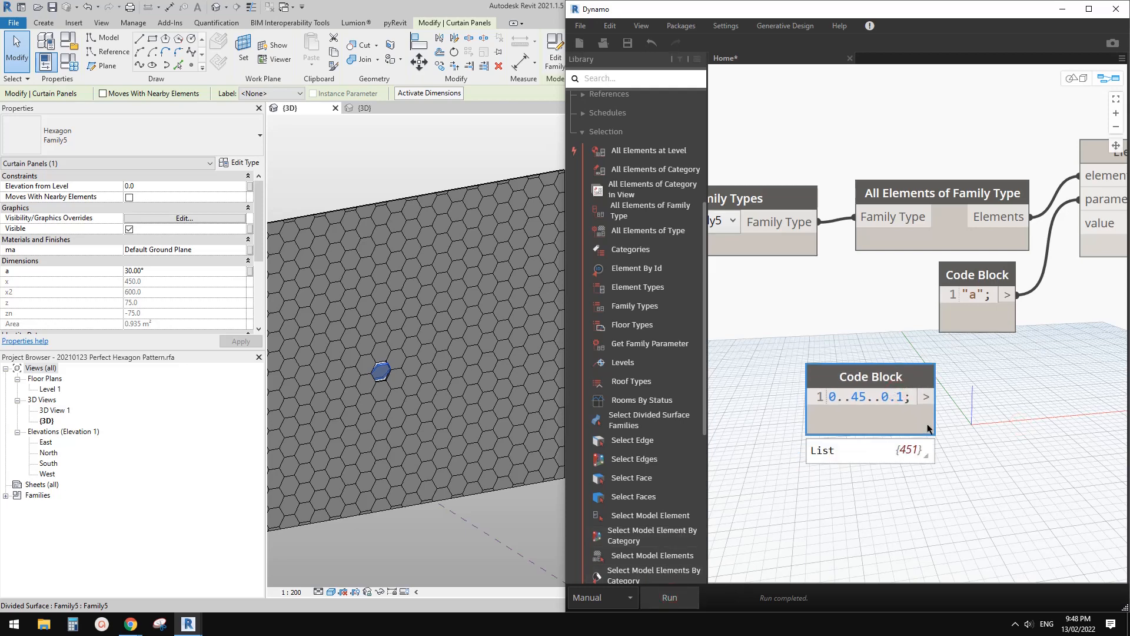
- Check the panel list length, connect the 0..45..0.1 code block to the value input of the SetParameterByName node, and run the graph
mouse_move(928, 458)
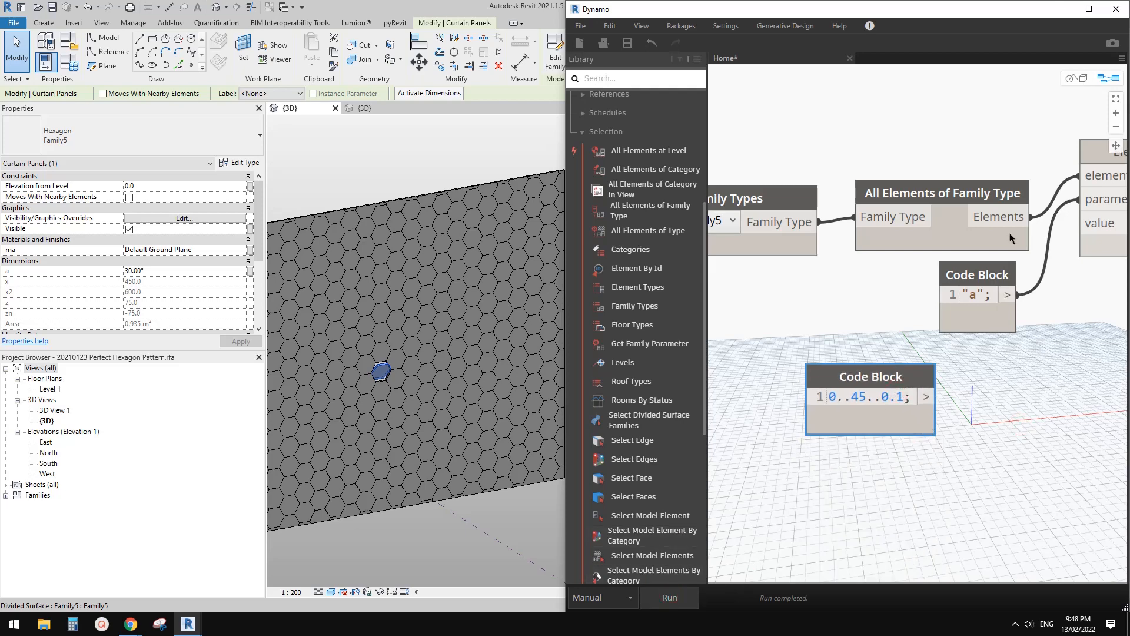
mouse_move(1012, 240)
mouse_move(1017, 266)
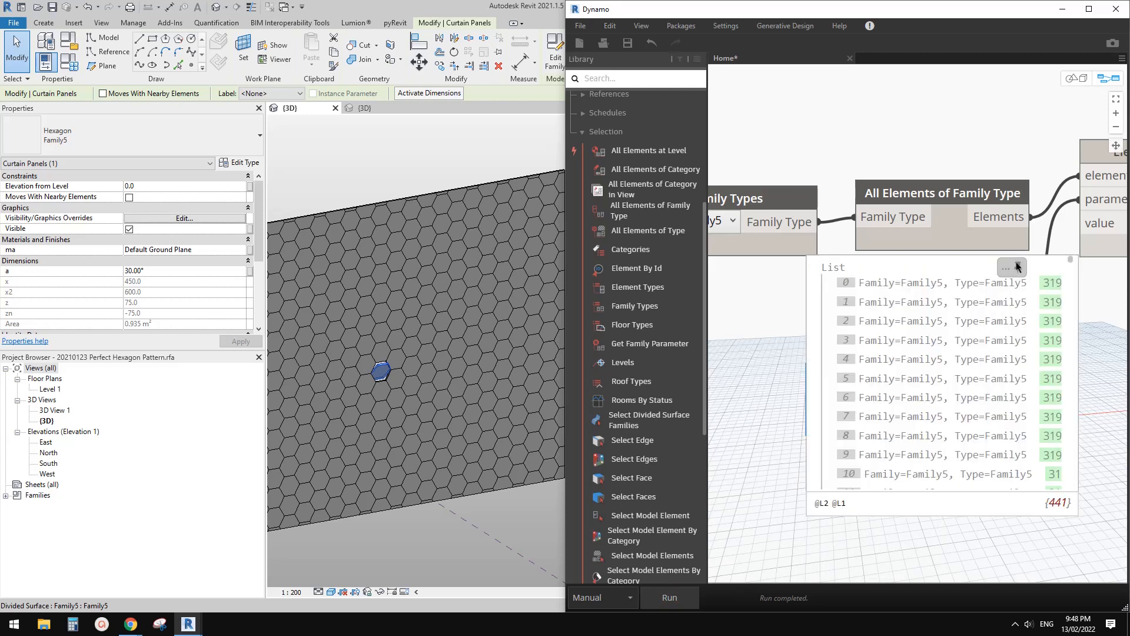
scroll(913, 406, "down", 2)
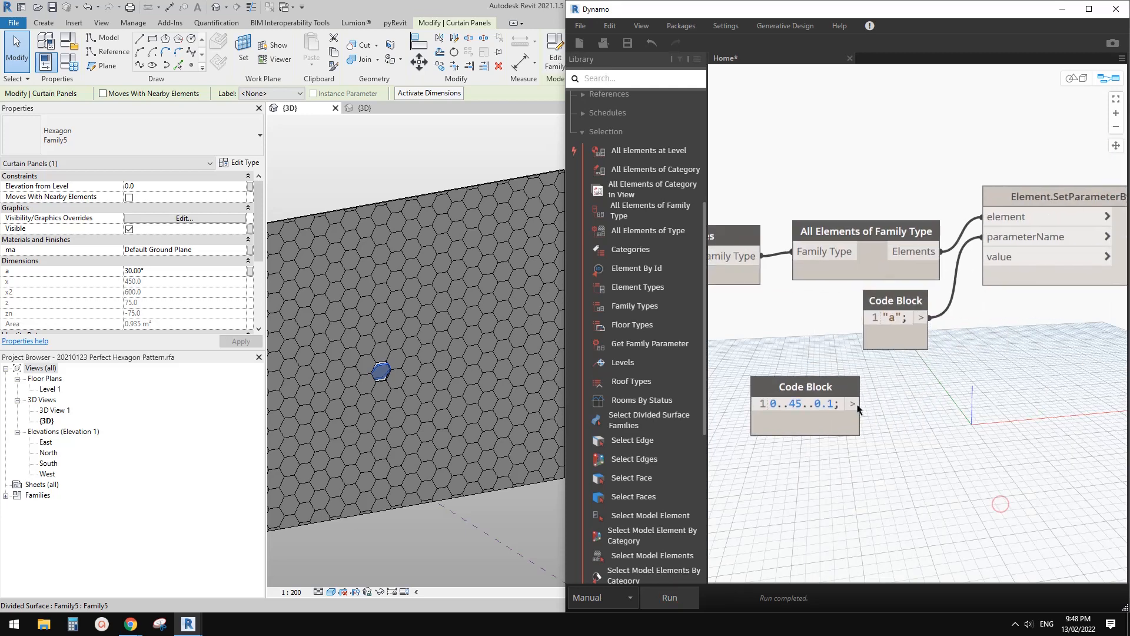
left_click_drag(900, 401, 1003, 263)
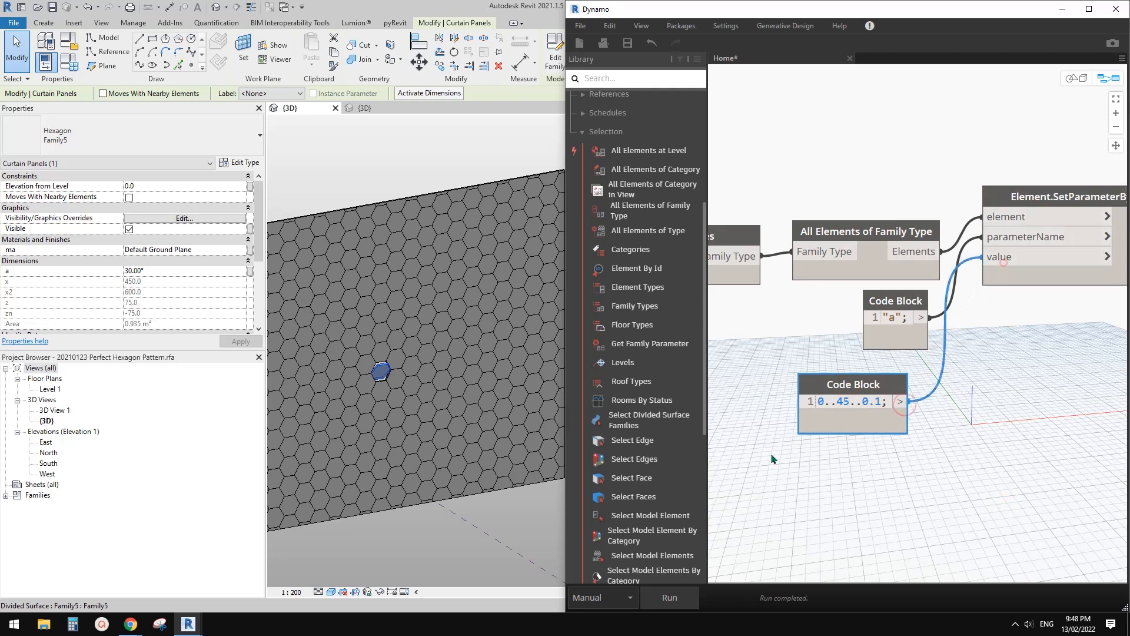
left_click(671, 597)
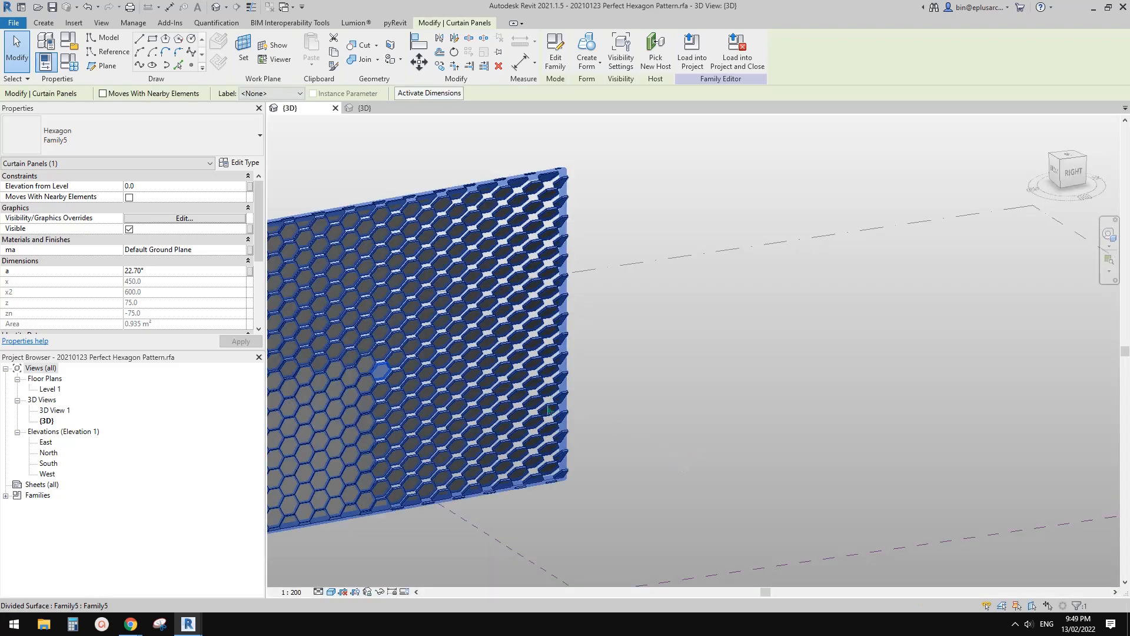
- Inspect the facade in Revit from several angles and check angle a of two neighbouring hexagon panels
left_click(741, 424)
middle_click_drag(741, 424, 463, 520, "shift")
scroll(560, 464, "up", 5)
middle_click_drag(495, 460, 588, 259, "shift")
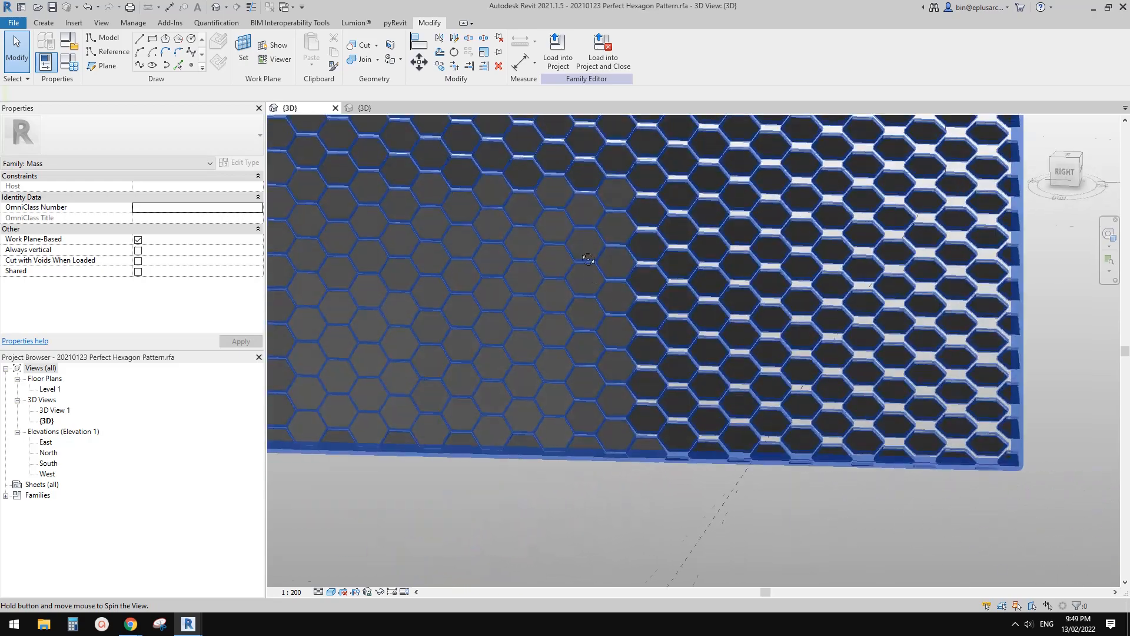
scroll(588, 260, "down", 3)
scroll(550, 349, "up", 3)
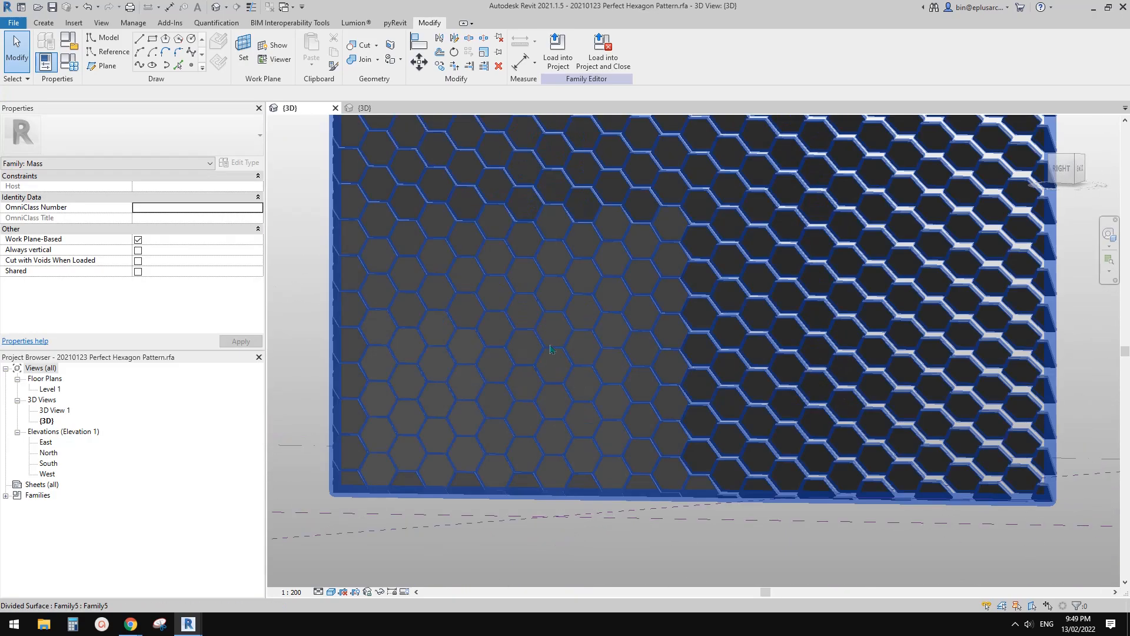
left_click(554, 343)
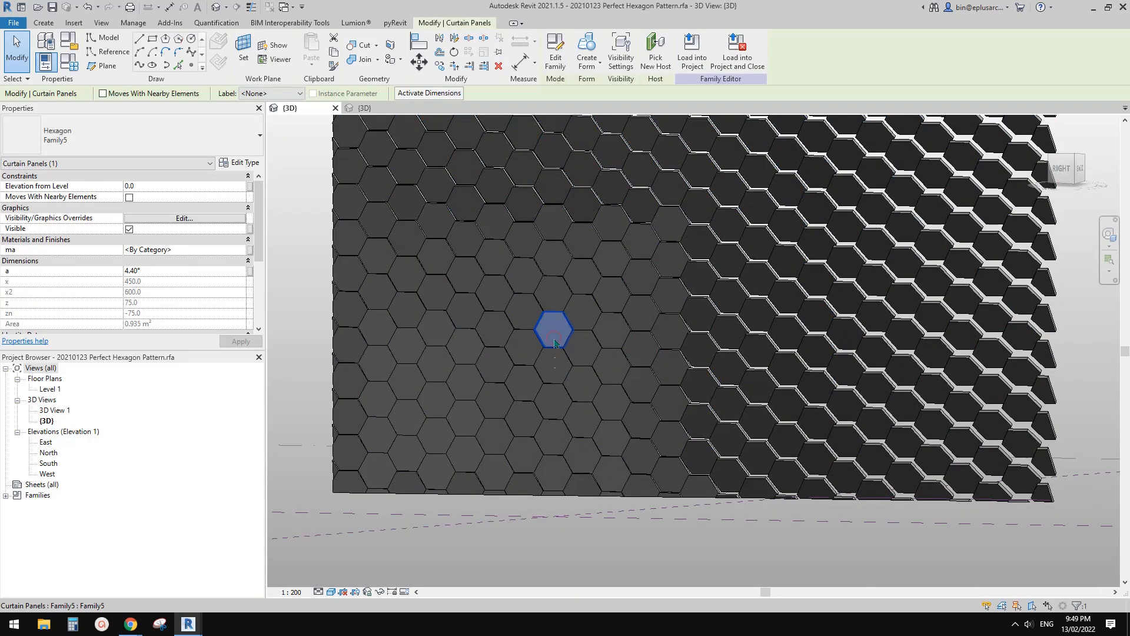
left_click(553, 373)
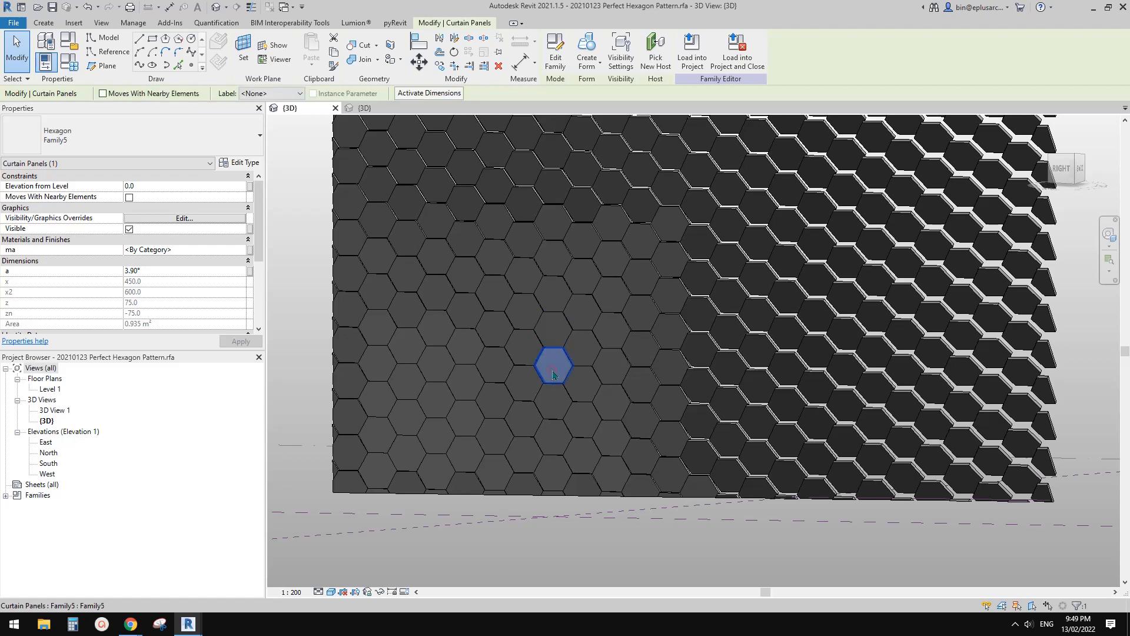
scroll(651, 370, "down", 4)
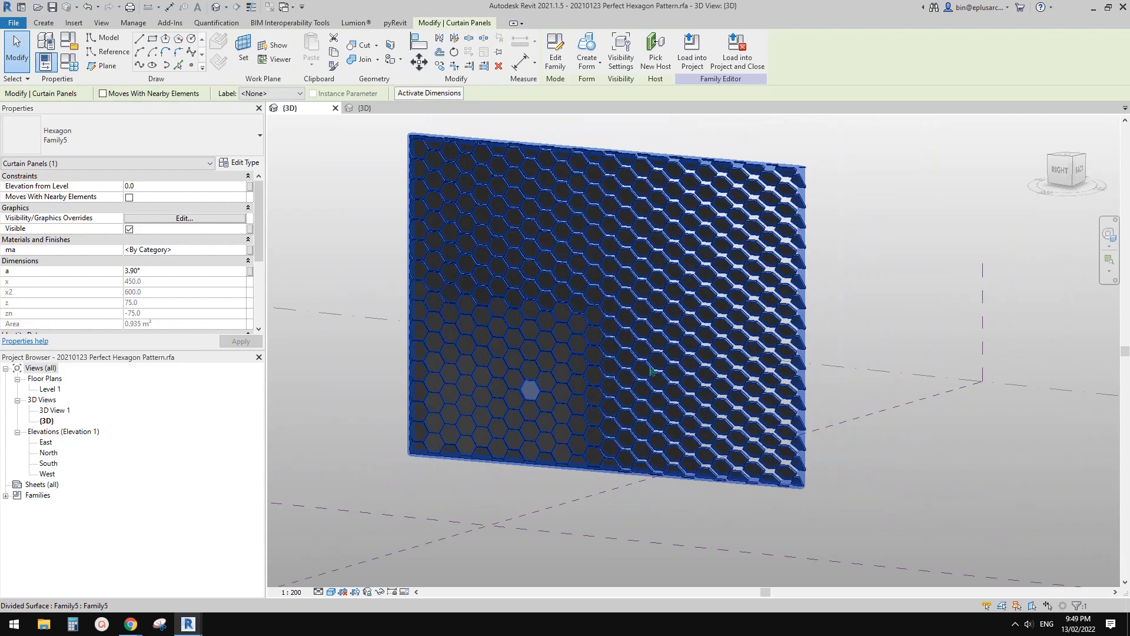
middle_click_drag(651, 370, 716, 298, "shift")
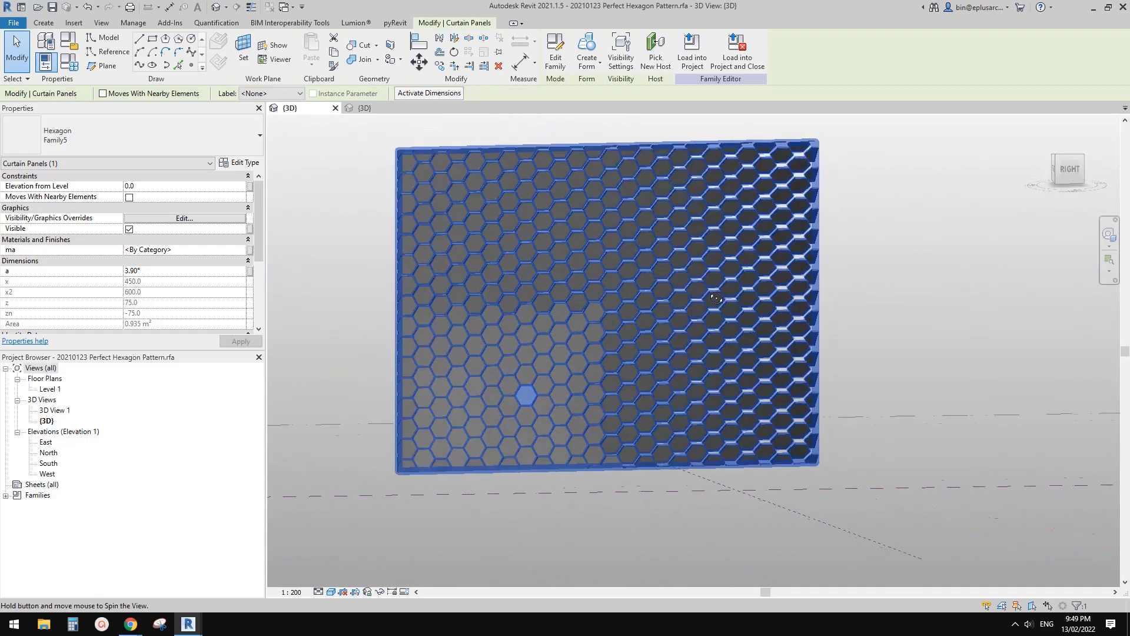
scroll(716, 298, "up", 5)
key("Escape")
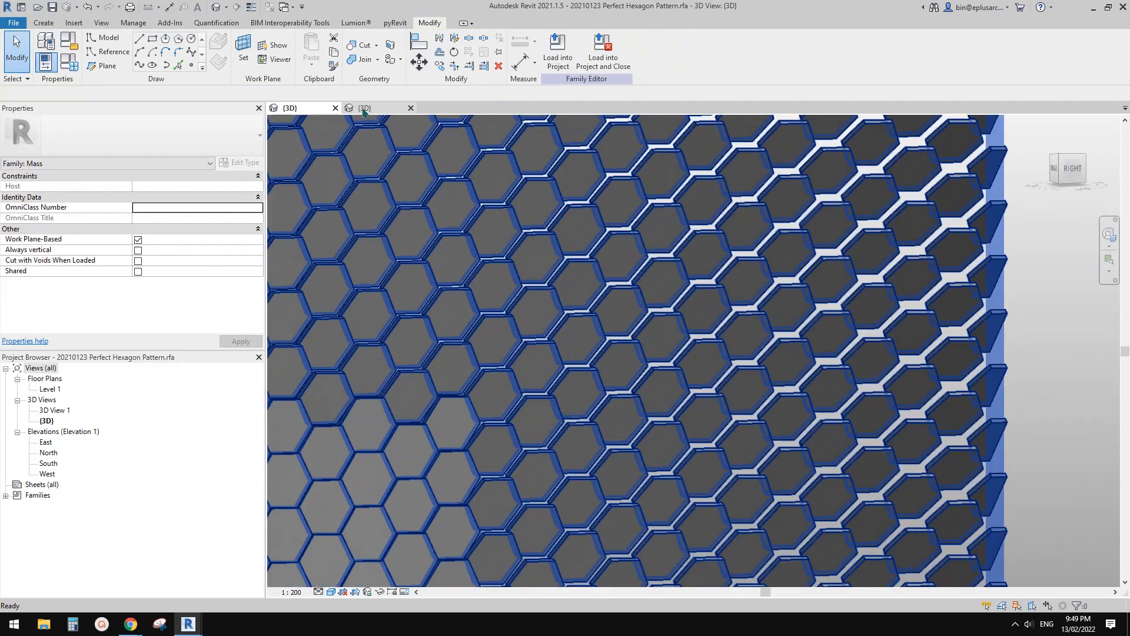
- Switch to the Family5 3D view and temporarily hide the nested Family2 hexagon solid
left_click(363, 110)
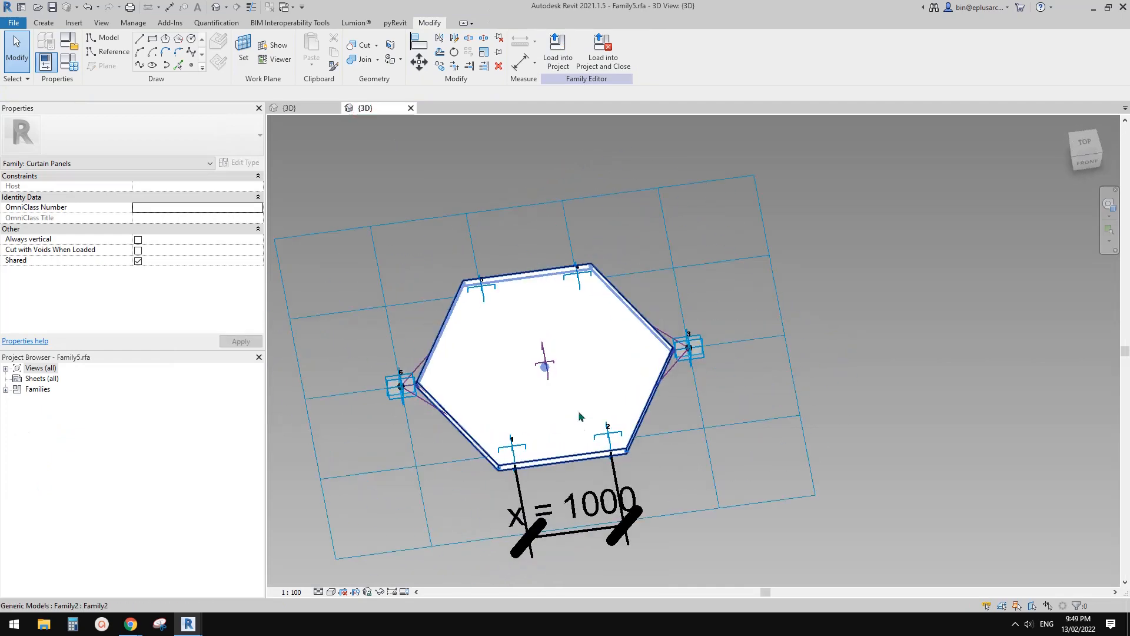
scroll(600, 393, "up", 2)
left_click(633, 362)
middle_click_drag(593, 383, 635, 378)
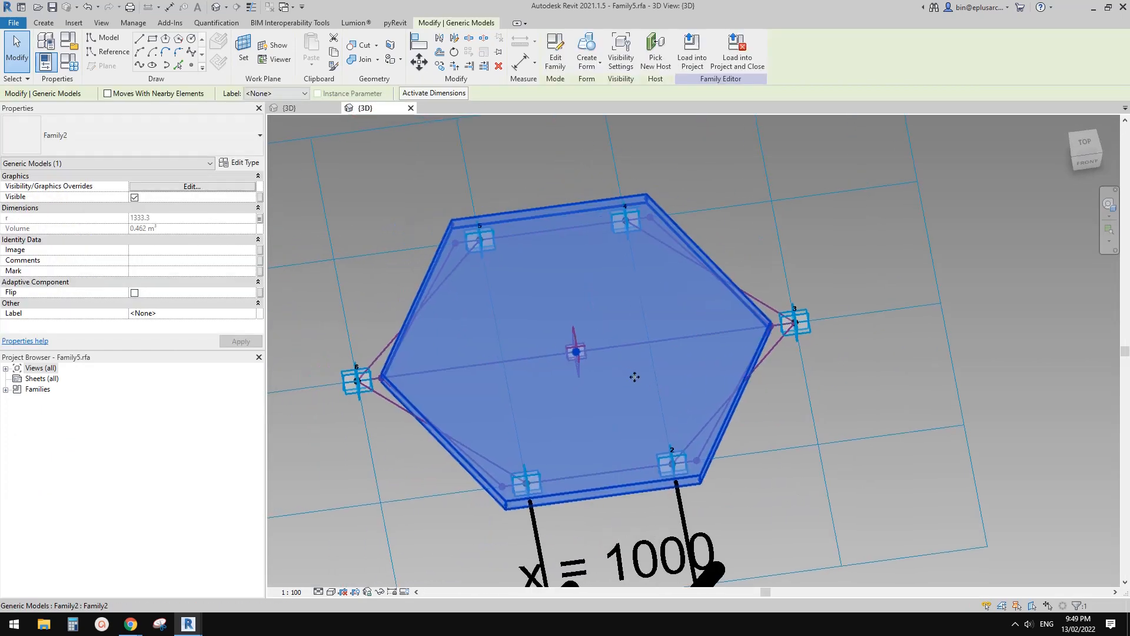
key("h")
- Select the chain of six hexagon reference lines in Family5 to examine it, and clear the selection
middle_click_drag(601, 295, 695, 278)
key("Tab")
scroll(478, 298, "up", 2)
left_click(475, 294)
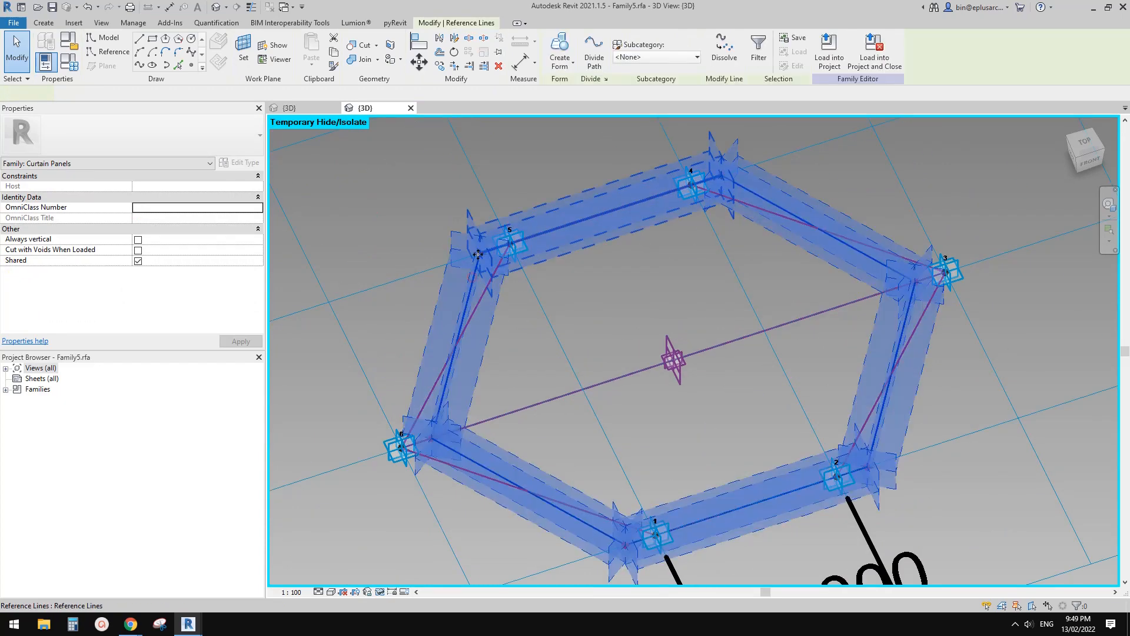
scroll(589, 373, "down", 1)
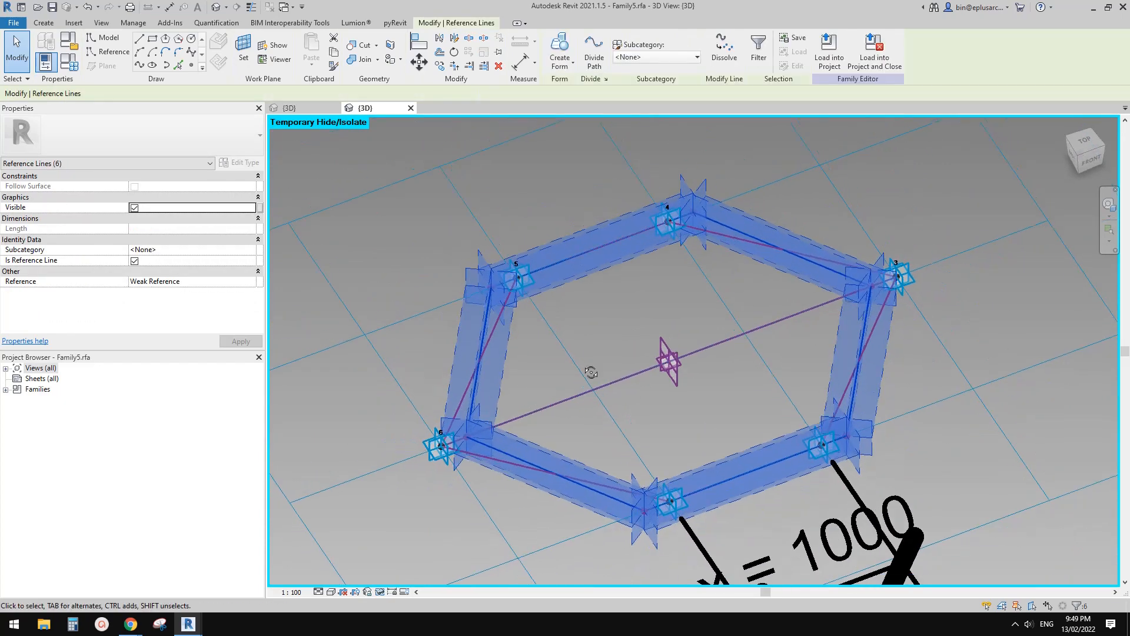
left_click(523, 325)
scroll(523, 321, "up", 1)
middle_click_drag(522, 322, 538, 308, "shift")
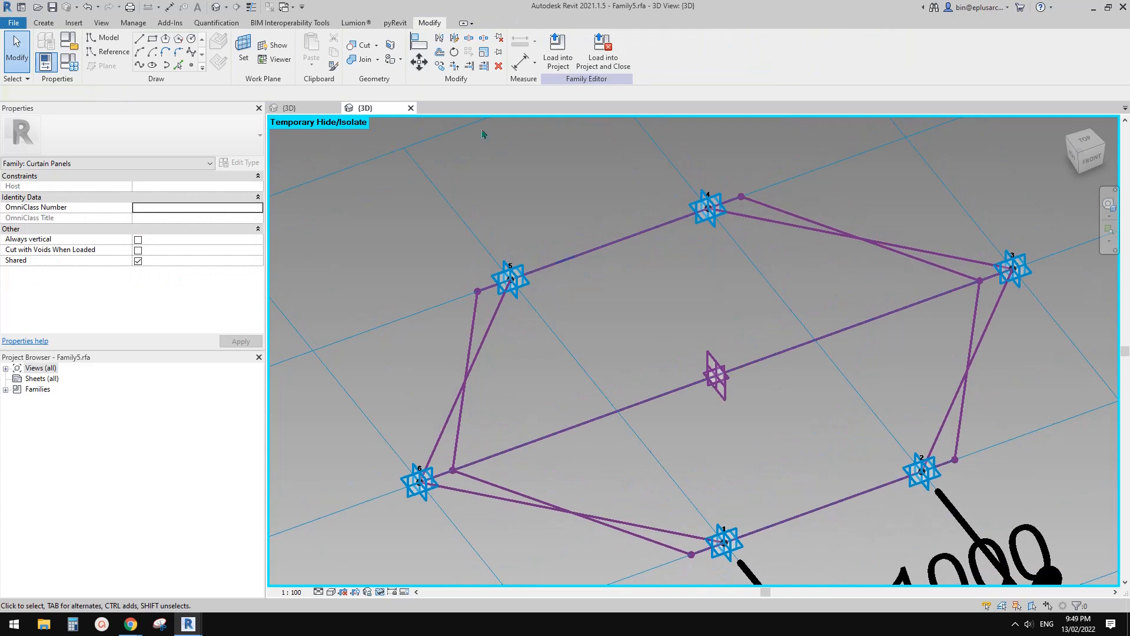
- Minimise the Dynamo window and return to the Family5 3D view
left_click(318, 108)
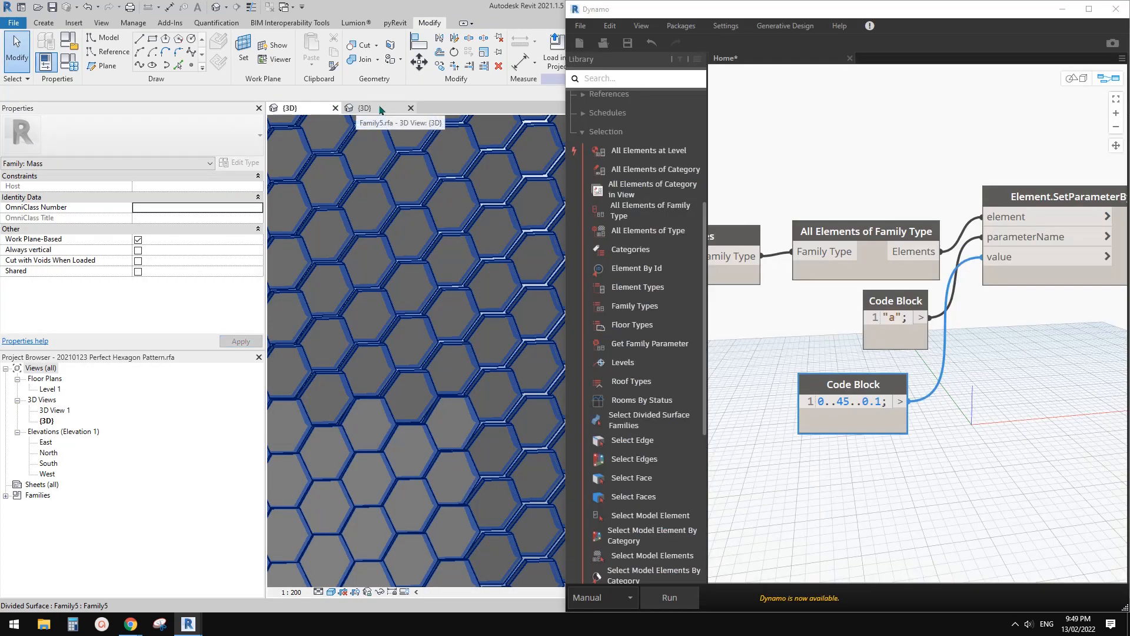
left_click(380, 108)
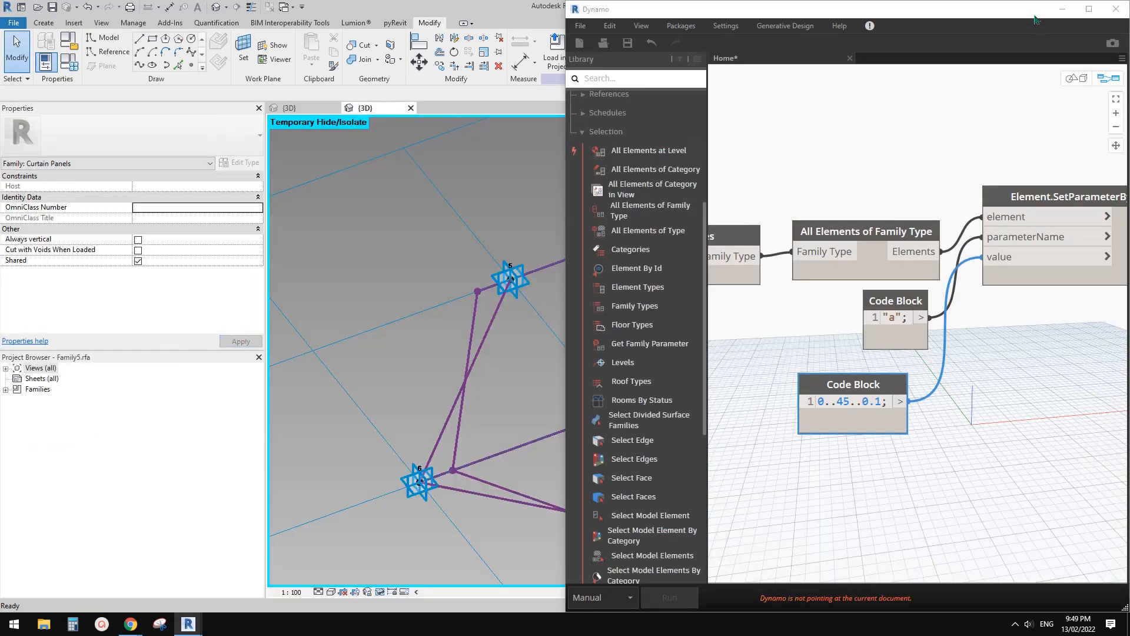
left_click_drag(1023, 8, 744, 89)
left_click(836, 89)
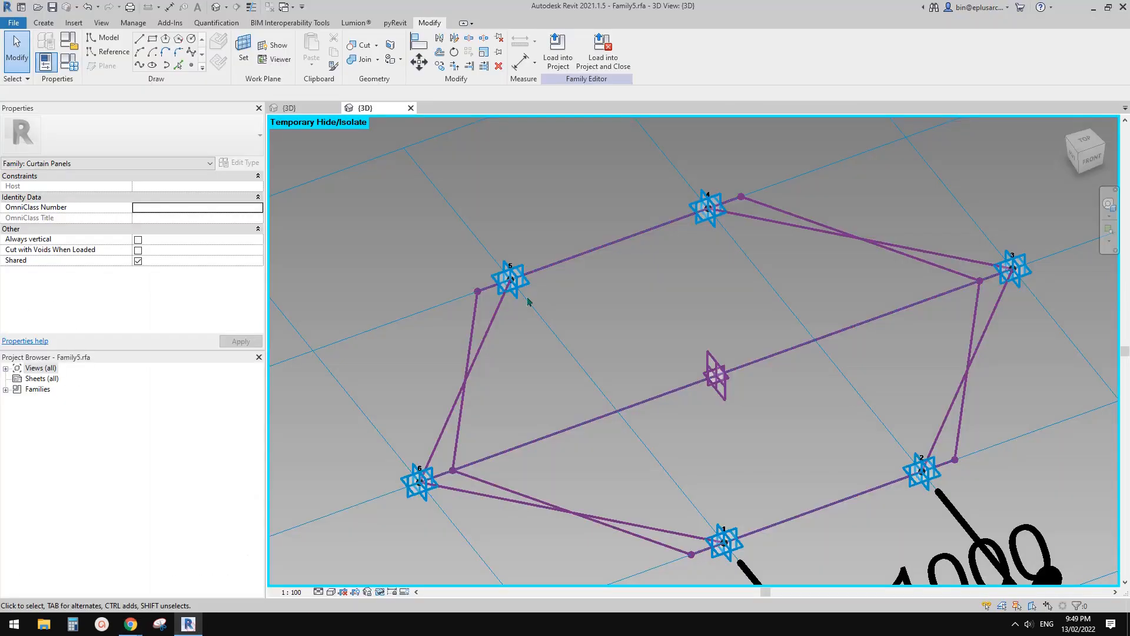
- Place a reference point on the rotated hexagon's reference line between adaptive points 5 and 6
scroll(507, 354, "up", 1)
middle_click_drag(507, 351, 533, 326)
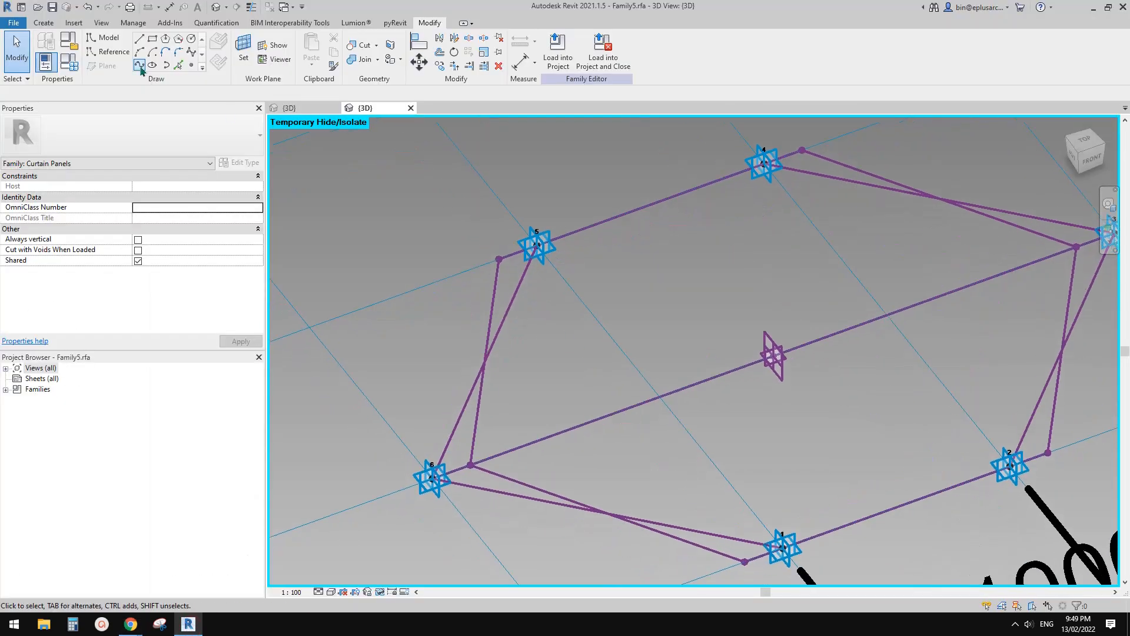
key("Tab")
mouse_move(325, 234)
middle_mouse_down()
mouse_move(326, 246)
mouse_move(323, 227)
middle_mouse_up()
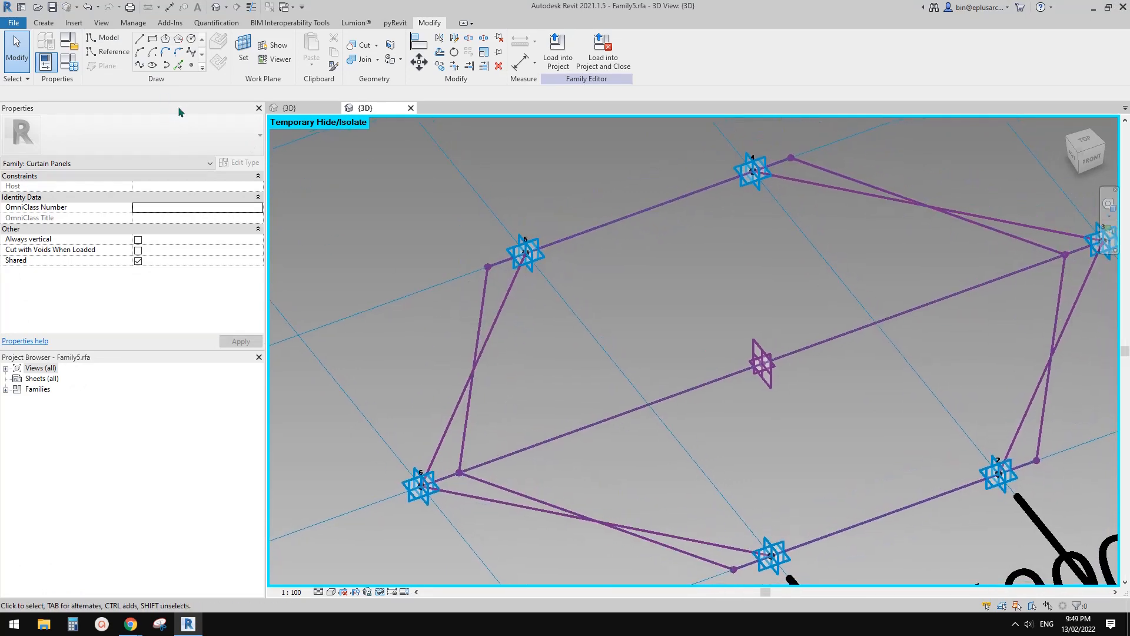
left_click(191, 66)
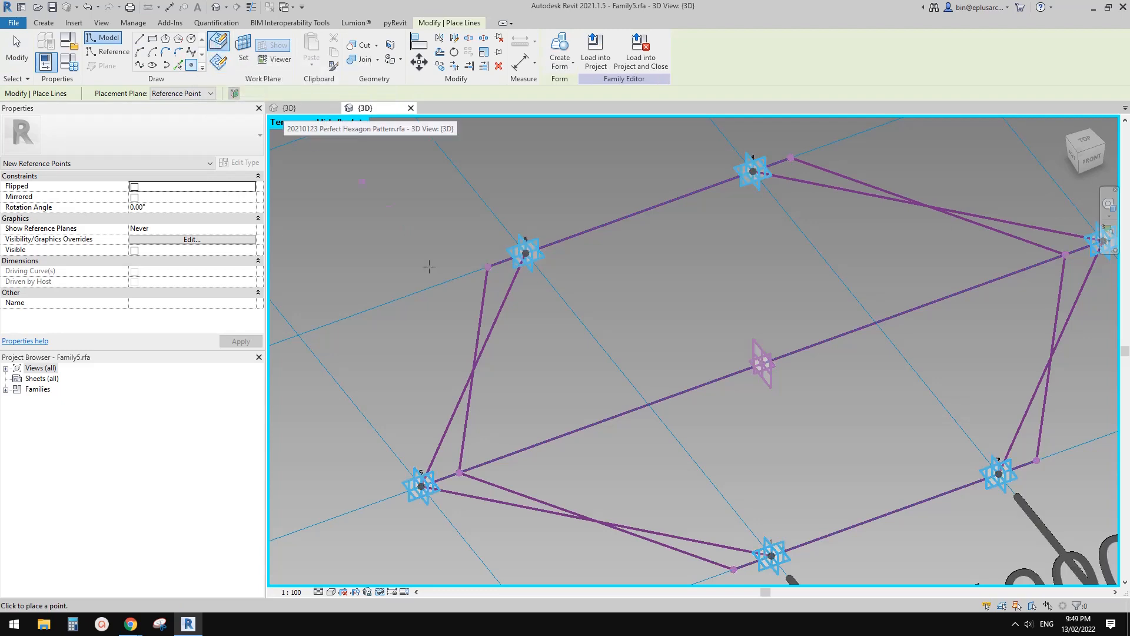
left_click(480, 322)
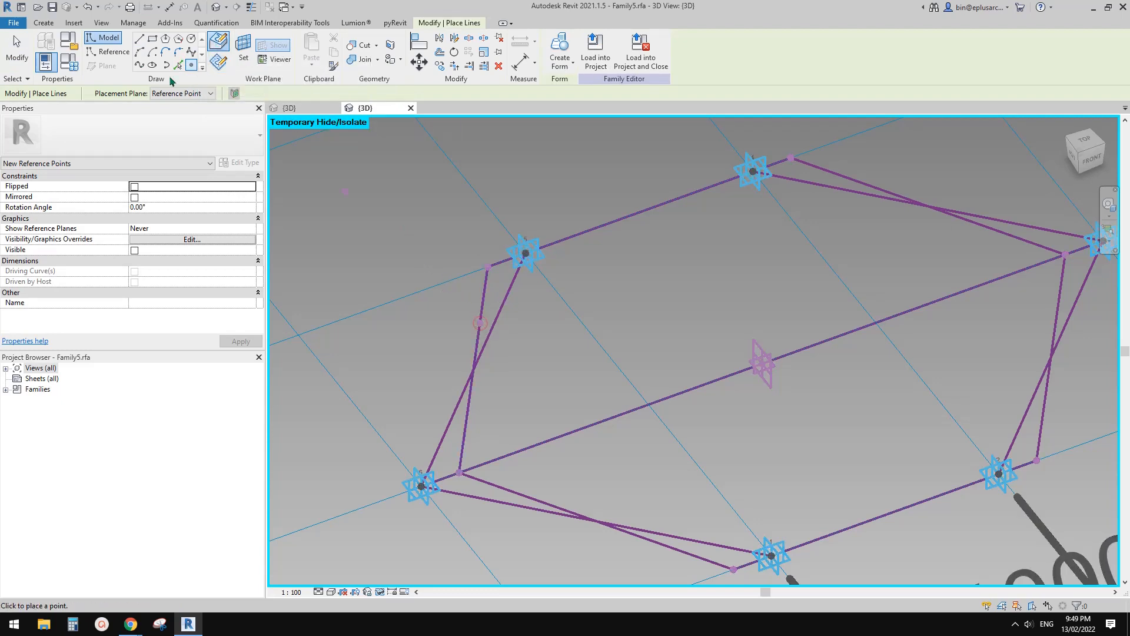
- Try to draw a small reference-line rectangle on the work plane of the new reference point
left_click(106, 53)
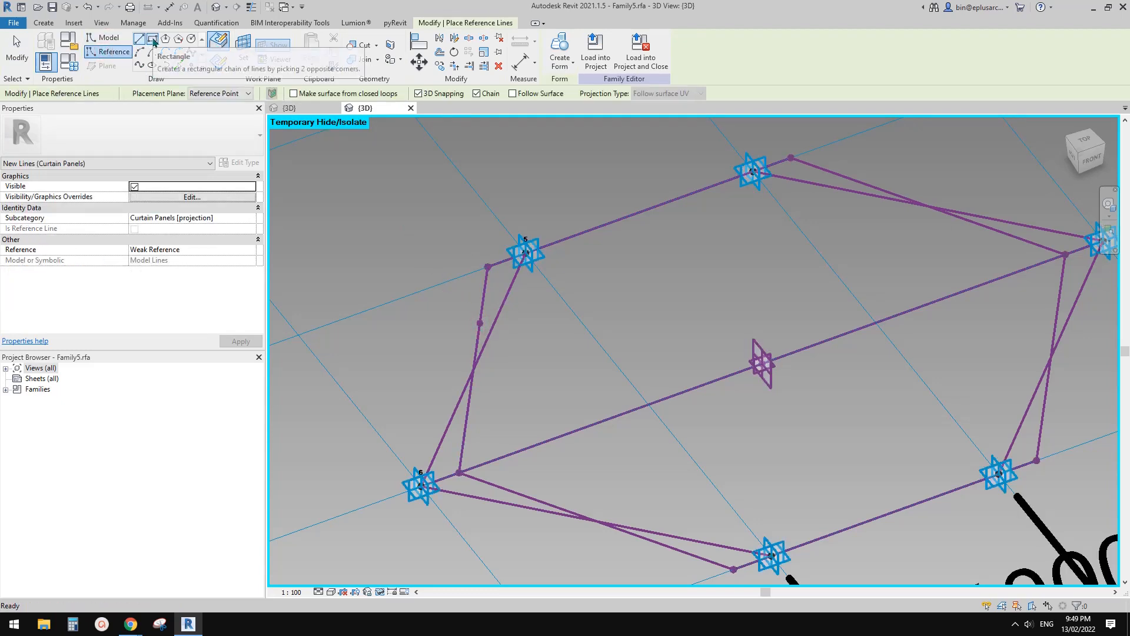
left_click(158, 42)
left_click(153, 39)
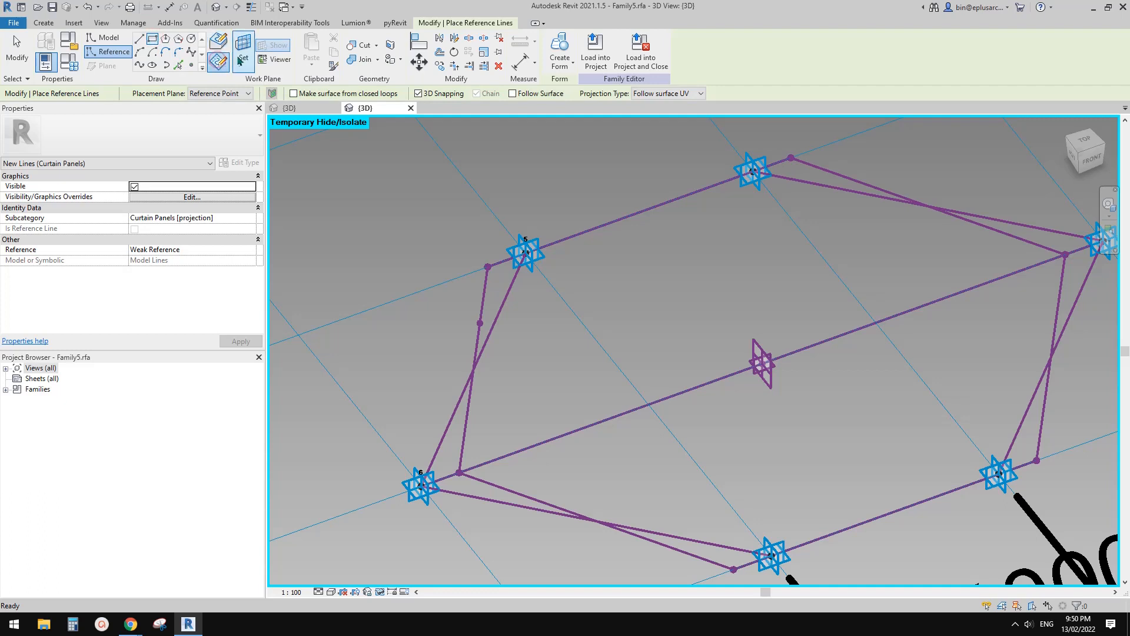
key("Escape")
key("Escape")
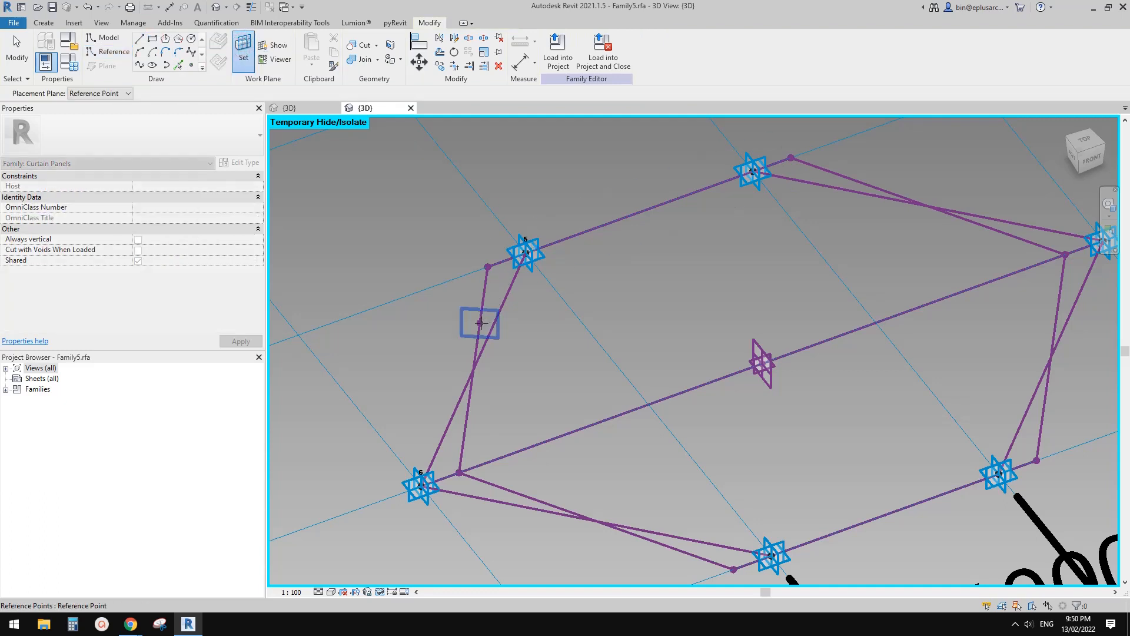
left_click(481, 324)
scroll(480, 322, "up", 2)
left_click(486, 316)
left_click(471, 280)
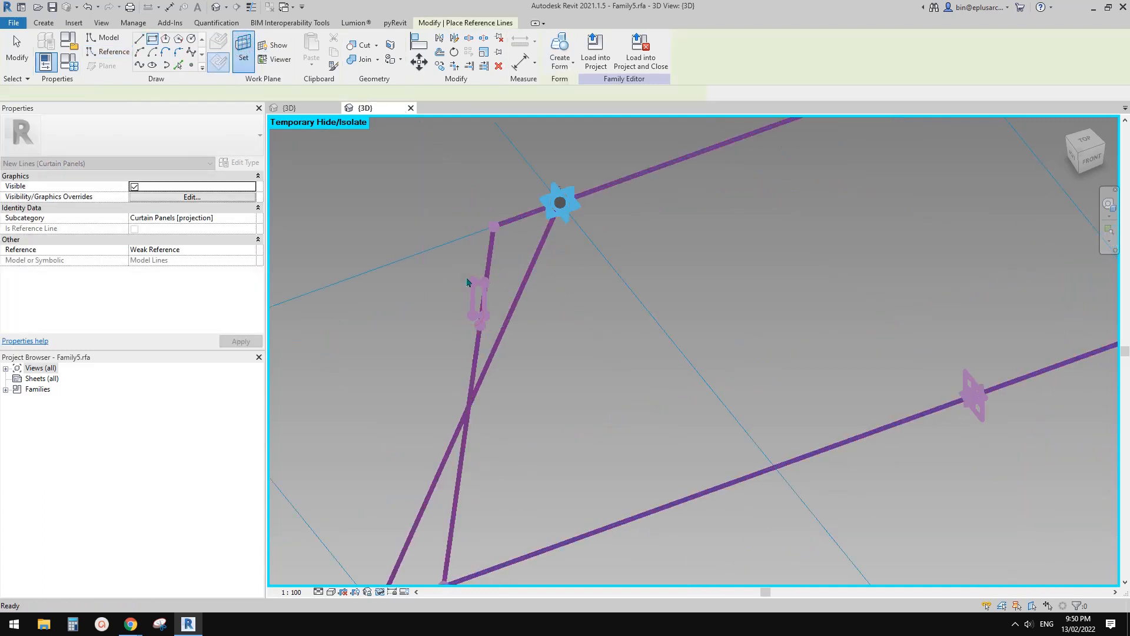
key("Escape")
key("Escape")
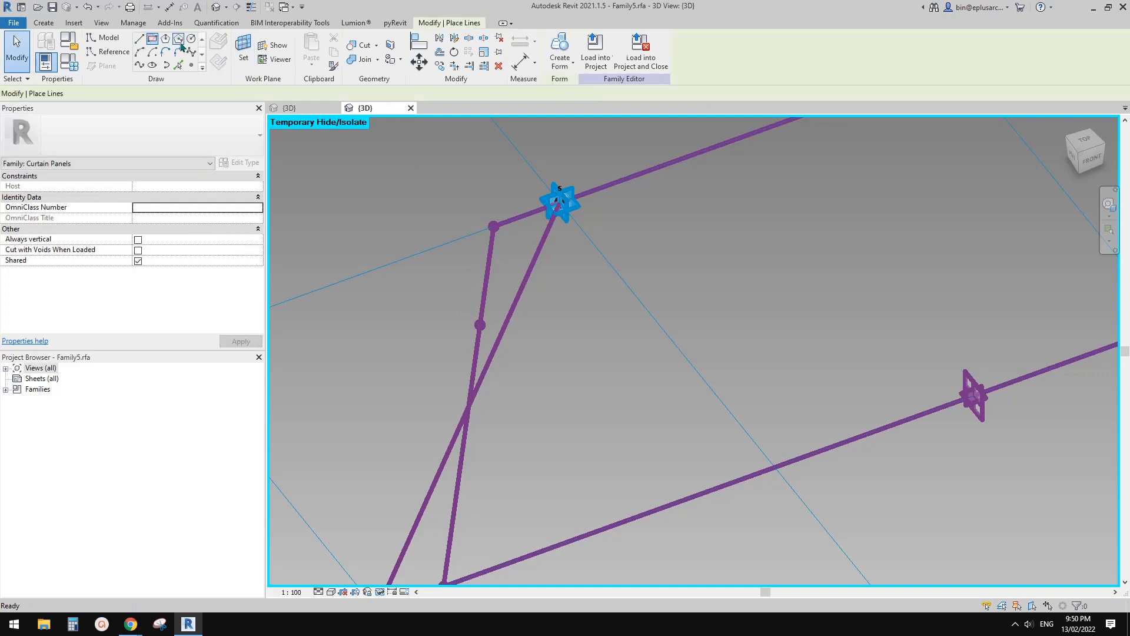
- With 3D snapping off, draw a small rectangle around the edge's reference point on its perpendicular work plane and make it reference lines
left_click(179, 41)
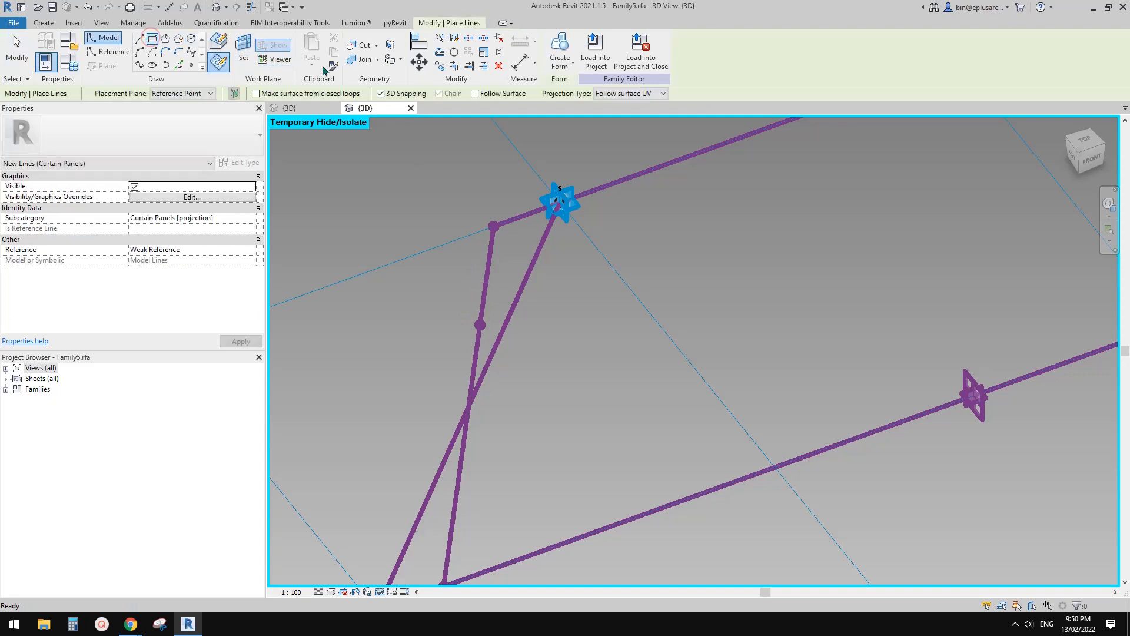
left_click(388, 96)
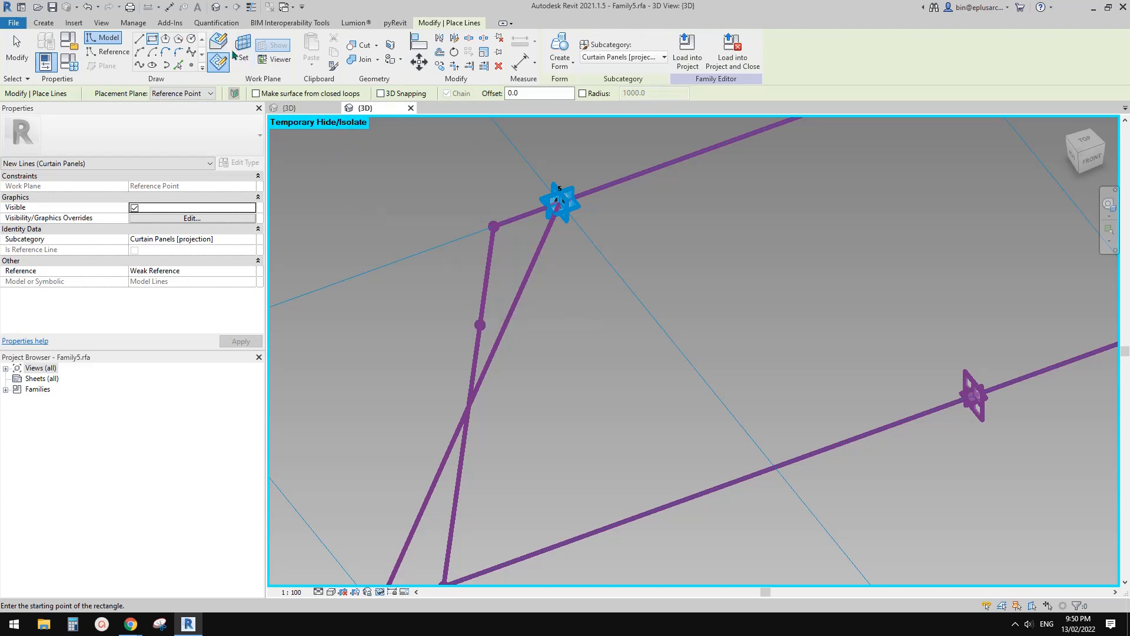
key("Escape")
key("Return")
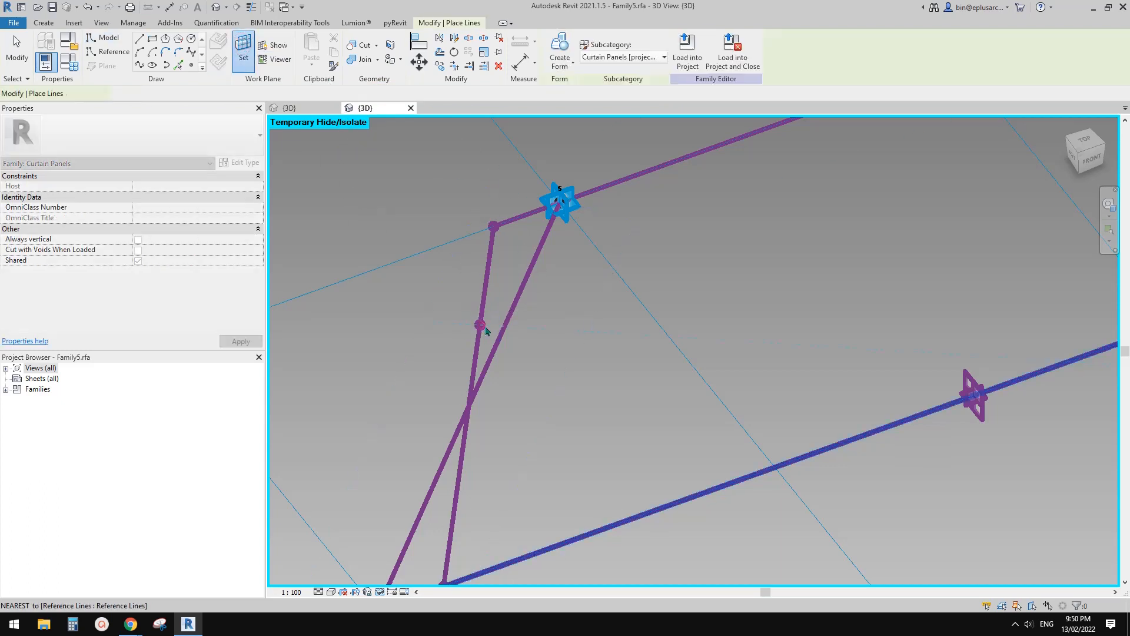
left_click(462, 302)
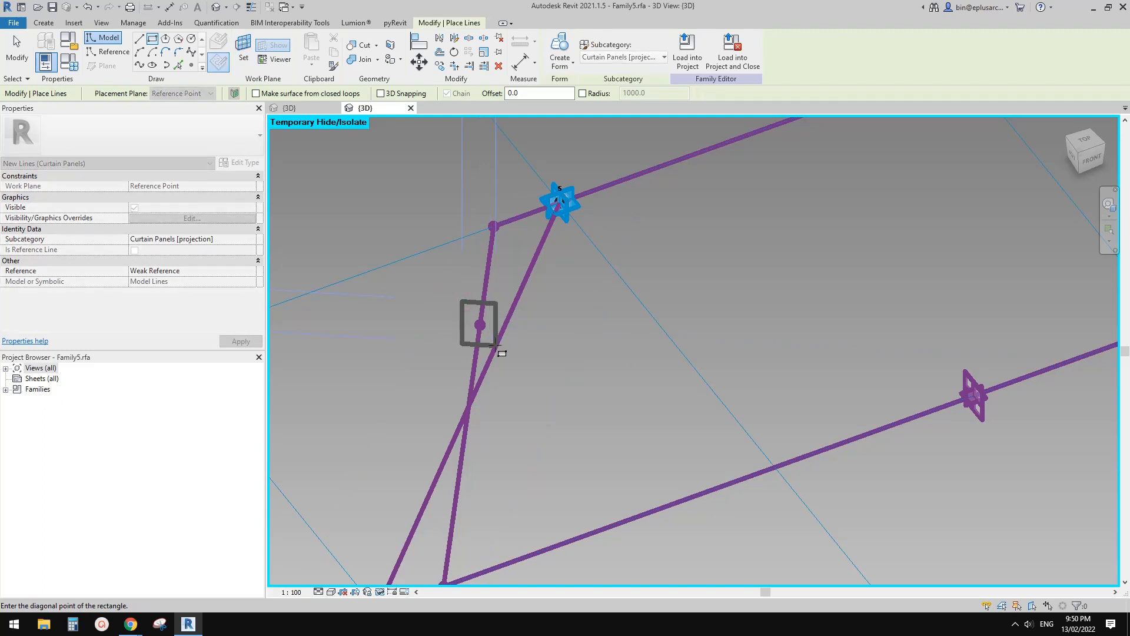
left_click(496, 346)
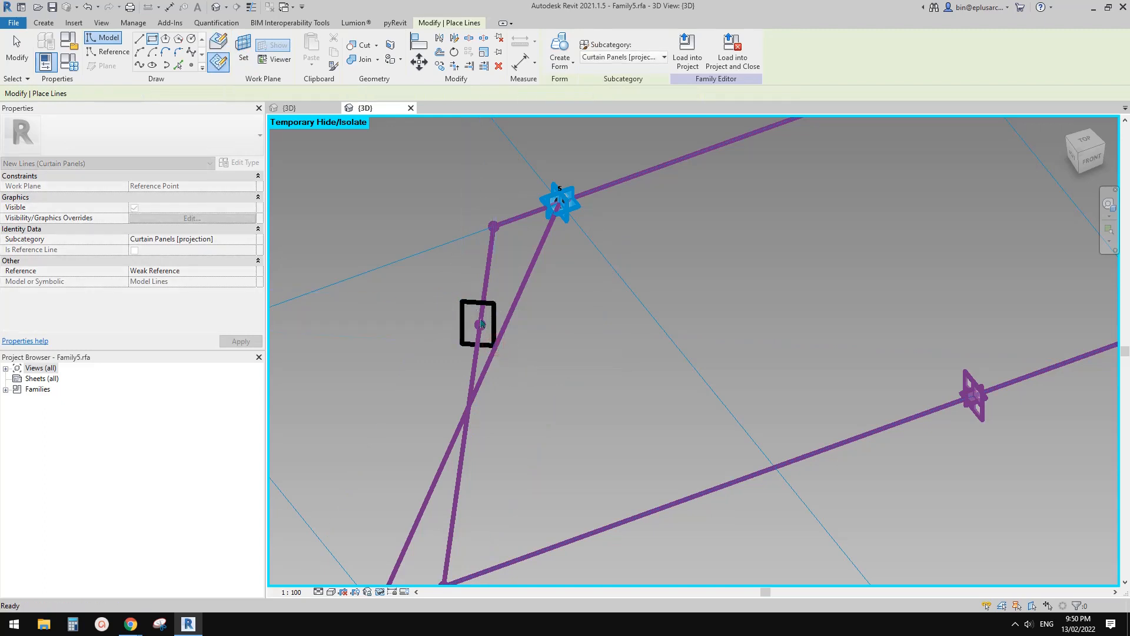
key("Escape")
left_click(134, 271)
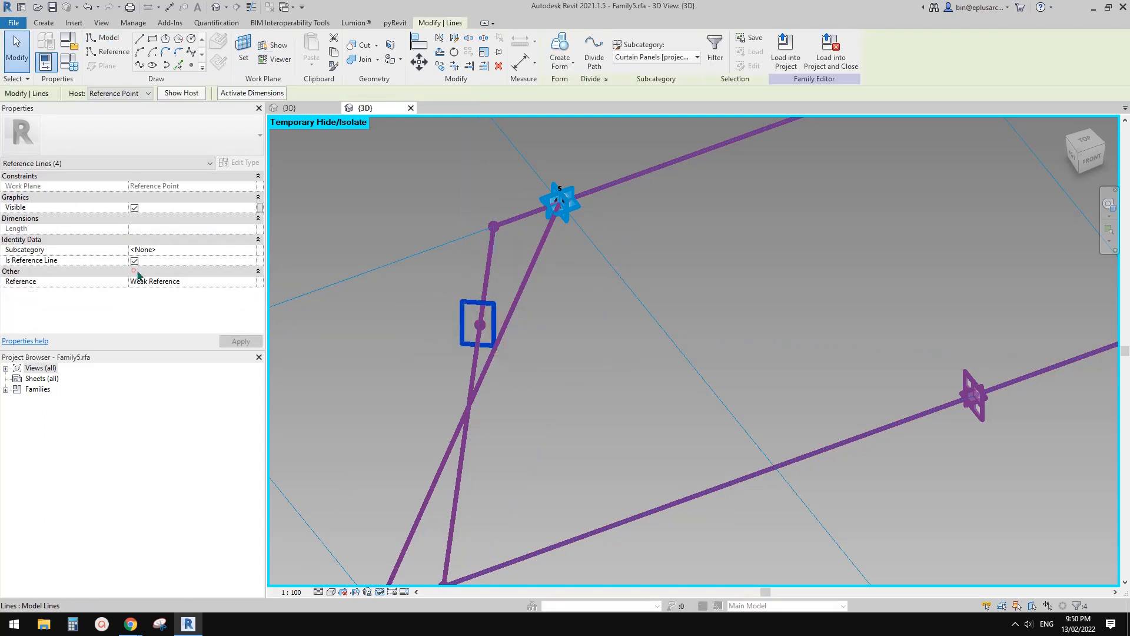
- Create a swept frame form from the small rectangle profile and the chain of six rotated hexagon reference lines
middle_click_drag(497, 277, 504, 259)
scroll(504, 264, "down", 3)
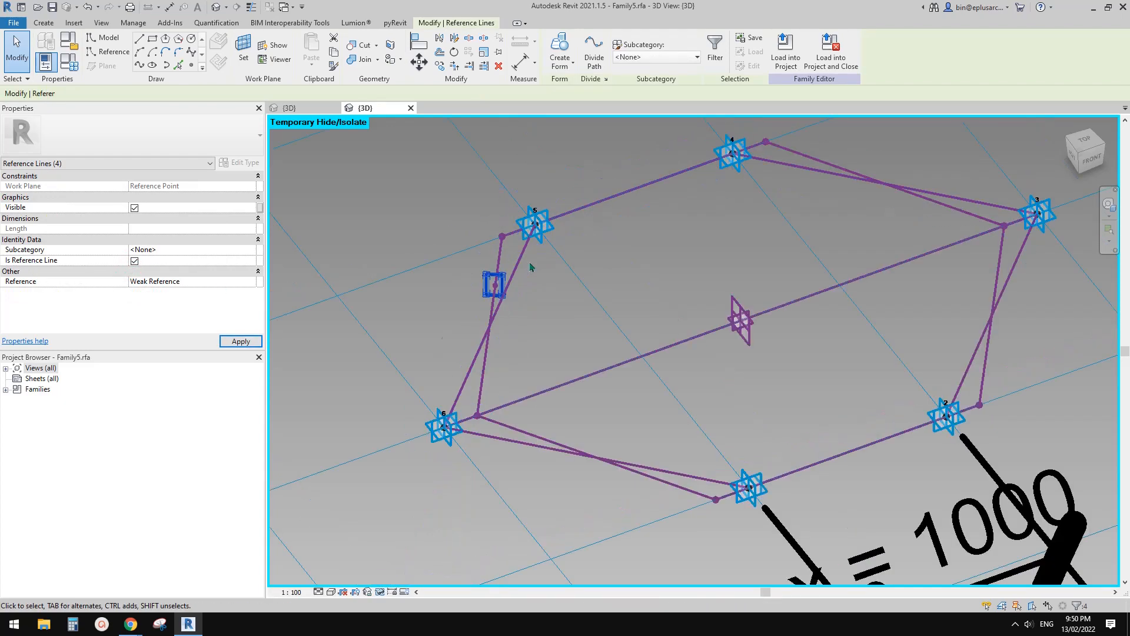
left_click(529, 265)
key("Tab")
left_click(504, 249)
left_click(489, 278)
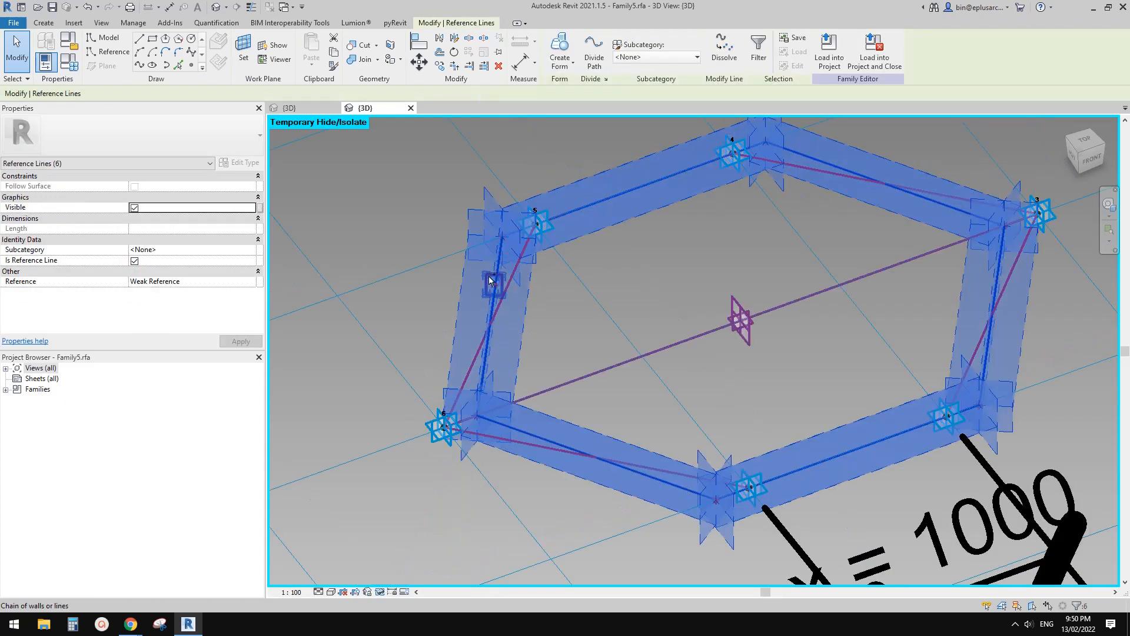
left_click(560, 50)
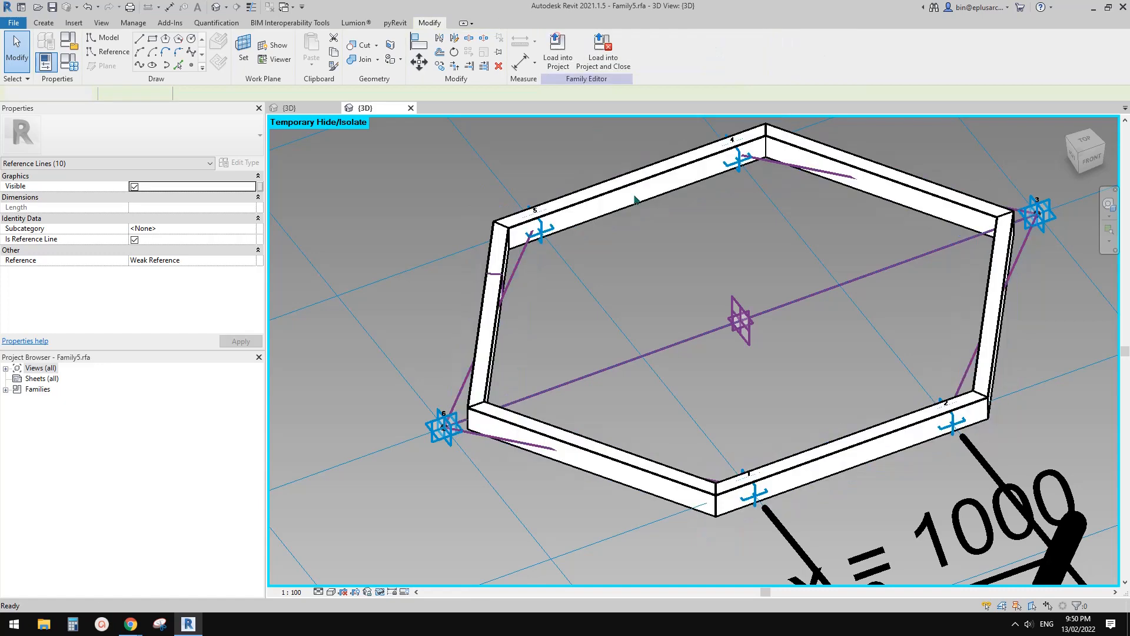
- Load Family5 into 20210123 Perfect Hexagon Pattern, overwriting the shared sub-component Family2 with the Family5 version
left_click(865, 321)
left_click(558, 46)
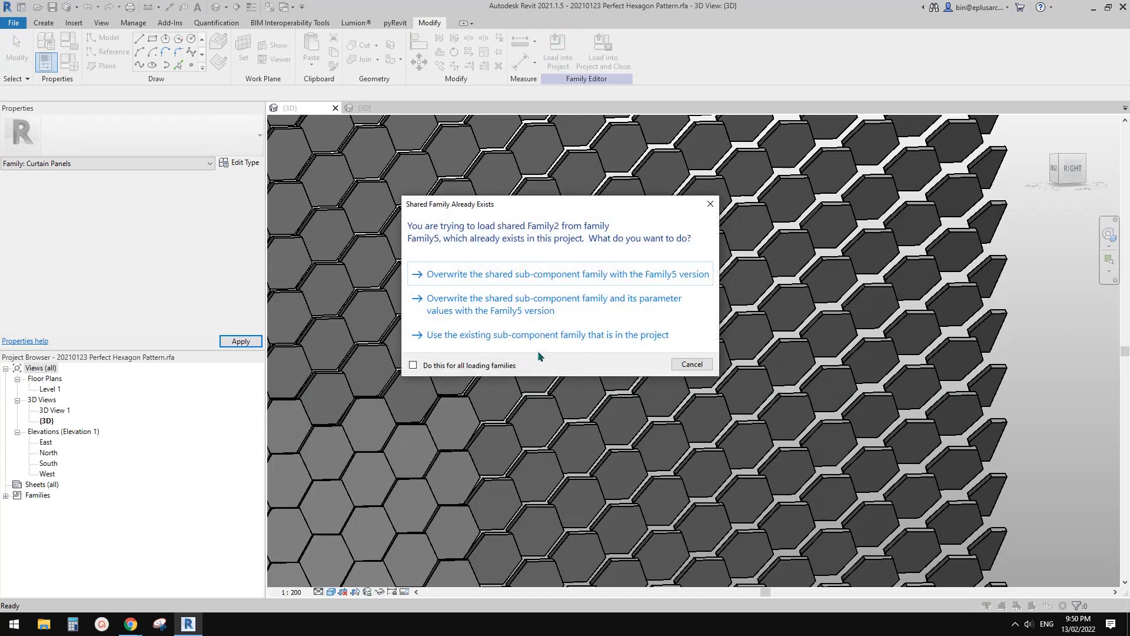
left_click(527, 276)
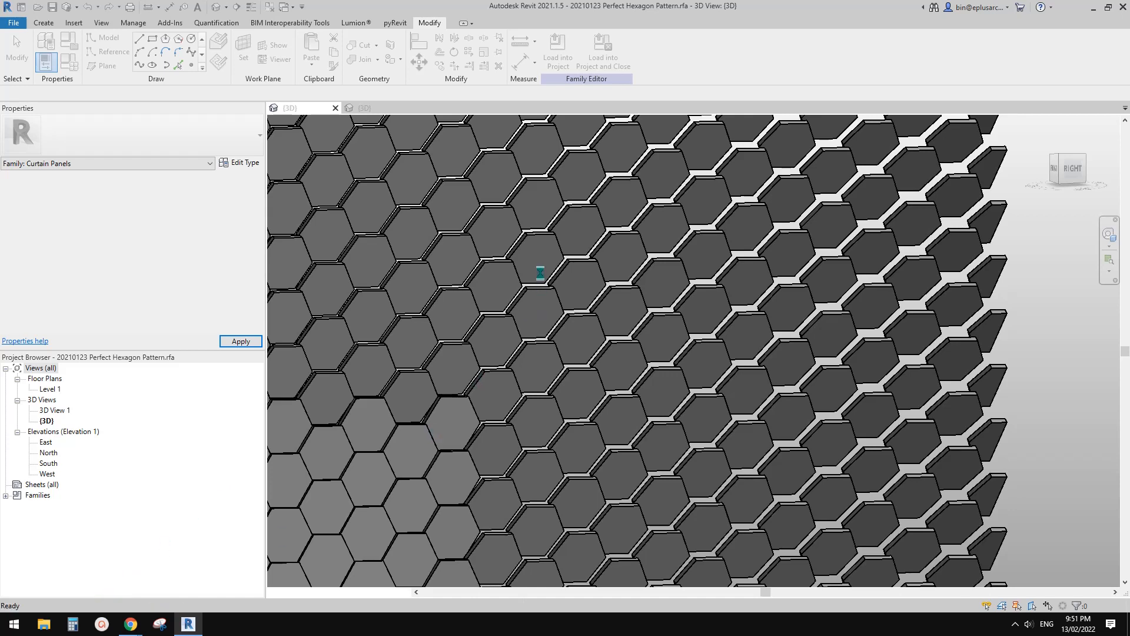
- Examine the hexagon frames and tilted panels on the divided surface up close and from both sides of the facade
scroll(828, 364, "down", 2)
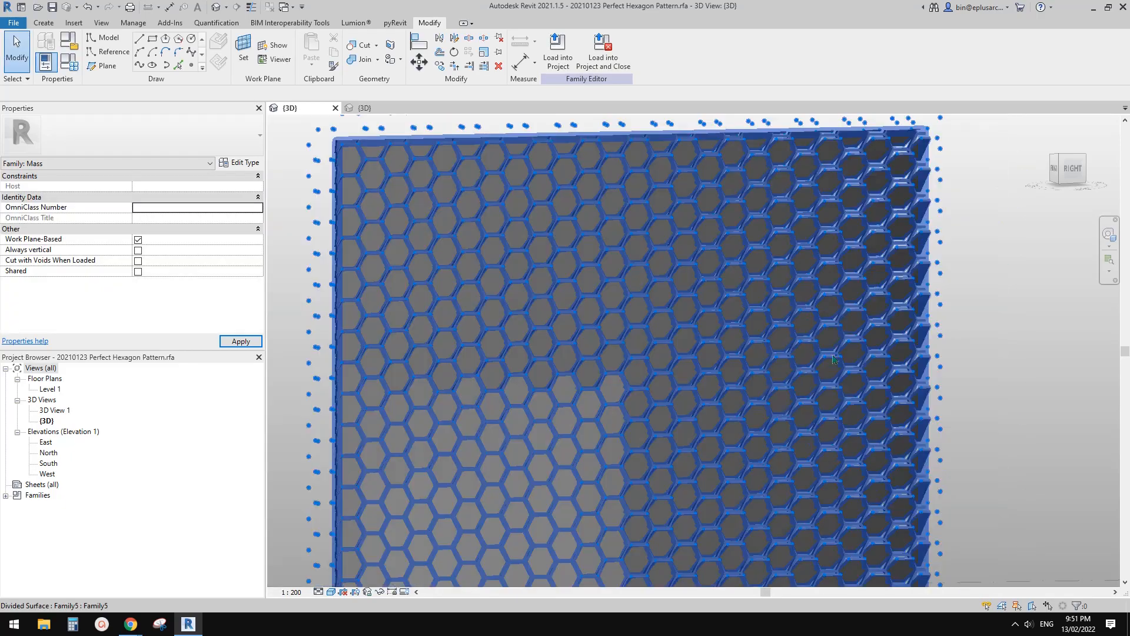
middle_click_drag(827, 375, 603, 345, "shift")
scroll(604, 344, "up", 5)
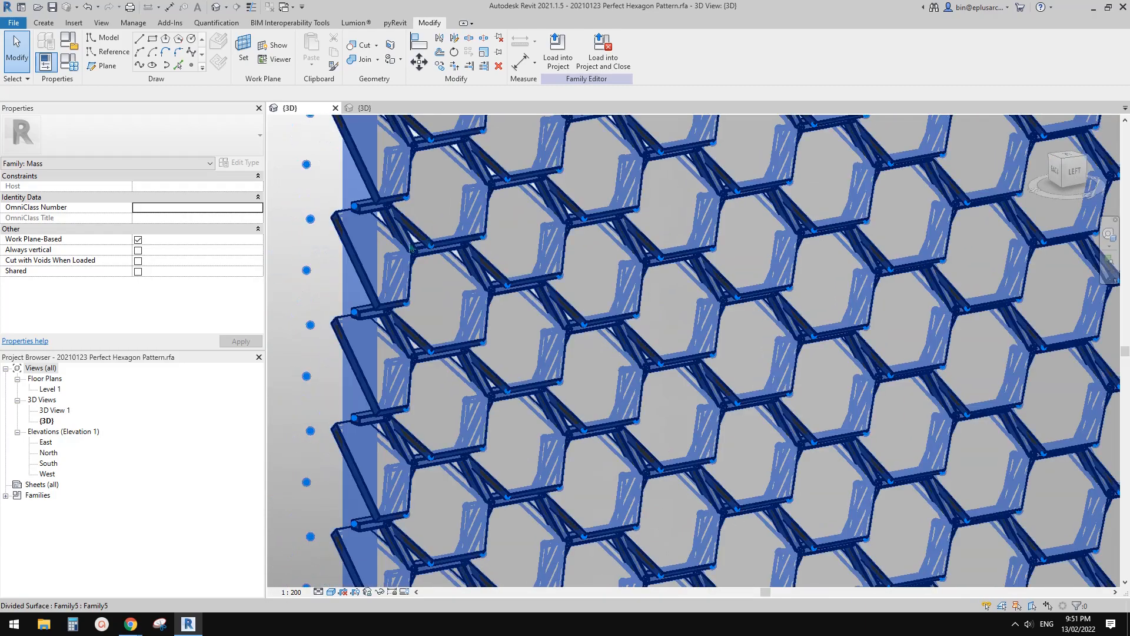
scroll(464, 295, "down", 5)
middle_click_drag(471, 262, 693, 386, "shift")
scroll(693, 386, "down", 1)
scroll(661, 339, "up", 3)
middle_click_drag(660, 340, 696, 325, "shift")
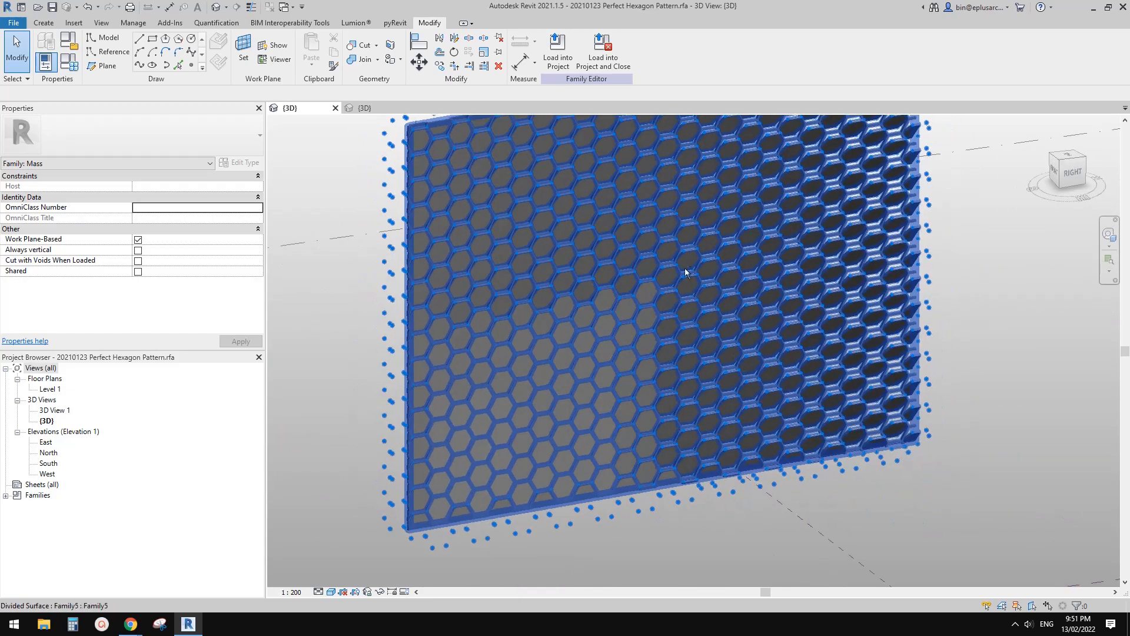
- Set the facade family's x parameter to 1500 to enlarge the hexagon grid of the divided surface
left_click(674, 254)
middle_click_drag(674, 259, 506, 315, "shift")
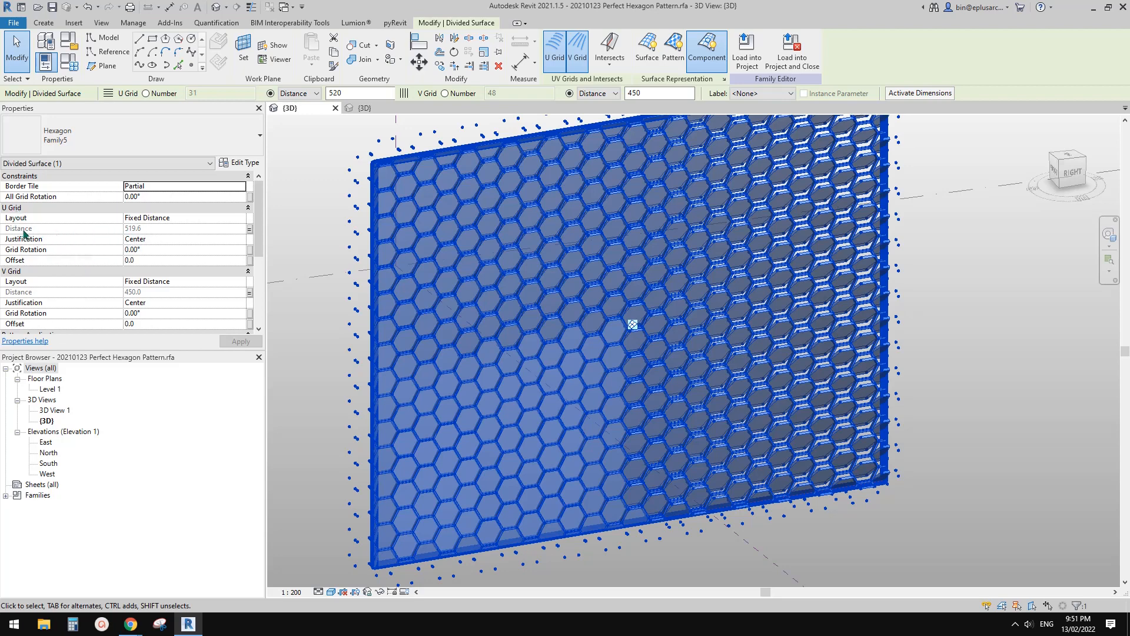
left_click(69, 61)
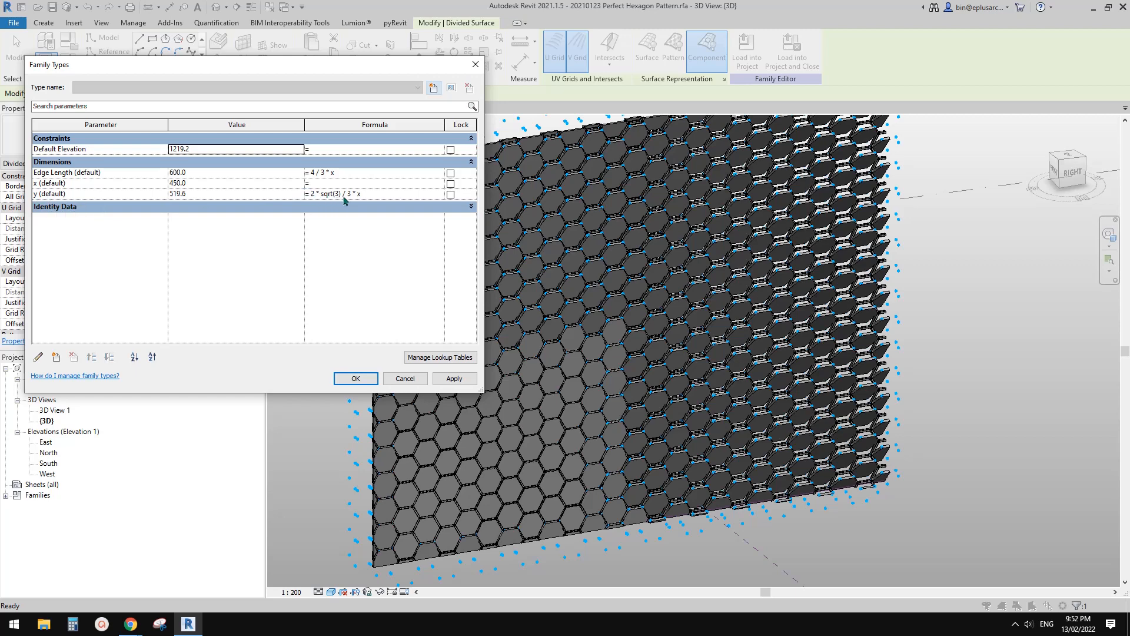
left_click(192, 183)
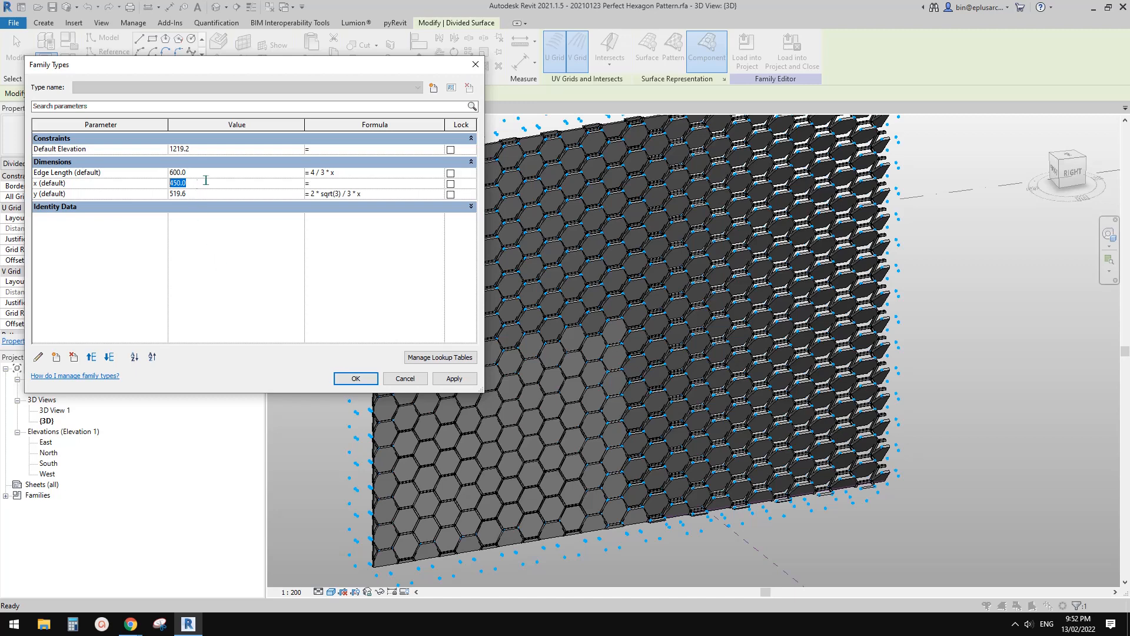
type("150")
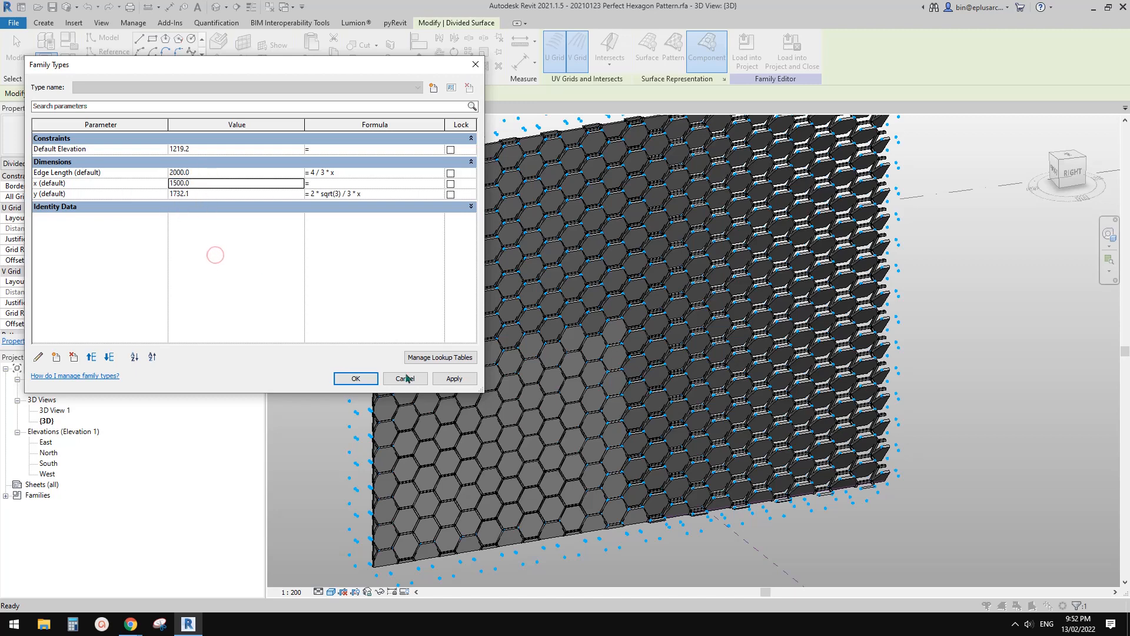
left_click(454, 378)
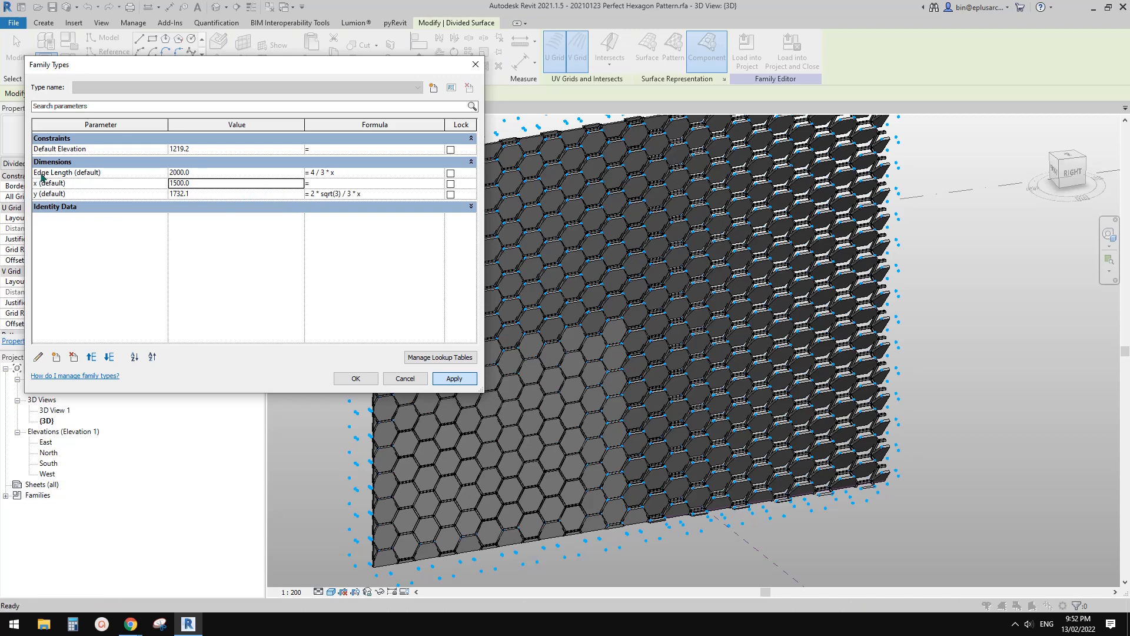
left_click(346, 382)
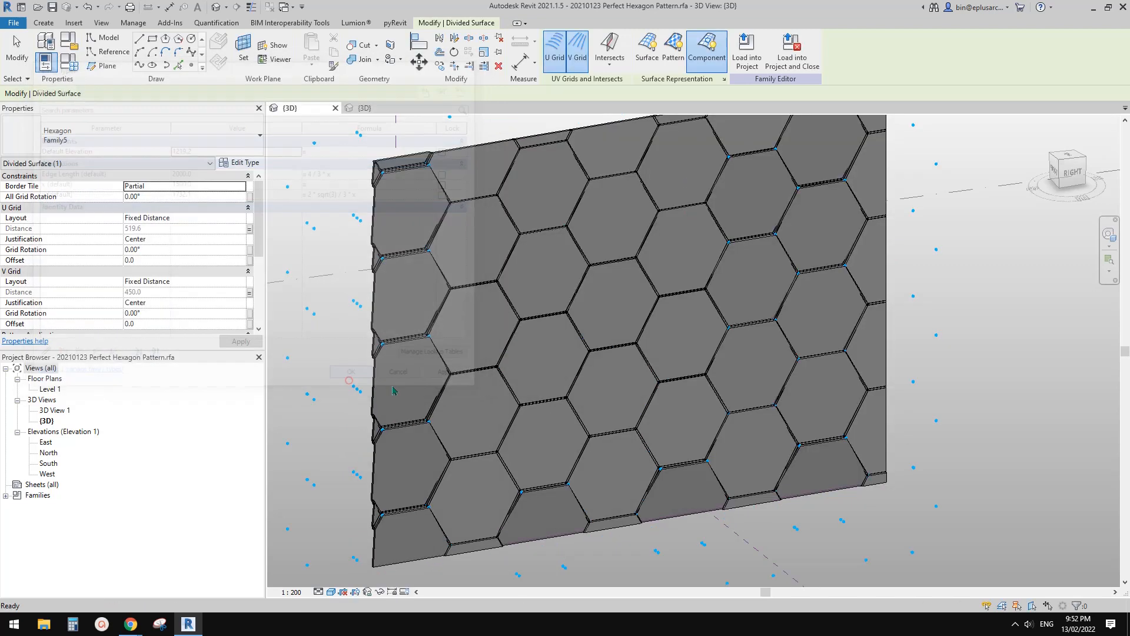
- Select the single curtain panel at the facade's upper-left corner and open its family, Family5, for editing
middle_click_drag(712, 411, 606, 415)
scroll(661, 399, "down", 3)
scroll(625, 414, "up", 1)
key("Tab")
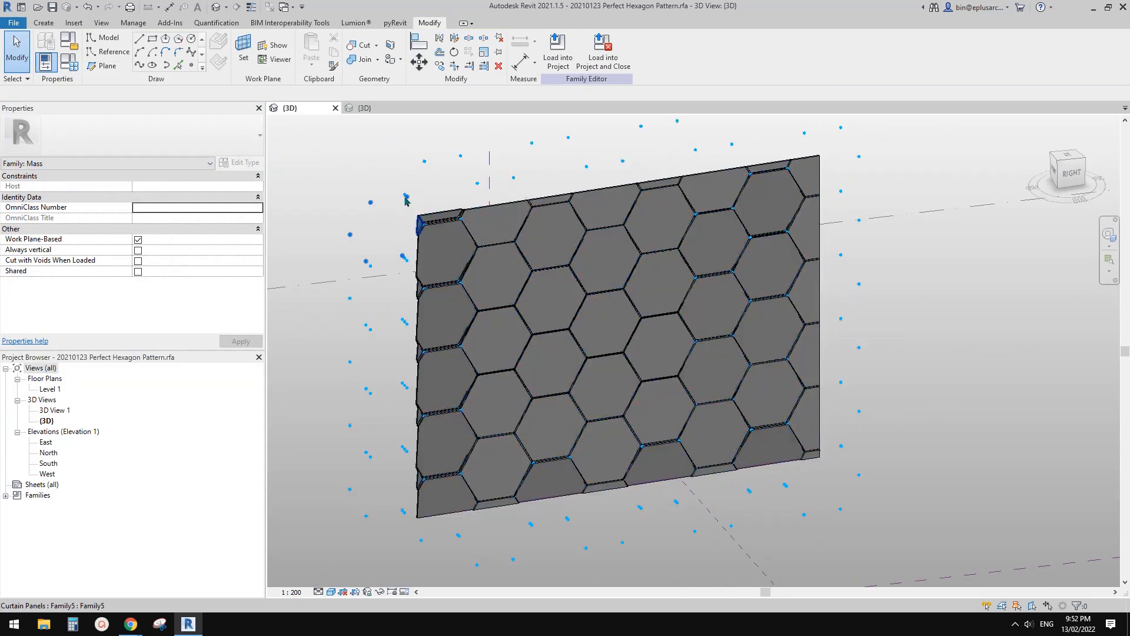
left_click(402, 197)
middle_click_drag(403, 197, 398, 199)
left_click(559, 53)
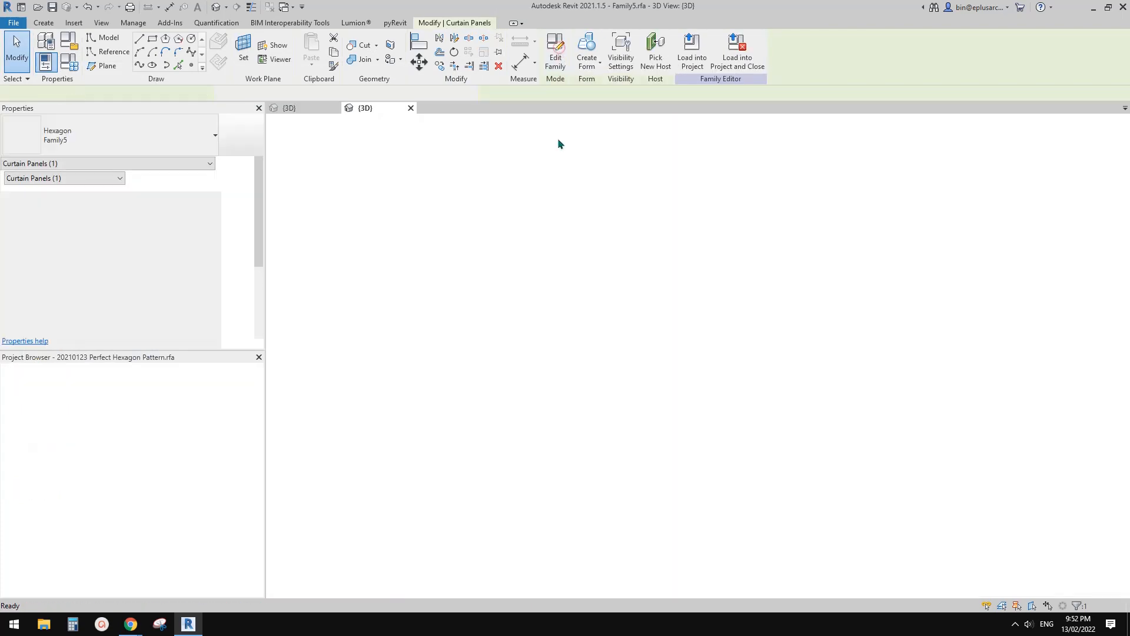
- Reset the temporary hide/isolate in Family5's 3D view to bring back the hidden hexagon panel
middle_click_drag(631, 301, 554, 308)
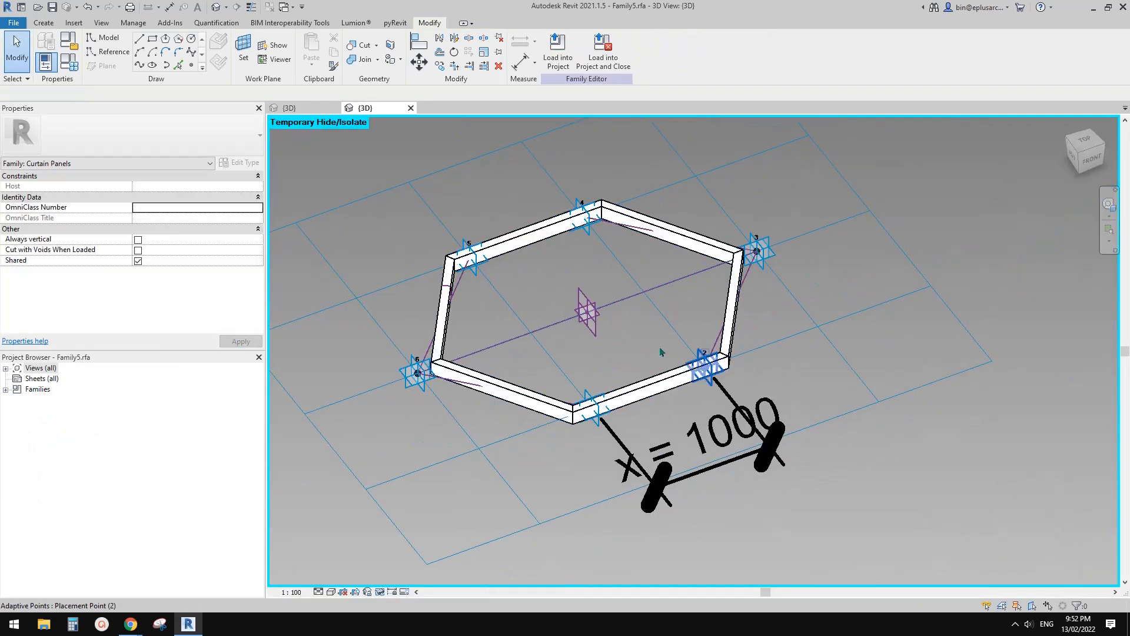
scroll(659, 352, "up", 1)
middle_click_drag(618, 351, 618, 358)
middle_click_drag(546, 330, 530, 348)
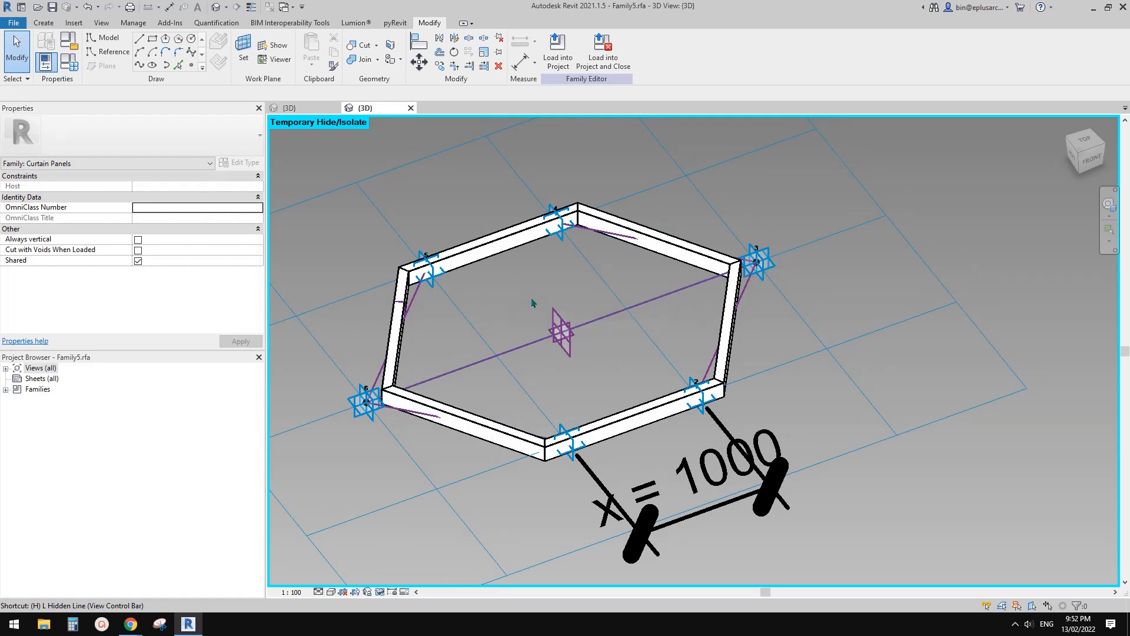
middle_click_drag(532, 303, 526, 318)
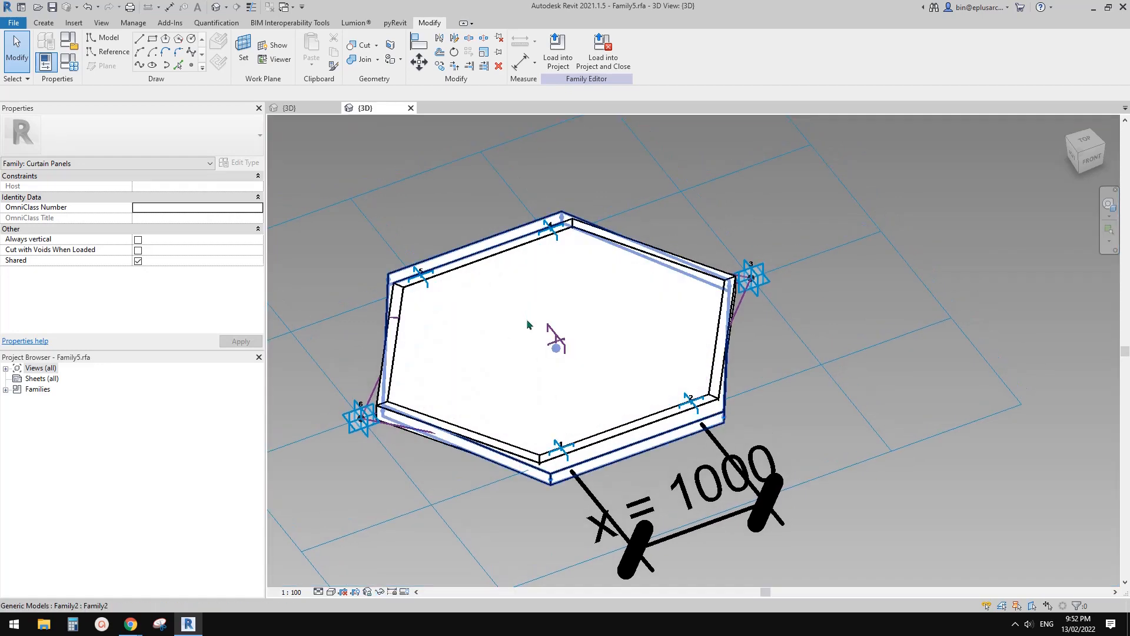
- Open the nested hexagon panel Family2 for editing and confirm the path representation settings of its divided path
left_click(532, 322)
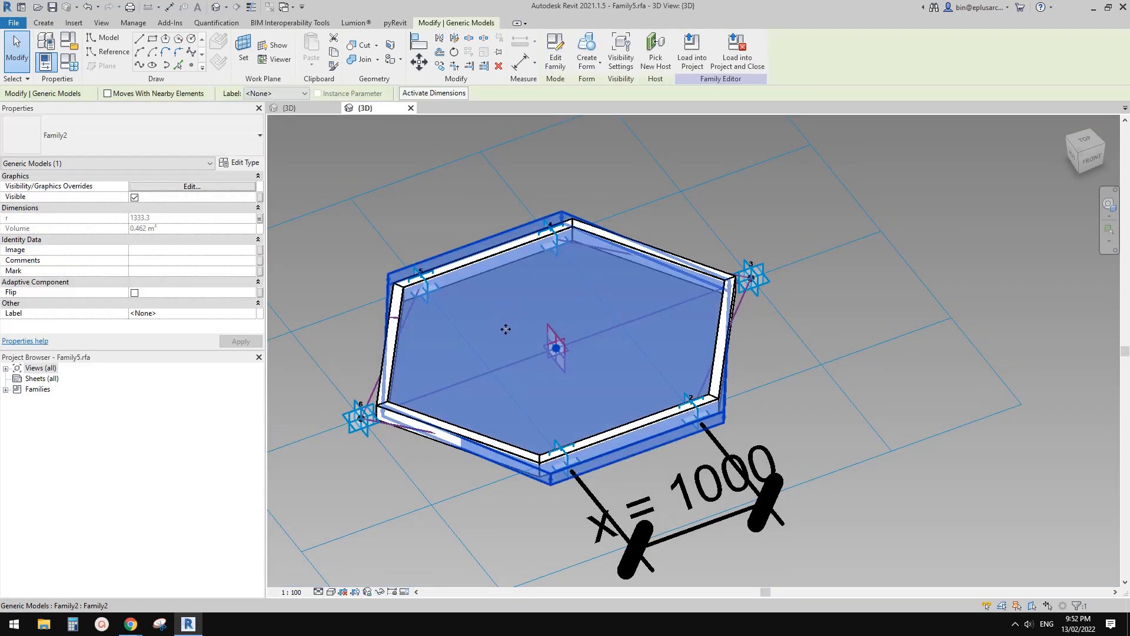
left_click(555, 57)
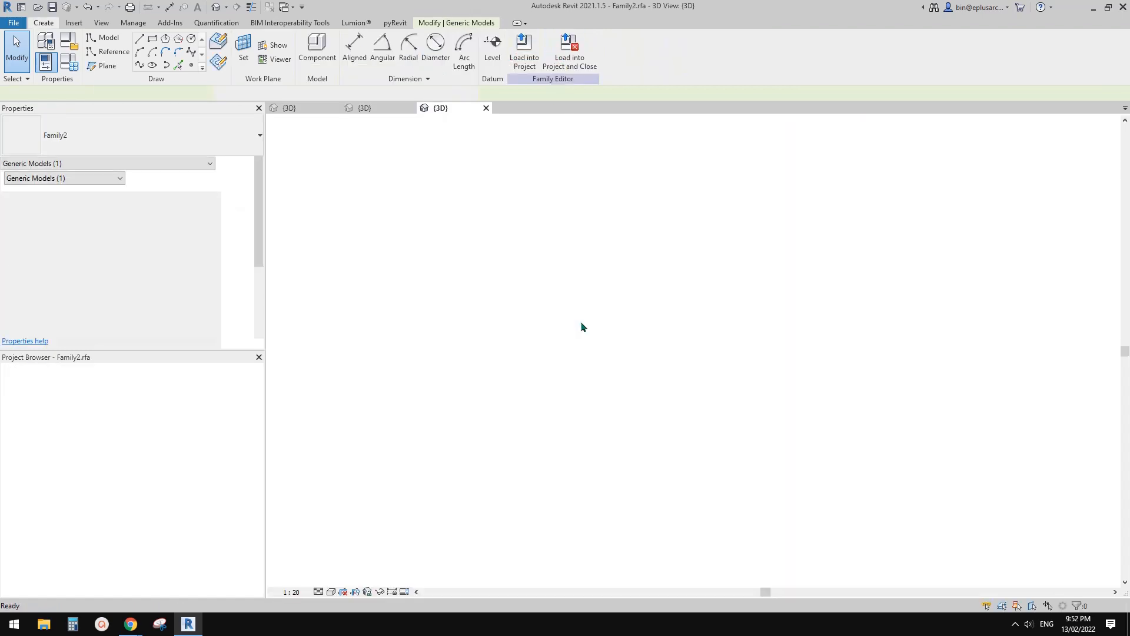
scroll(666, 342, "up", 2)
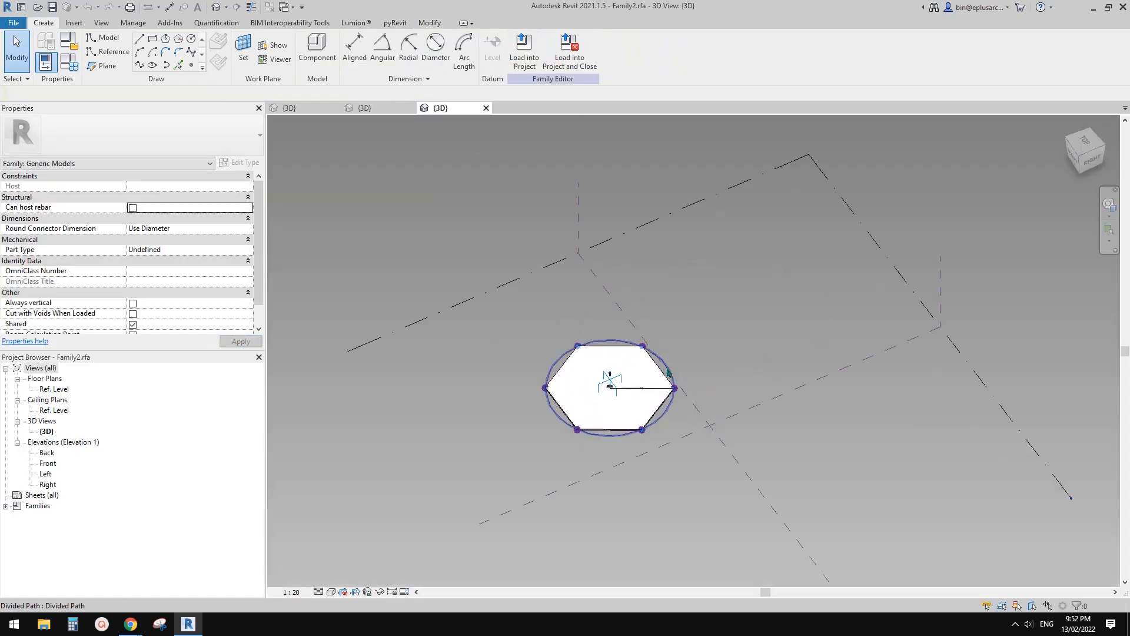
left_click(664, 370)
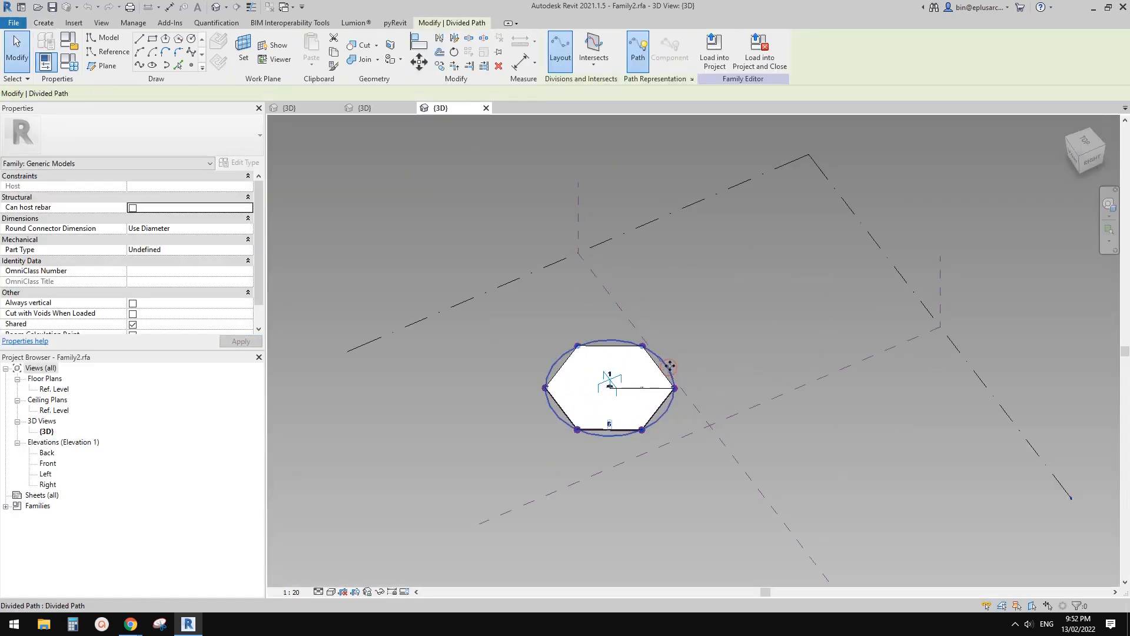
left_click(691, 79)
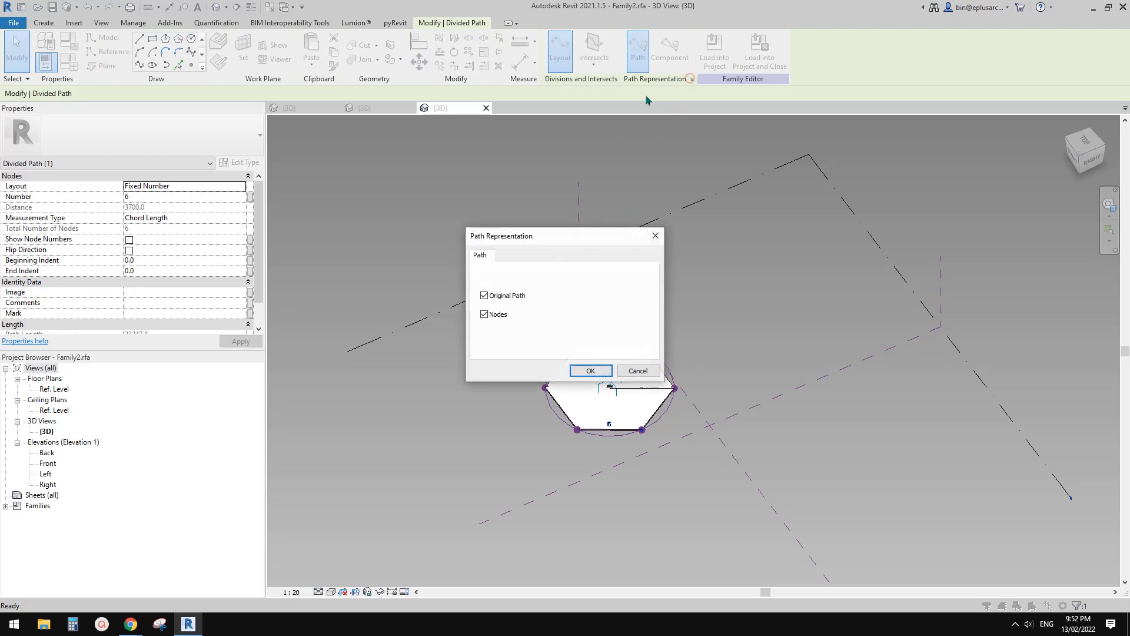
left_click(589, 370)
scroll(685, 347, "up", 2)
- Load Family2 into Family5 only, leaving out 20210123 Perfect Hexagon Pattern, and close it without saving changes
left_click(765, 56)
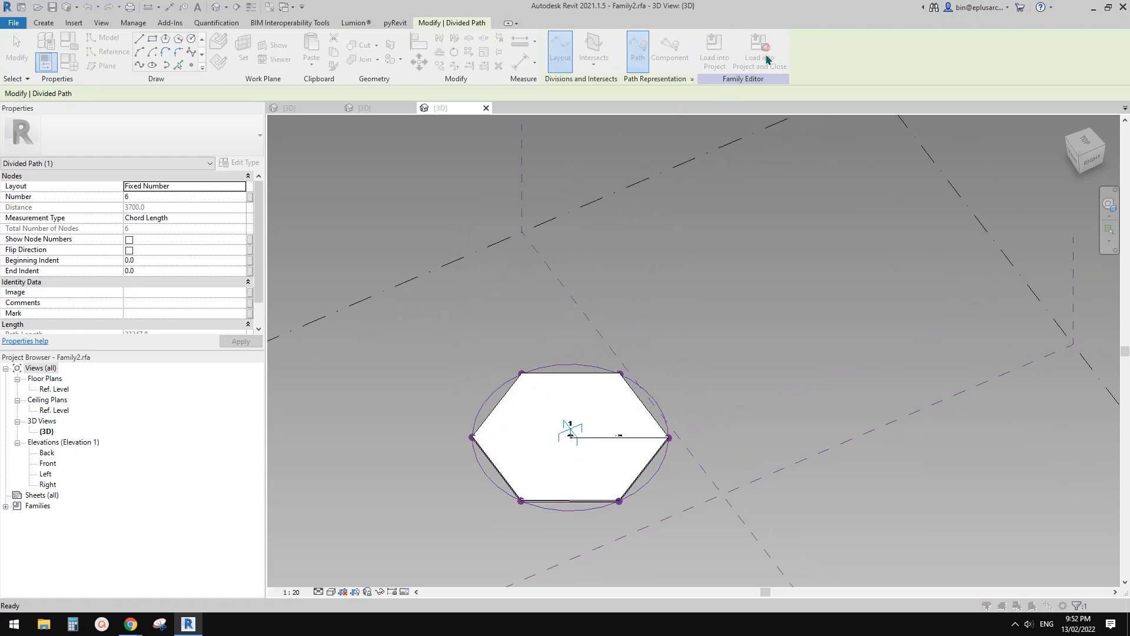
left_click(489, 258)
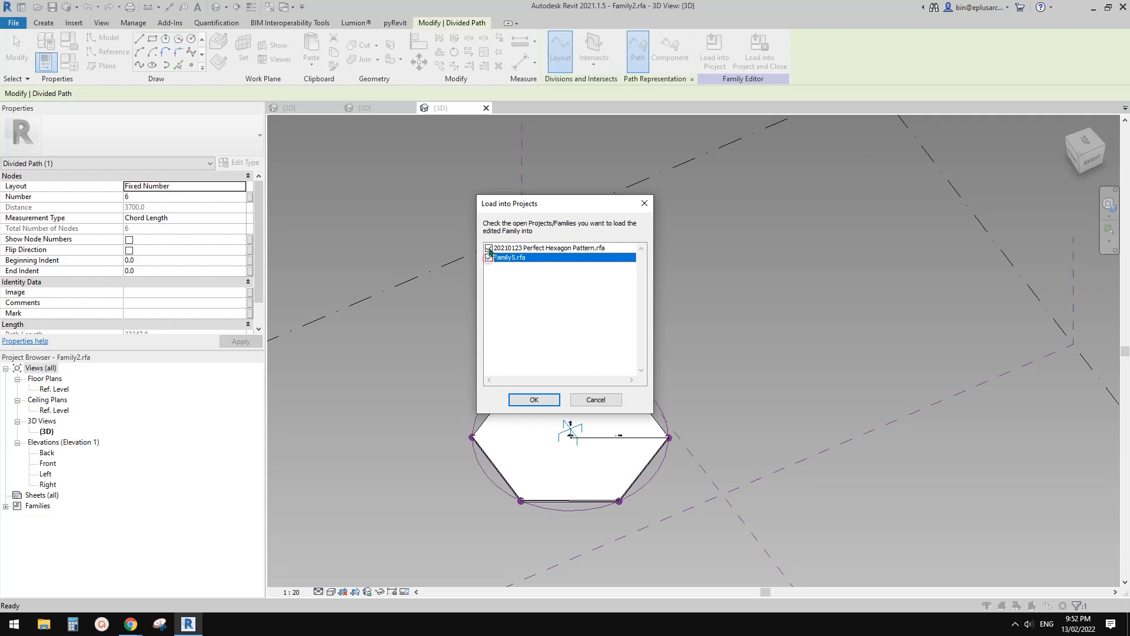
left_click(490, 248)
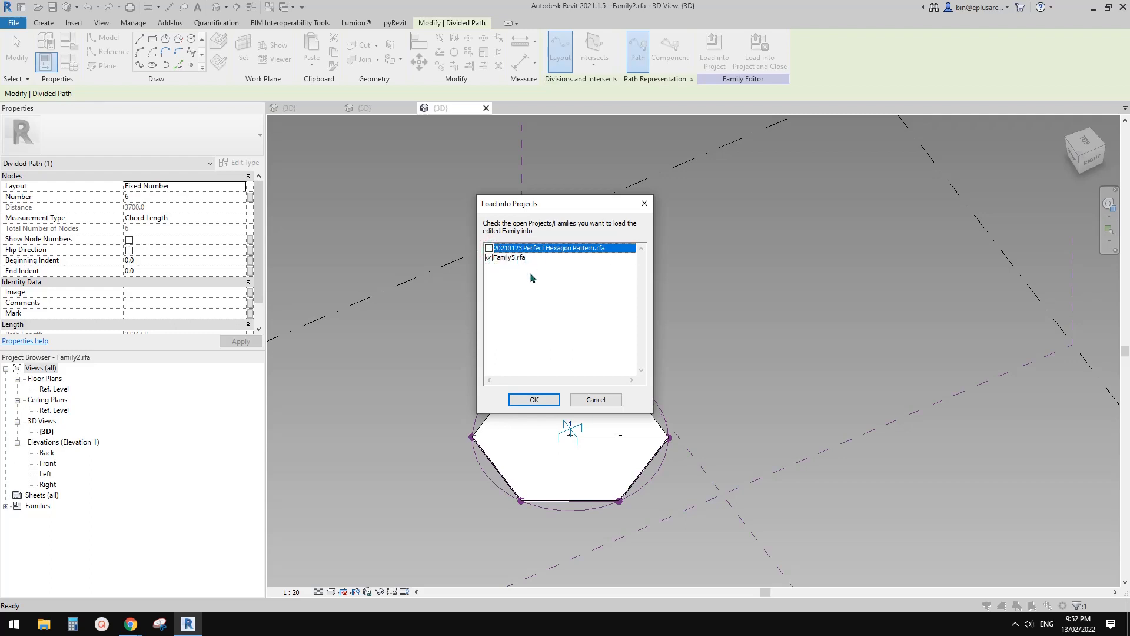
left_click(535, 400)
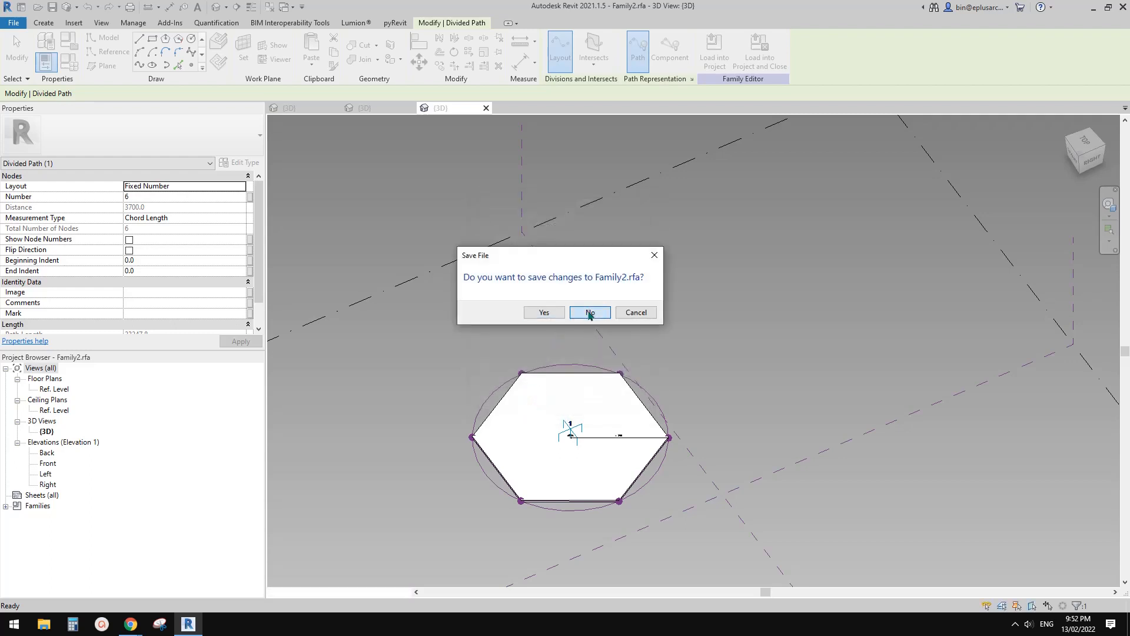
left_click(584, 312)
left_click(541, 269)
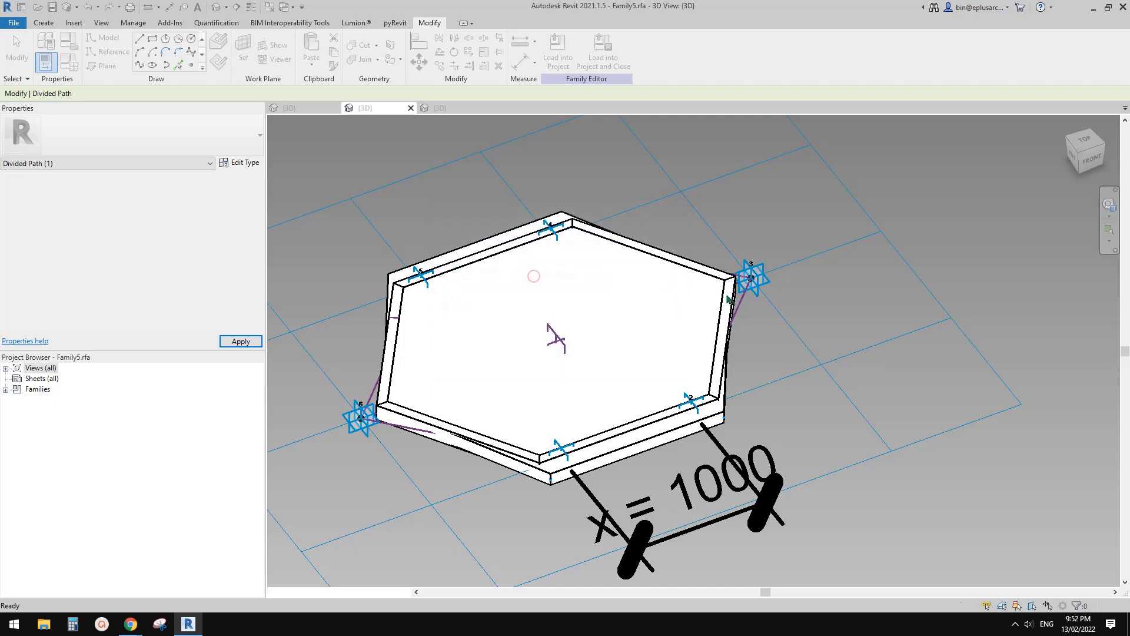
- Load Family5 into 20210123 Perfect Hexagon Pattern, closing it without saving and overwriting only the existing version
left_click(603, 53)
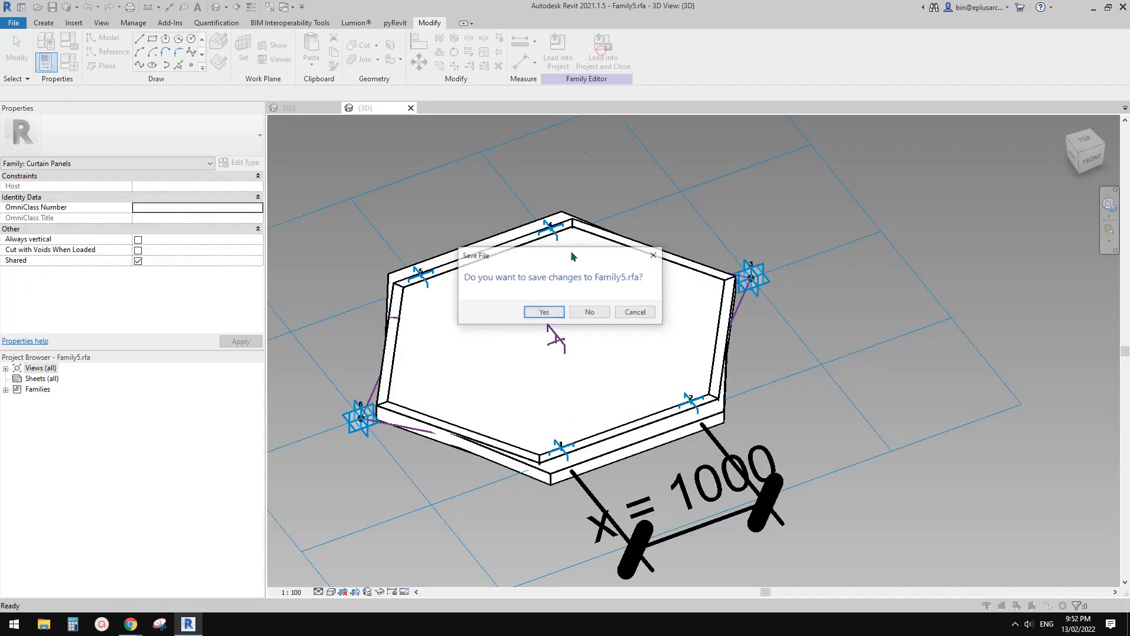
left_click(587, 313)
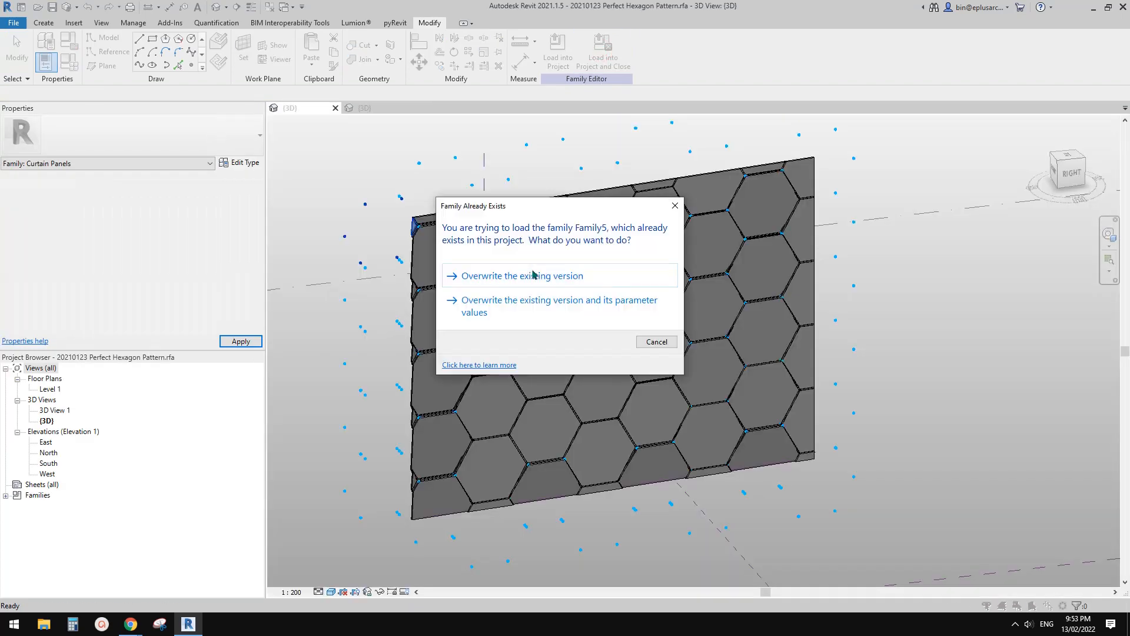
left_click(533, 273)
left_click(530, 277)
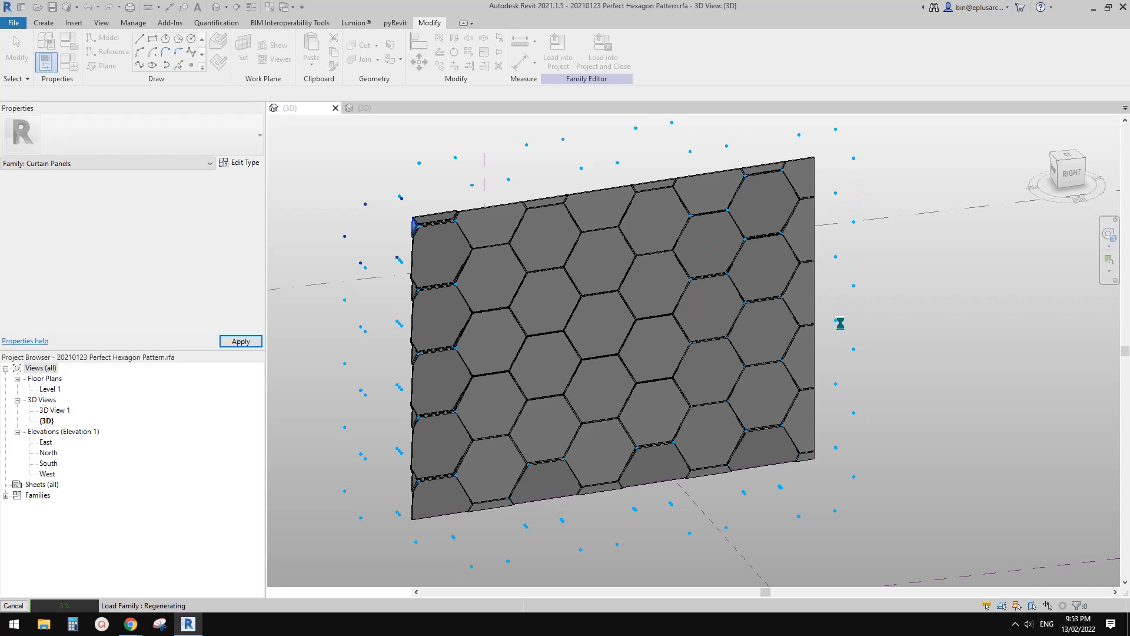
scroll(764, 322, "down", 2)
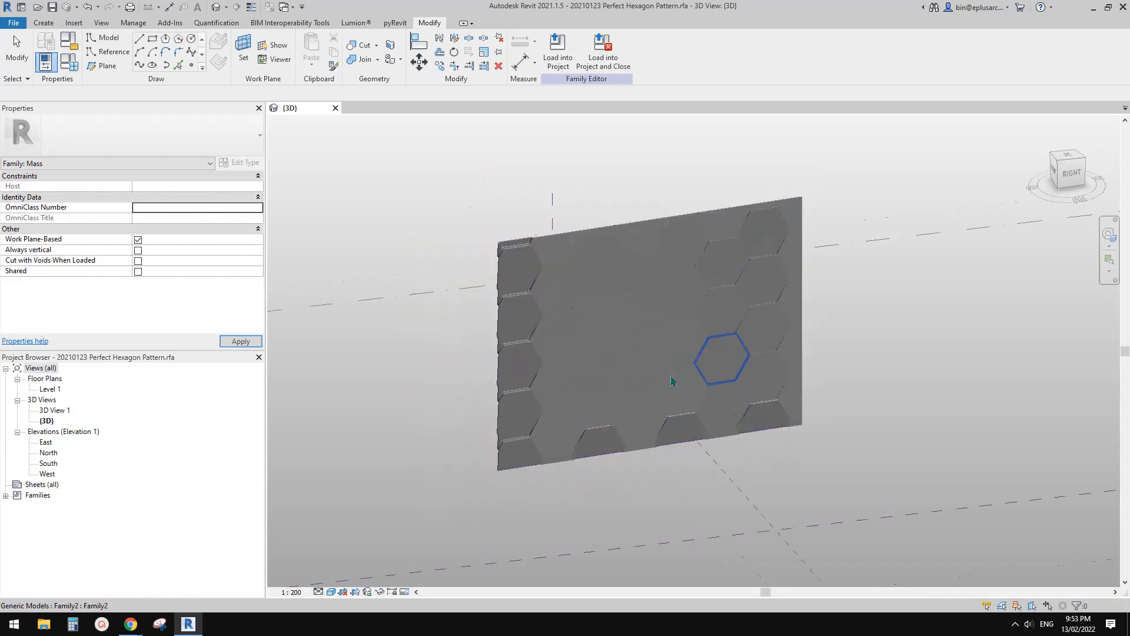
scroll(719, 367, "up", 3)
middle_click_drag(671, 380, 612, 362)
scroll(698, 353, "up", 2)
key("Tab")
left_click(676, 353)
scroll(675, 353, "down", 2)
key("Escape")
scroll(663, 355, "up", 2)
key("Tab")
left_click(675, 354)
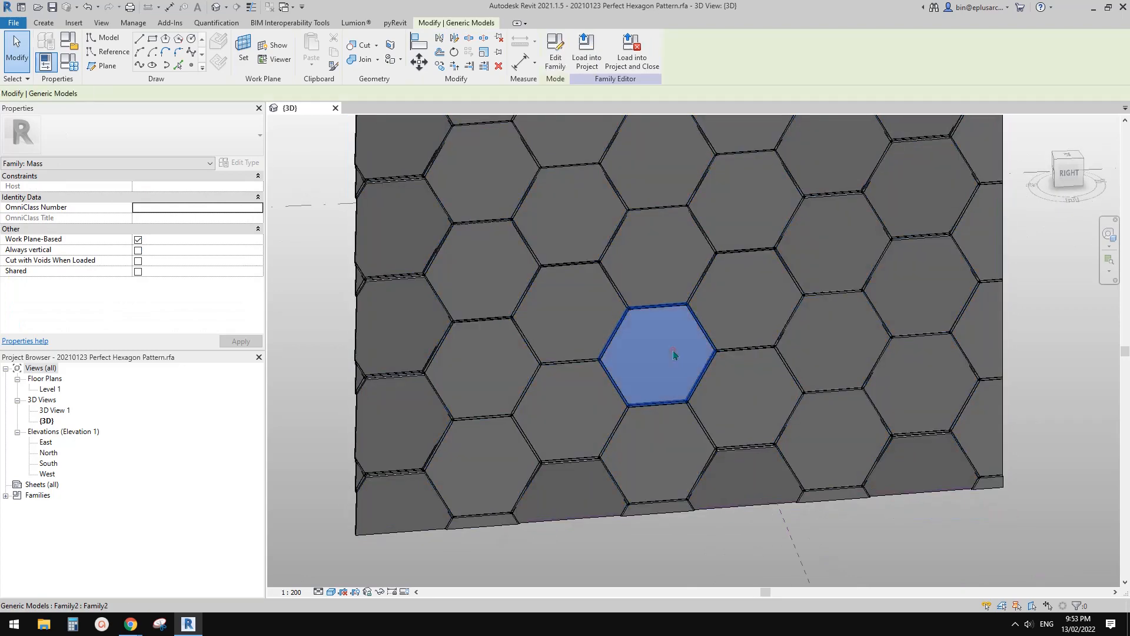
key("Escape")
key("Tab")
left_click(663, 338)
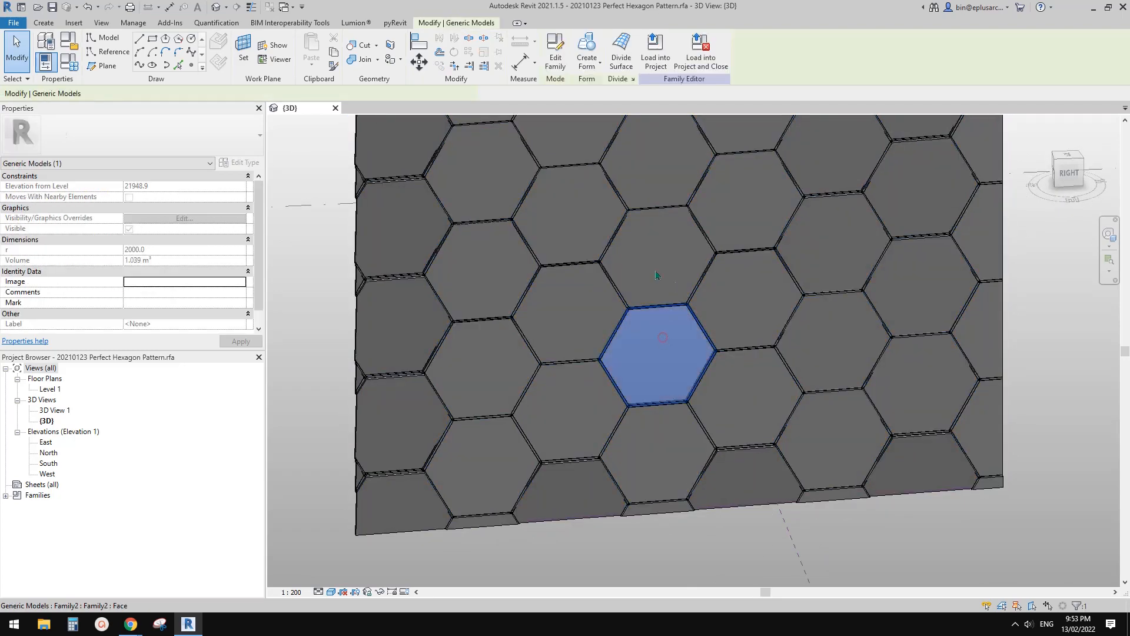
key("Escape")
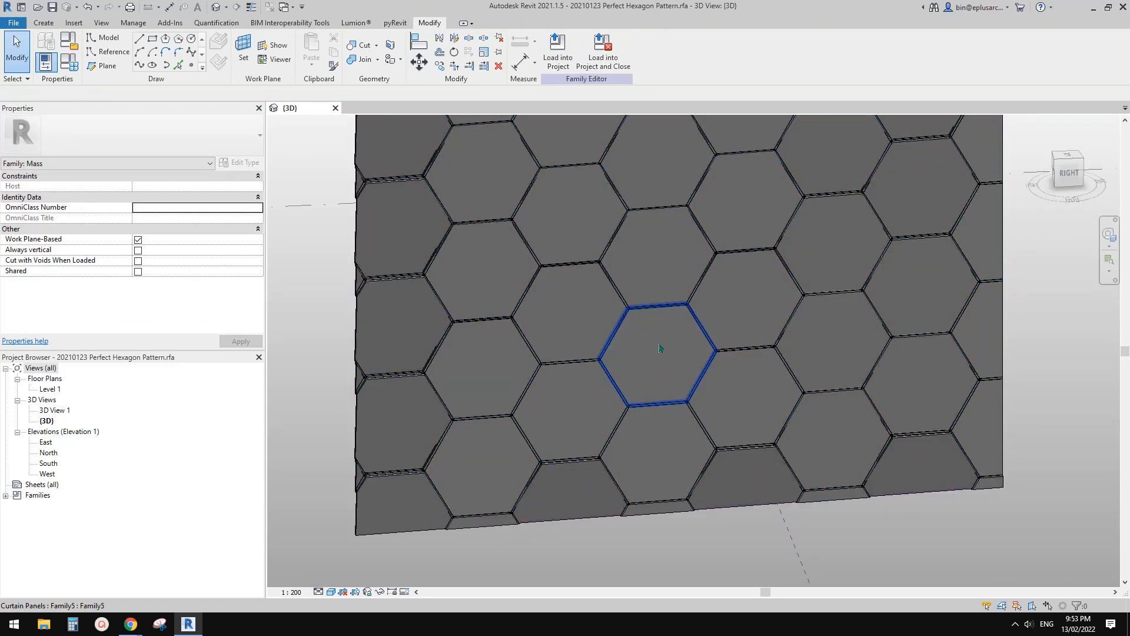
- Set angle a to 45° for a hexagon curtain panel near the facade's middle and to 30° for the panel directly above it
left_click(660, 347)
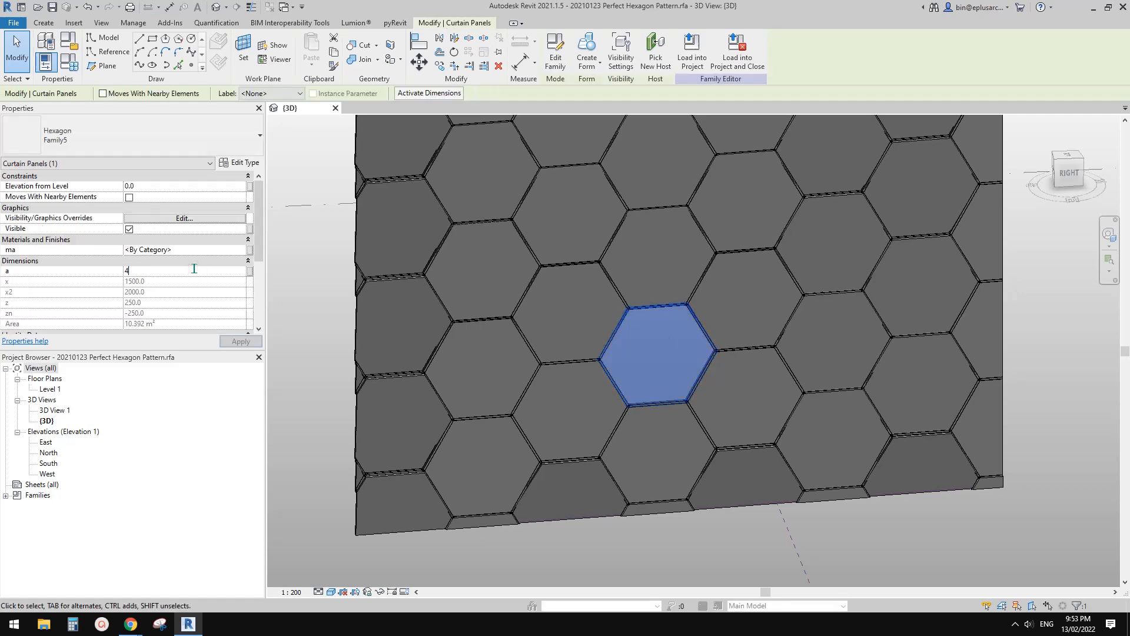
key("Return")
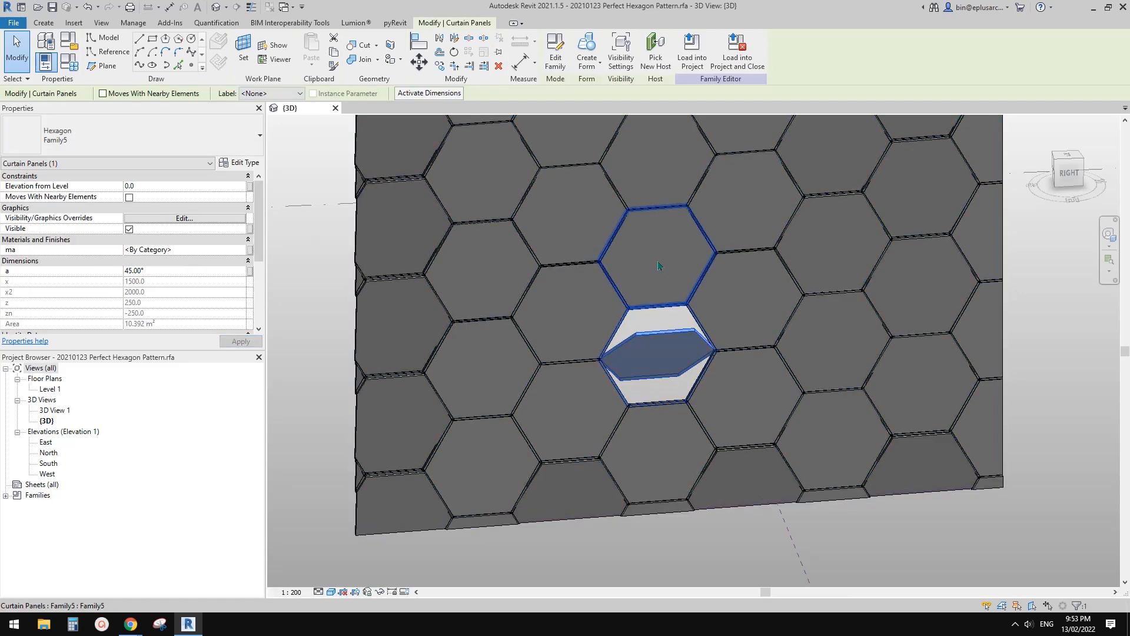
left_click(658, 264)
left_click(175, 268)
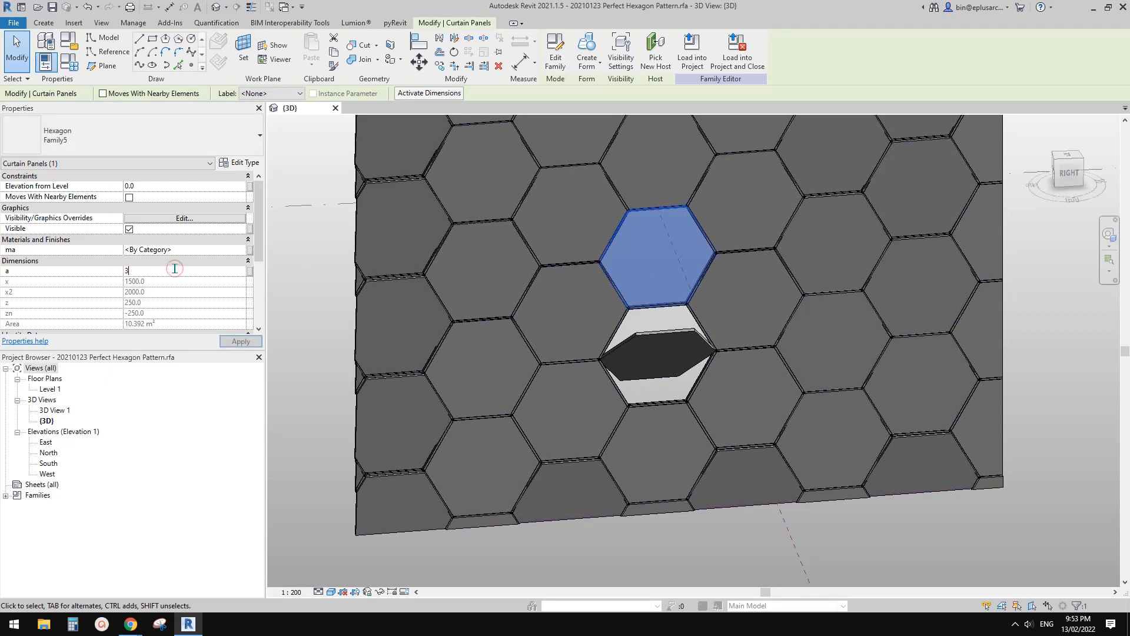
middle_click_drag(670, 307, 572, 344)
scroll(577, 344, "down", 2)
key("Escape")
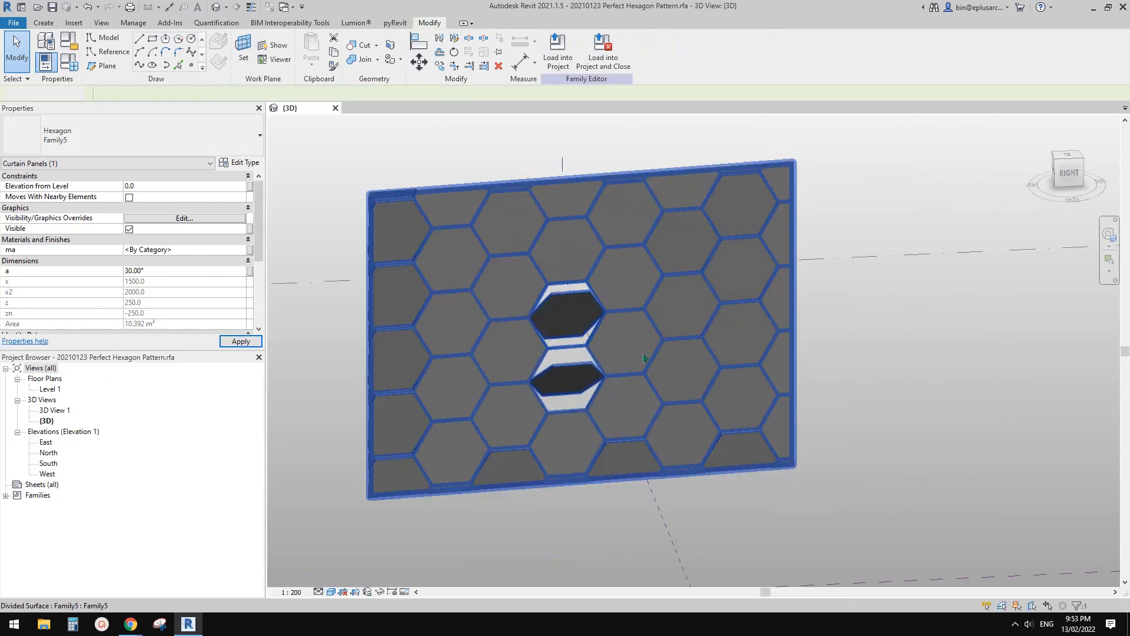
- Temporarily isolate the Curtain Panels category in the 3D view and test selecting individual panels beside the two tilted ones
middle_click_drag(645, 357, 619, 330, "shift")
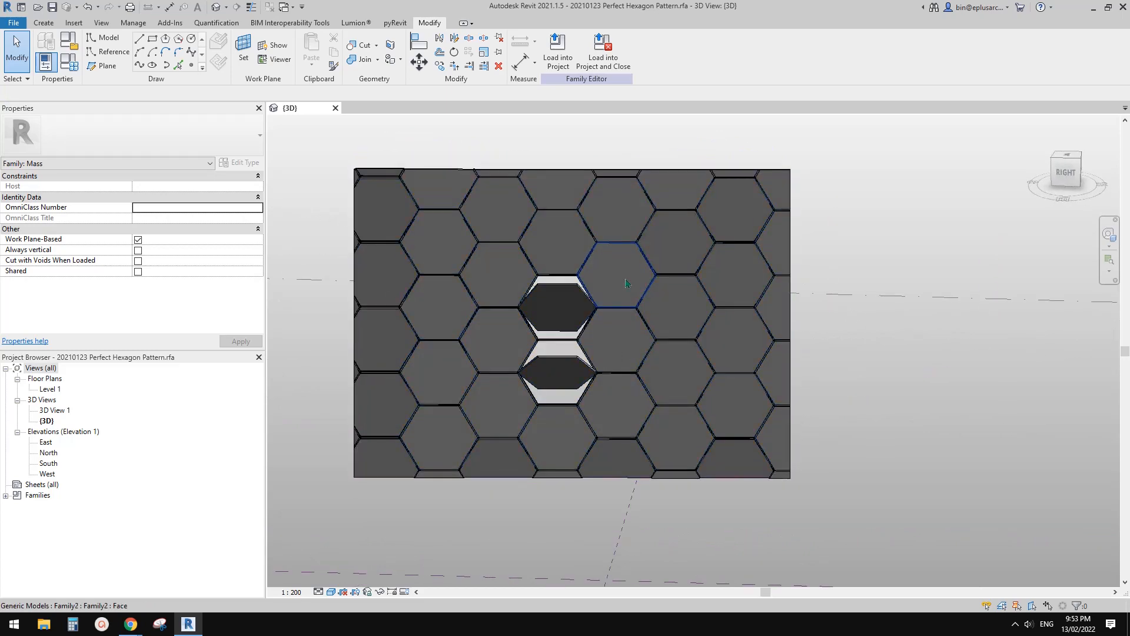
left_click(625, 283)
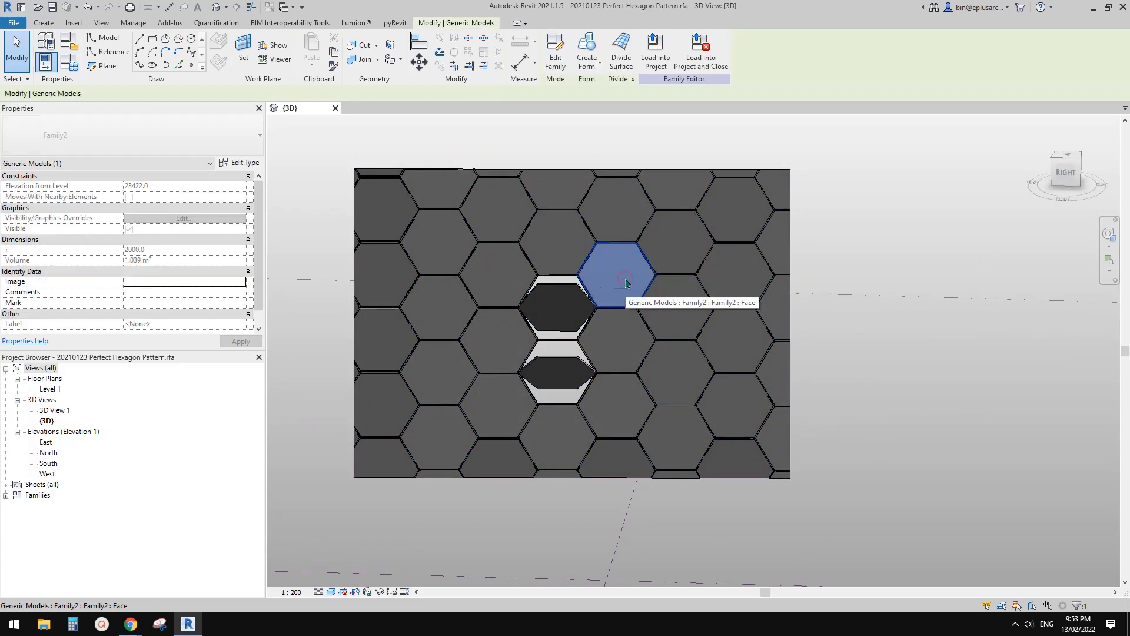
key("Escape")
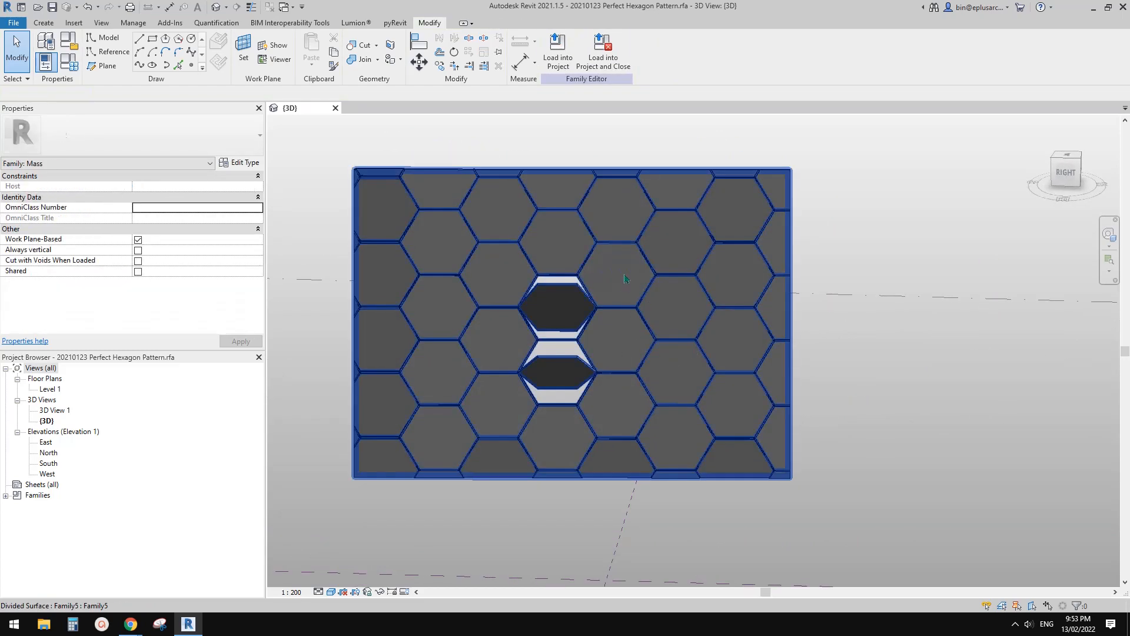
left_click(625, 279)
middle_click_drag(626, 280, 593, 282)
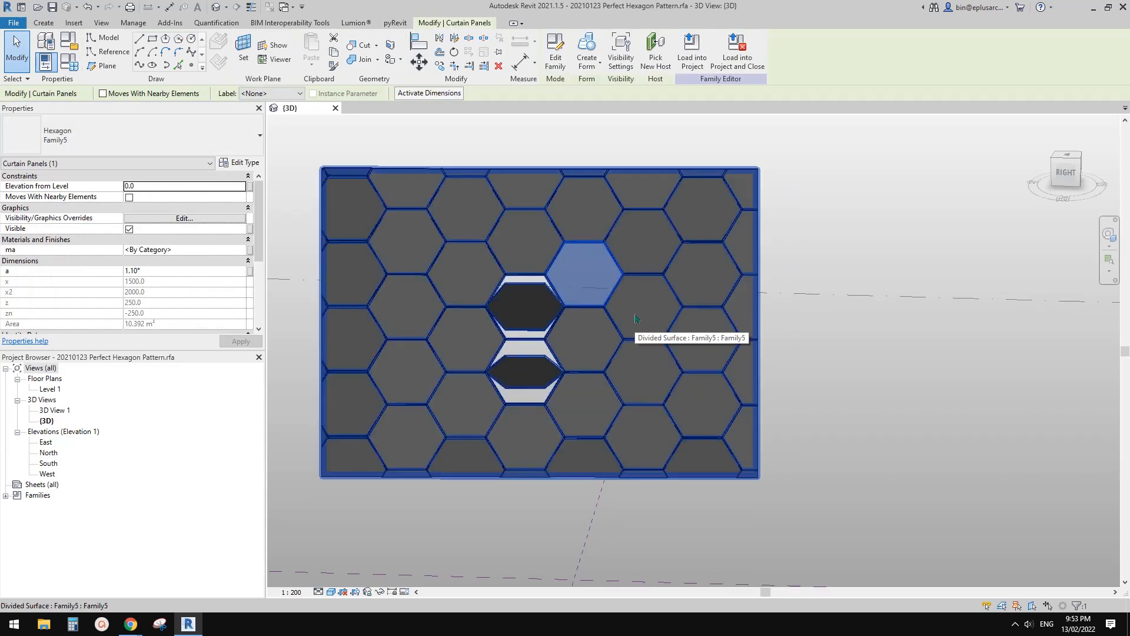
key("i")
key("c")
left_click(777, 383)
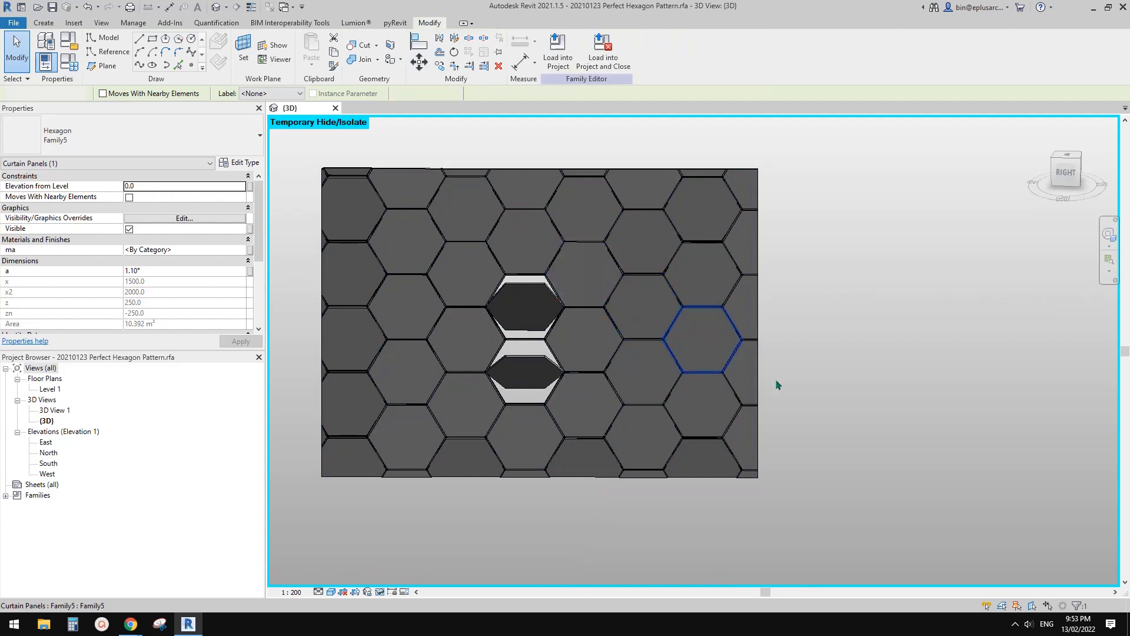
left_click(469, 284)
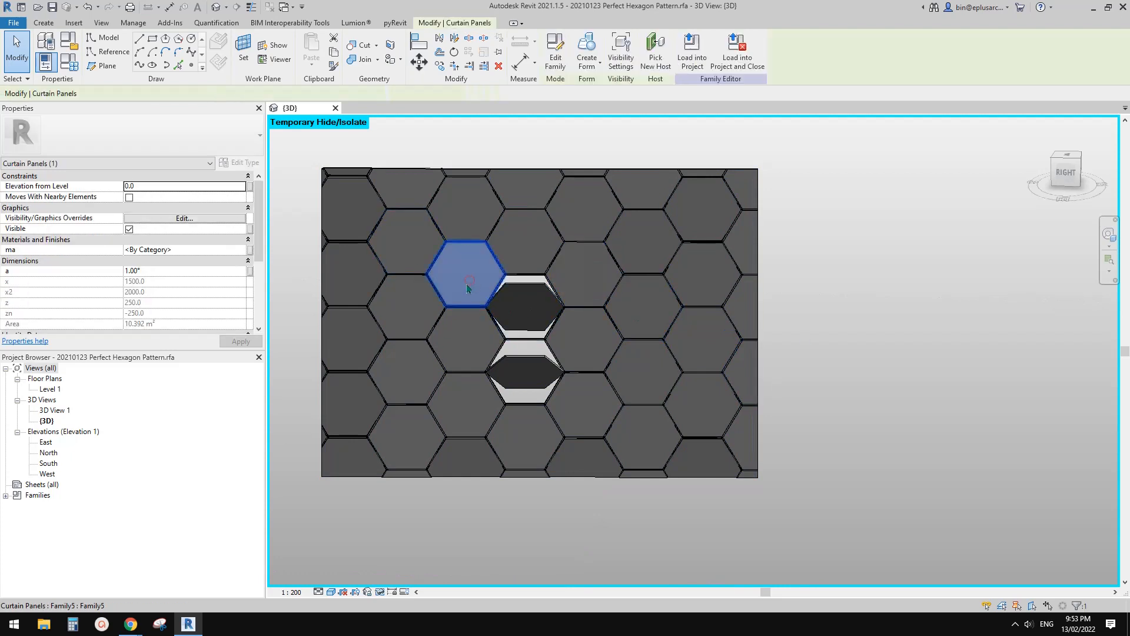
left_click(463, 339)
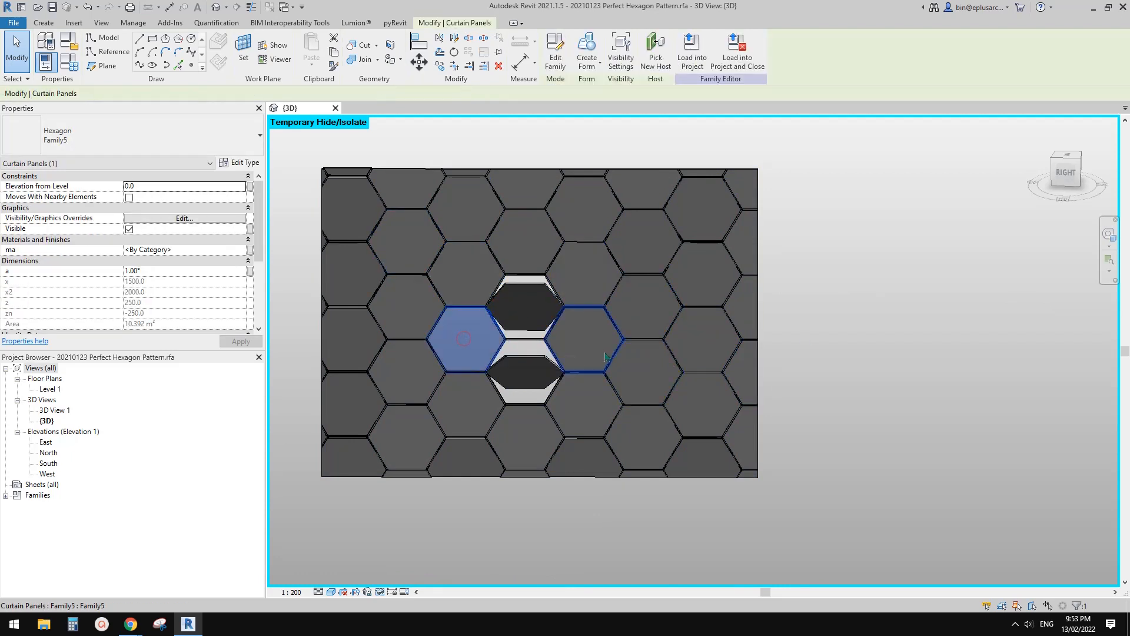
left_click(763, 402)
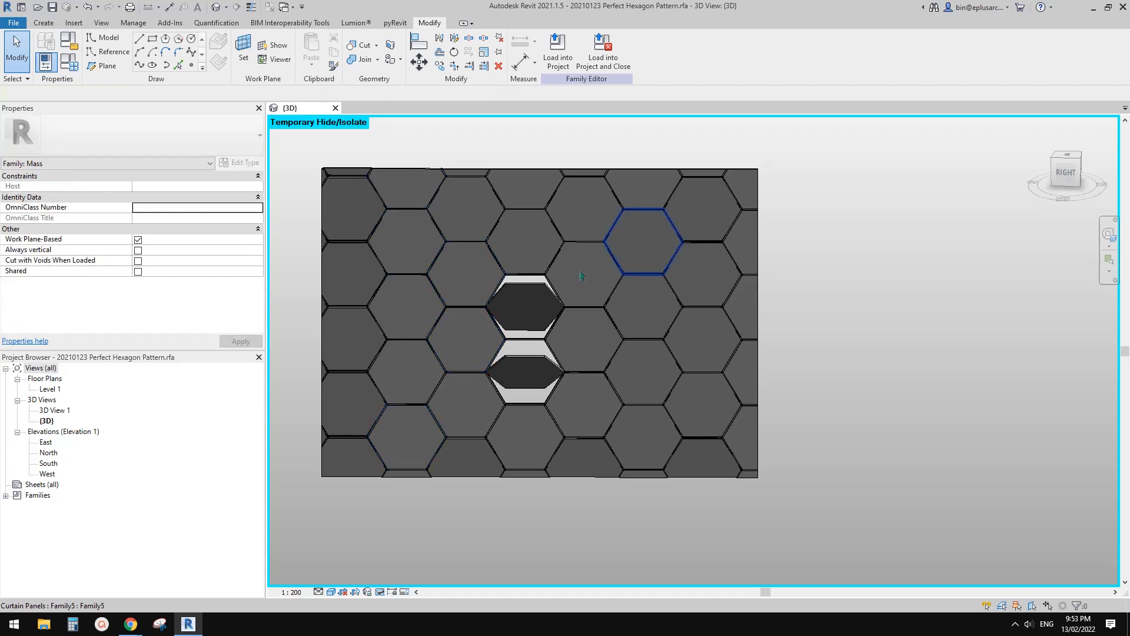
- Select the eight curtain panels surrounding the two tilted ones together and set their angle a to 30°
left_click(533, 238)
left_click(469, 265, "ctrl")
left_click(468, 338, "ctrl")
left_click(582, 278, "ctrl")
left_click(581, 343, "ctrl")
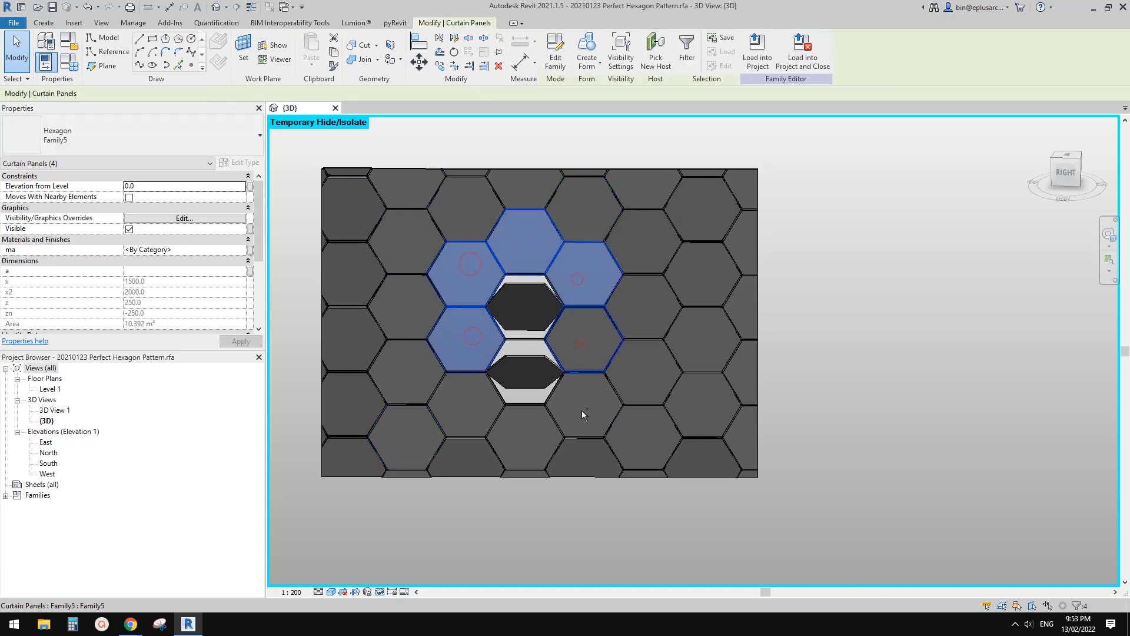
left_click(583, 410, "ctrl")
left_click(523, 423, "ctrl")
left_click(473, 405, "ctrl")
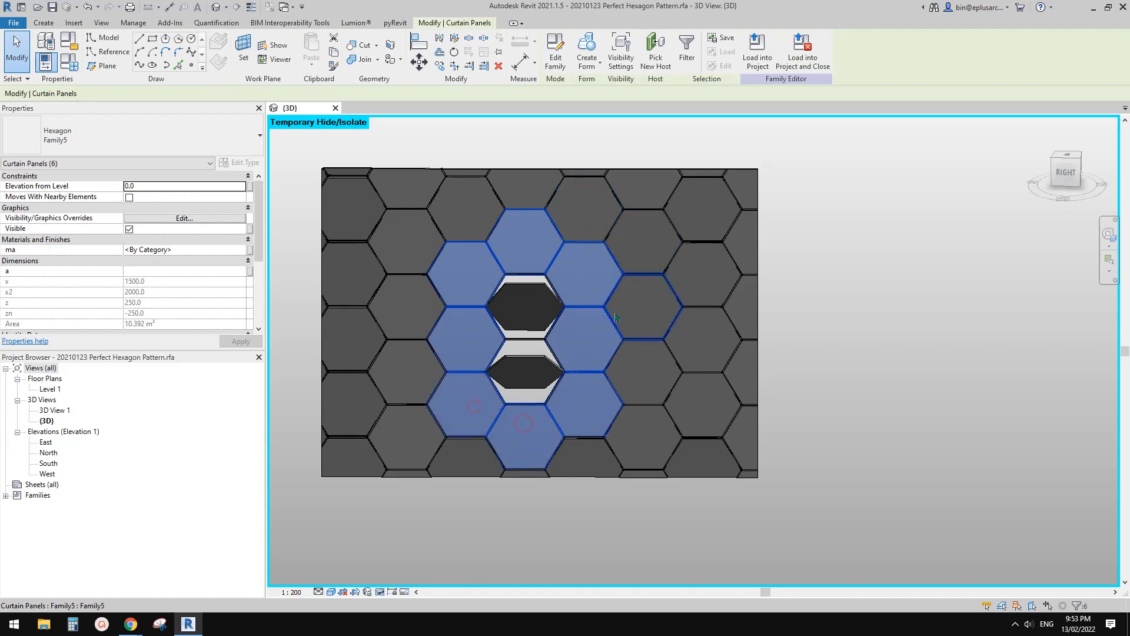
left_click(167, 271)
type("30")
key("Return")
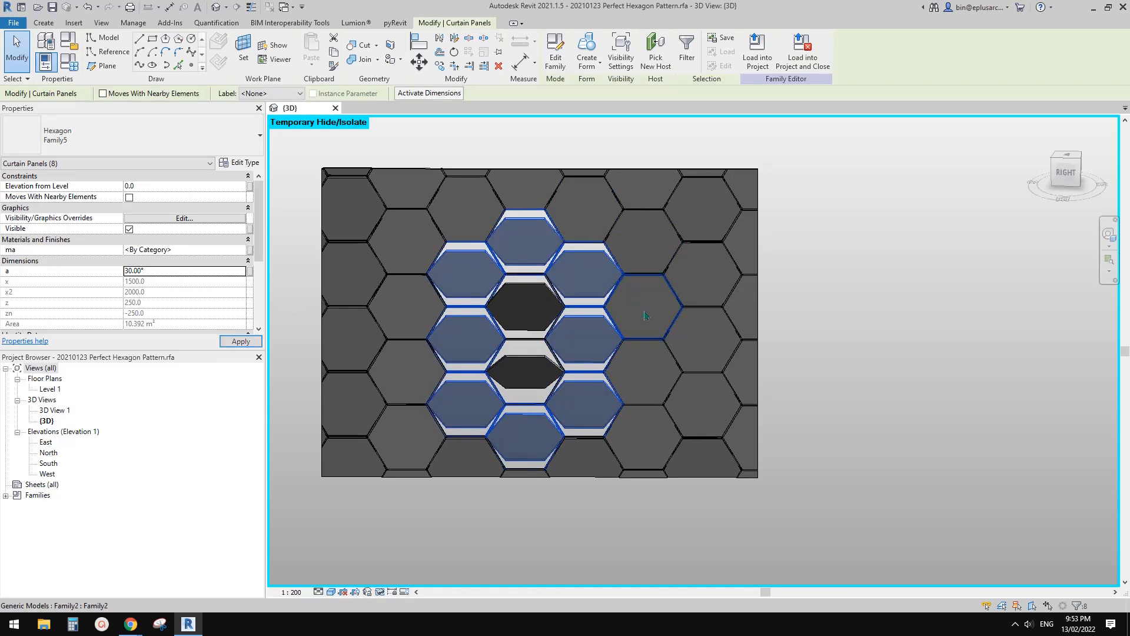
key("Escape")
middle_click_drag(702, 366, 655, 384, "shift")
scroll(642, 375, "up", 4)
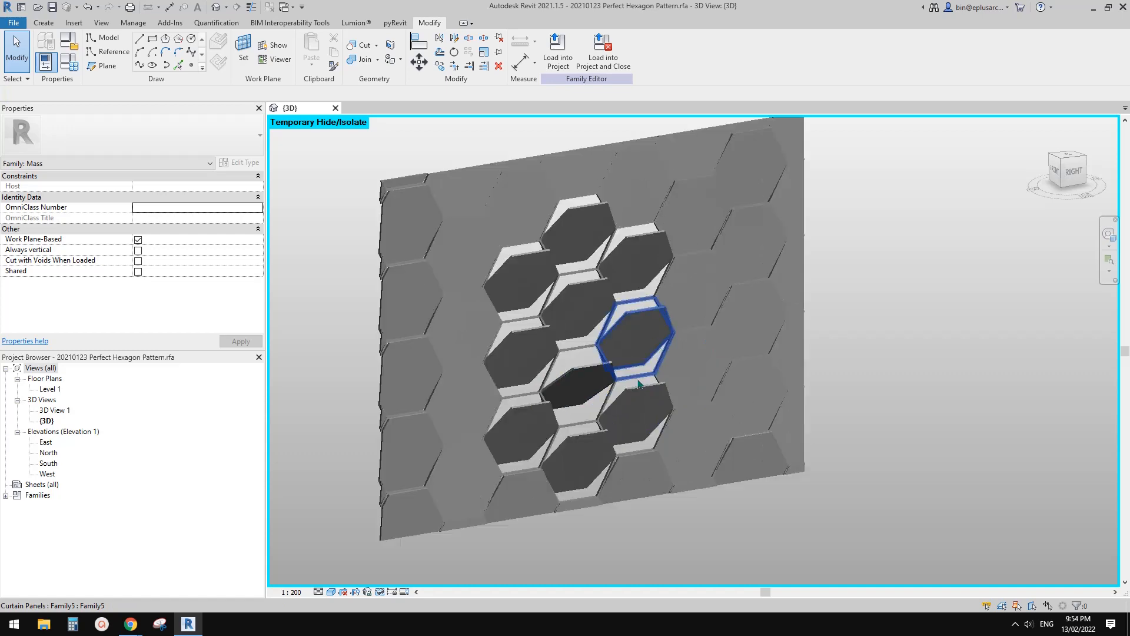